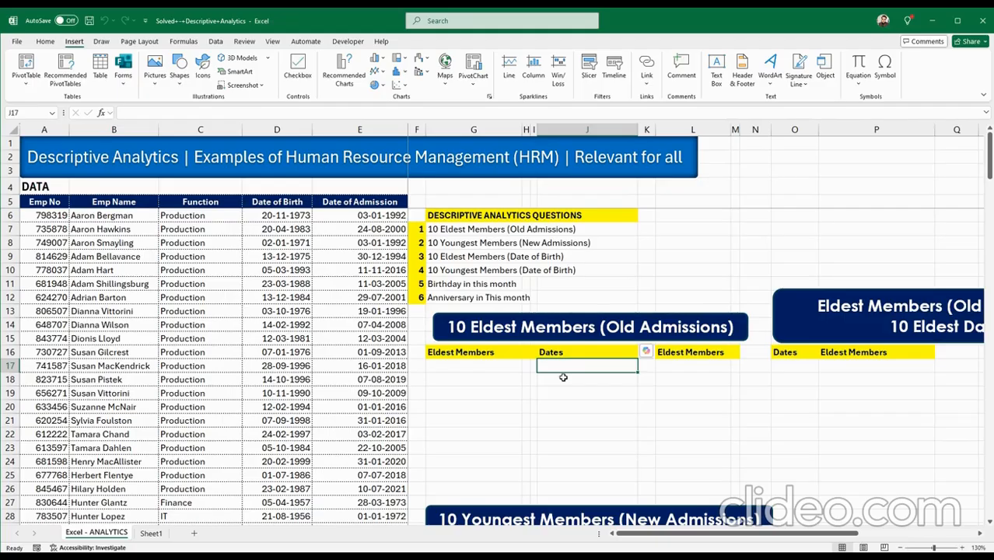
Walk through the employee columns: Emp No, Emp Name, Function, Date of Birth, Date of Admission.
{"action": "left_click", "coordinate": [557, 380]}
{"action": "left_click", "coordinate": [59, 201]}
{"action": "left_click", "coordinate": [85, 202]}
{"action": "left_click", "coordinate": [191, 202]}
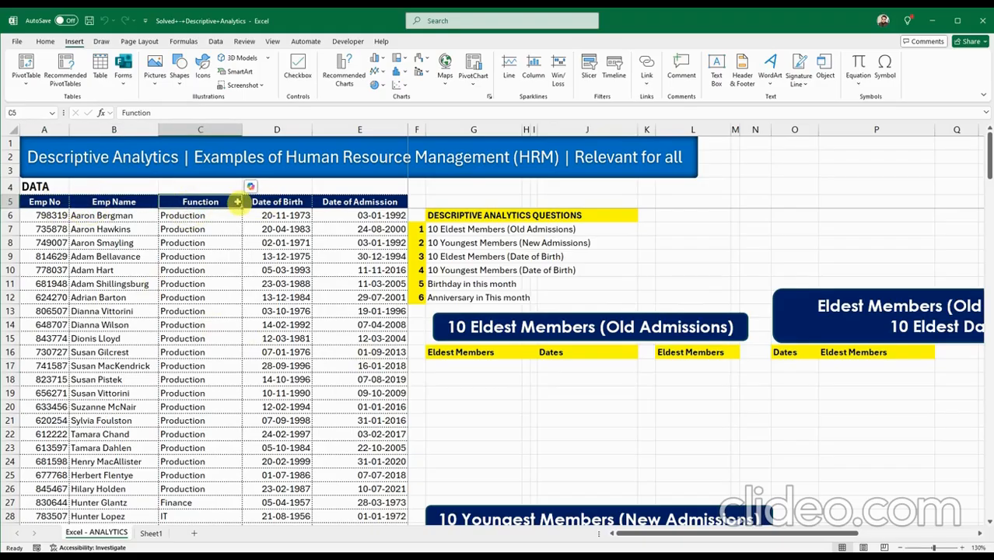
{"action": "left_click", "coordinate": [264, 203]}
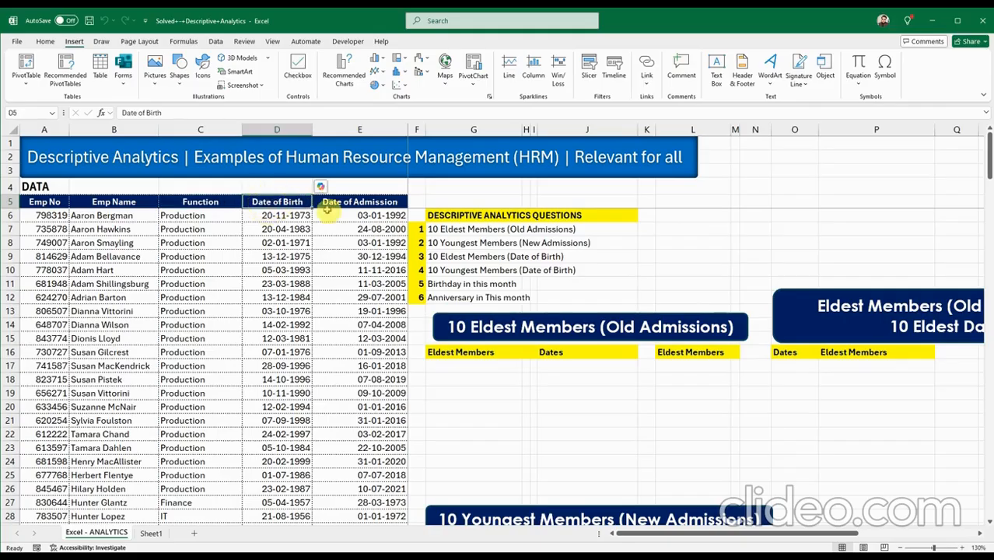
{"action": "left_click", "coordinate": [356, 202]}
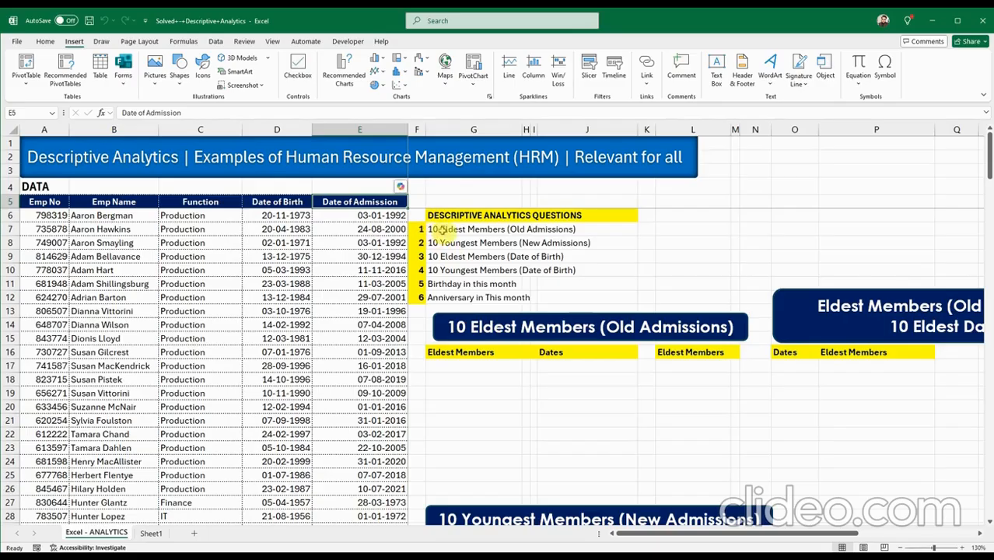
Point out the six analytics questions, from 10 Eldest Members through Anniversary in This month.
{"action": "left_click_drag", "start_coordinate": [443, 230], "coordinate": [597, 231]}
{"action": "left_click", "coordinate": [541, 244]}
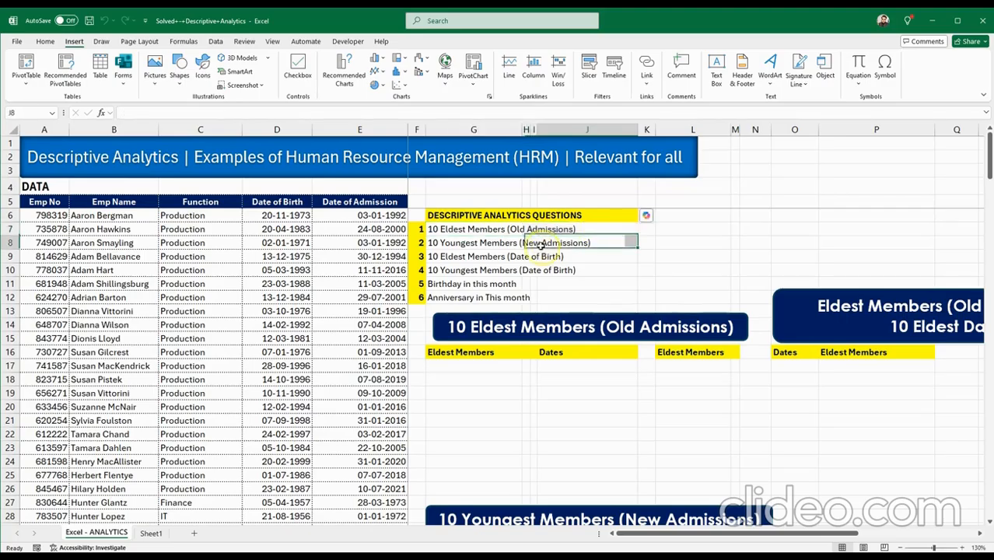
{"action": "left_click", "coordinate": [442, 229]}
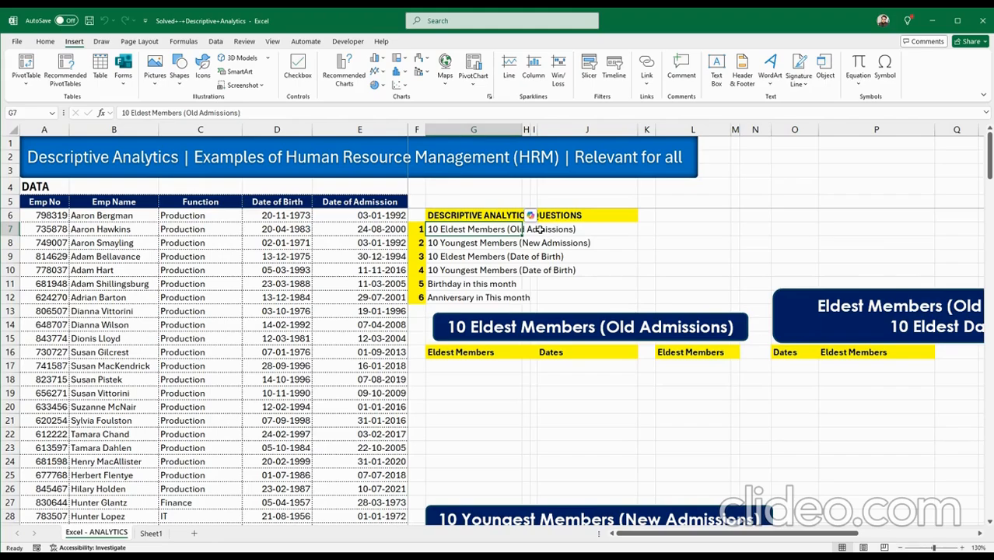
{"action": "left_click", "coordinate": [489, 242]}
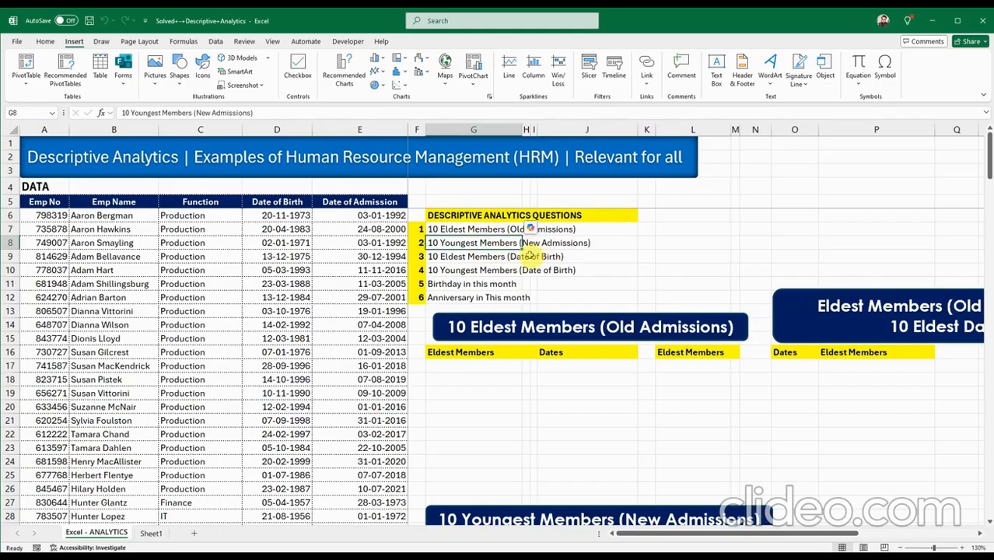
{"action": "left_click", "coordinate": [482, 255]}
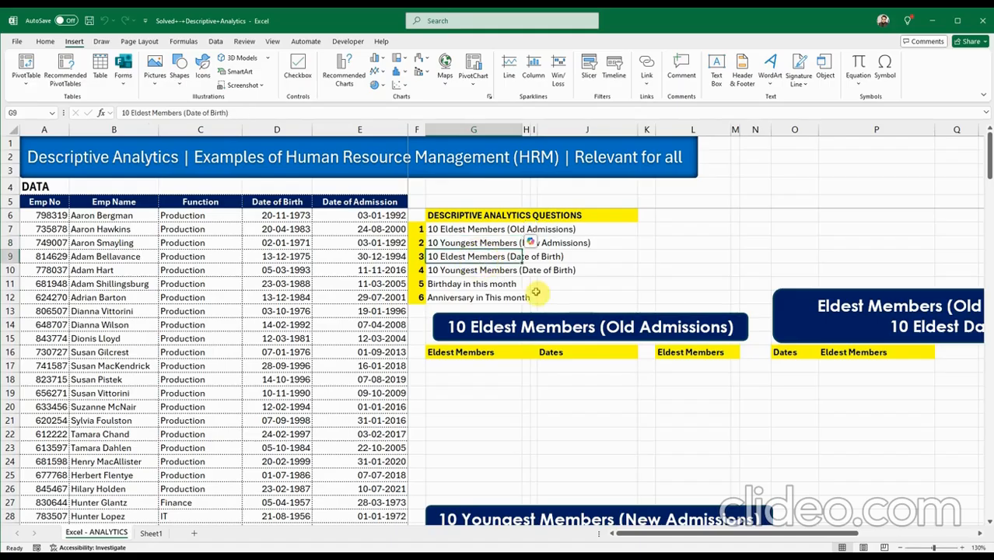
{"action": "left_click", "coordinate": [502, 271]}
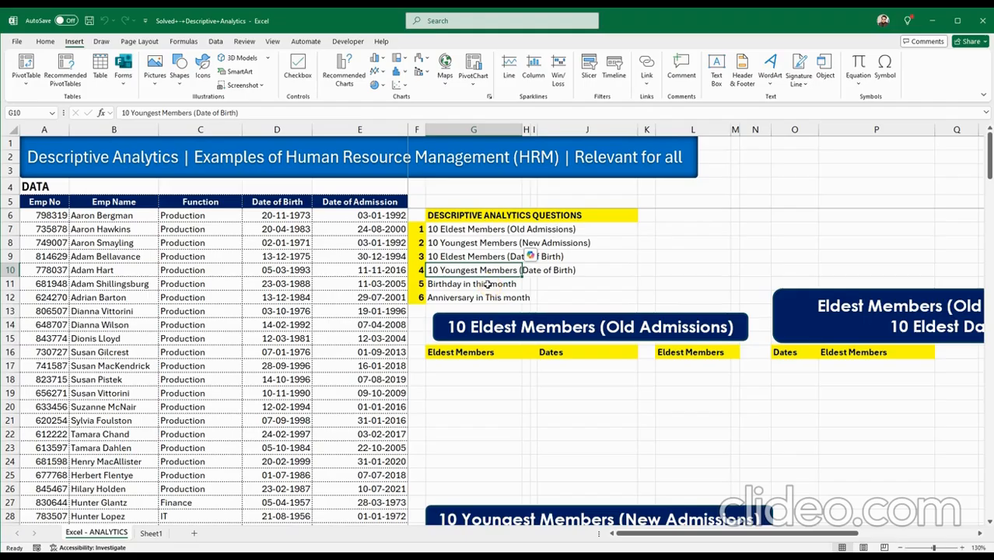
{"action": "left_click", "coordinate": [486, 284]}
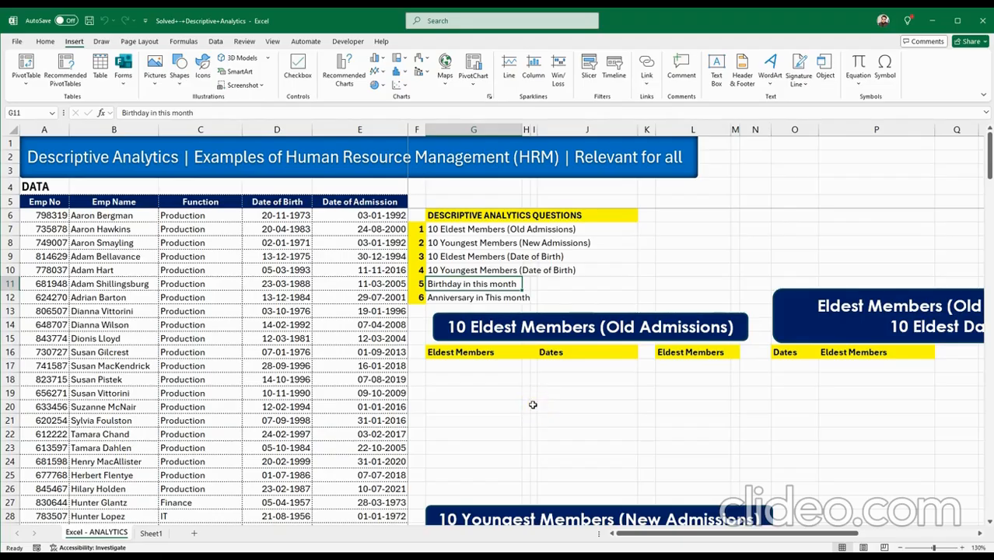
{"action": "left_click", "coordinate": [504, 300]}
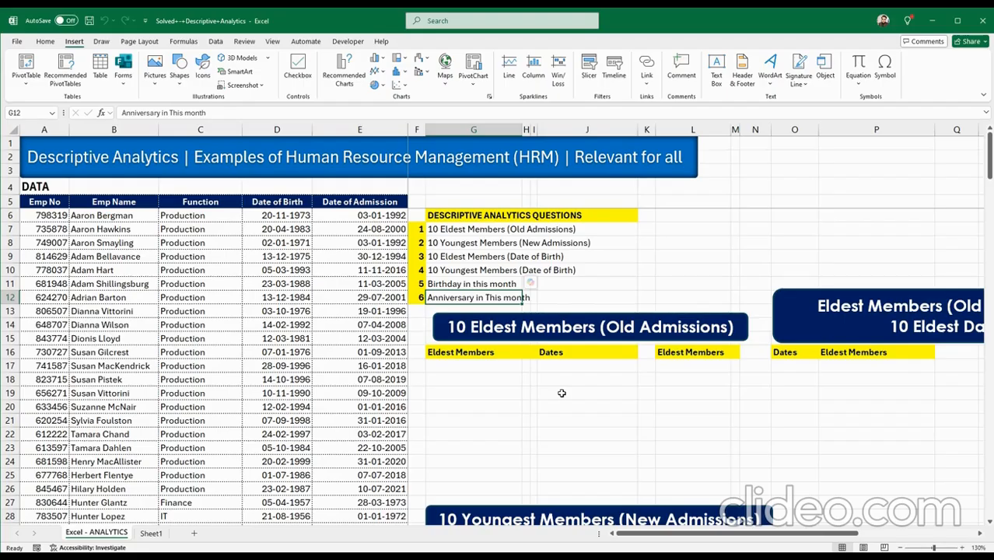
Outline the ten-row output areas under Dates and Eldest Members, starting at J17.
{"action": "left_click", "coordinate": [553, 364]}
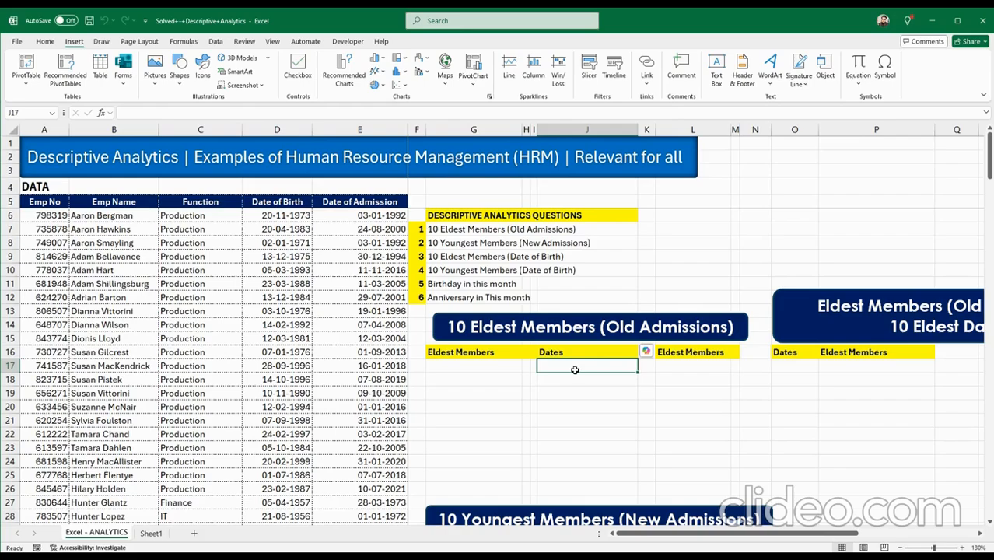
{"action": "left_click_drag", "start_coordinate": [574, 370], "coordinate": [574, 490]}
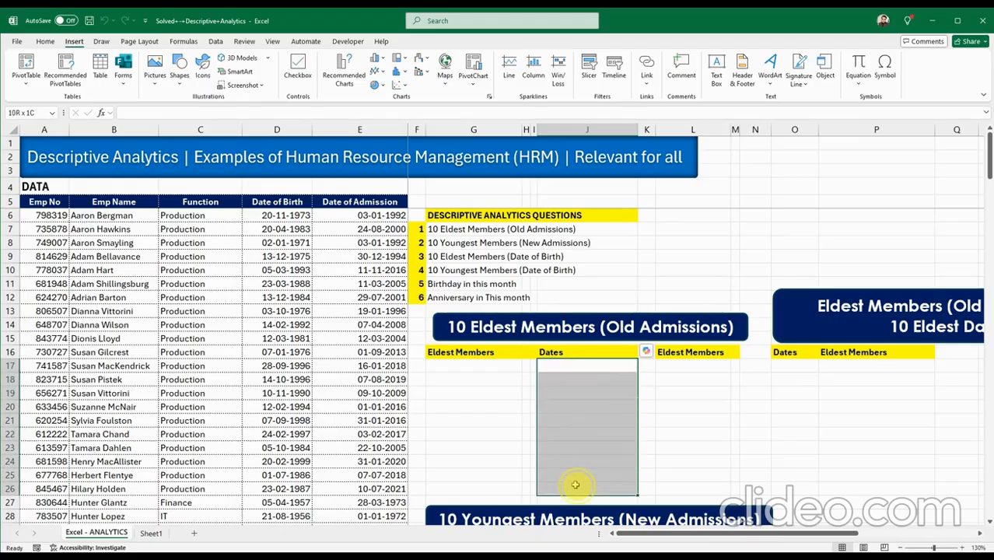
{"action": "left_click", "coordinate": [573, 370]}
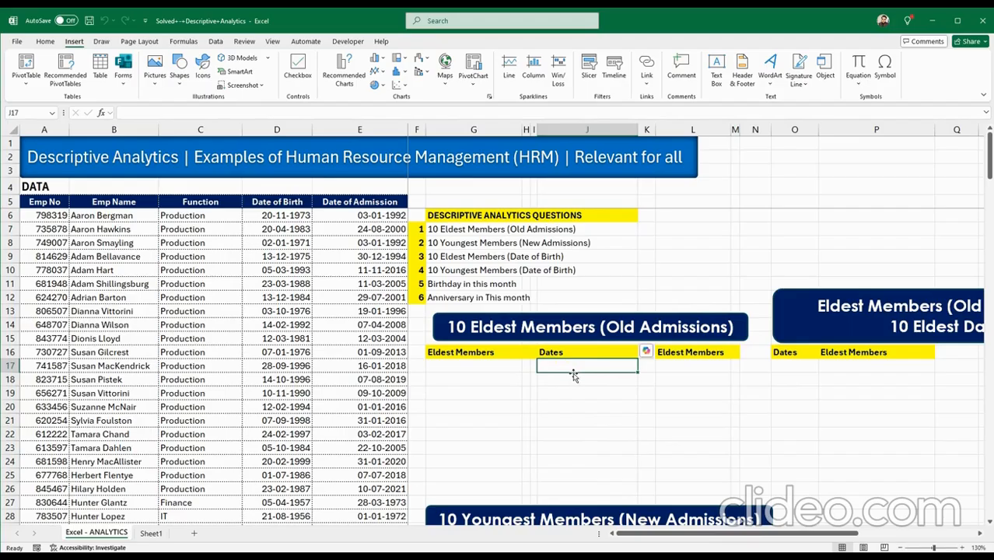
{"action": "left_click_drag", "start_coordinate": [506, 366], "coordinate": [498, 493]}
{"action": "left_click", "coordinate": [570, 367]}
Start a SMALL formula in J17, then abandon it and leave the cell empty.
{"action": "left_click", "coordinate": [547, 365]}
{"action": "type", "text": "=="}
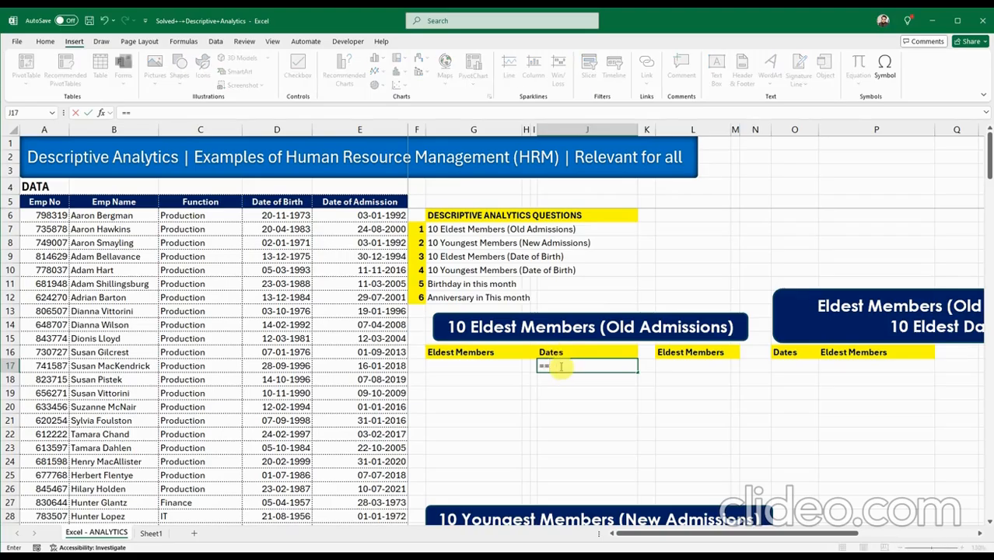
{"action": "key", "text": "BackSpace"}
{"action": "type", "text": "S"}
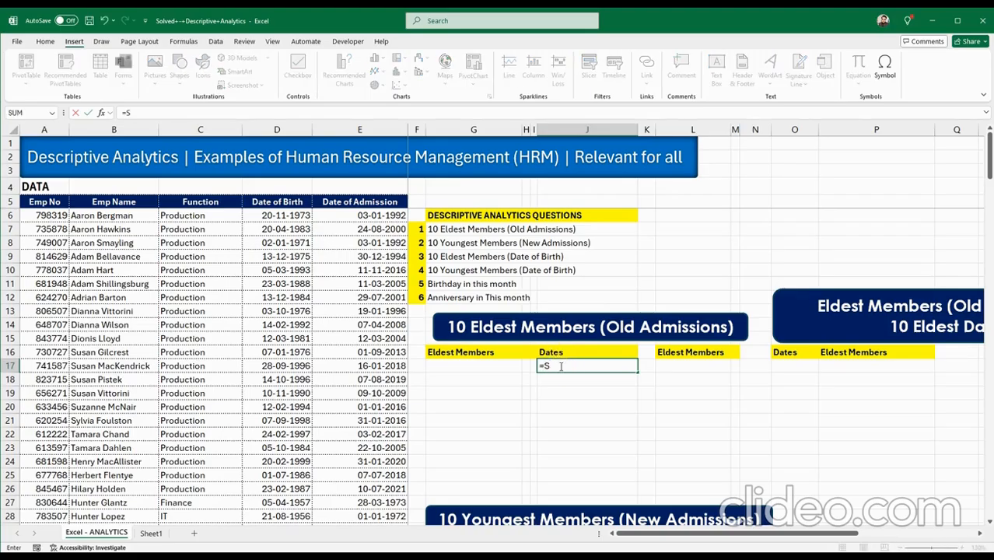
{"action": "type", "text": "ma"}
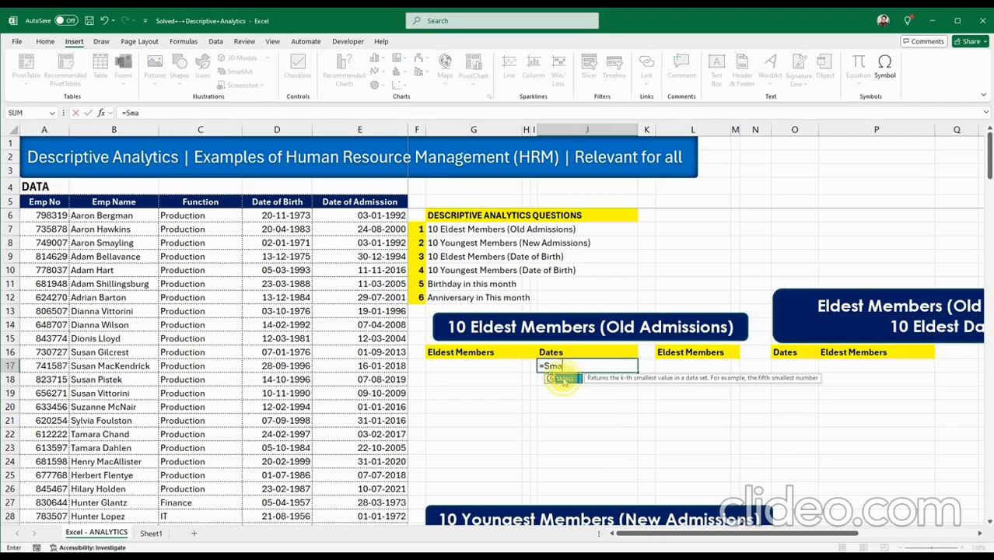
{"action": "double_click", "coordinate": [564, 378]}
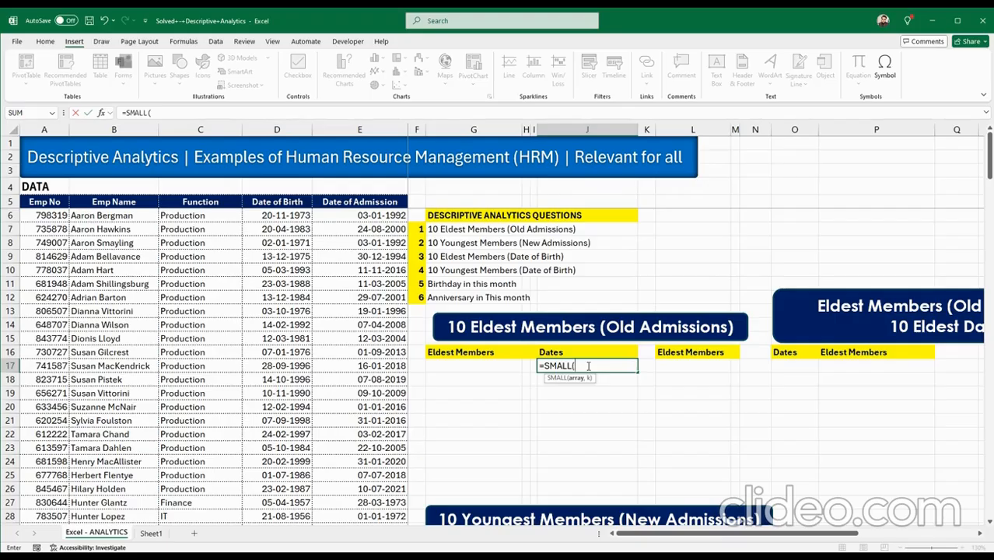
{"action": "key", "text": "BackSpace"}
{"action": "key", "text": "BackSpace"}
{"action": "key", "text": "BackSpace"}
{"action": "key", "text": "BackSpace"}
{"action": "key", "text": "BackSpace"}
{"action": "key", "text": "BackSpace"}
{"action": "key", "text": "BackSpace"}
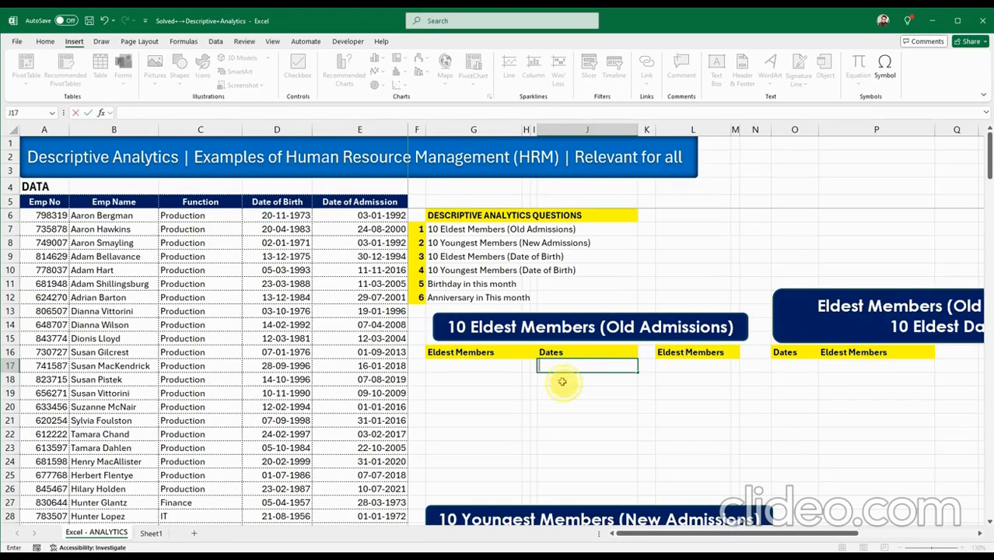
{"action": "key", "text": "Escape"}
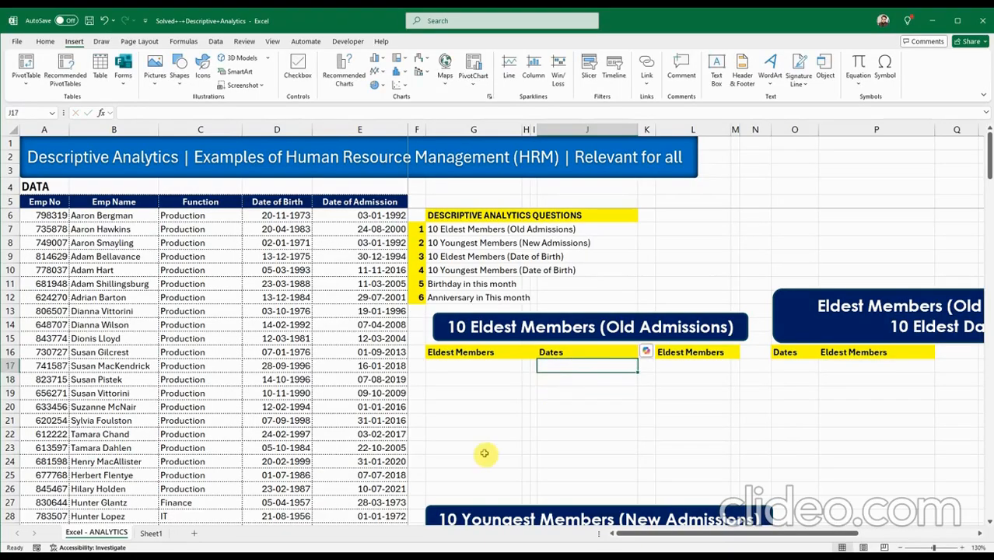
Convert the employee data from A5 into a table with headers and a light style.
{"action": "left_click", "coordinate": [63, 215]}
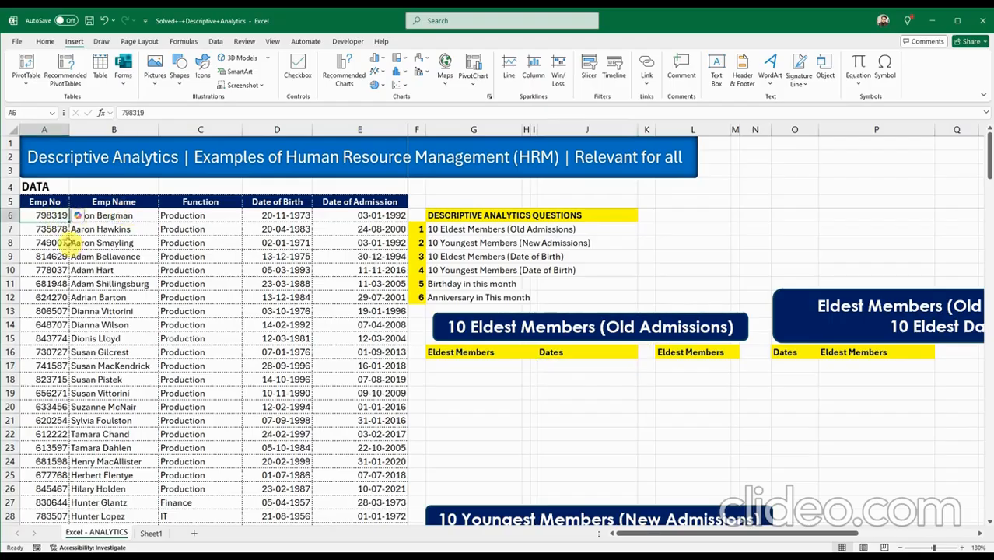
{"action": "key", "text": "ctrl+a"}
{"action": "left_click", "coordinate": [76, 233]}
{"action": "left_click", "coordinate": [50, 204]}
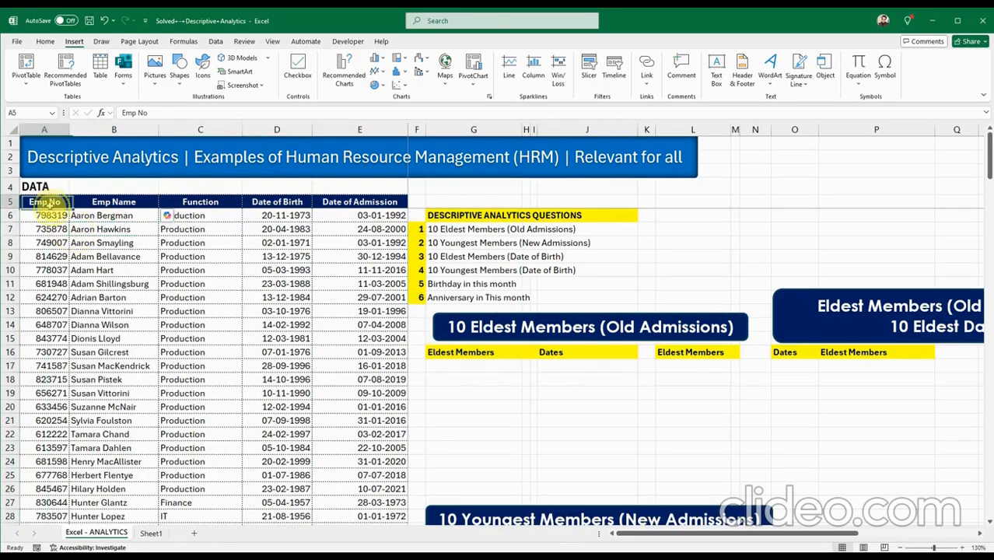
{"action": "left_click_drag", "start_coordinate": [47, 204], "coordinate": [371, 504]}
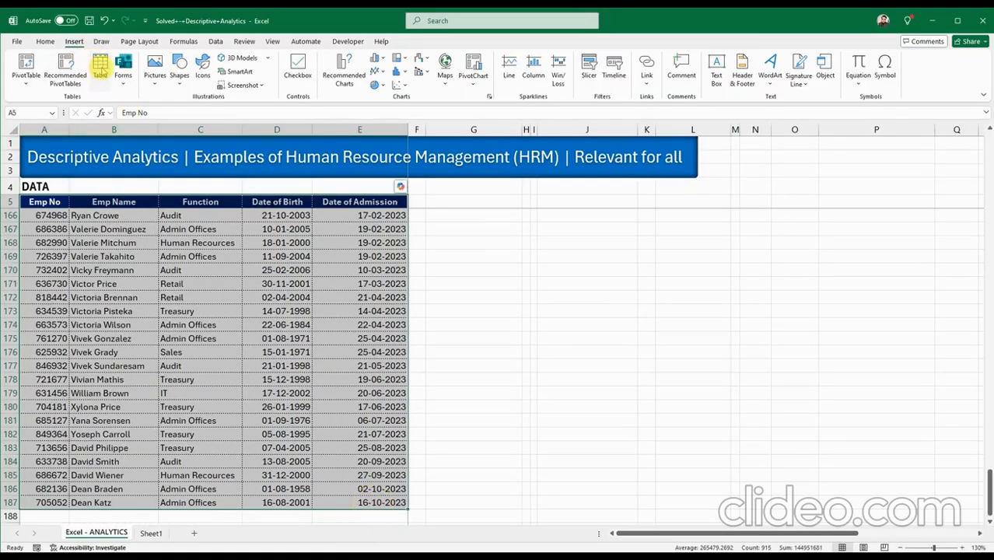
{"action": "left_click", "coordinate": [99, 66]}
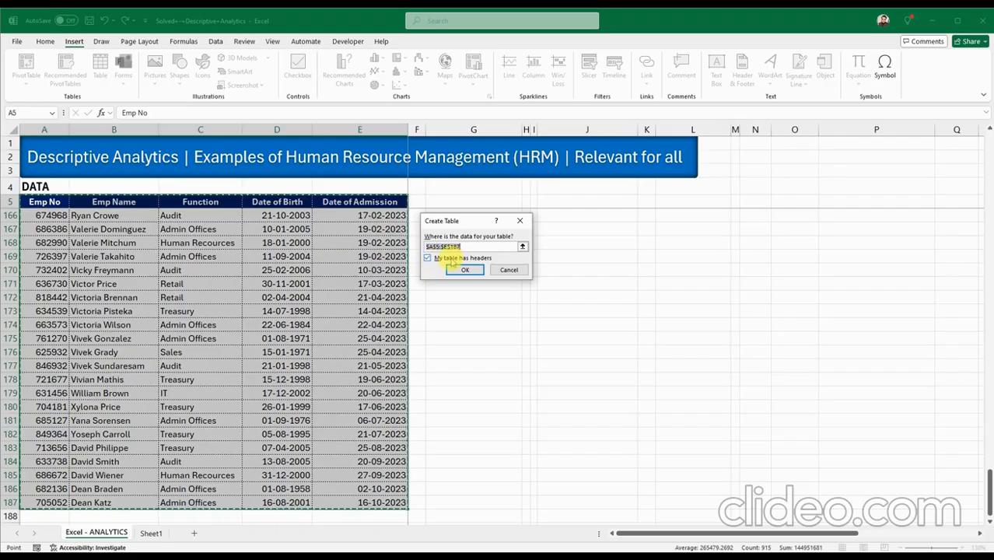
{"action": "left_click", "coordinate": [464, 270]}
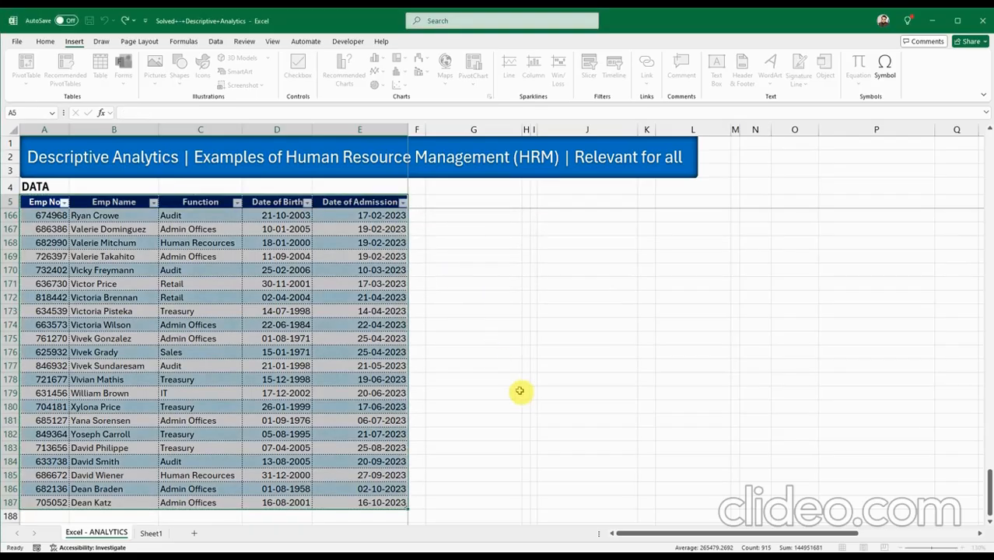
{"action": "left_click", "coordinate": [749, 68]}
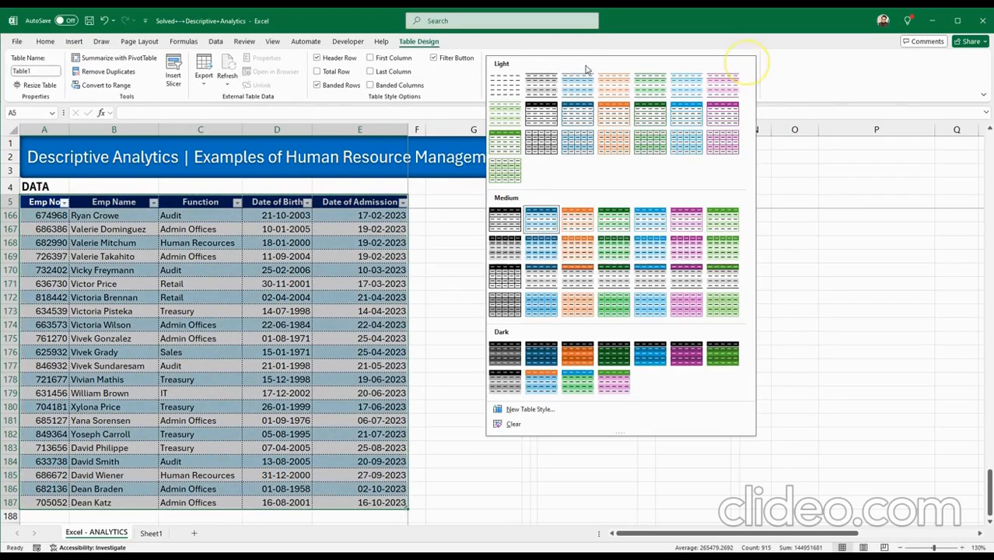
{"action": "left_click", "coordinate": [505, 111]}
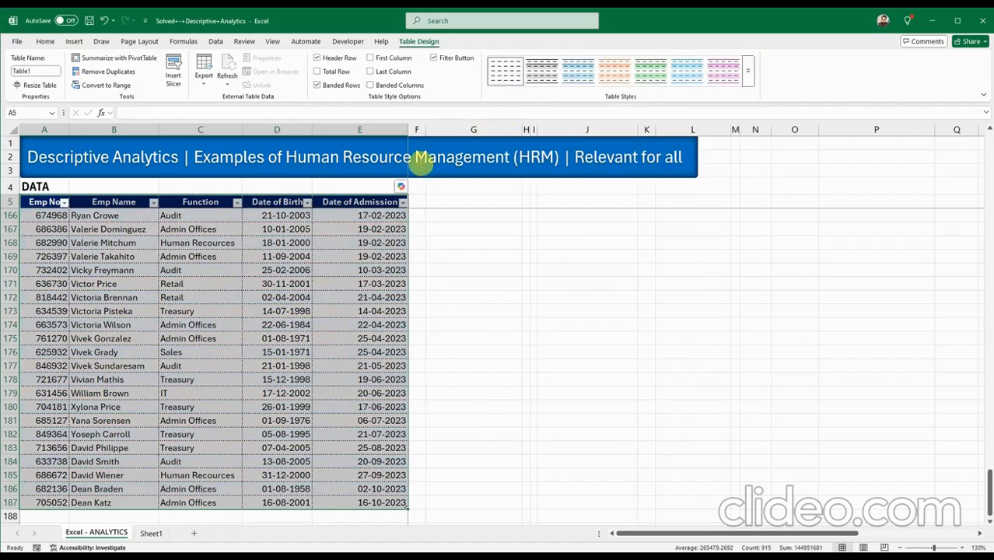
Rename the table from Table1 to Data, then scroll back up and select J17.
{"action": "left_click", "coordinate": [41, 70]}
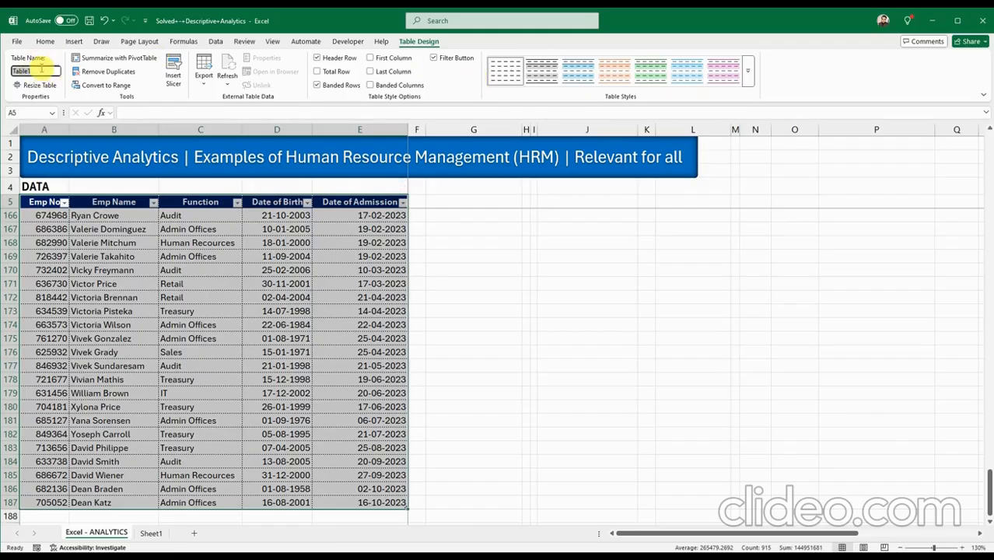
{"action": "left_click", "coordinate": [42, 70]}
{"action": "left_click_drag", "start_coordinate": [34, 70], "coordinate": [6, 75]}
{"action": "type", "text": "D"}
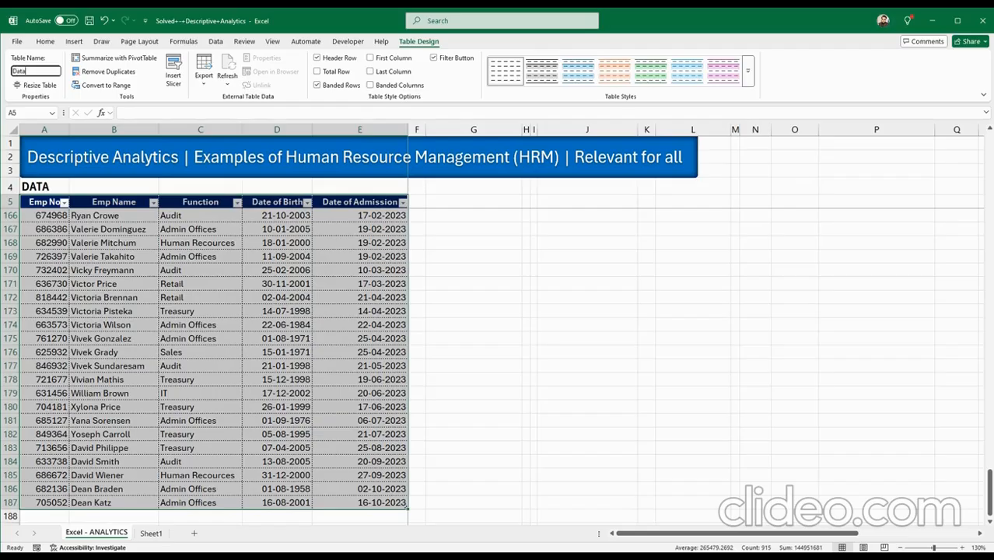
{"action": "type", "text": "ata"}
{"action": "key", "text": "Return"}
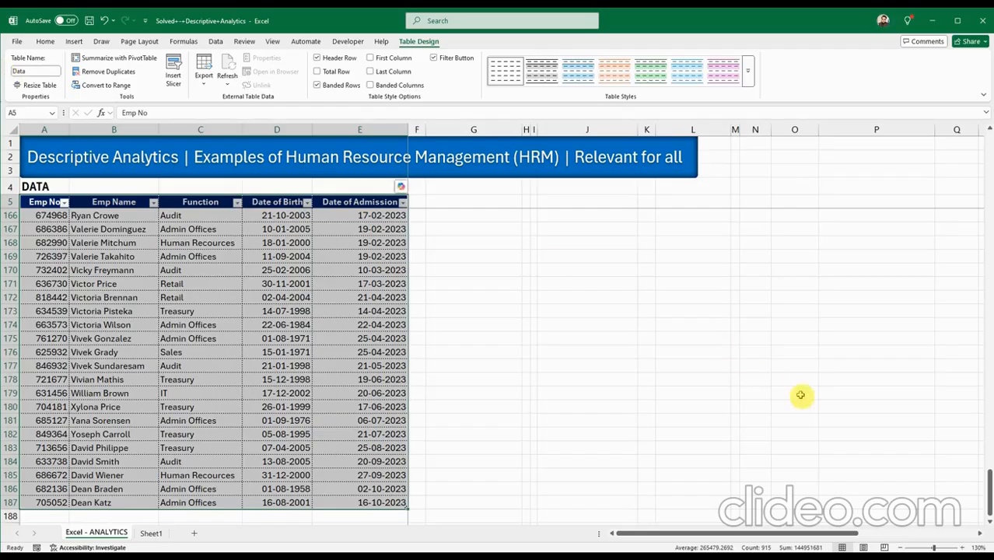
{"action": "left_click_drag", "start_coordinate": [989, 490], "coordinate": [989, 154]}
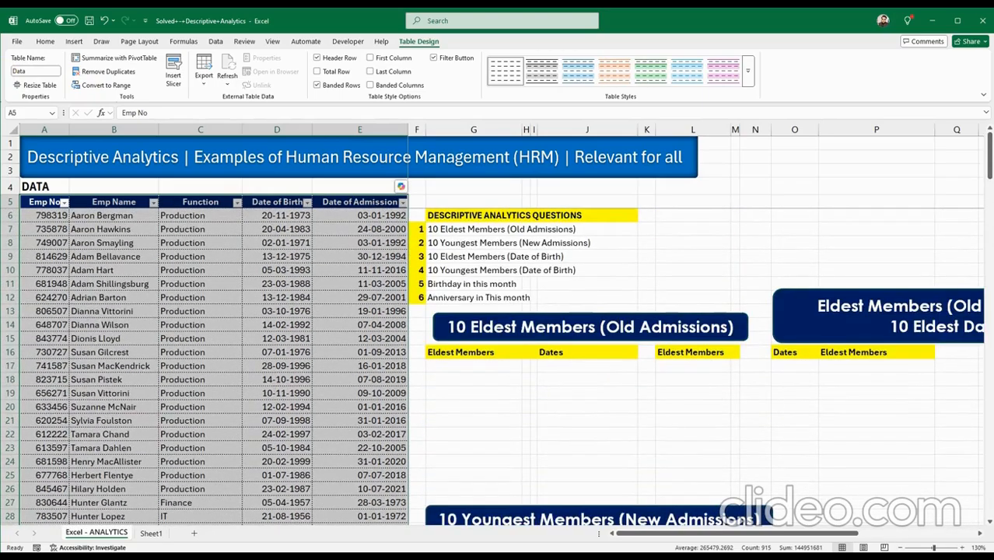
{"action": "left_click", "coordinate": [574, 366]}
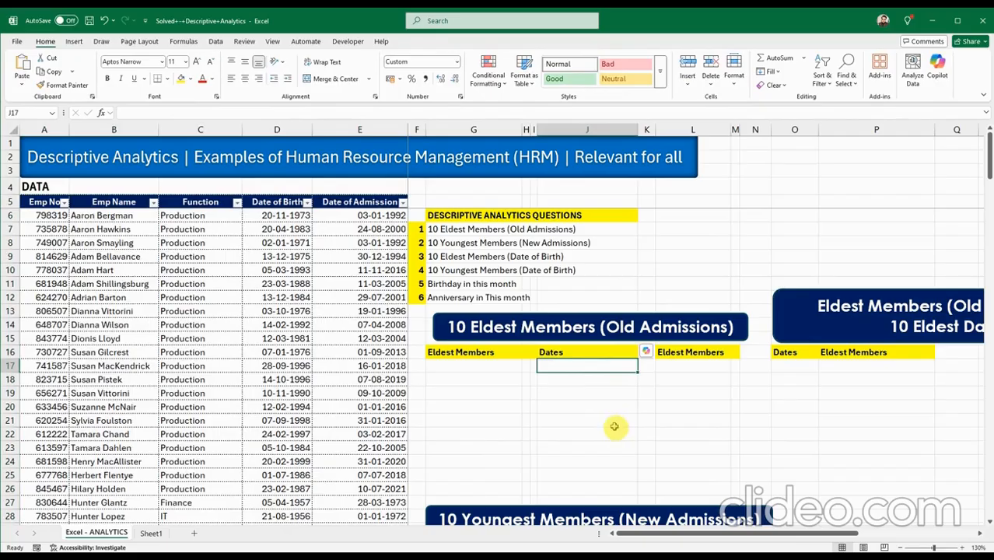
Bring the SMALL(Data[Date of Admission],ROWS($A$1:A1)) formula from Sheet1 Q13 into J17 and fill to J26.
{"action": "left_click", "coordinate": [151, 533]}
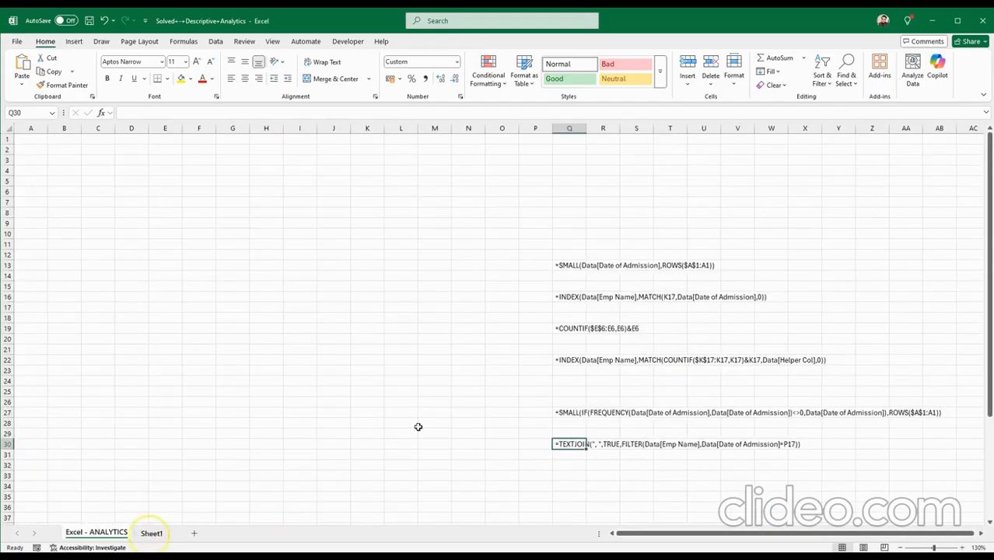
{"action": "left_click", "coordinate": [588, 265]}
{"action": "left_click", "coordinate": [569, 265]}
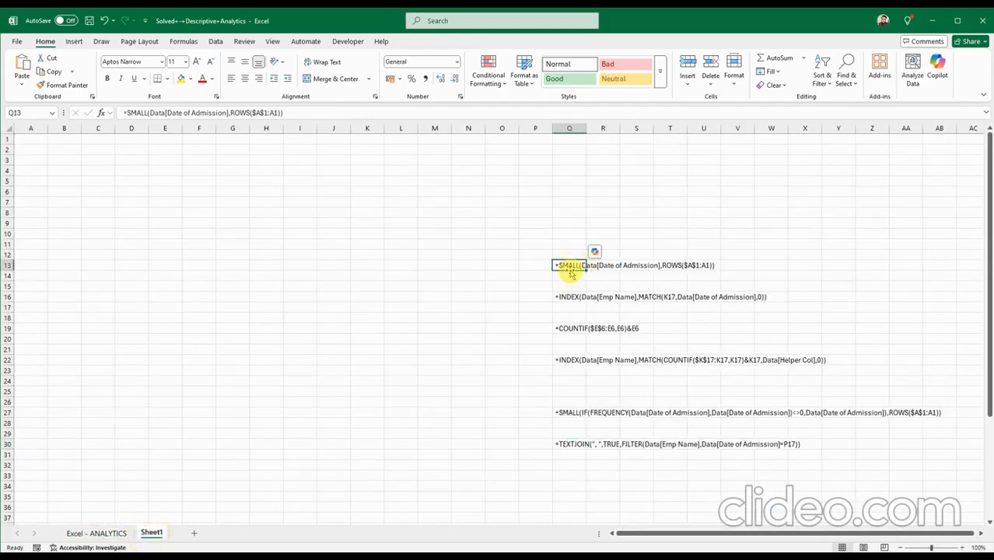
{"action": "key", "text": "ctrl+c"}
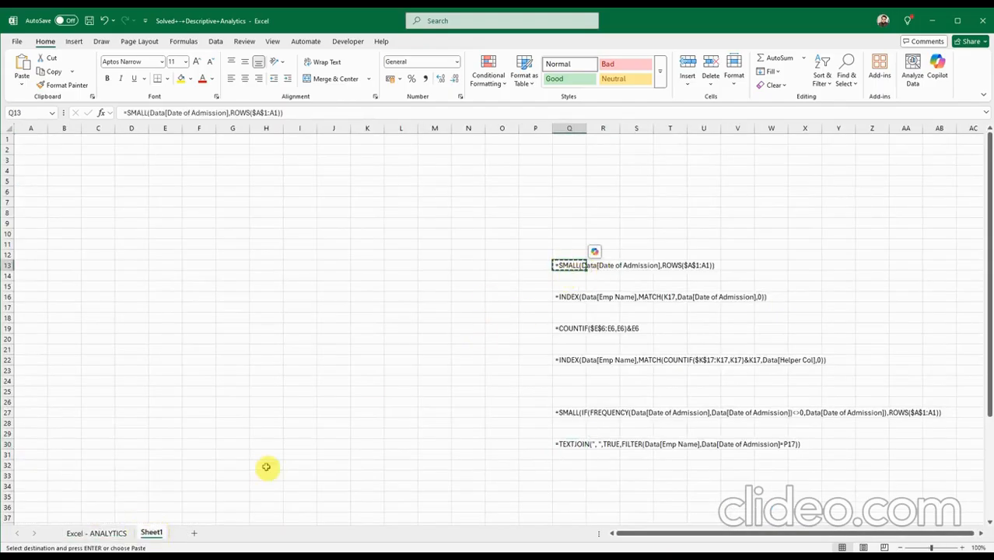
{"action": "left_click", "coordinate": [96, 533]}
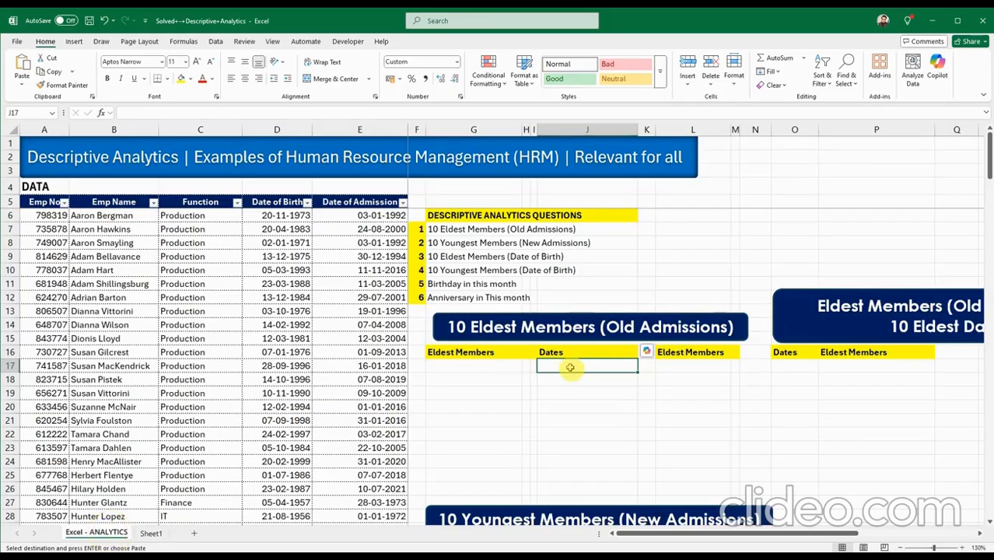
{"action": "key", "text": "ctrl+v"}
{"action": "double_click", "coordinate": [542, 366]}
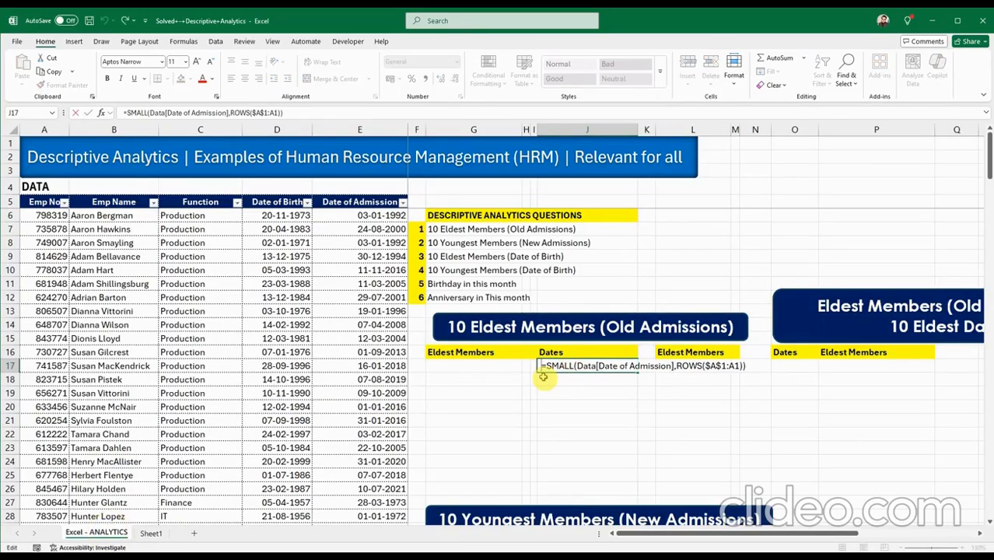
{"action": "key", "text": "BackSpace"}
{"action": "left_click", "coordinate": [581, 366]}
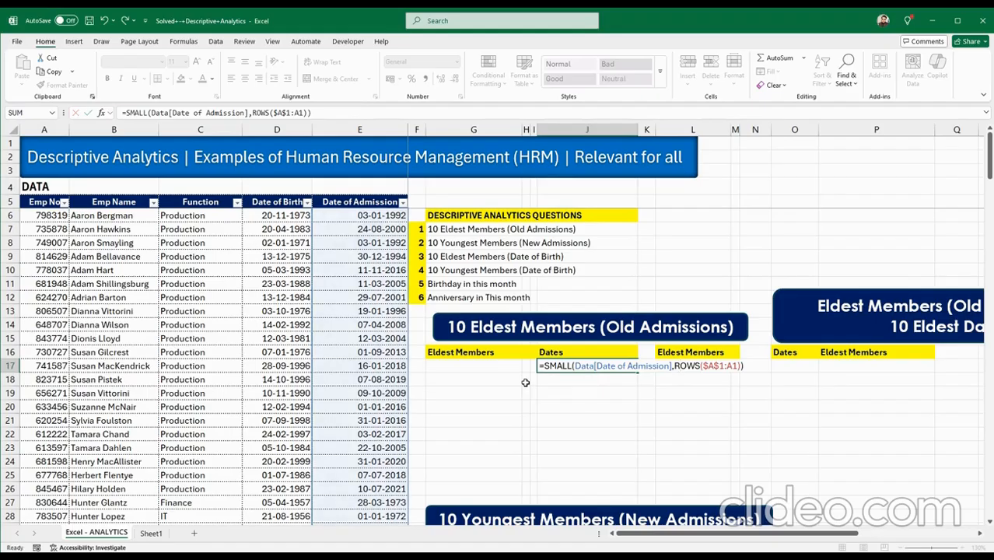
{"action": "key", "text": "ctrl+Return"}
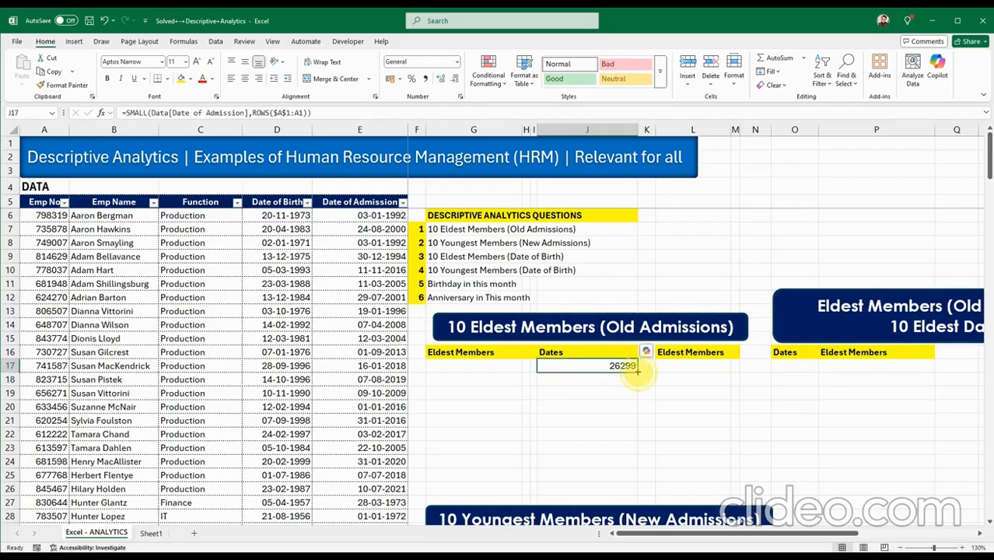
{"action": "left_click_drag", "start_coordinate": [636, 372], "coordinate": [641, 495]}
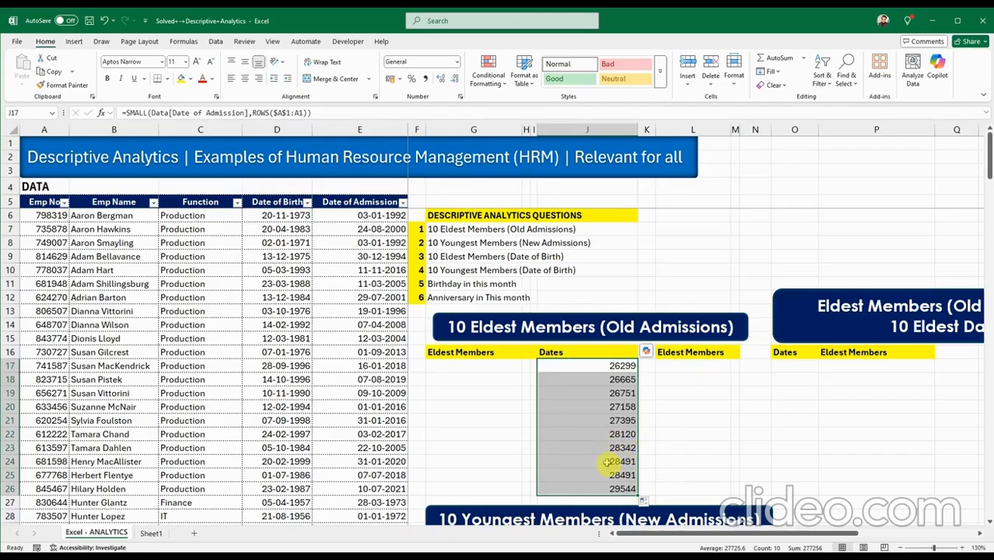
Apply the custom dd-mmm-yy format to J17:J26 so dates show 01-Jan-72 to 19-Nov-80.
{"action": "key", "text": "ctrl+1"}
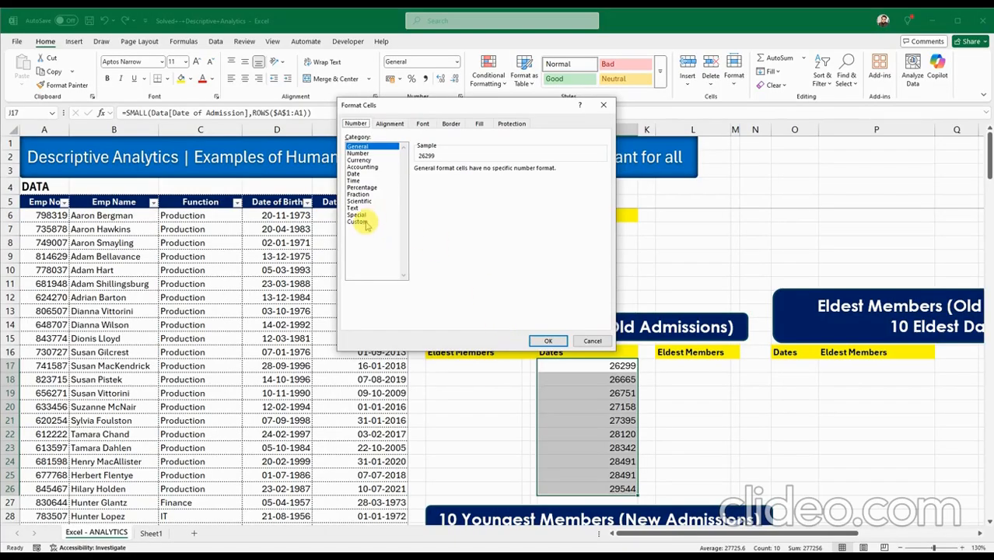
{"action": "left_click", "coordinate": [358, 221]}
{"action": "scroll", "coordinate": [600, 259], "scroll_direction": "down", "scroll_amount": 8}
{"action": "scroll", "coordinate": [600, 259], "scroll_direction": "down", "scroll_amount": 2}
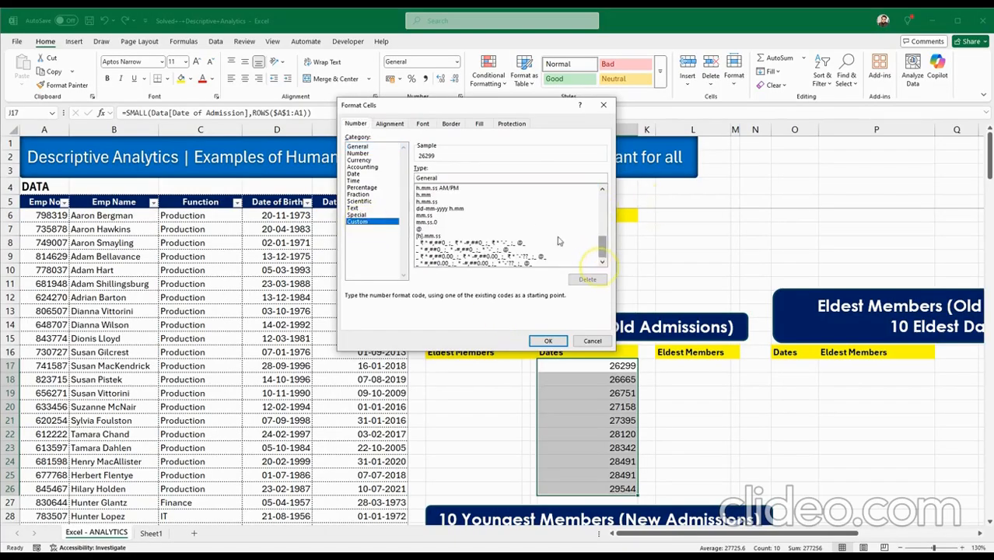
{"action": "scroll", "coordinate": [601, 189], "scroll_direction": "up", "scroll_amount": 2}
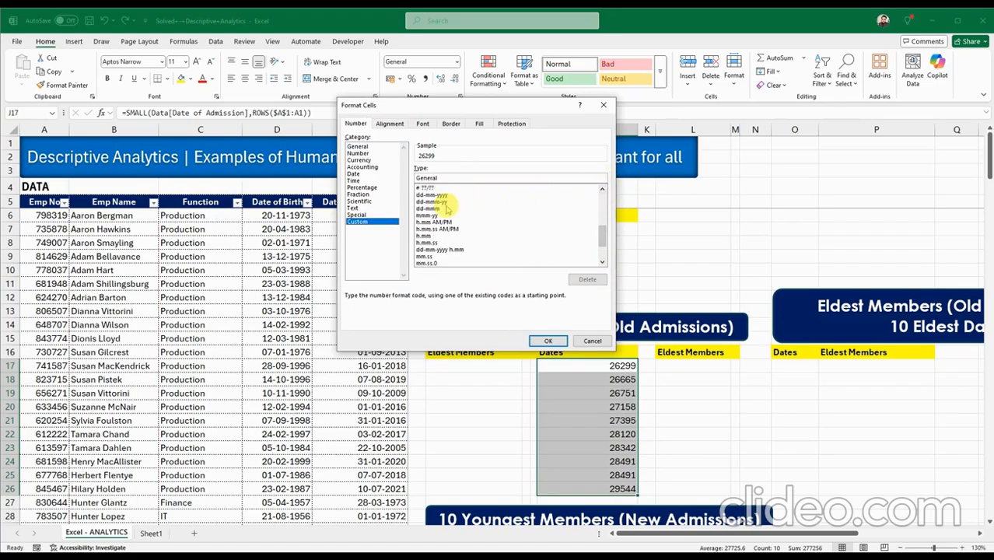
{"action": "left_click", "coordinate": [440, 201]}
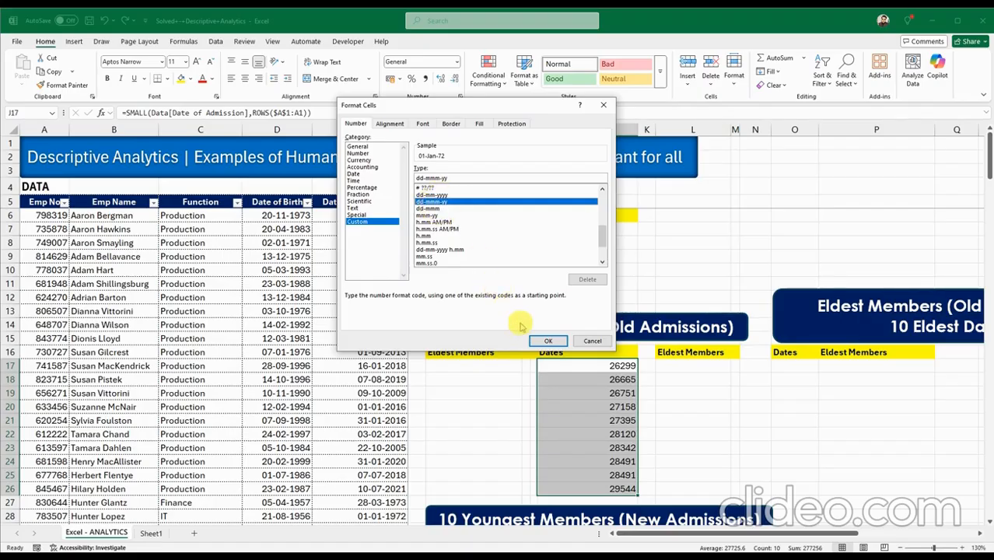
{"action": "left_click", "coordinate": [547, 340]}
{"action": "left_click", "coordinate": [622, 461]}
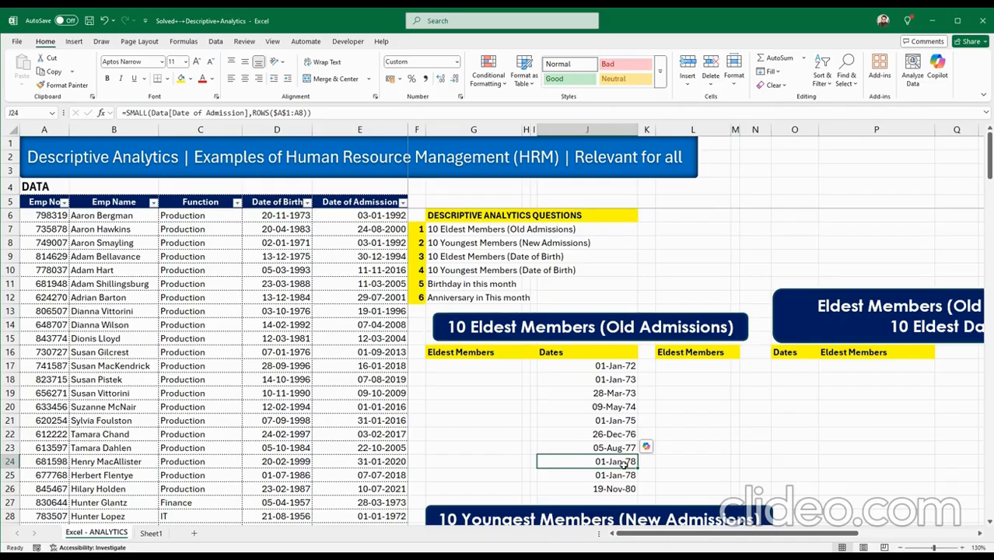
{"action": "left_click_drag", "start_coordinate": [577, 463], "coordinate": [584, 475]}
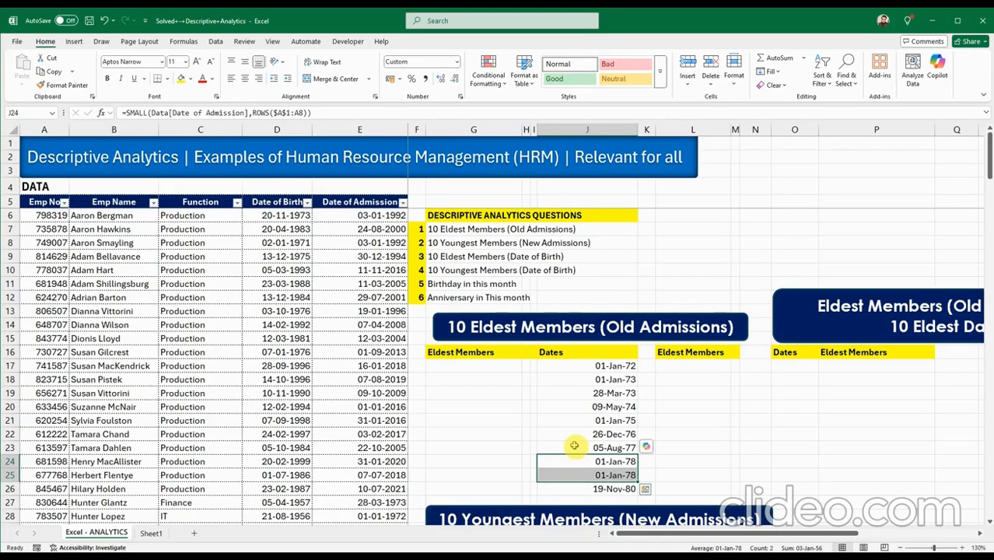
{"action": "left_click", "coordinate": [469, 365]}
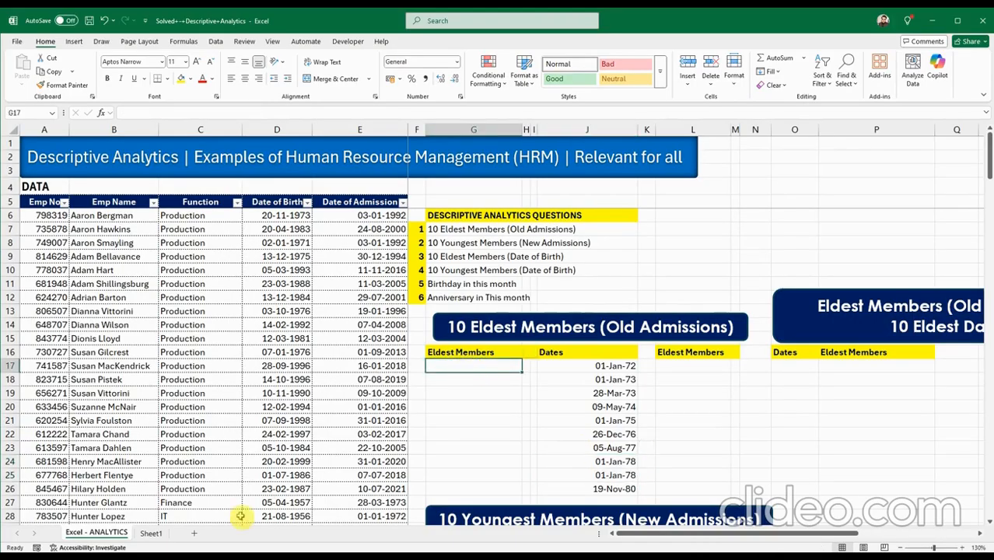
Copy the INDEX/MATCH name-lookup formula from Sheet1 Q16 into G17.
{"action": "left_click", "coordinate": [152, 533]}
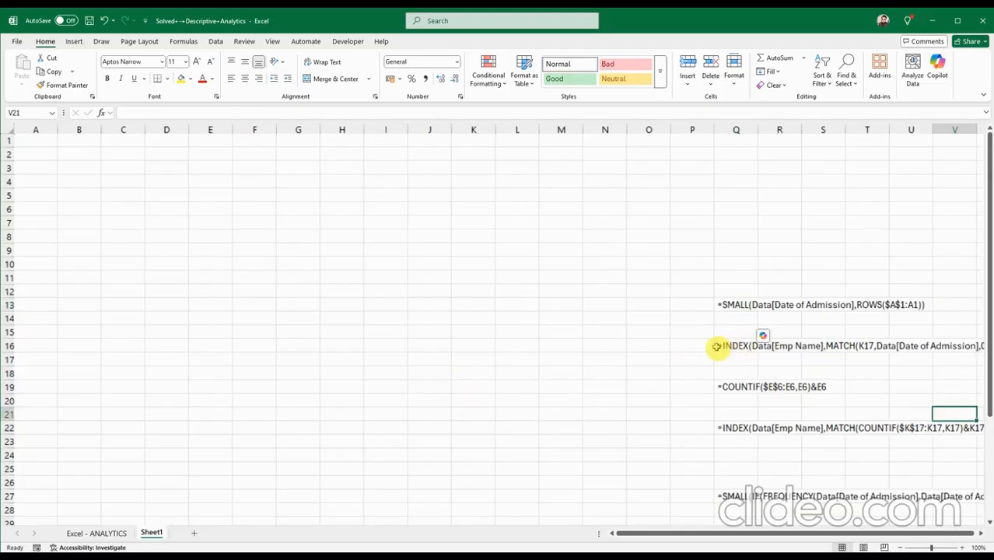
{"action": "left_click", "coordinate": [112, 533]}
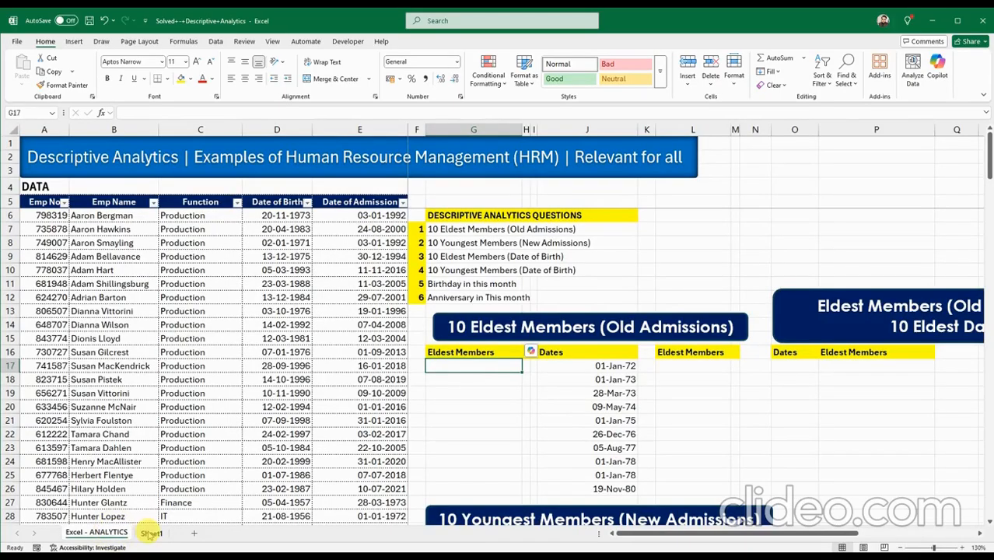
{"action": "left_click", "coordinate": [481, 378]}
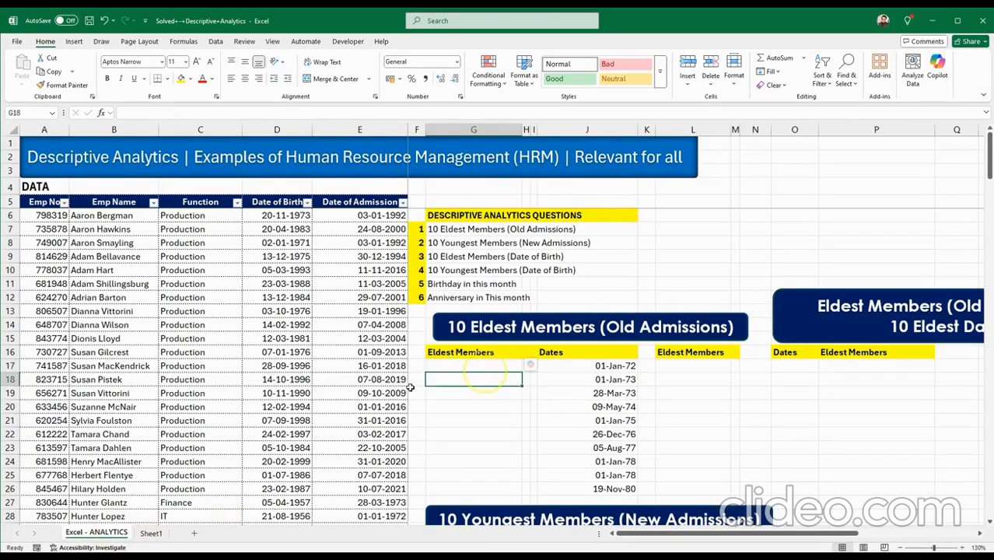
{"action": "left_click", "coordinate": [153, 533]}
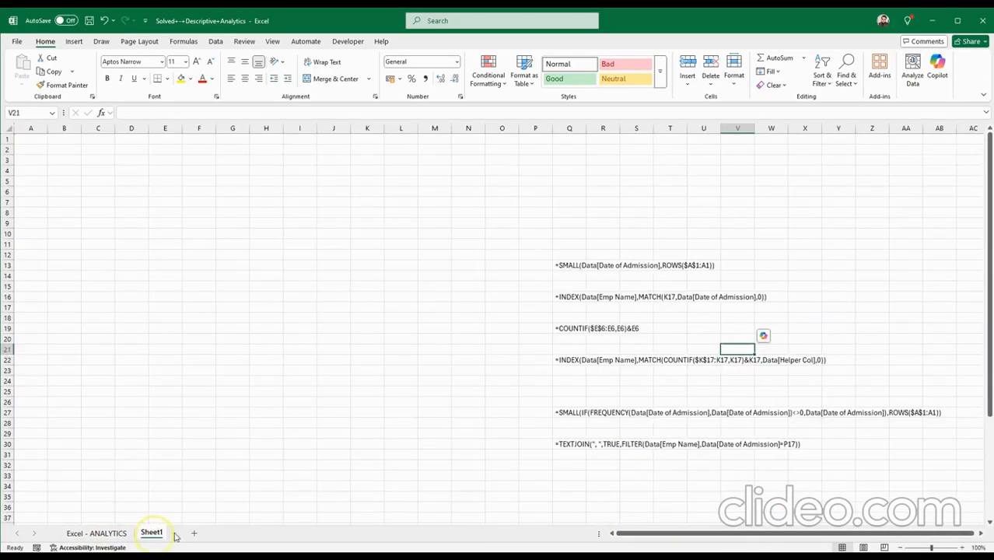
{"action": "left_click", "coordinate": [565, 297]}
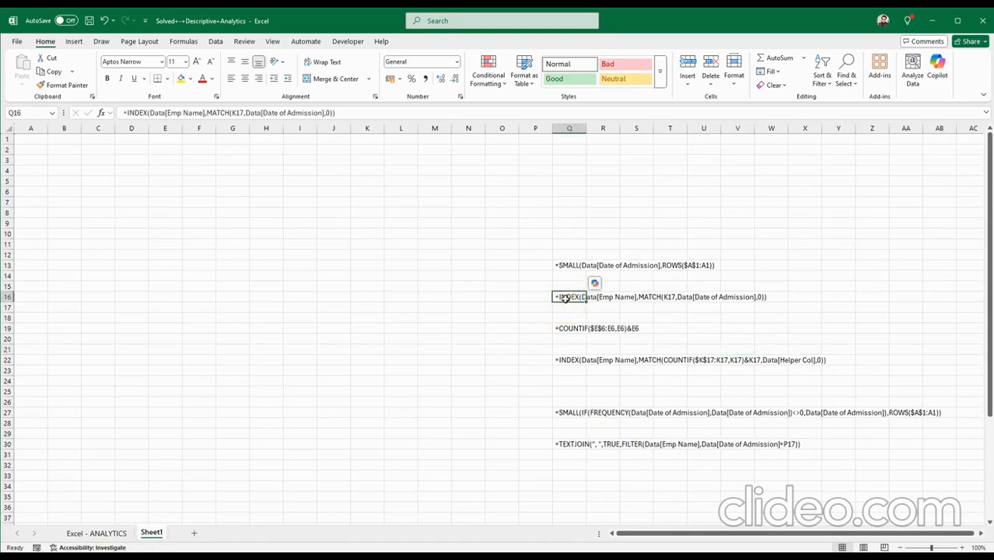
{"action": "key", "text": "ctrl+c"}
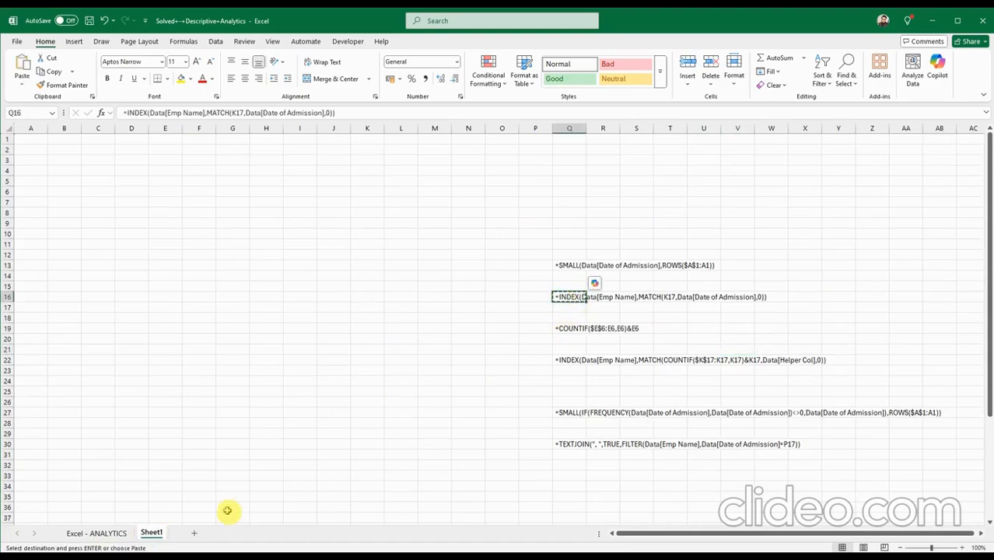
{"action": "left_click", "coordinate": [107, 533]}
{"action": "key", "text": "ctrl+v"}
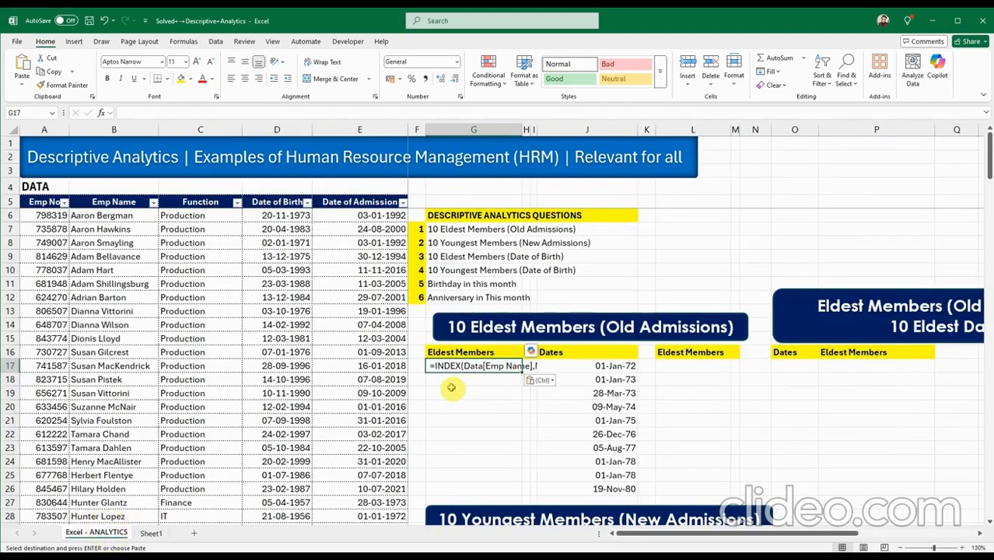
Review the formula's INDEX and MATCH arguments, then cut the whole formula back out of G17.
{"action": "double_click", "coordinate": [431, 366]}
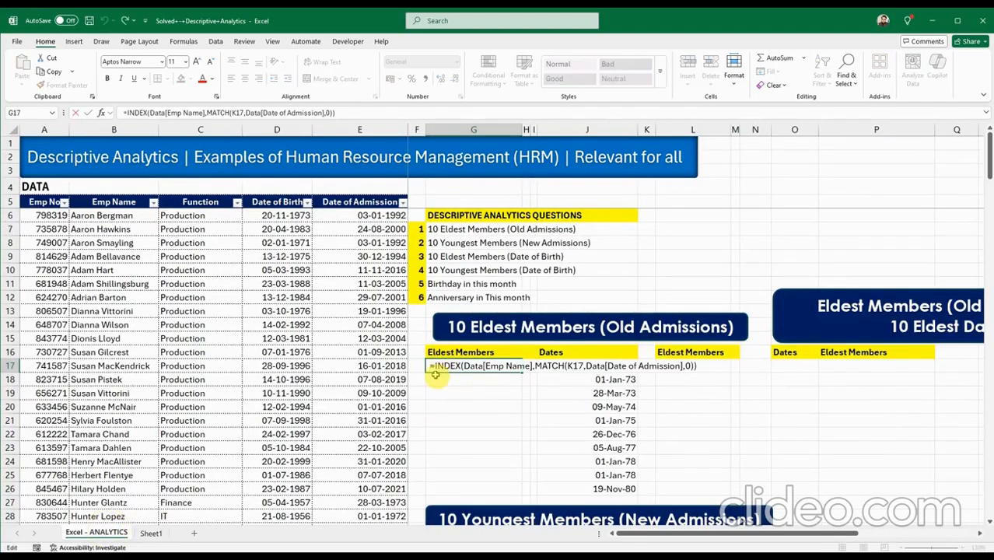
{"action": "left_click", "coordinate": [495, 366]}
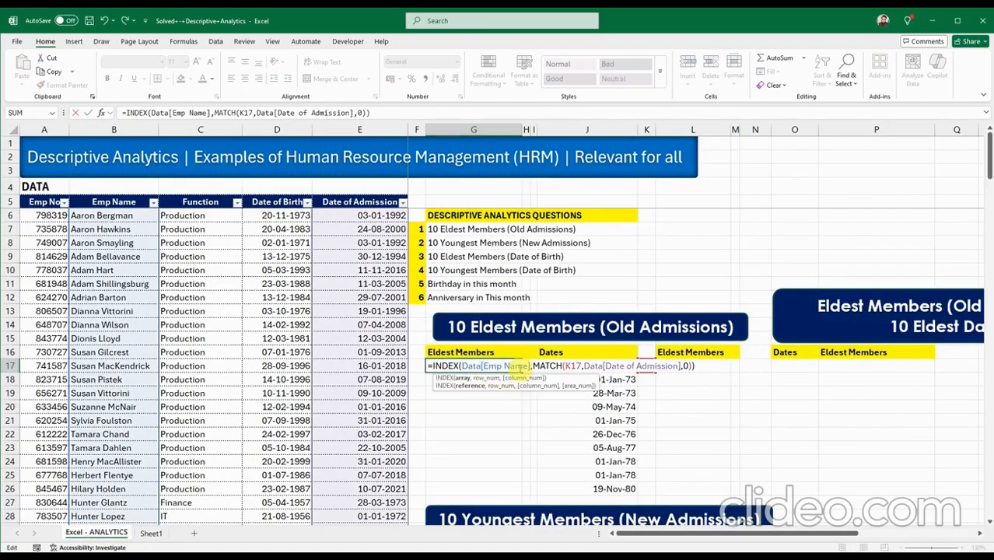
{"action": "left_click", "coordinate": [548, 367]}
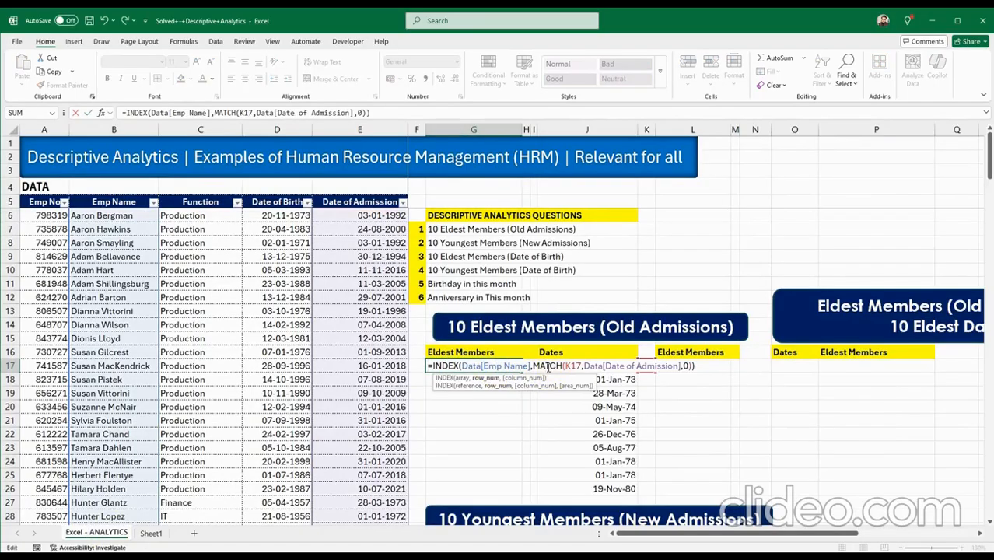
{"action": "left_click", "coordinate": [570, 367]}
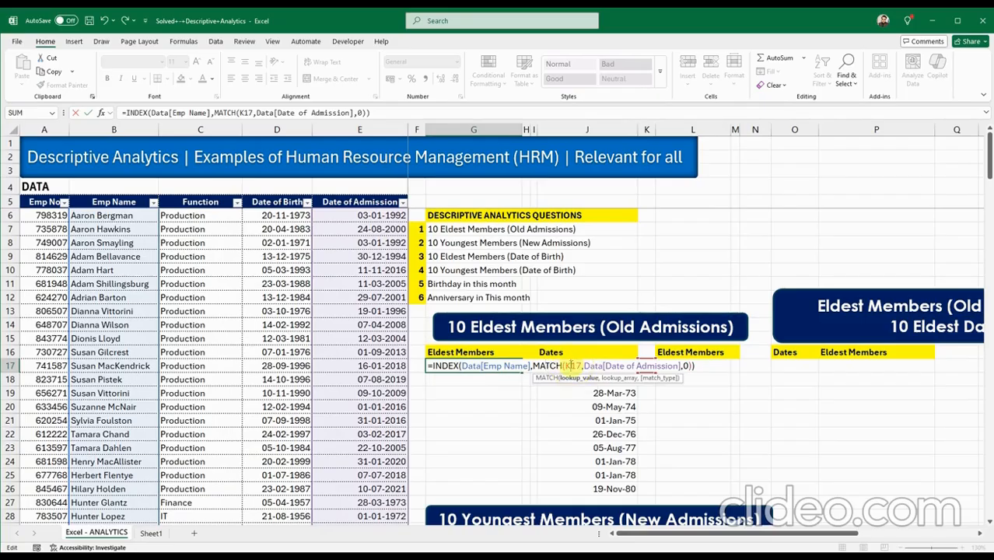
{"action": "double_click", "coordinate": [571, 367]}
{"action": "left_click", "coordinate": [438, 367]}
{"action": "left_click_drag", "start_coordinate": [437, 367], "coordinate": [694, 369]}
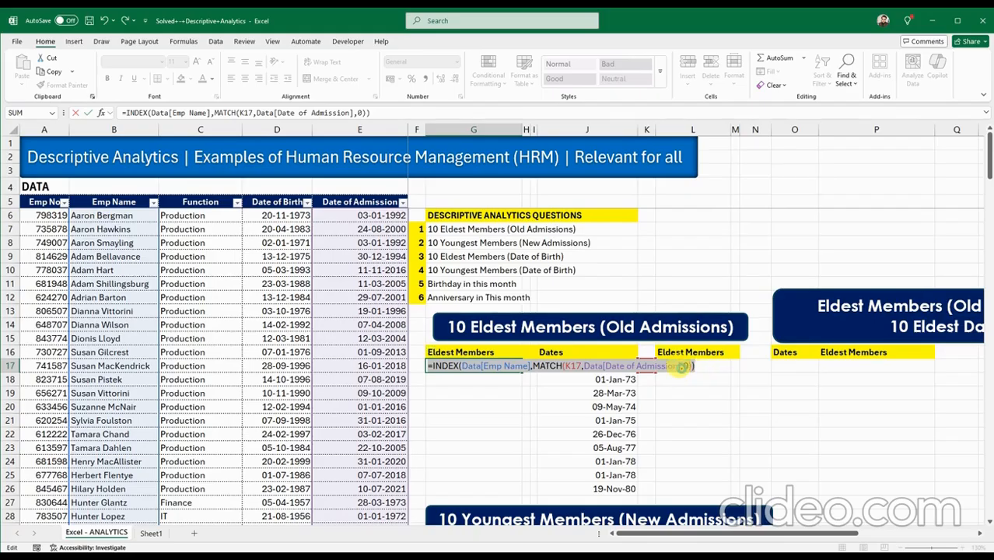
{"action": "key", "text": "Escape"}
Insert a new blank column at column F.
{"action": "left_click", "coordinate": [515, 397]}
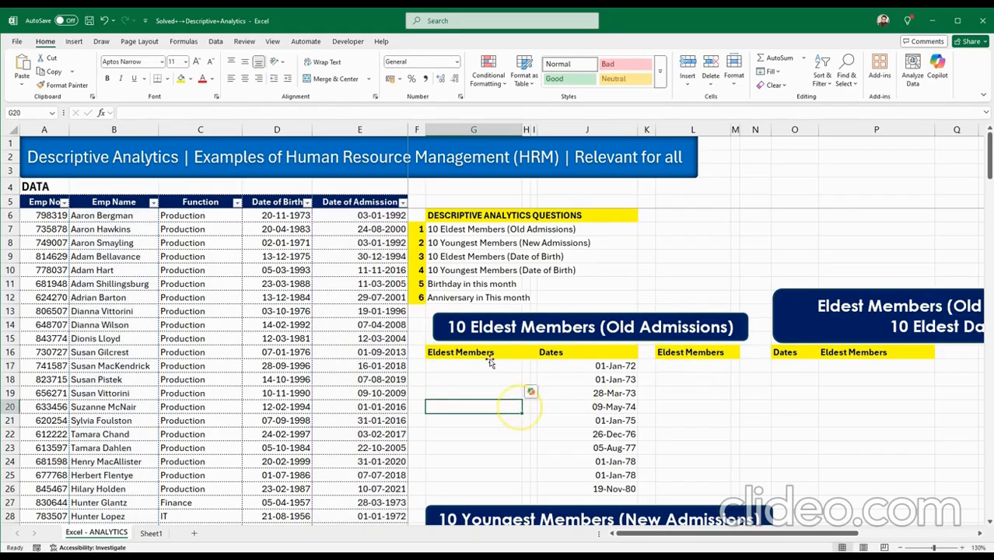
{"action": "left_click", "coordinate": [418, 129]}
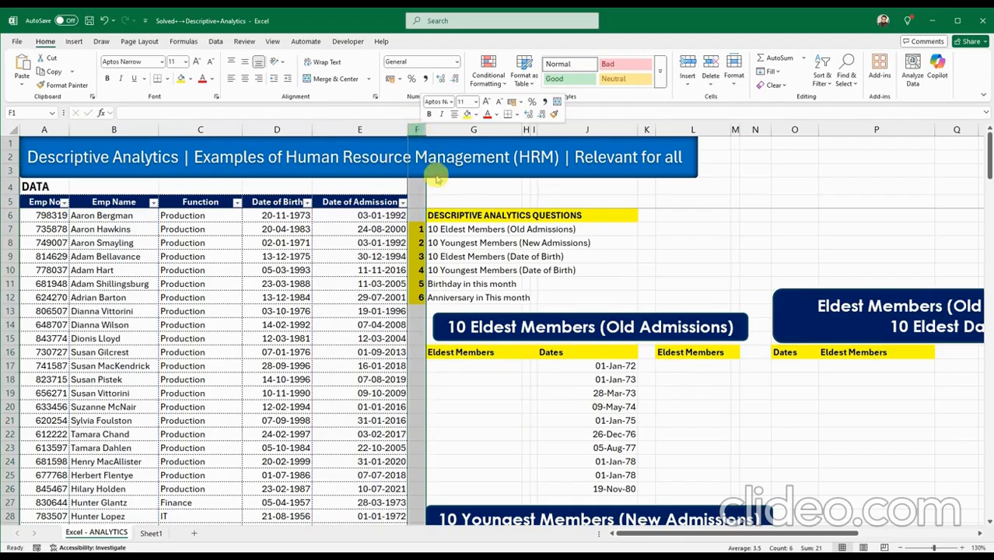
{"action": "right_click", "coordinate": [419, 130]}
{"action": "left_click", "coordinate": [450, 235]}
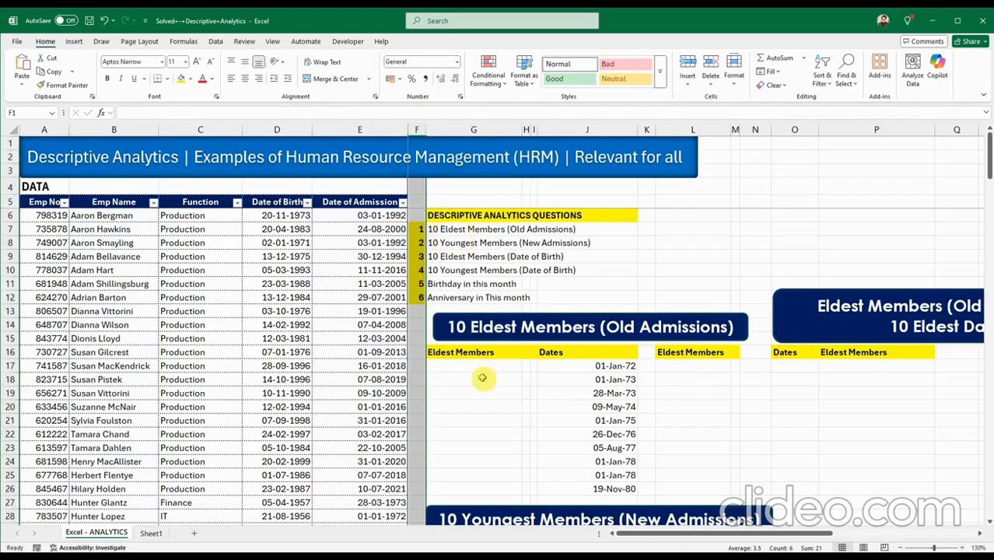
{"action": "left_click", "coordinate": [562, 363]}
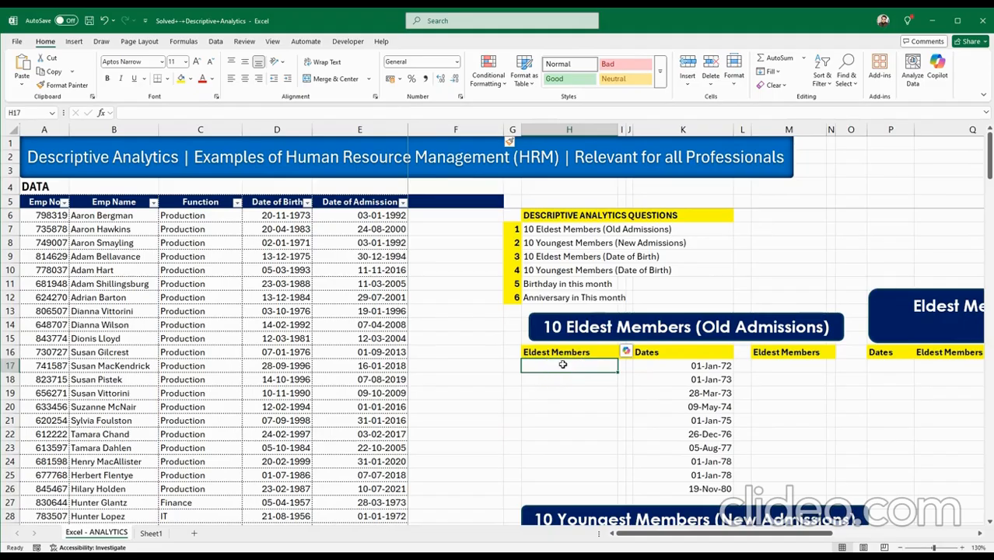
{"action": "key", "text": "ctrl+v"}
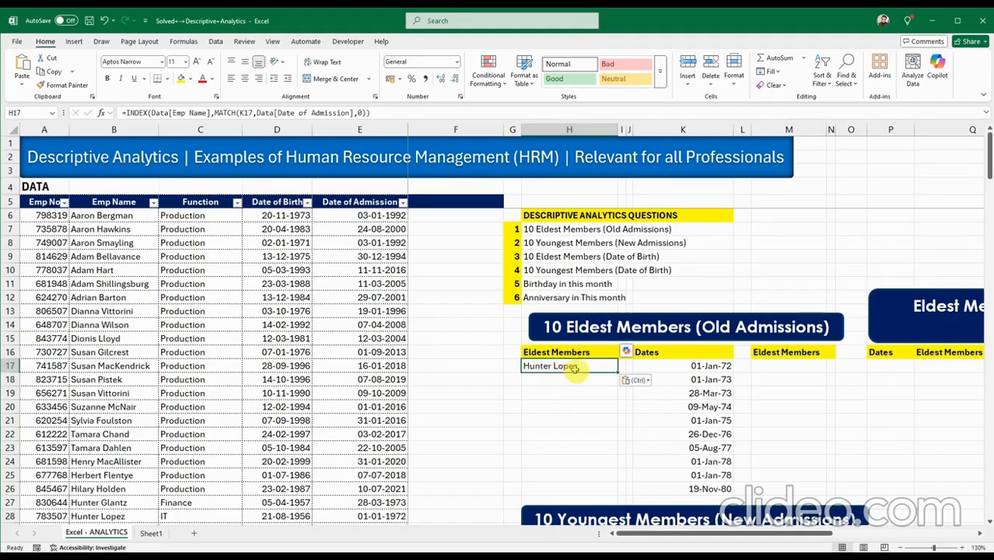
{"action": "double_click", "coordinate": [588, 368]}
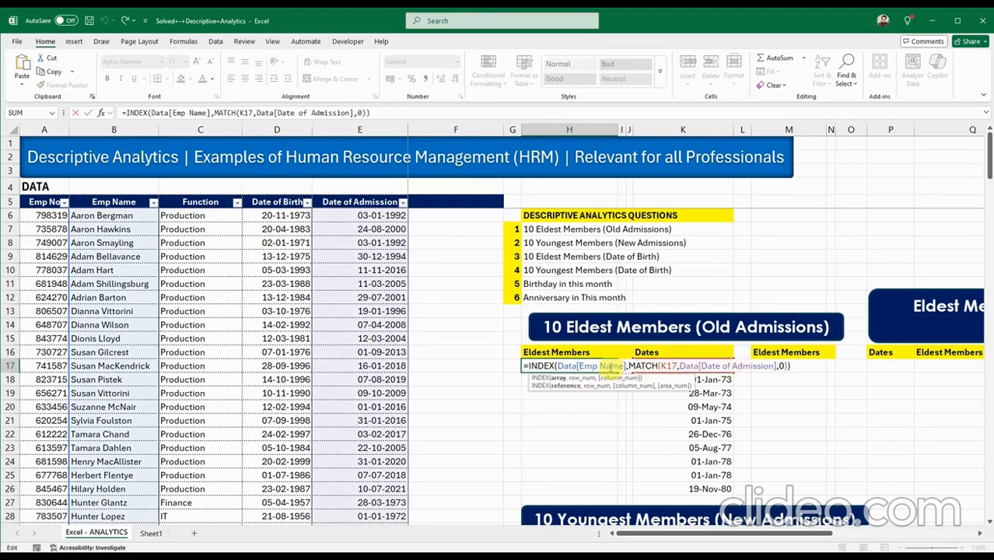
{"action": "key", "text": "Return"}
{"action": "left_click", "coordinate": [610, 367]}
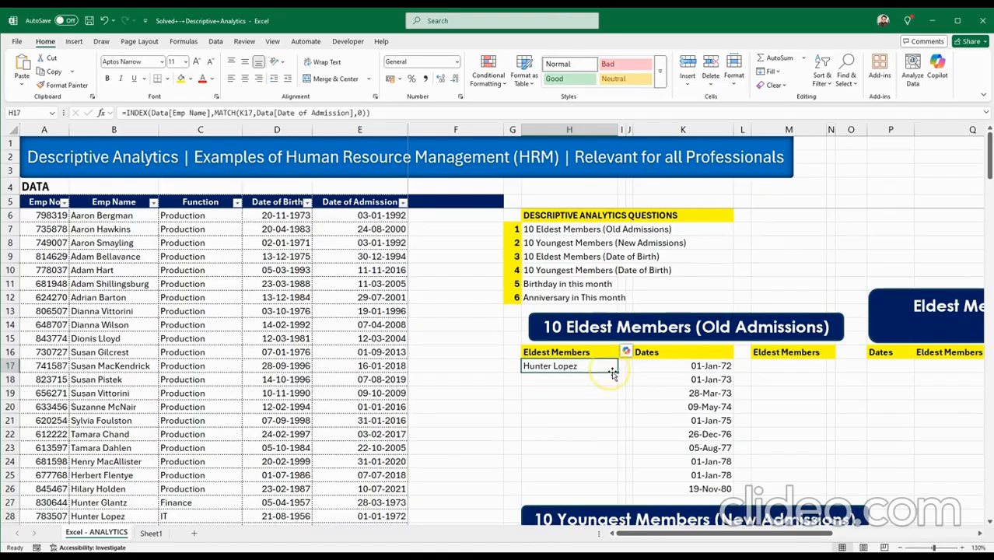
{"action": "left_click_drag", "start_coordinate": [618, 372], "coordinate": [606, 496]}
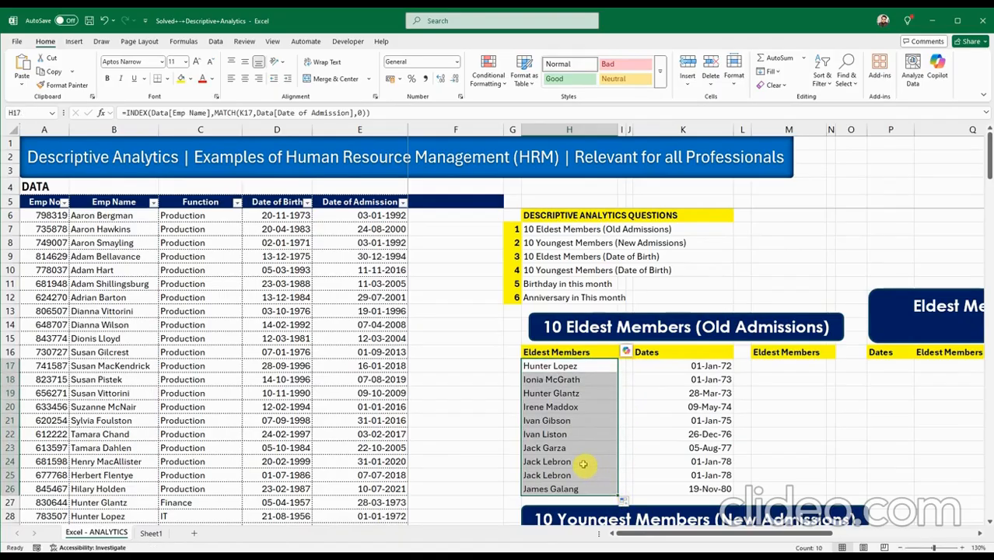
{"action": "left_click", "coordinate": [592, 462]}
{"action": "left_click_drag", "start_coordinate": [591, 462], "coordinate": [694, 472]}
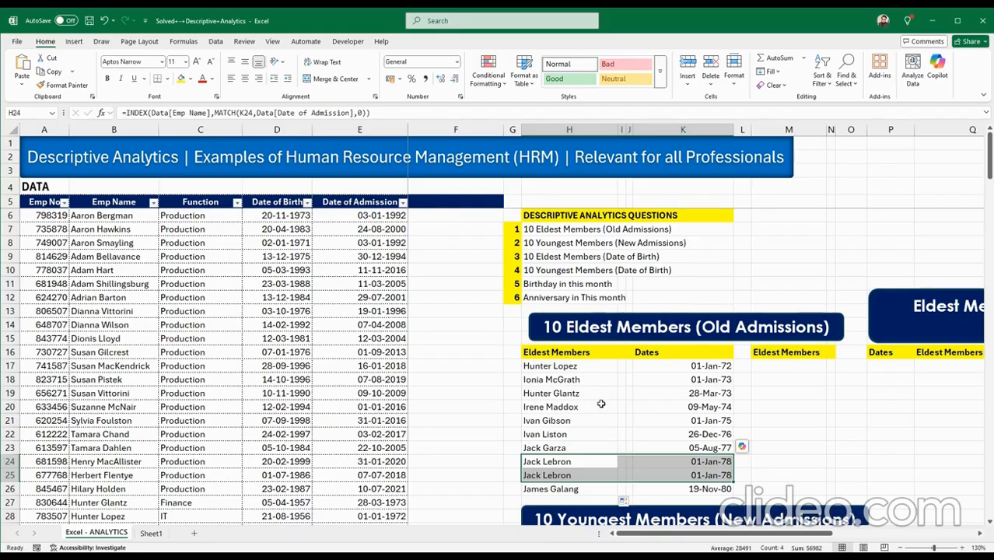
{"action": "left_click", "coordinate": [181, 79]}
{"action": "left_click", "coordinate": [550, 448]}
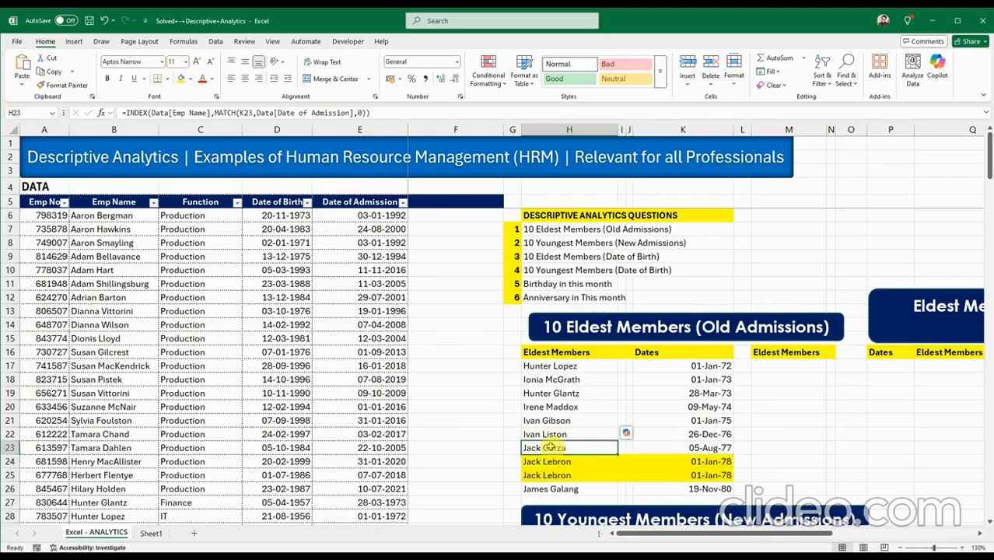
{"action": "left_click_drag", "start_coordinate": [591, 462], "coordinate": [679, 478]}
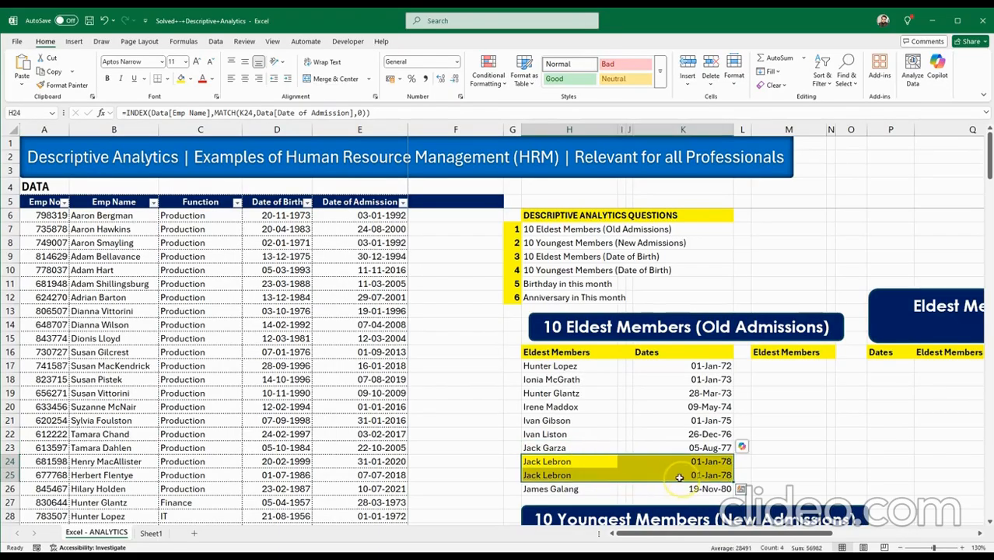
{"action": "left_click", "coordinate": [611, 466]}
{"action": "left_click", "coordinate": [591, 448]}
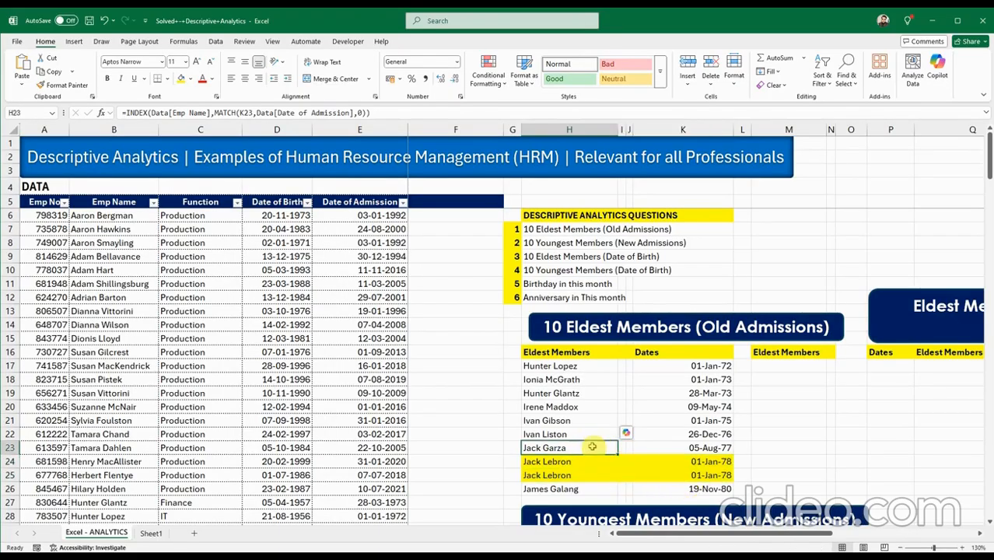
{"action": "left_click", "coordinate": [513, 365]}
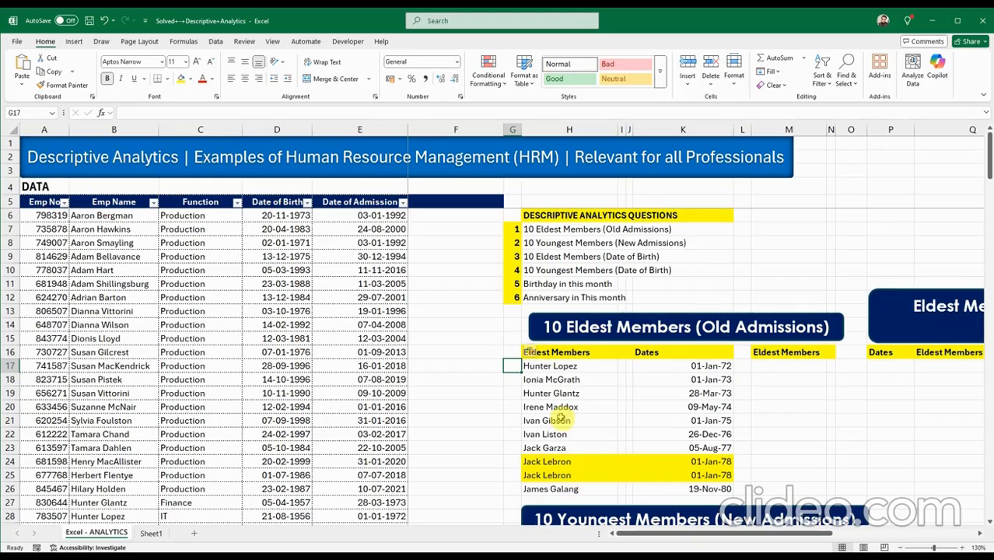
Number G17:G24 as a 1–8 series beside the eldest names.
{"action": "left_click_drag", "start_coordinate": [544, 366], "coordinate": [549, 490]}
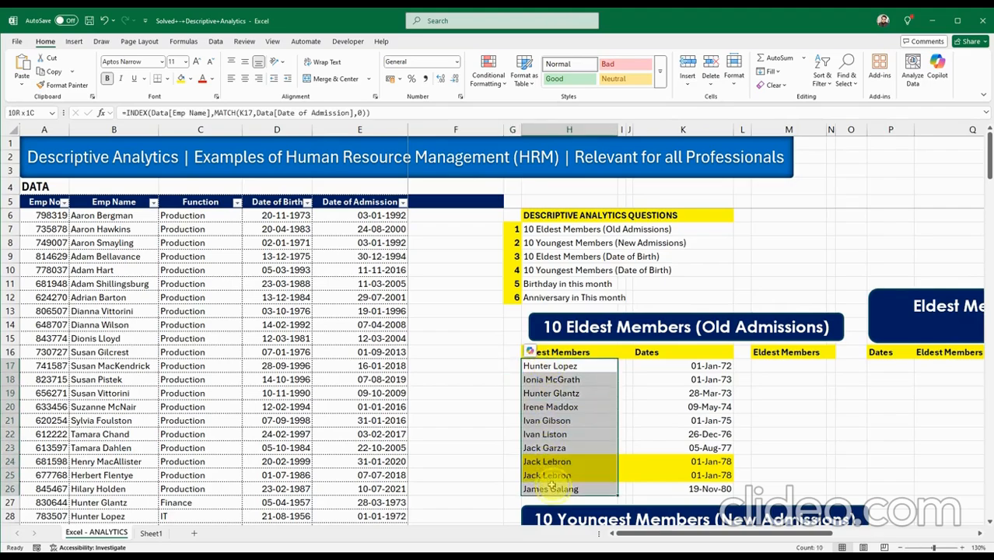
{"action": "left_click", "coordinate": [552, 382]}
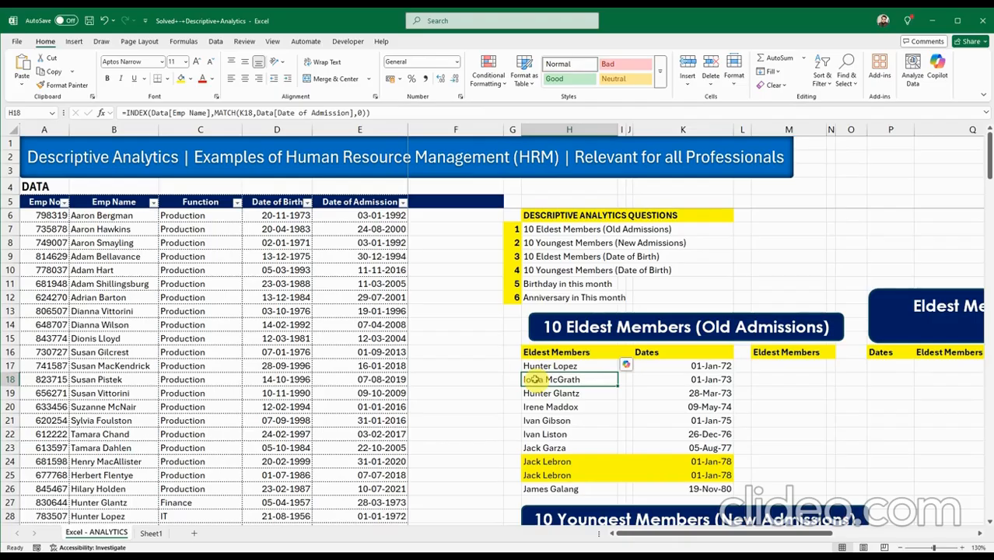
{"action": "left_click", "coordinate": [516, 367]}
{"action": "type", "text": "1"}
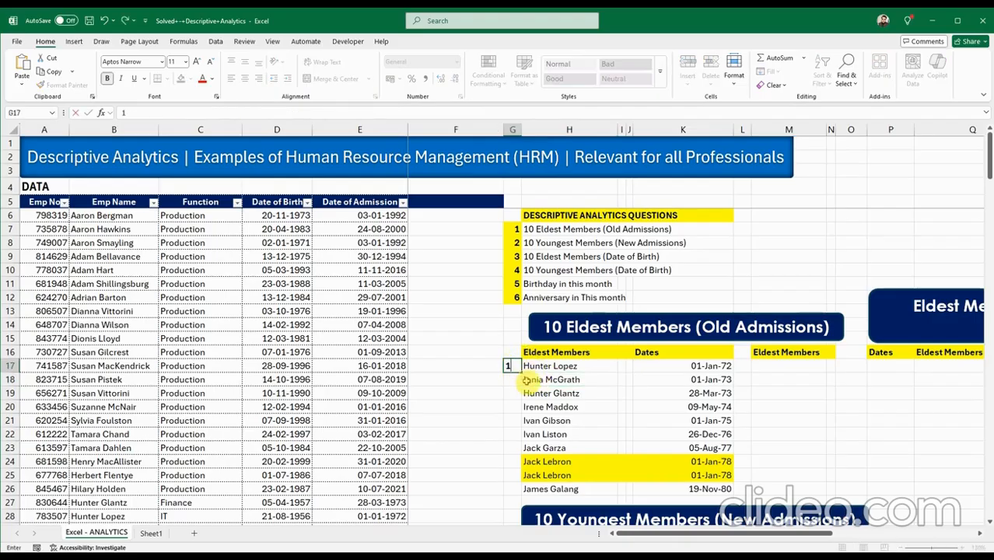
{"action": "left_click_drag", "start_coordinate": [522, 371], "coordinate": [514, 477]}
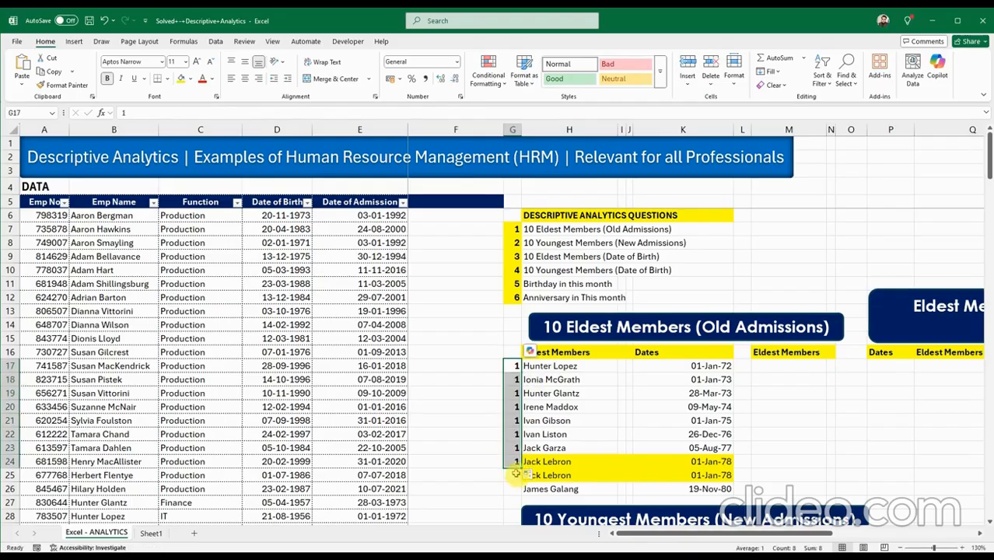
{"action": "left_click", "coordinate": [529, 476]}
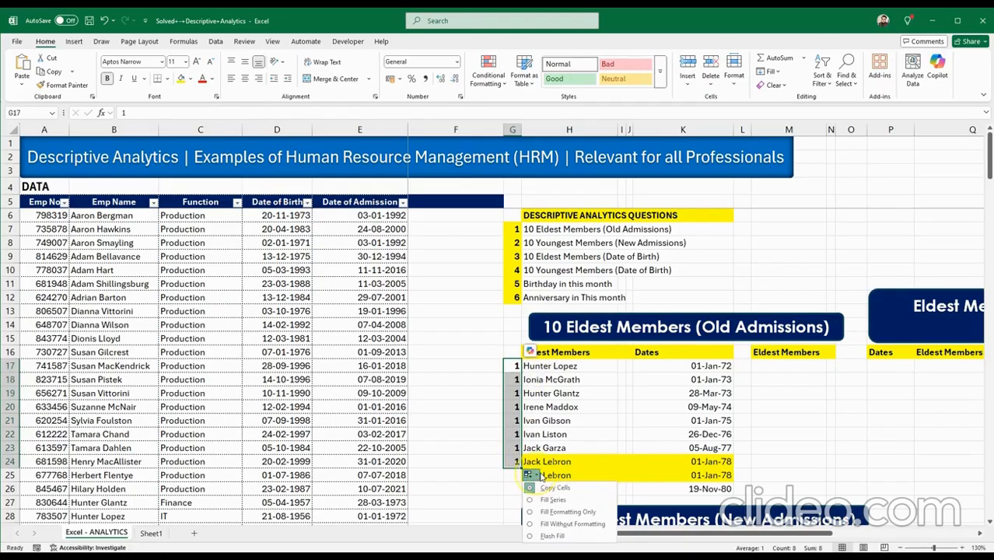
{"action": "left_click", "coordinate": [545, 496]}
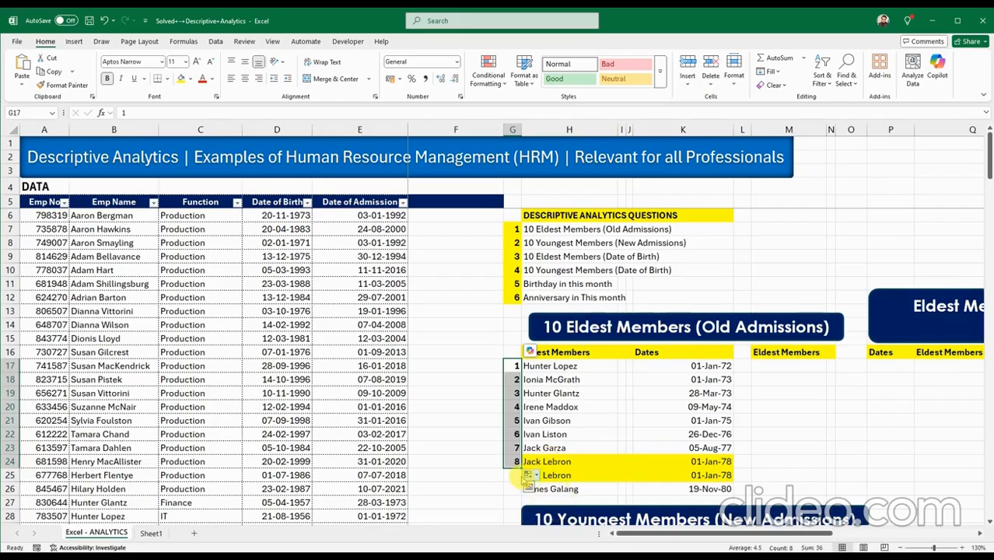
{"action": "left_click", "coordinate": [515, 475]}
{"action": "type", "text": "8"}
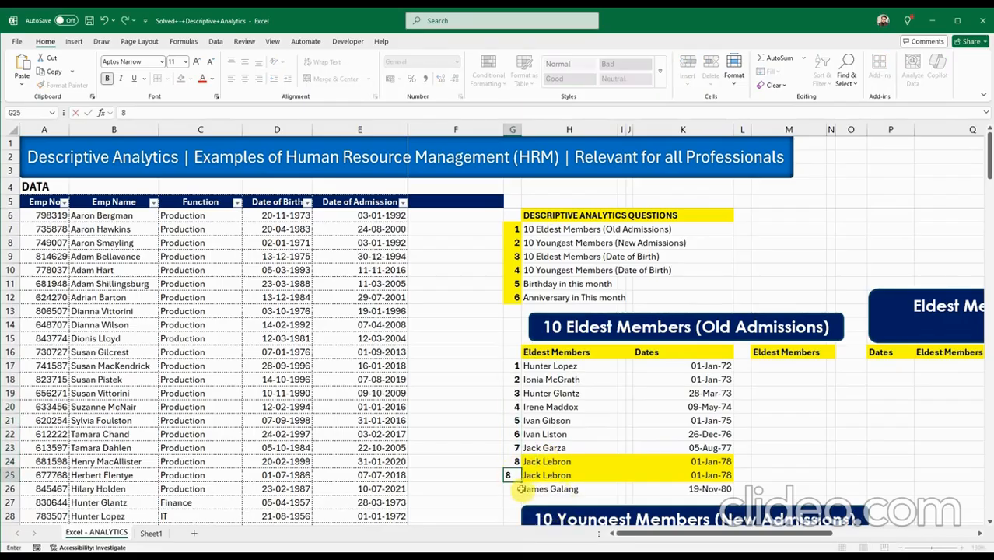
{"action": "key", "text": "Return"}
{"action": "type", "text": "9"}
{"action": "key", "text": "Return"}
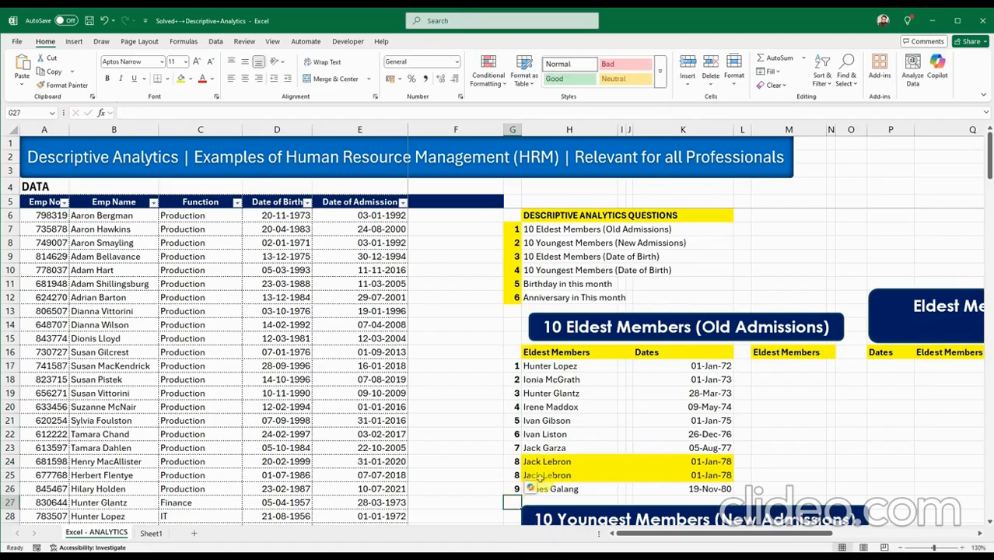
{"action": "left_click", "coordinate": [582, 436]}
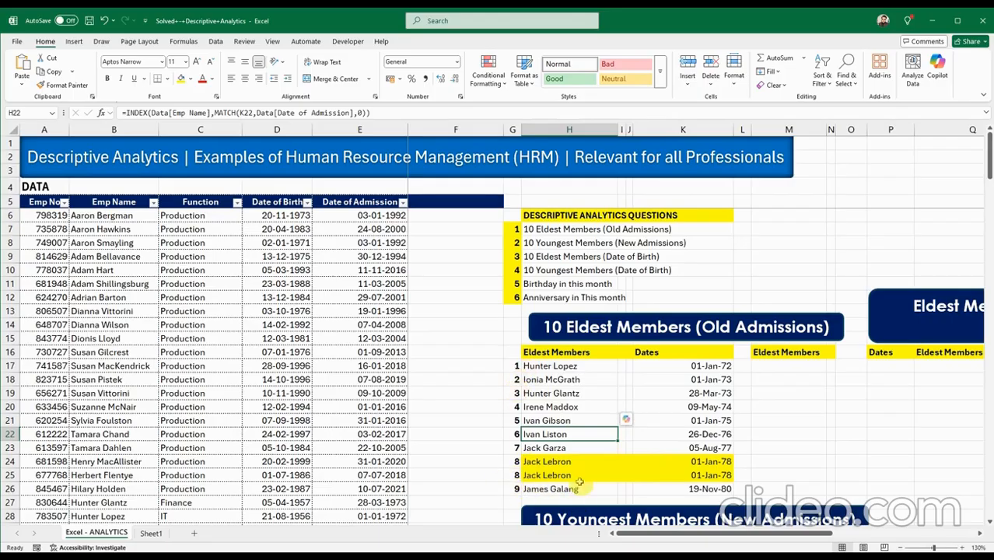
{"action": "left_click", "coordinate": [545, 466]}
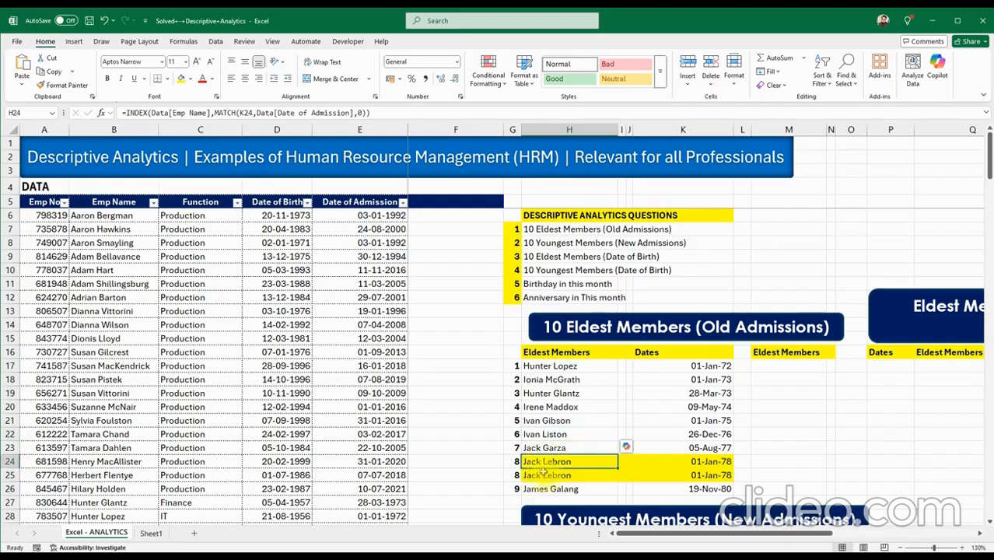
{"action": "left_click", "coordinate": [544, 472]}
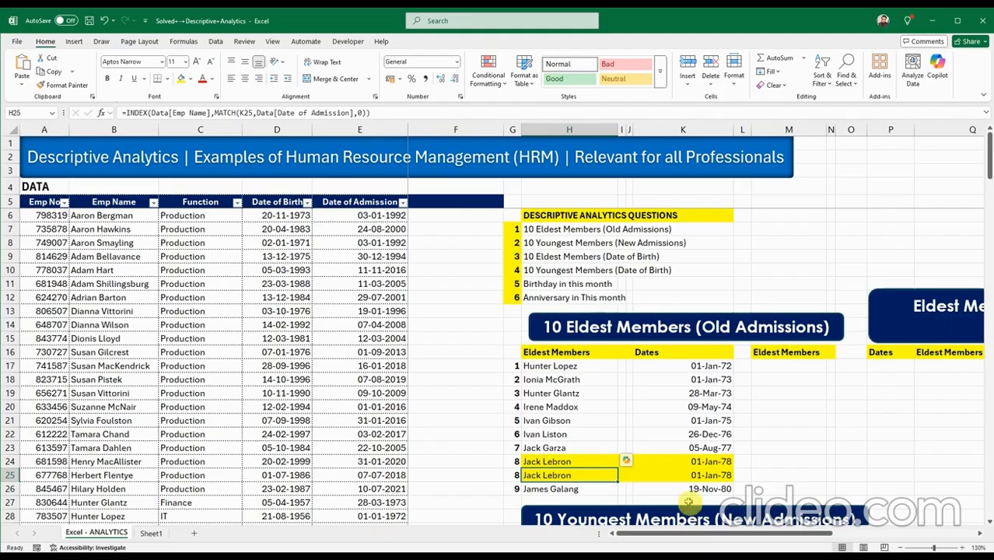
{"action": "left_click_drag", "start_coordinate": [697, 538], "coordinate": [720, 538]}
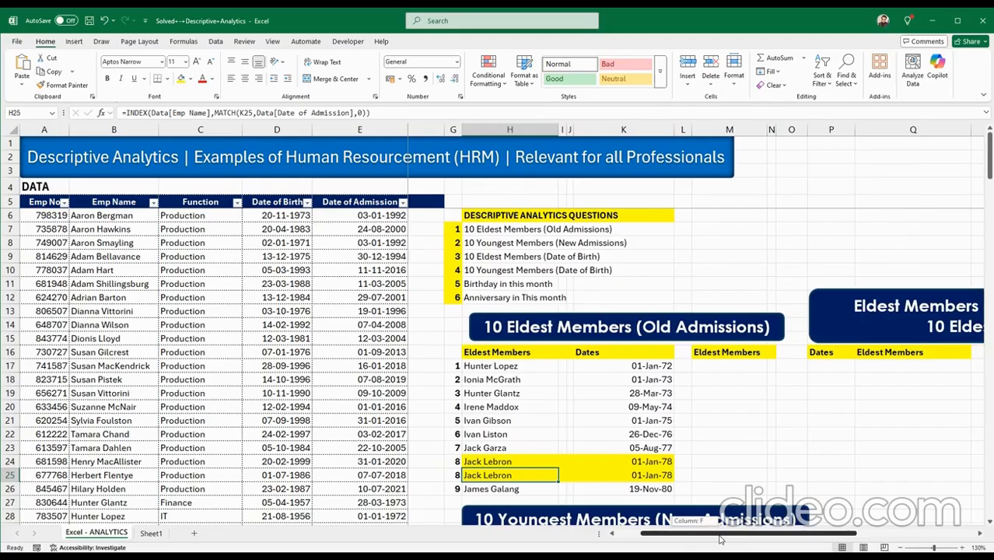
{"action": "left_click_drag", "start_coordinate": [719, 538], "coordinate": [721, 539]}
{"action": "left_click_drag", "start_coordinate": [698, 535], "coordinate": [690, 535]}
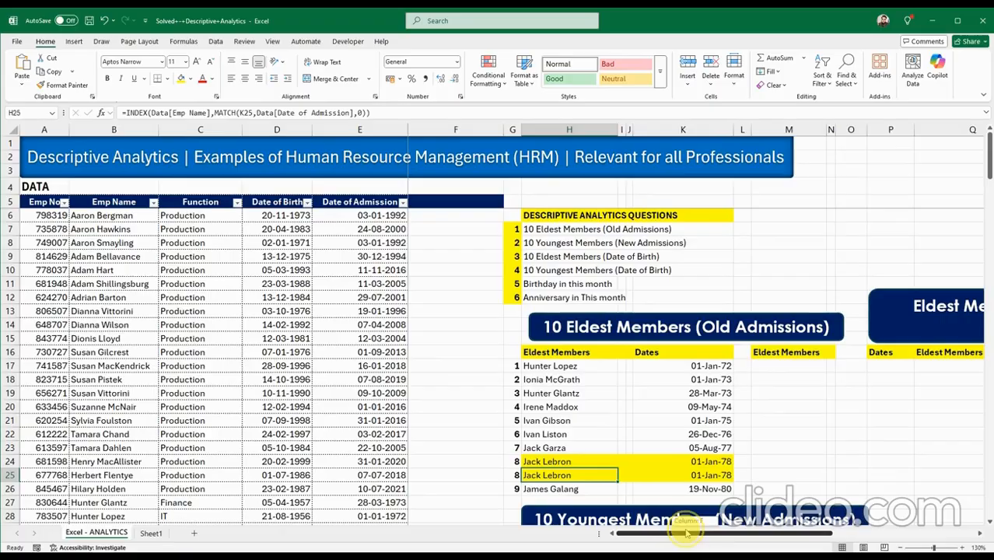
{"action": "left_click", "coordinate": [763, 367]}
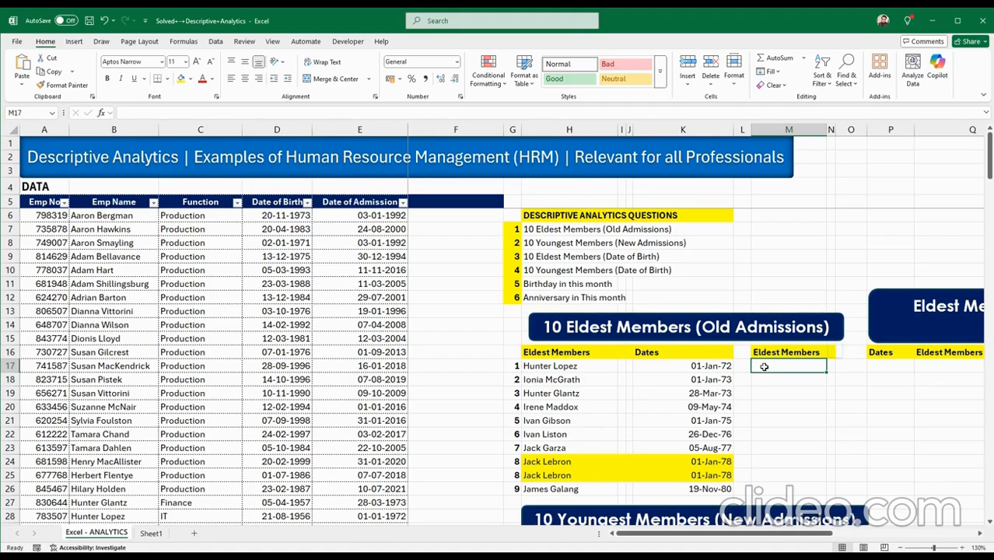
{"action": "left_click", "coordinate": [585, 366]}
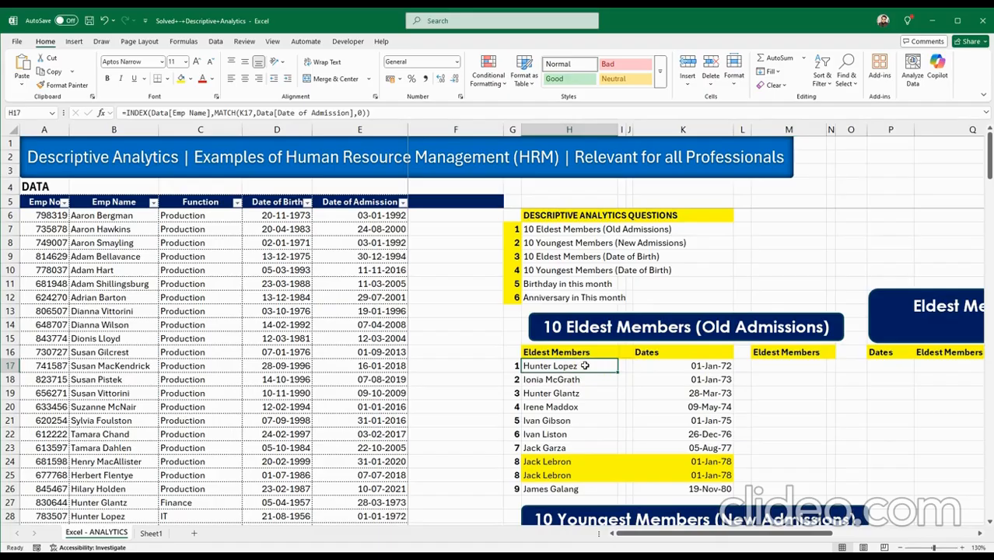
{"action": "left_click", "coordinate": [588, 366]}
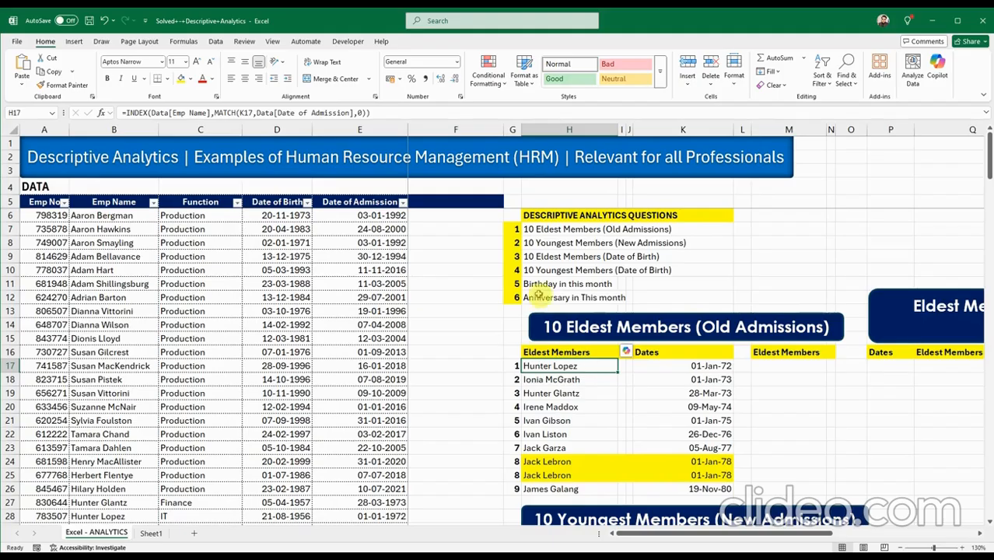
{"action": "left_click", "coordinate": [446, 203]}
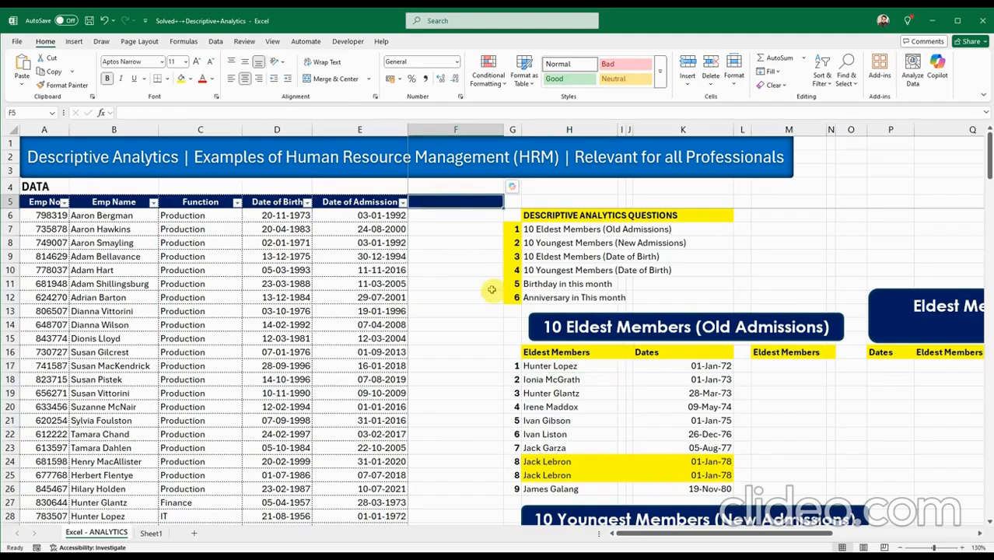
Enter the heading 'Helper Col' in F5 to extend the Data table.
{"action": "type", "text": "Hel"}
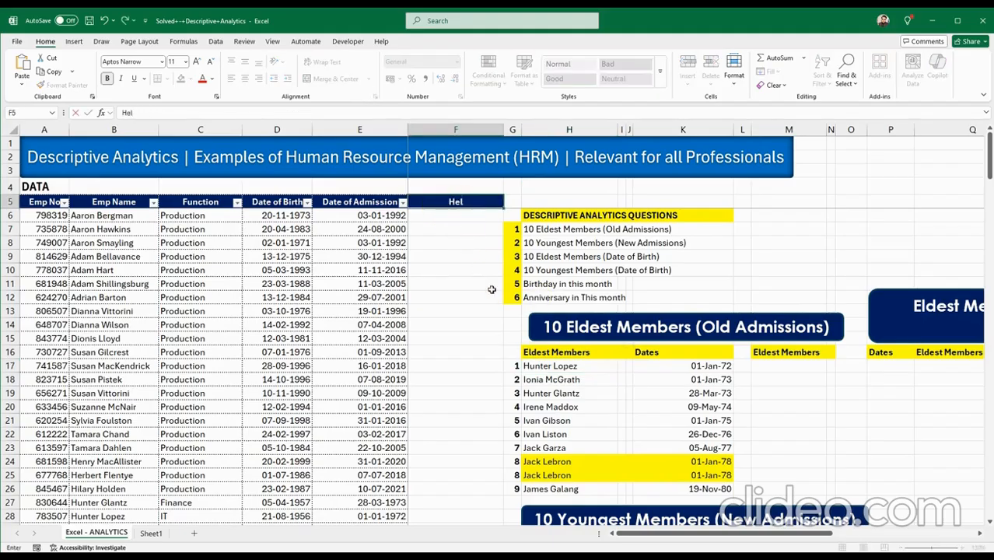
{"action": "type", "text": "per Col"}
{"action": "key", "text": "Return"}
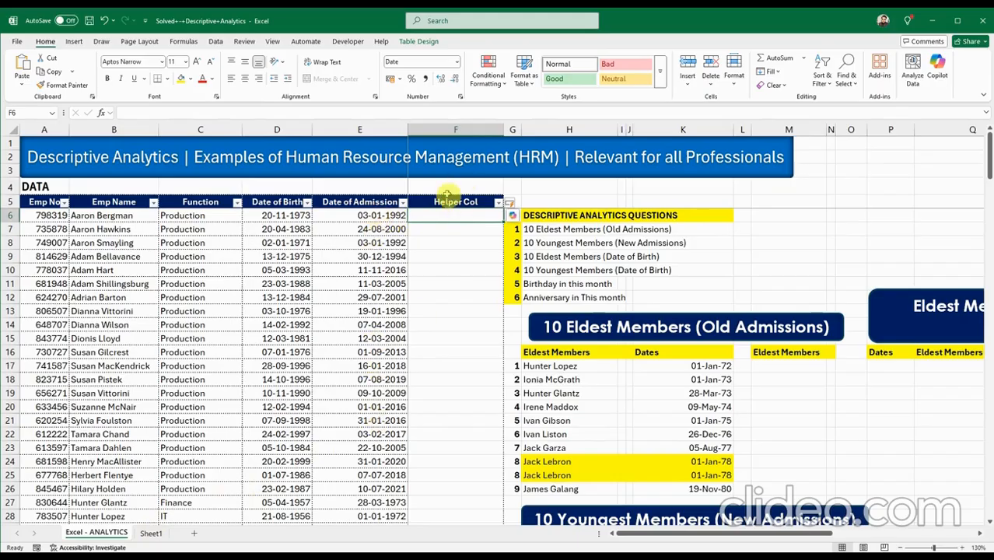
Copy the COUNTIF occurrence formula from Sheet1 and paste it into Helper Col cell F6.
{"action": "left_click", "coordinate": [151, 535]}
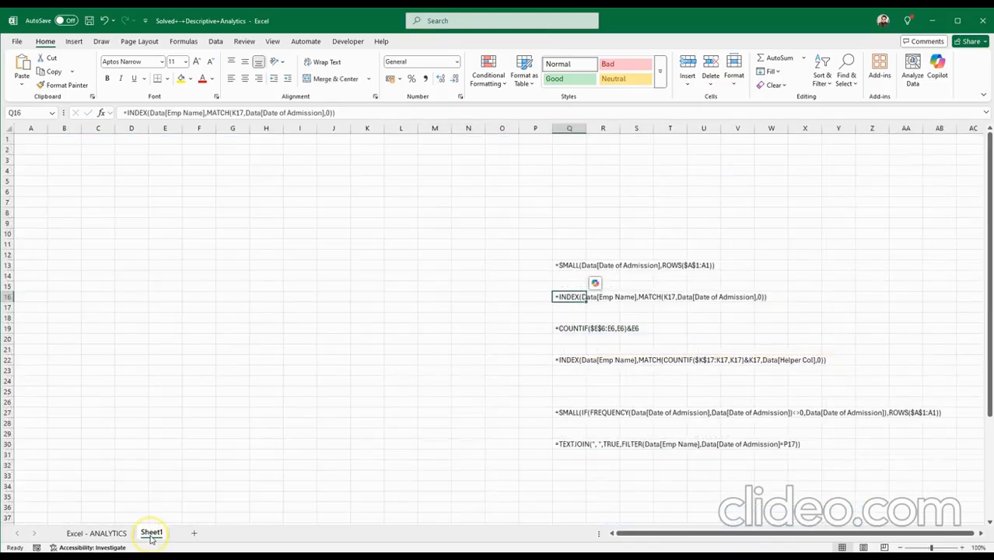
{"action": "left_click", "coordinate": [566, 328]}
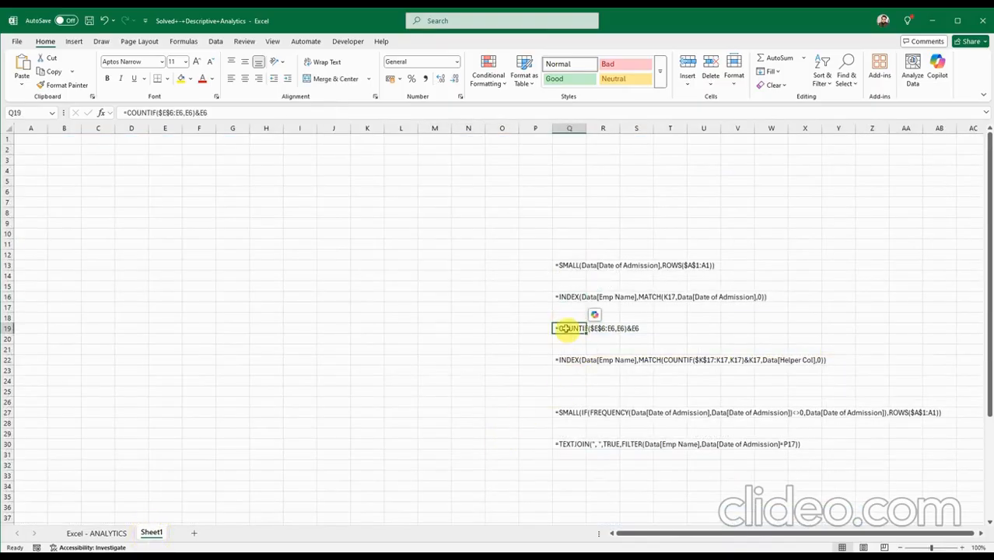
{"action": "key", "text": "ctrl+c"}
{"action": "left_click", "coordinate": [117, 532]}
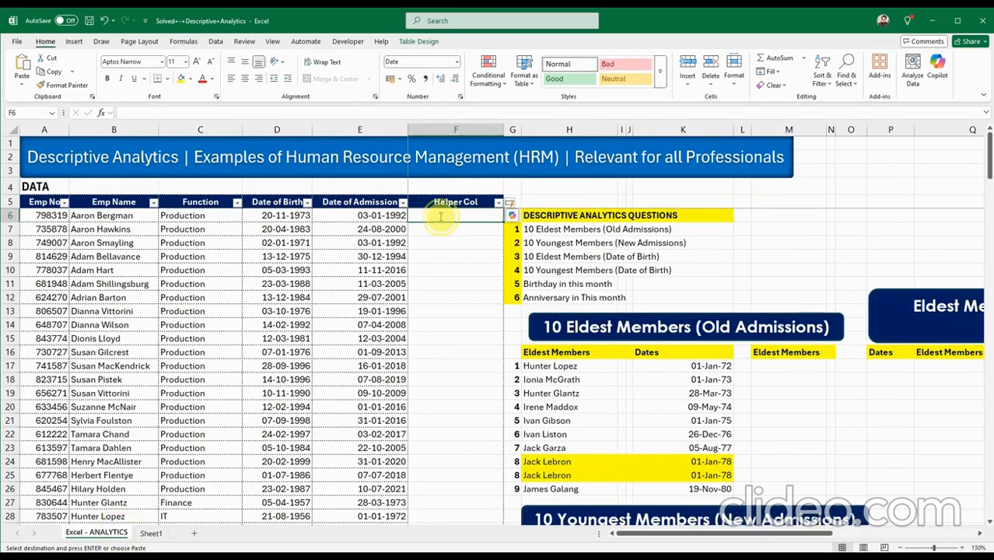
{"action": "double_click", "coordinate": [440, 217]}
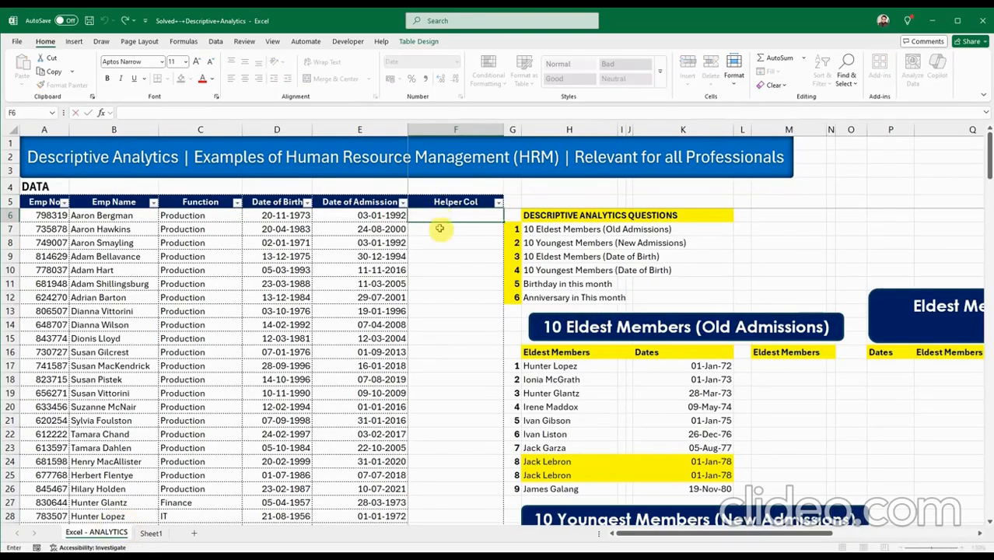
{"action": "left_click", "coordinate": [440, 233]}
{"action": "left_click", "coordinate": [437, 214]}
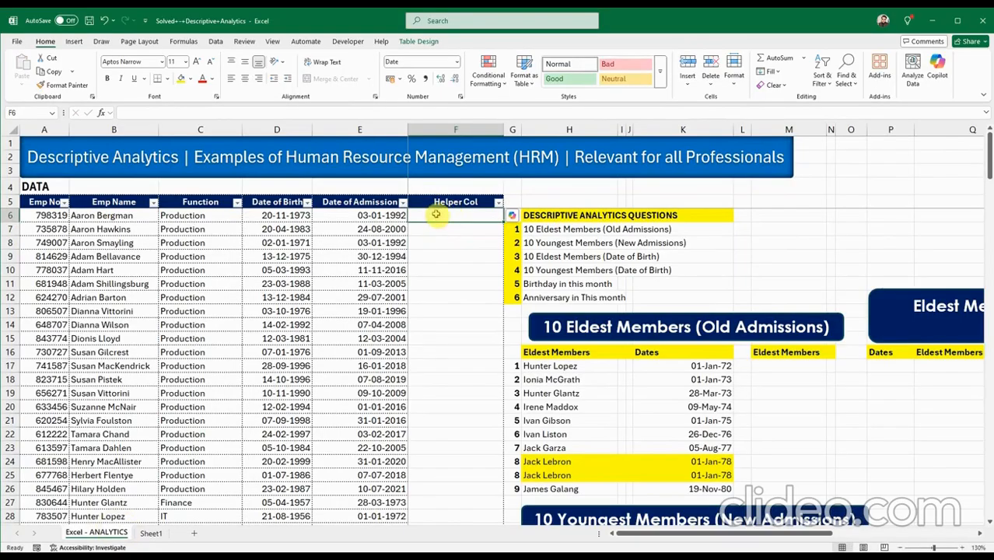
{"action": "left_click", "coordinate": [150, 532]}
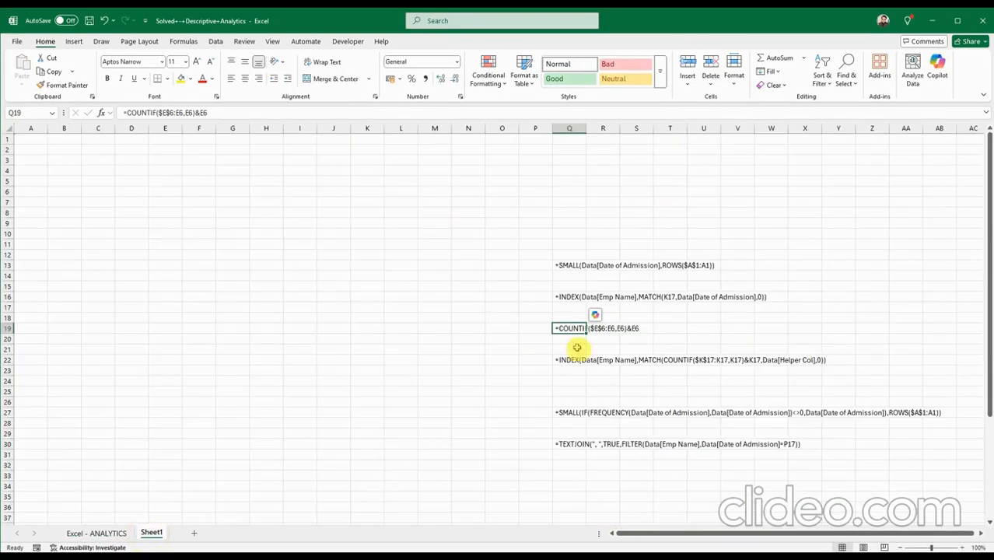
{"action": "left_click", "coordinate": [571, 328]}
{"action": "key", "text": "ctrl+c"}
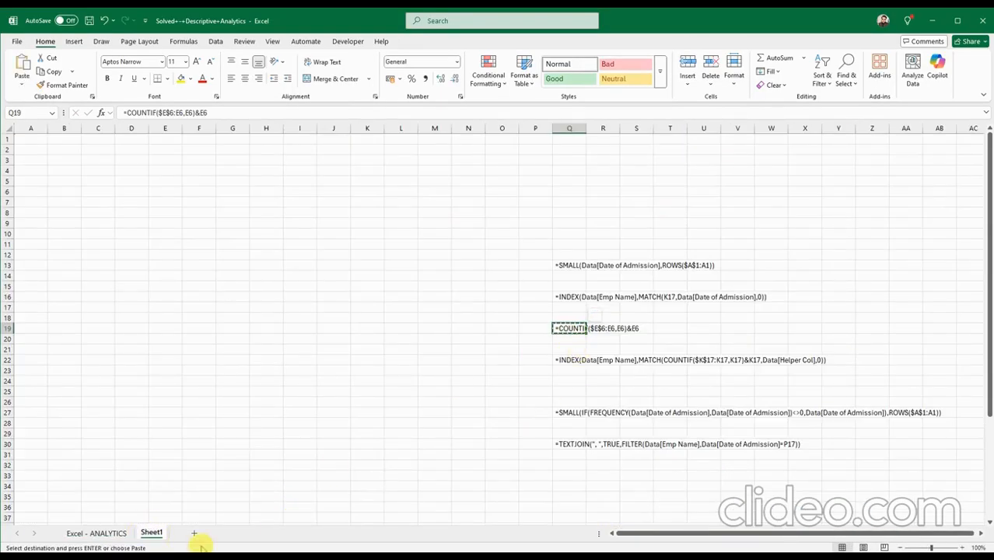
{"action": "left_click", "coordinate": [96, 532]}
{"action": "key", "text": "ctrl+v"}
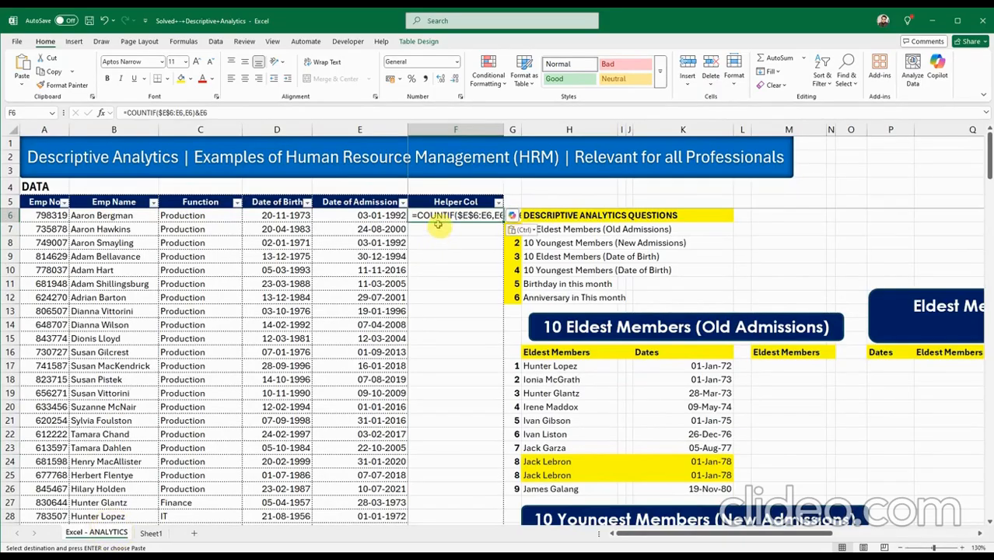
Correct F6 to =COUNTIF($E$6:E6,E6), fill it down Helper Col, and bring up Format Cells.
{"action": "double_click", "coordinate": [459, 215]}
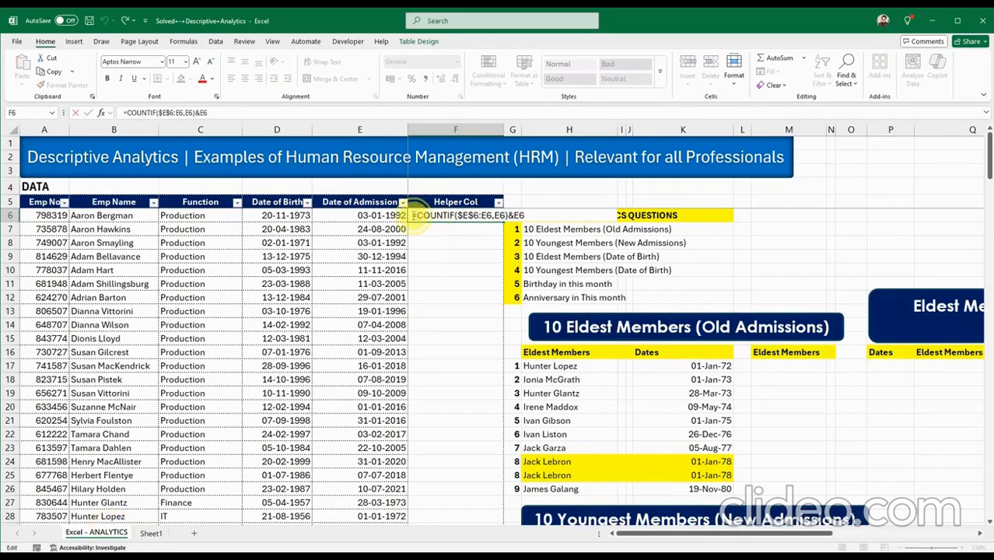
{"action": "left_click", "coordinate": [413, 214]}
{"action": "key", "text": "BackSpace"}
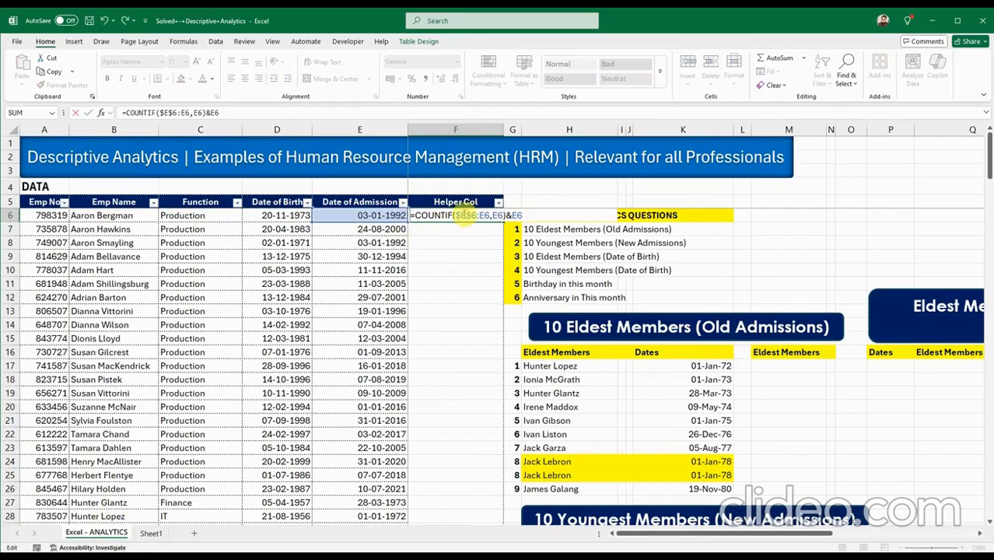
{"action": "left_click", "coordinate": [469, 216]}
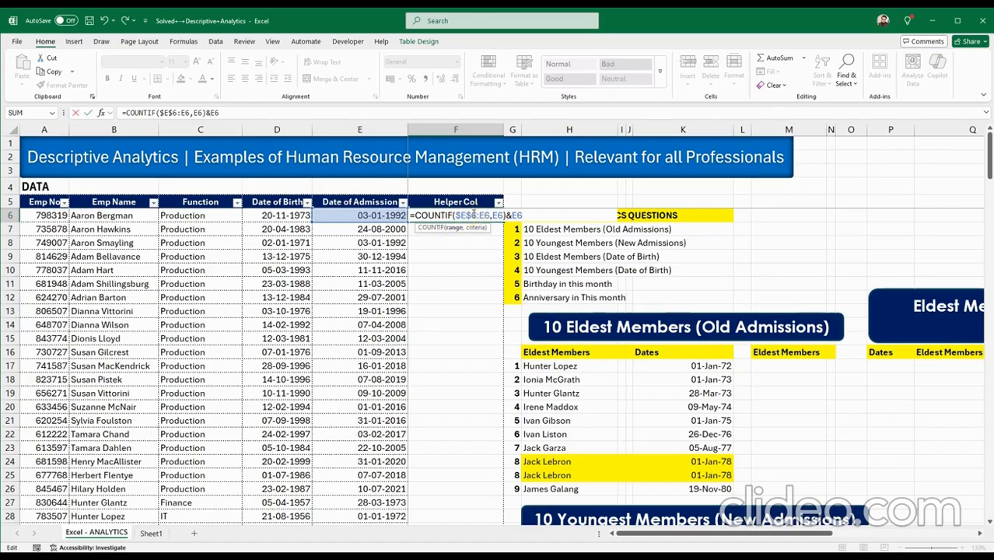
{"action": "key", "text": "Return"}
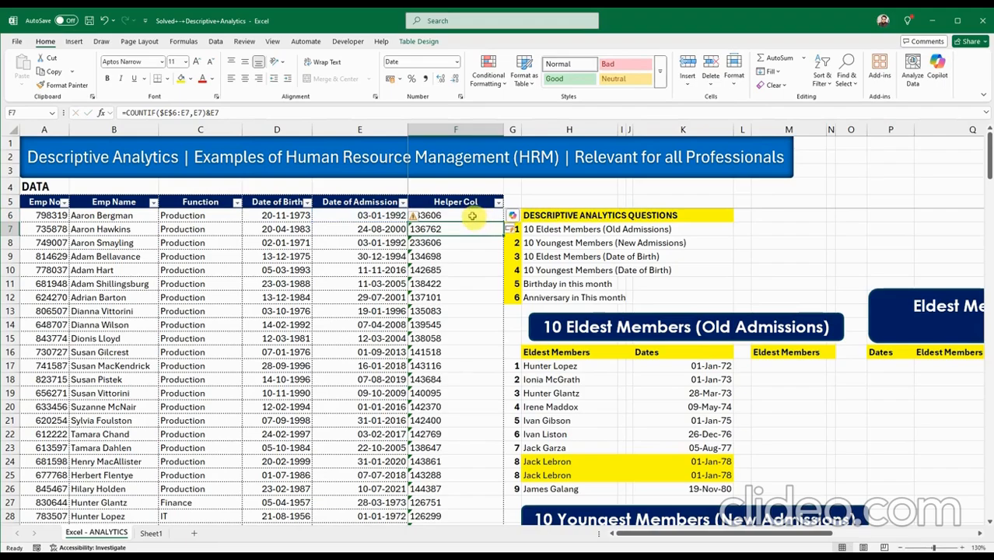
{"action": "left_click", "coordinate": [472, 215]}
{"action": "double_click", "coordinate": [472, 216]}
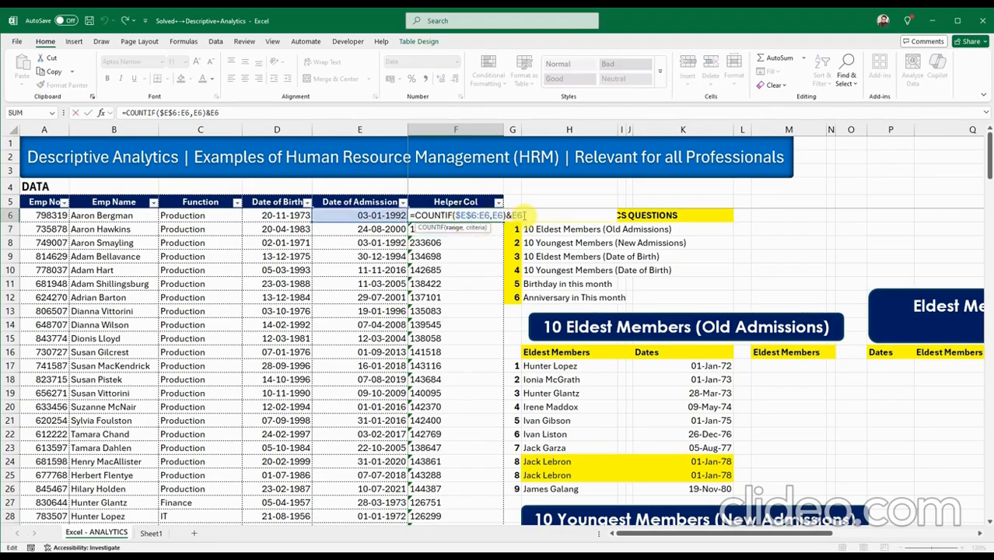
{"action": "key", "text": "BackSpace"}
{"action": "key", "text": "BackSpace"}
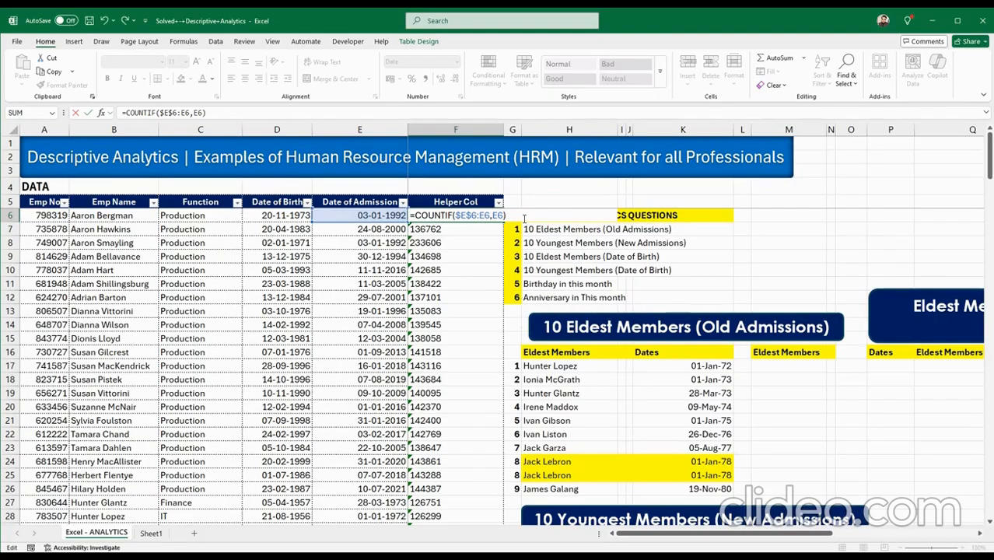
{"action": "key", "text": "Return"}
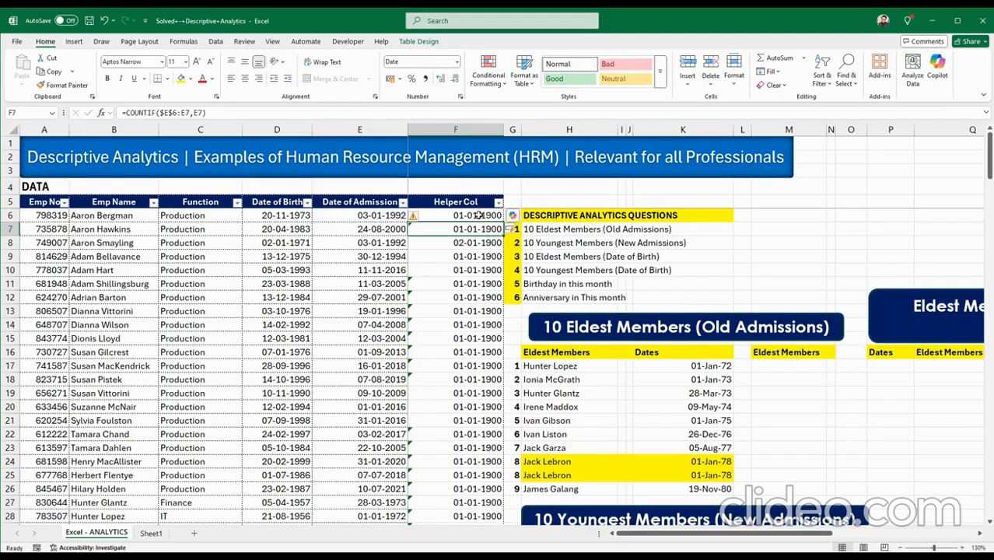
{"action": "key", "text": "ctrl+1"}
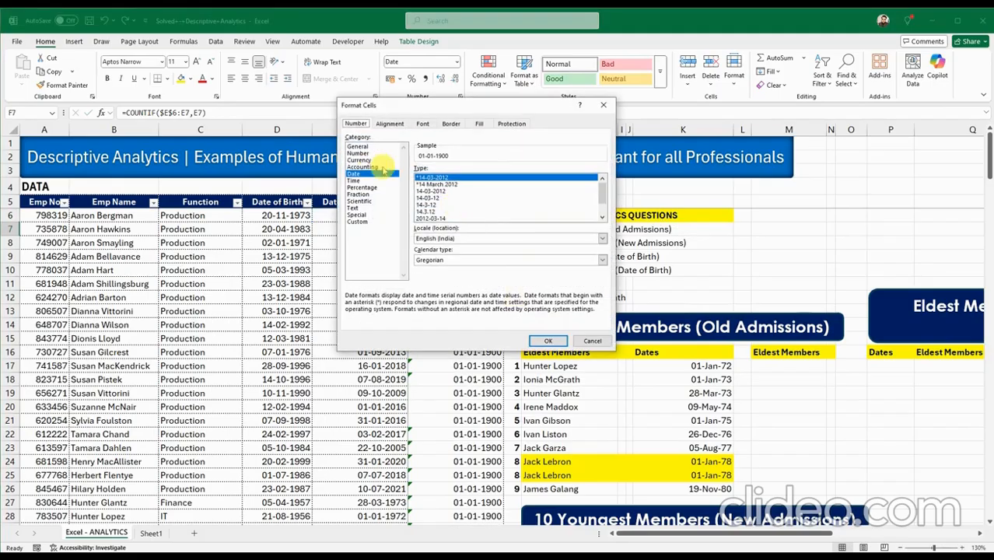
{"action": "left_click", "coordinate": [359, 147]}
{"action": "left_click", "coordinate": [548, 341]}
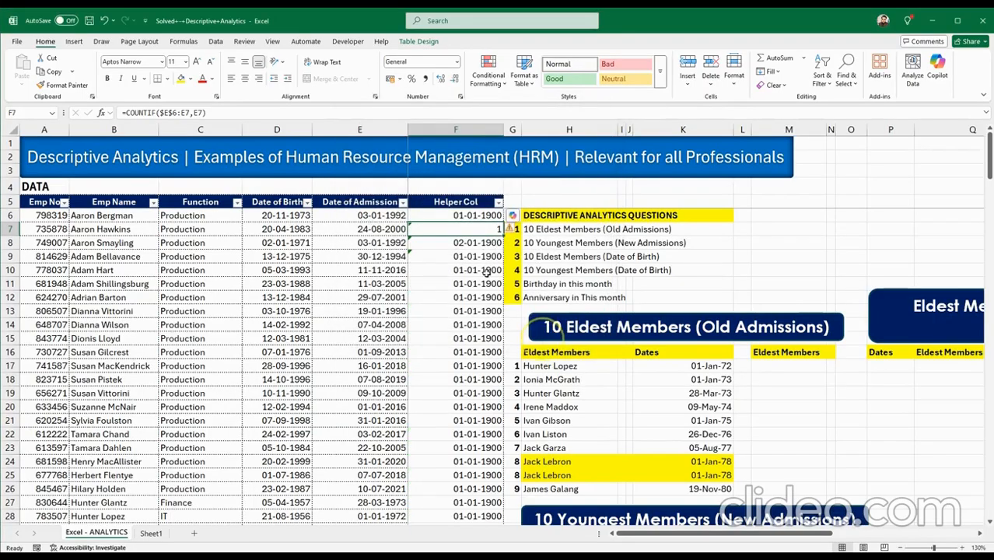
{"action": "left_click", "coordinate": [478, 216]}
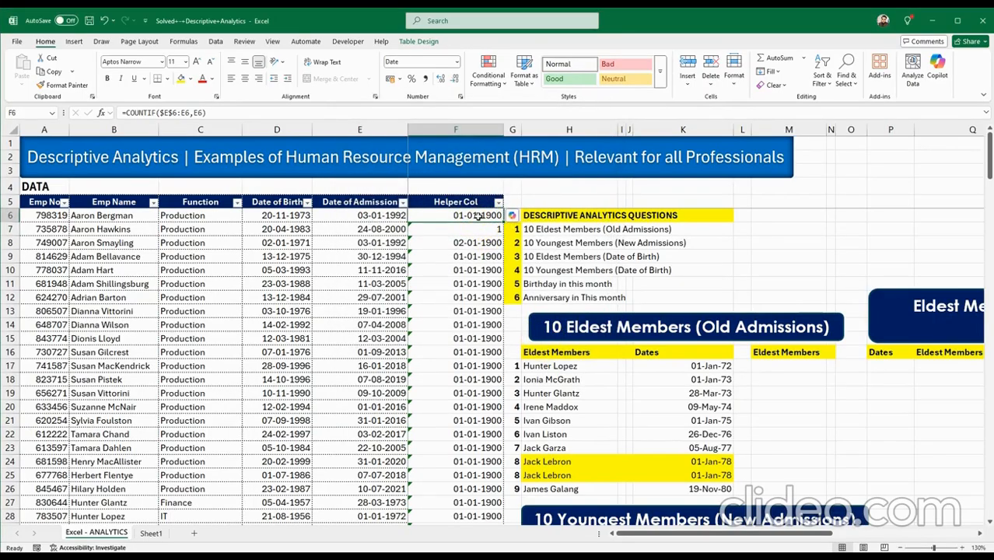
{"action": "right_click", "coordinate": [477, 216]}
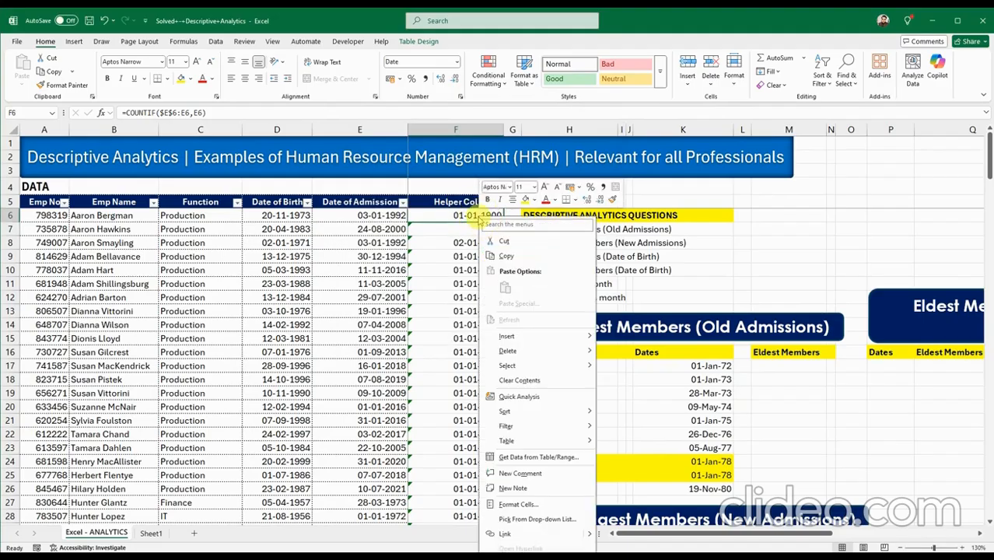
{"action": "left_click", "coordinate": [470, 216]}
{"action": "left_click_drag", "start_coordinate": [469, 216], "coordinate": [478, 501]}
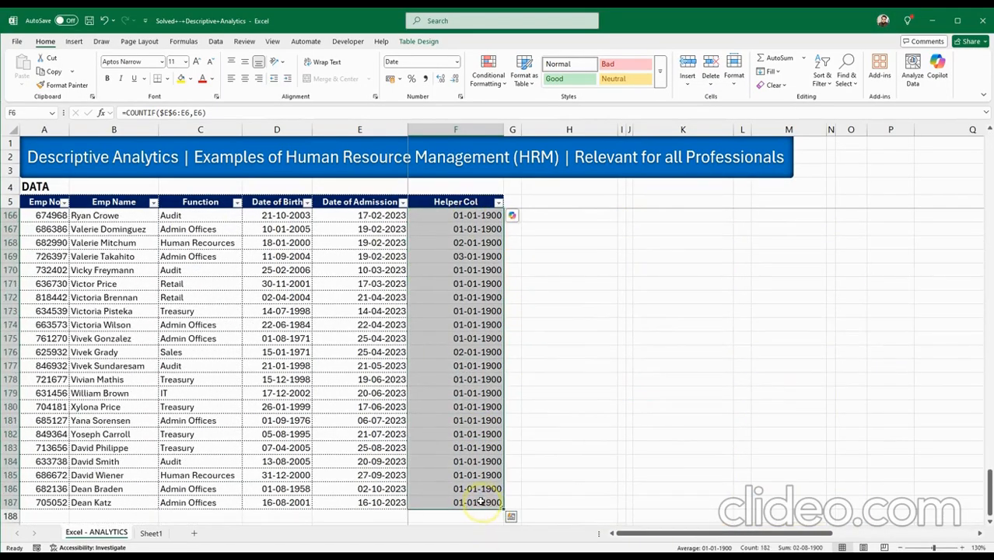
{"action": "key", "text": "ctrl+1"}
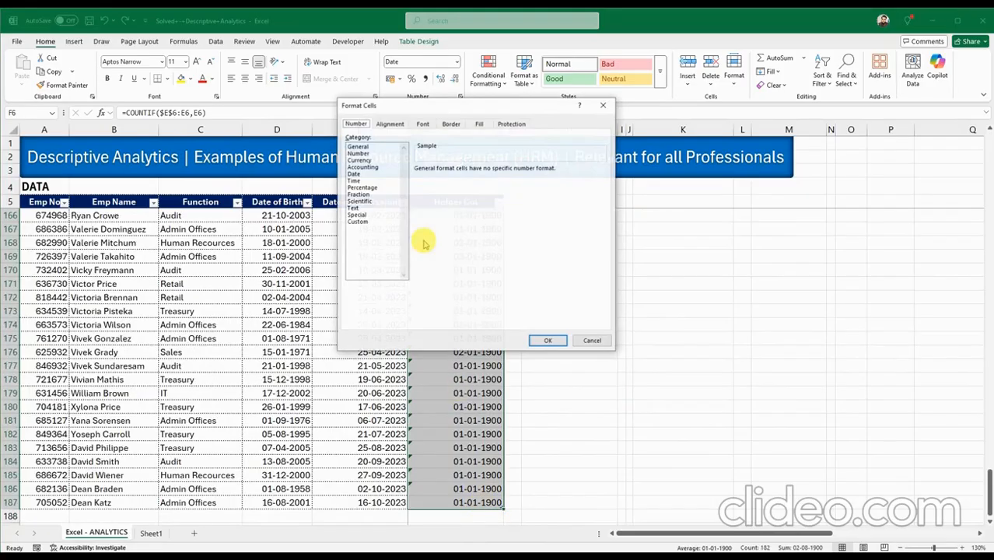
{"action": "left_click", "coordinate": [358, 146]}
{"action": "left_click", "coordinate": [548, 341]}
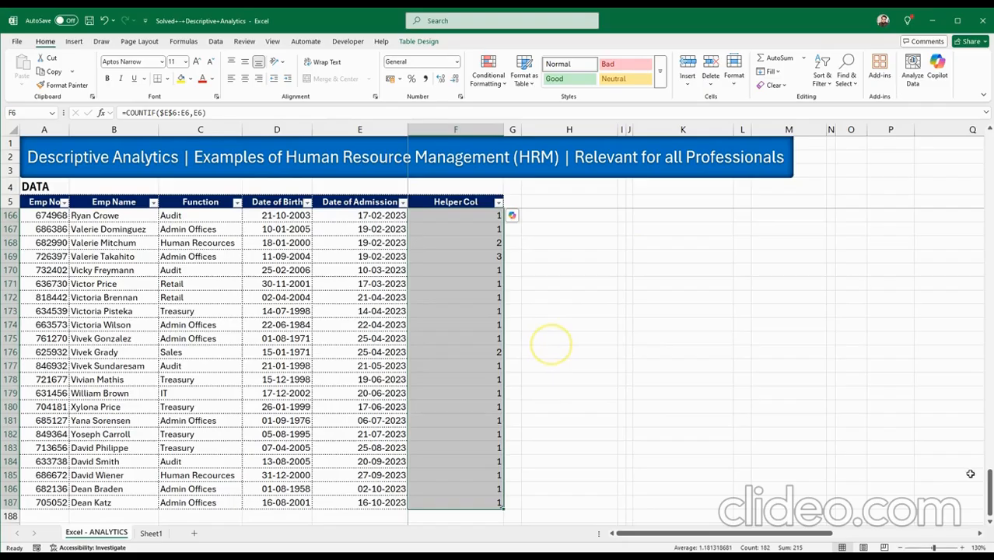
{"action": "left_click_drag", "start_coordinate": [990, 348], "coordinate": [989, 149]}
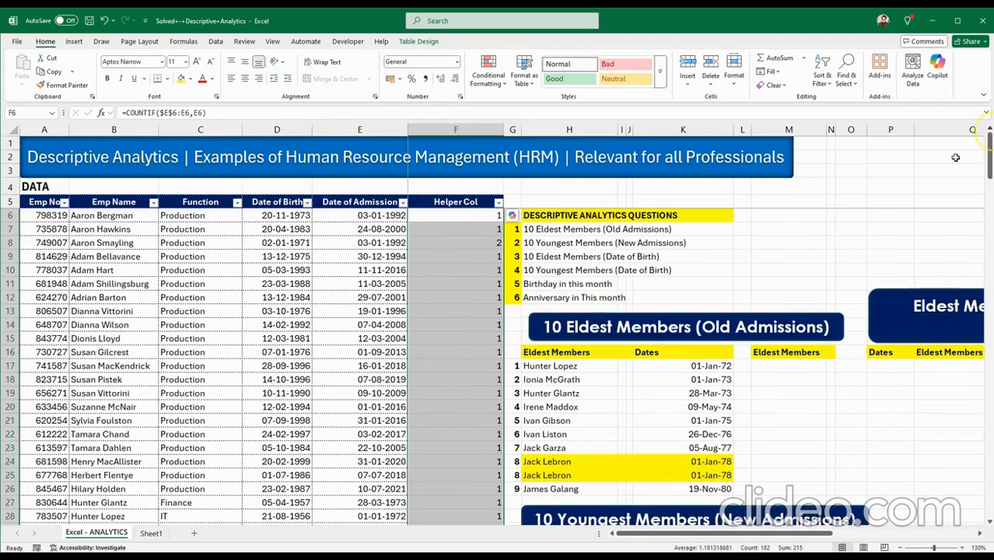
{"action": "left_click", "coordinate": [479, 241]}
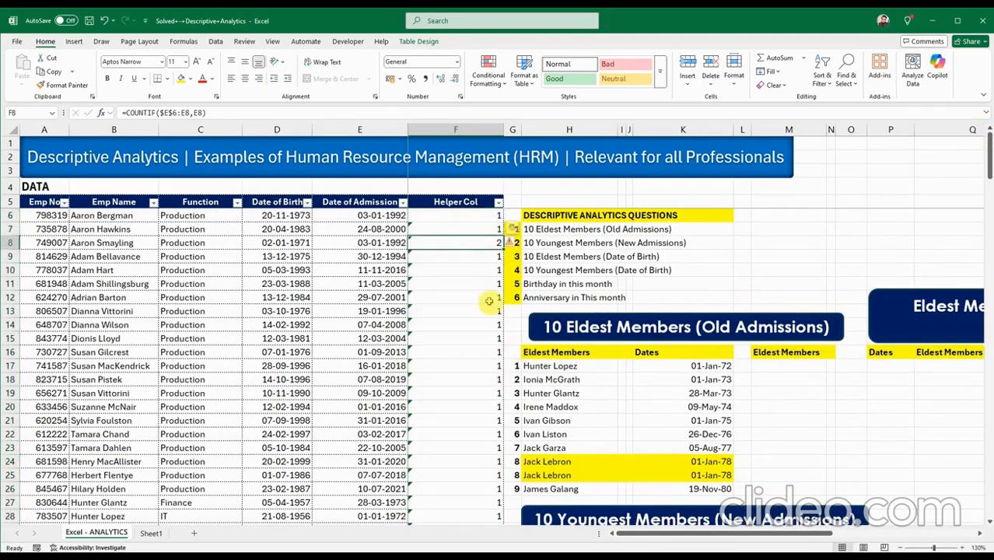
{"action": "left_click", "coordinate": [489, 220]}
{"action": "left_click", "coordinate": [488, 230]}
{"action": "left_click", "coordinate": [487, 242]}
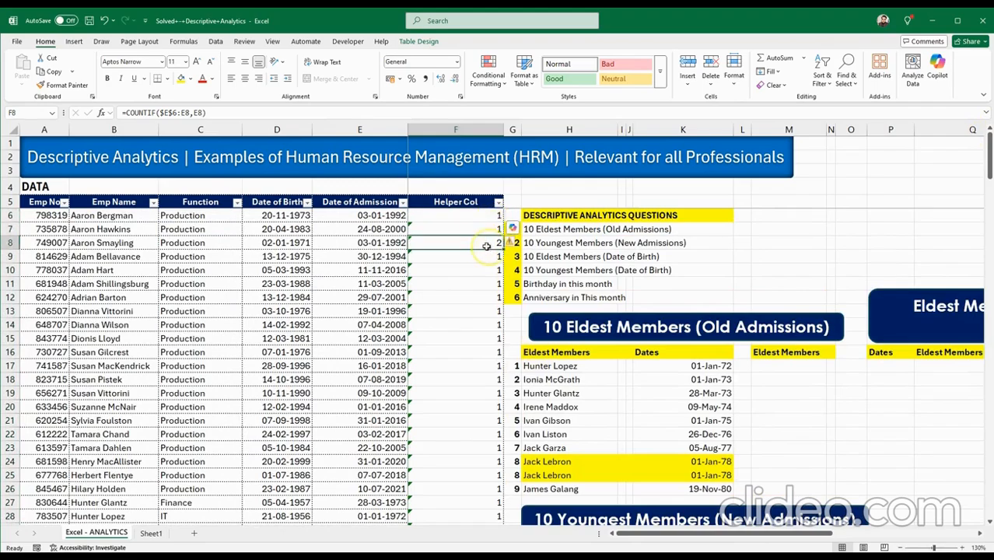
{"action": "left_click", "coordinate": [487, 255]}
{"action": "left_click", "coordinate": [486, 272]}
{"action": "left_click", "coordinate": [483, 285]}
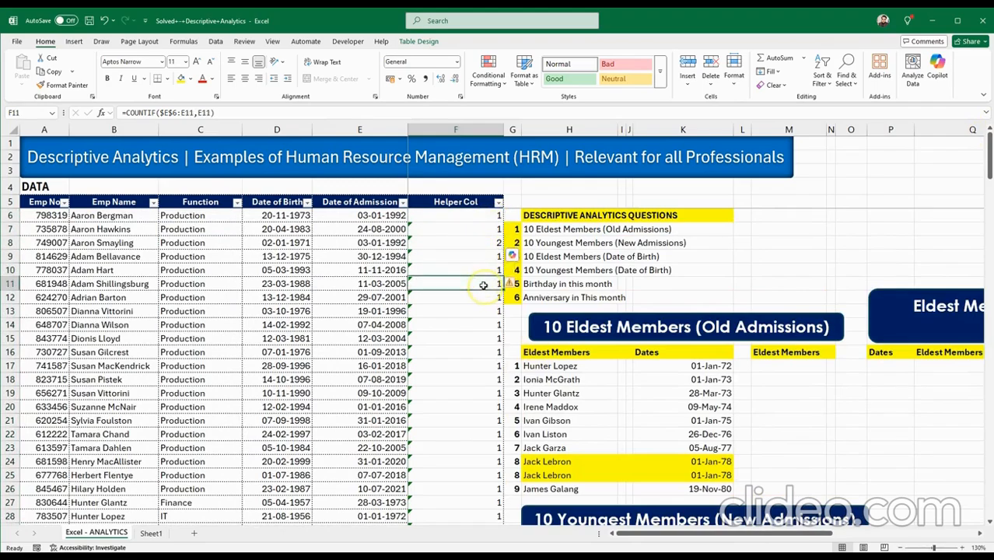
{"action": "left_click", "coordinate": [481, 300]}
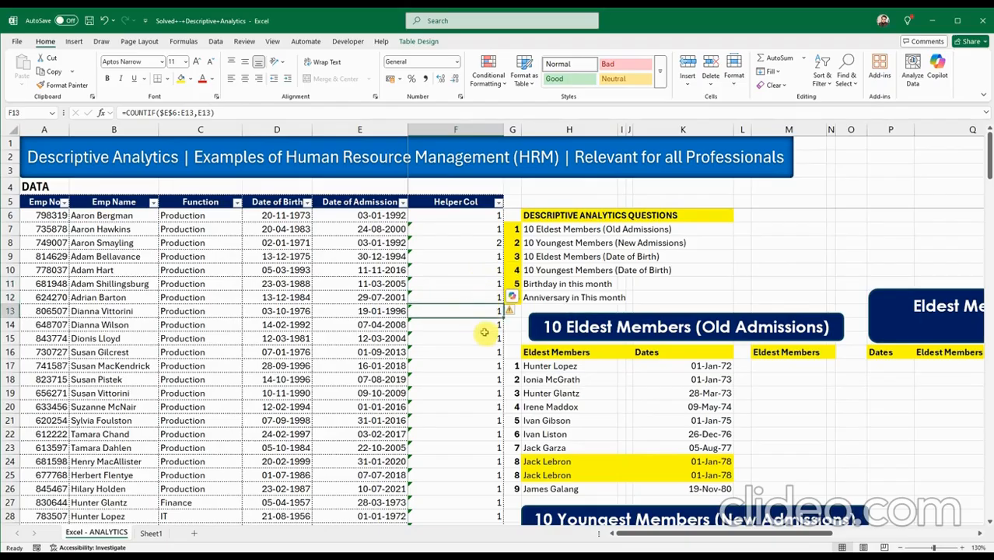
{"action": "left_click", "coordinate": [488, 241]}
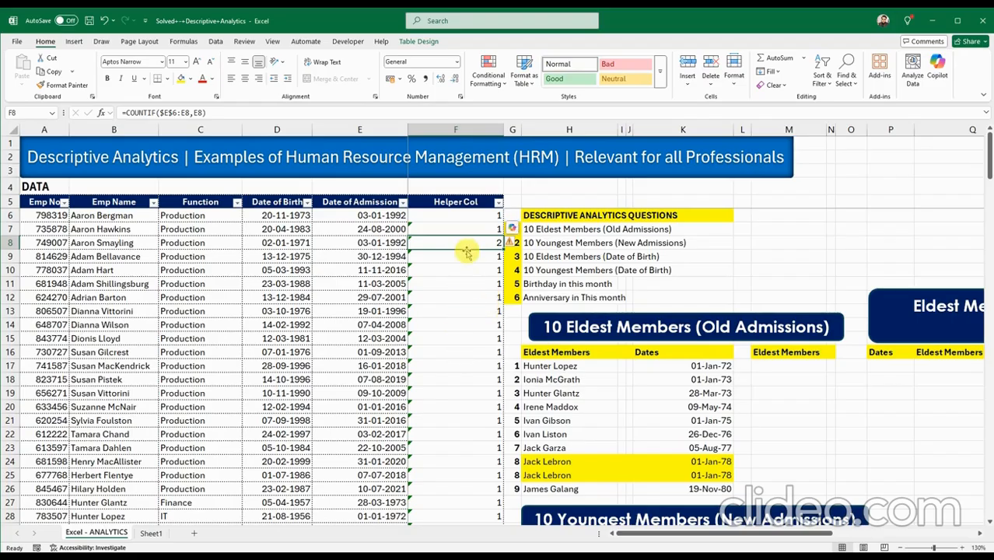
{"action": "scroll", "coordinate": [463, 421], "scroll_direction": "down", "scroll_amount": 9}
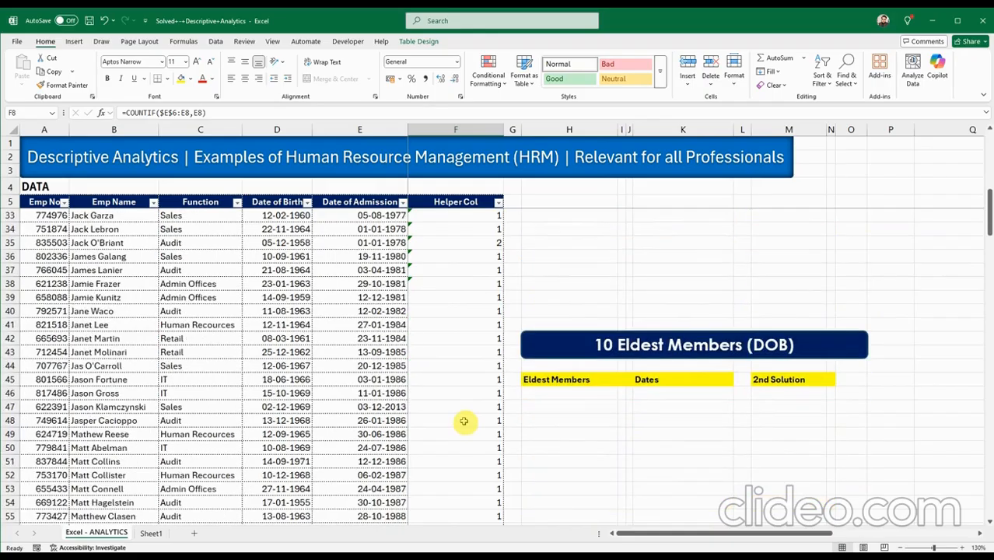
{"action": "scroll", "coordinate": [463, 420], "scroll_direction": "up", "scroll_amount": 2}
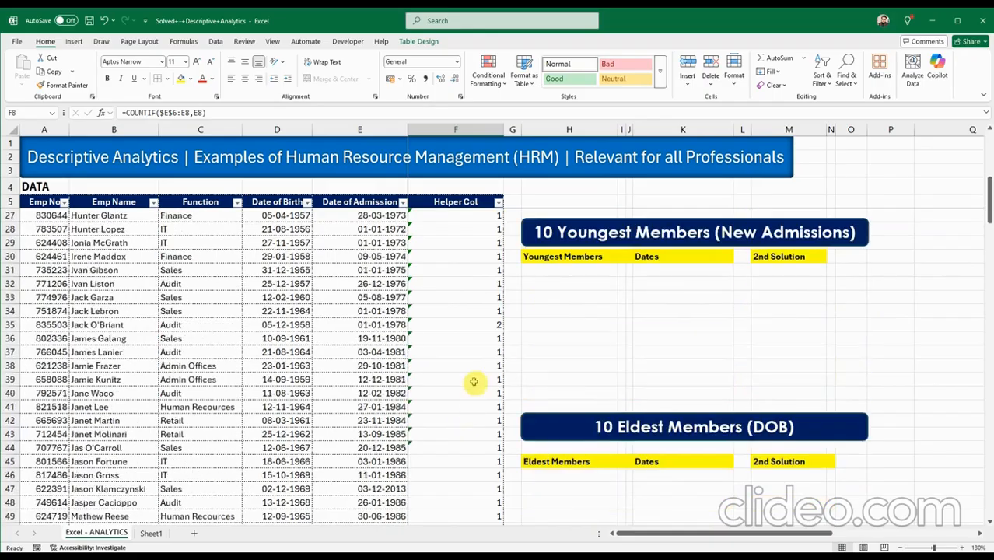
{"action": "left_click", "coordinate": [440, 311]}
{"action": "left_click", "coordinate": [458, 379]}
{"action": "scroll", "coordinate": [458, 459], "scroll_direction": "down", "scroll_amount": 2}
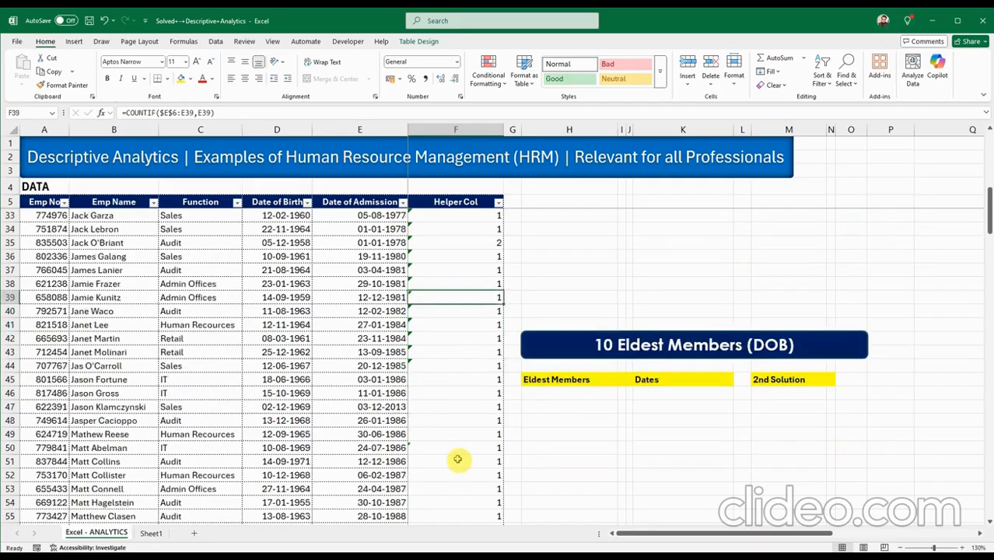
{"action": "scroll", "coordinate": [458, 458], "scroll_direction": "up", "scroll_amount": 9}
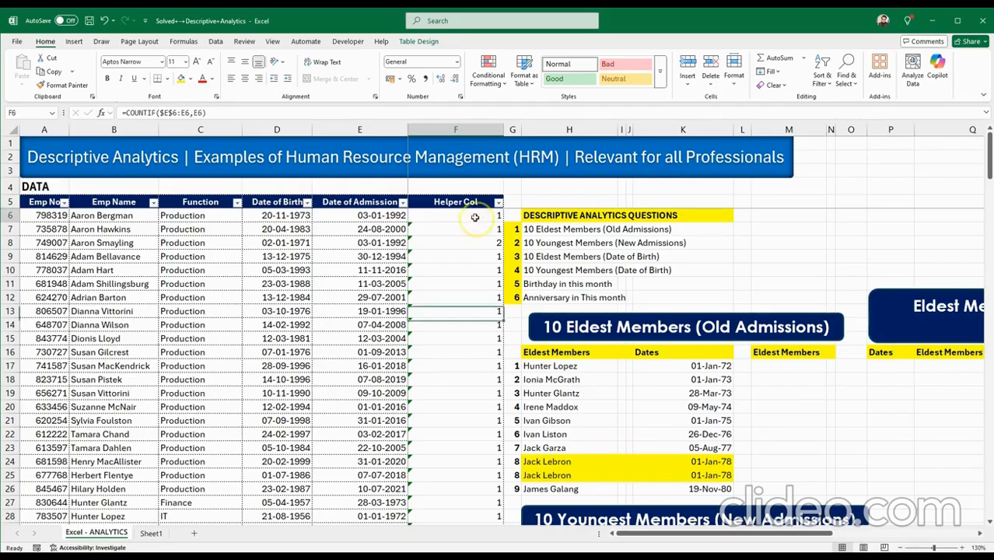
Append &E6 to F6's COUNTIF formula so Helper Col yields keys like 133606 and 233606.
{"action": "double_click", "coordinate": [475, 215]}
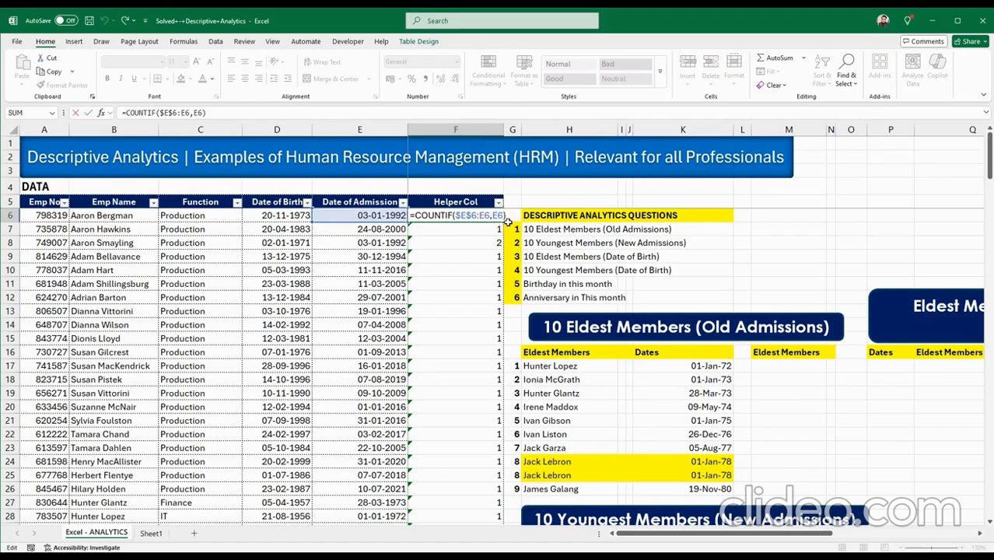
{"action": "type", "text": "&"}
{"action": "type", "text": "E6"}
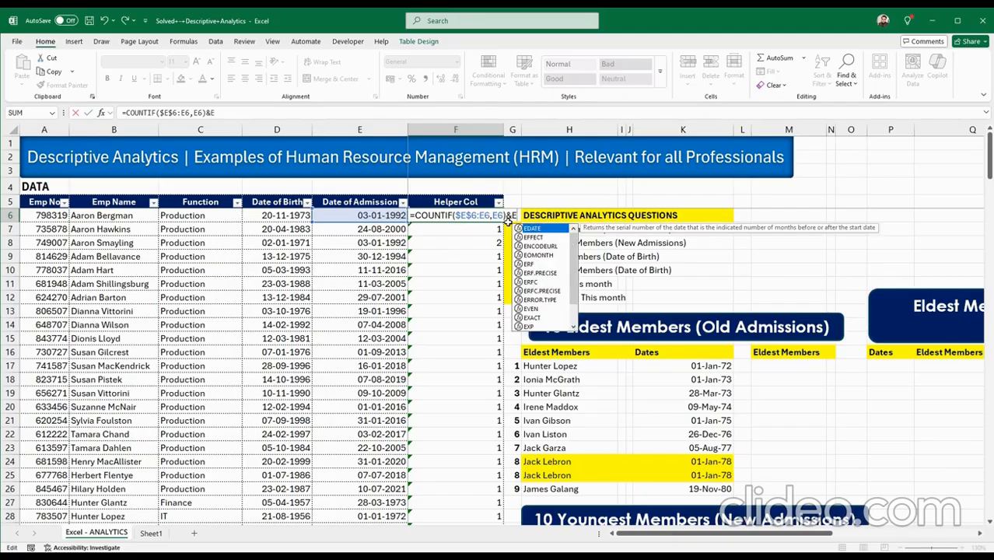
{"action": "key", "text": "Return"}
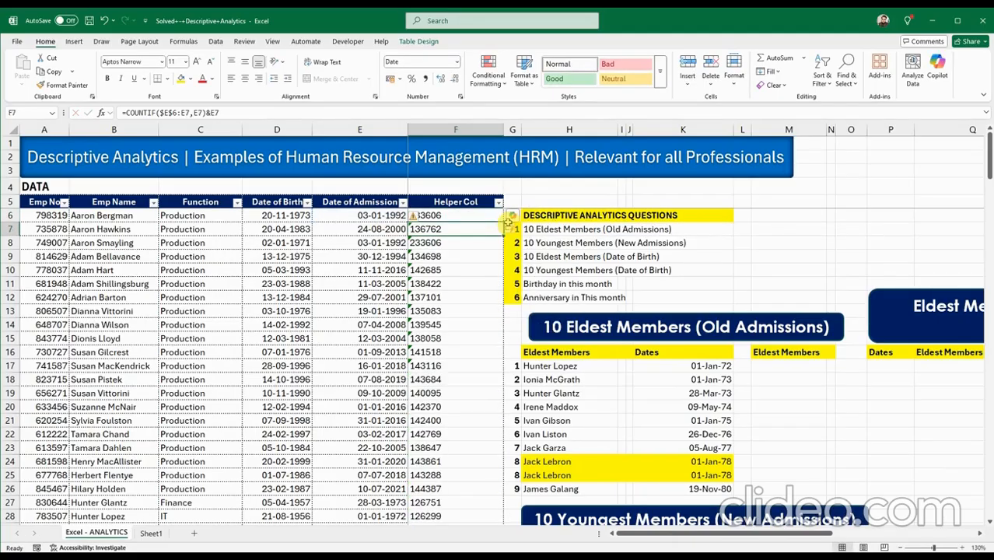
{"action": "left_click", "coordinate": [488, 217]}
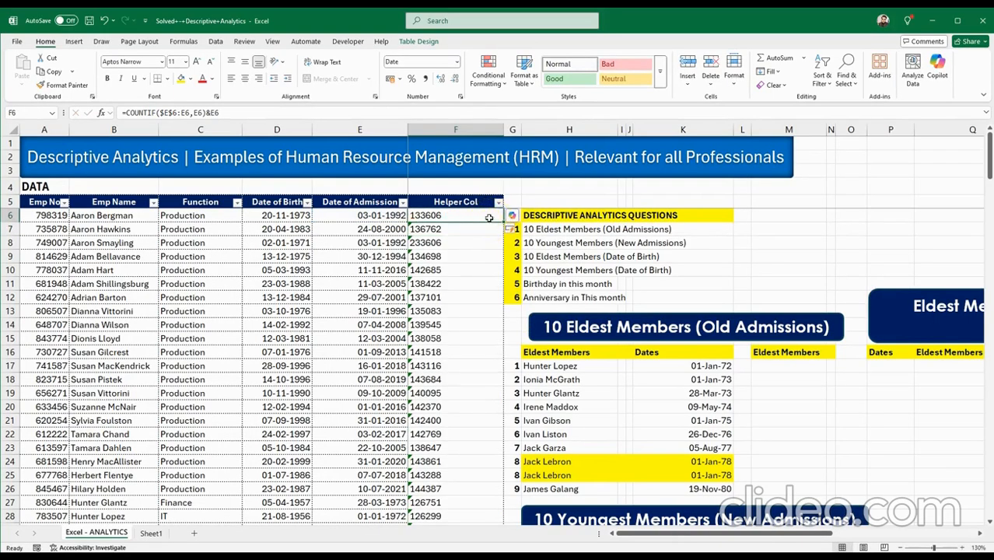
{"action": "left_click", "coordinate": [775, 365]}
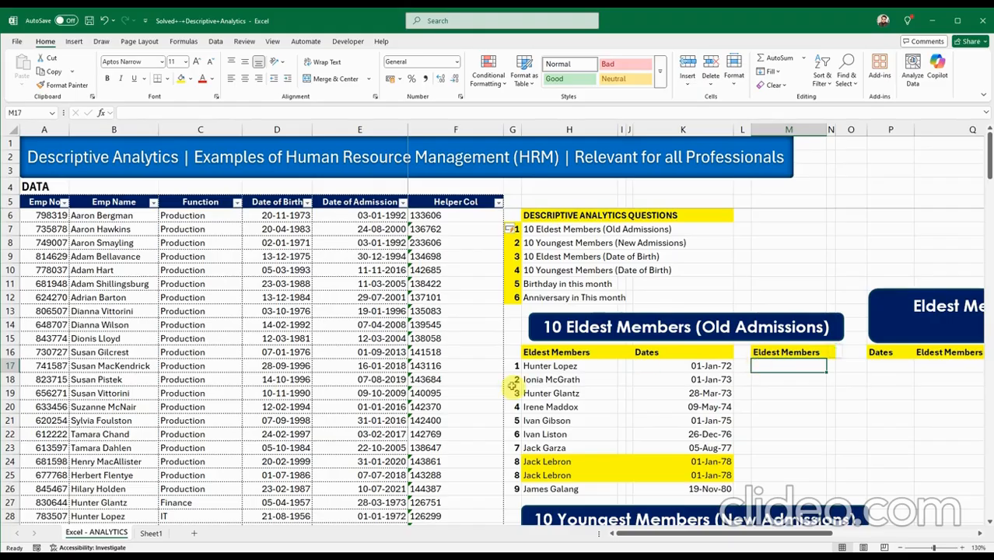
Copy the INDEX/MATCH name lookup formula from Sheet1 into M17 on Excel - ANALYTICS.
{"action": "left_click", "coordinate": [153, 533]}
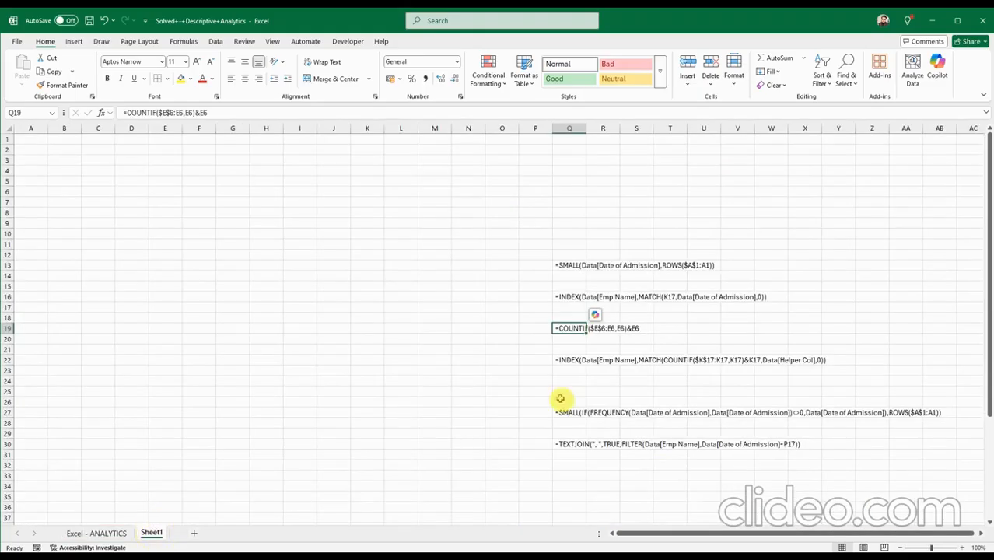
{"action": "left_click", "coordinate": [567, 360]}
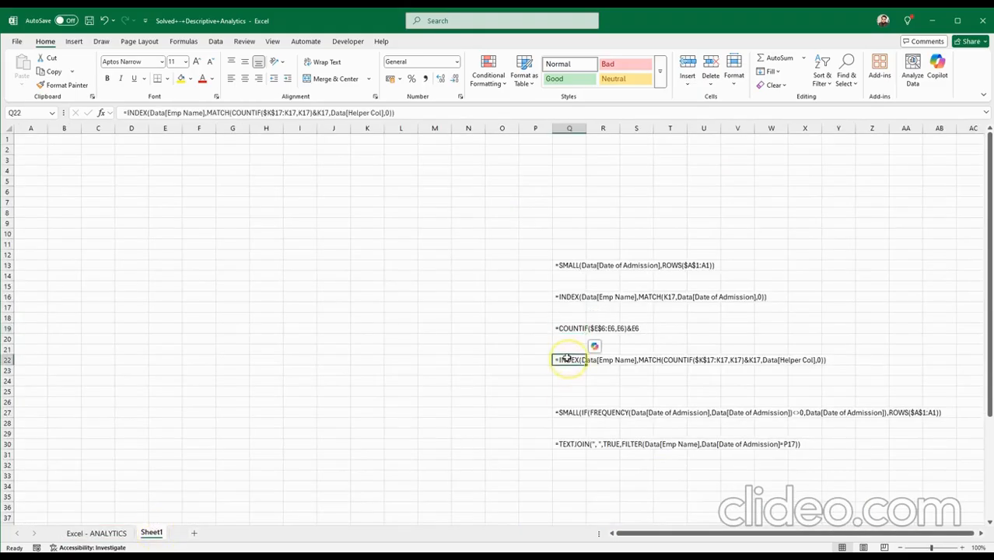
{"action": "left_click", "coordinate": [97, 533]}
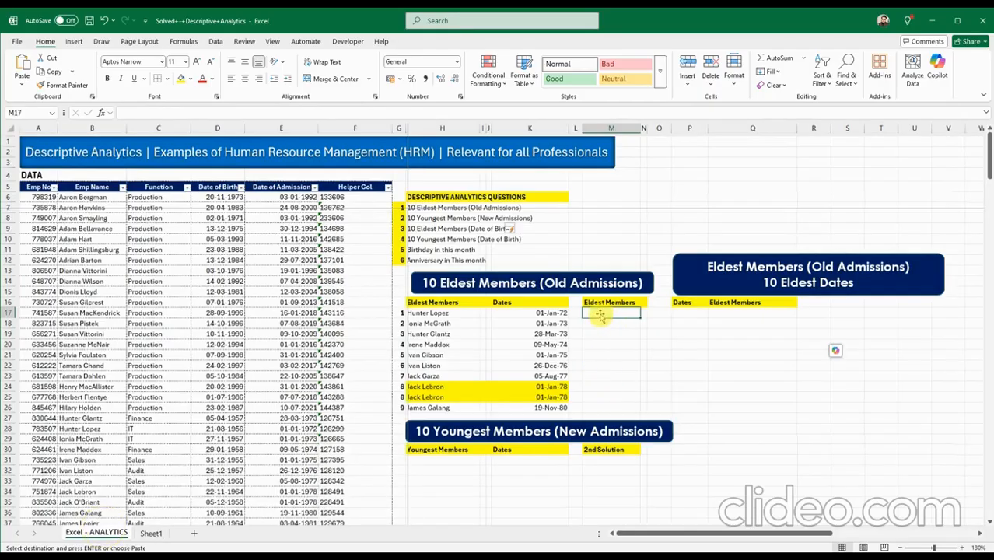
{"action": "left_click", "coordinate": [605, 337]}
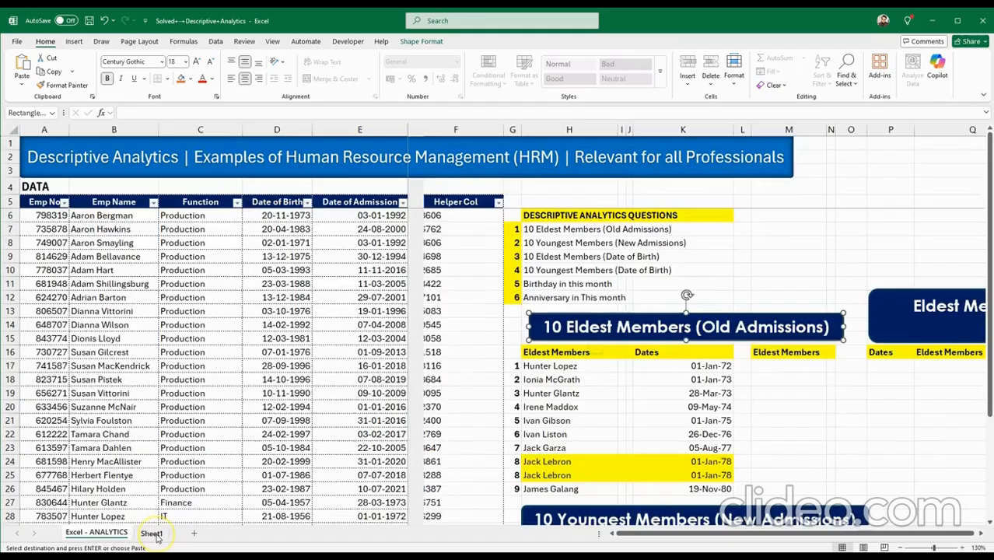
{"action": "left_click", "coordinate": [150, 533]}
{"action": "left_click", "coordinate": [96, 533]}
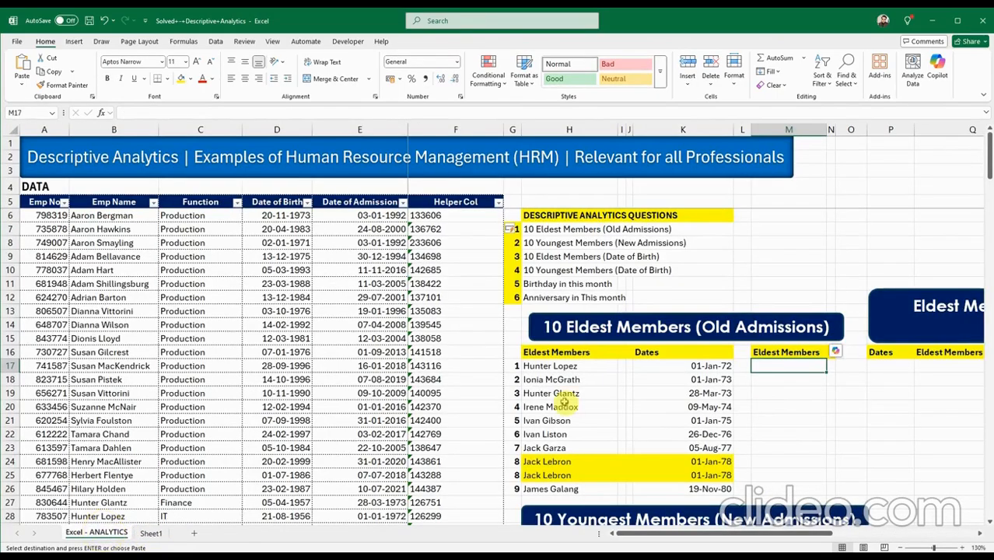
{"action": "type", "text": "=INDEX(Data[Emp Name],MATCH(COUNTIF($K$17:K17,K17)&K17,Data[Helper Col],0))"}
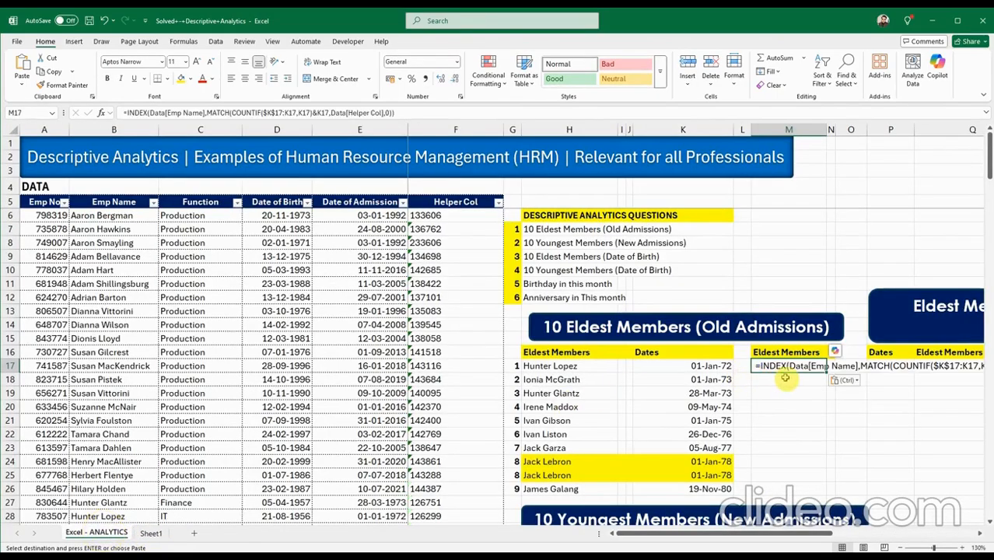
{"action": "left_click_drag", "start_coordinate": [754, 535], "coordinate": [825, 537]}
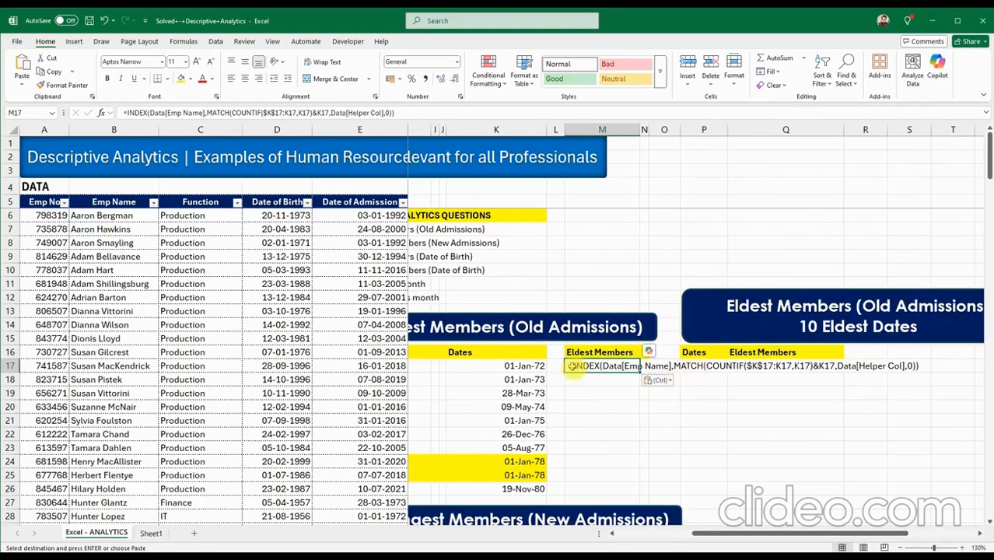
Review M17's MATCH, COUNTIF($K$17:K17,K17)&K17 and Data[Helper Col] arguments, then commit to show the first eldest member's name.
{"action": "double_click", "coordinate": [572, 366]}
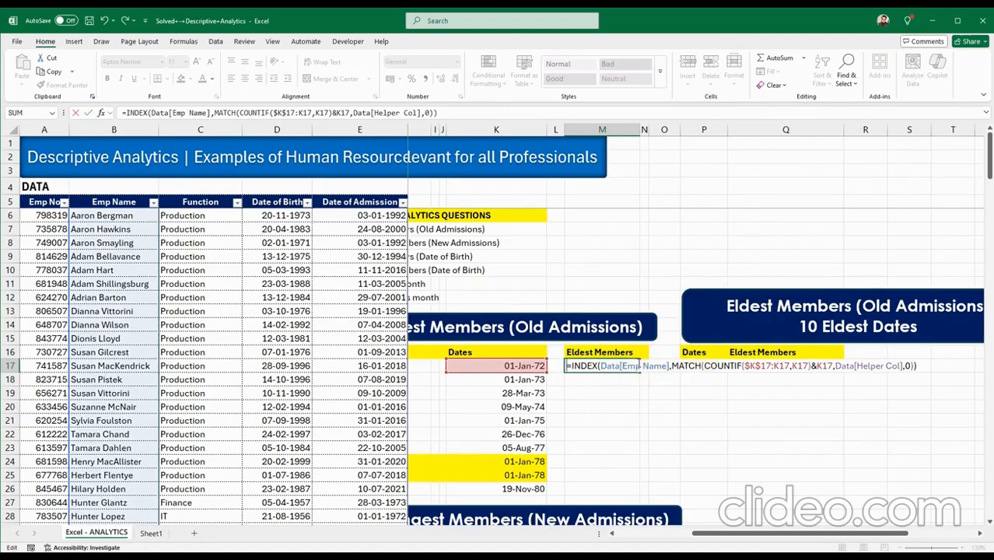
{"action": "left_click", "coordinate": [714, 367]}
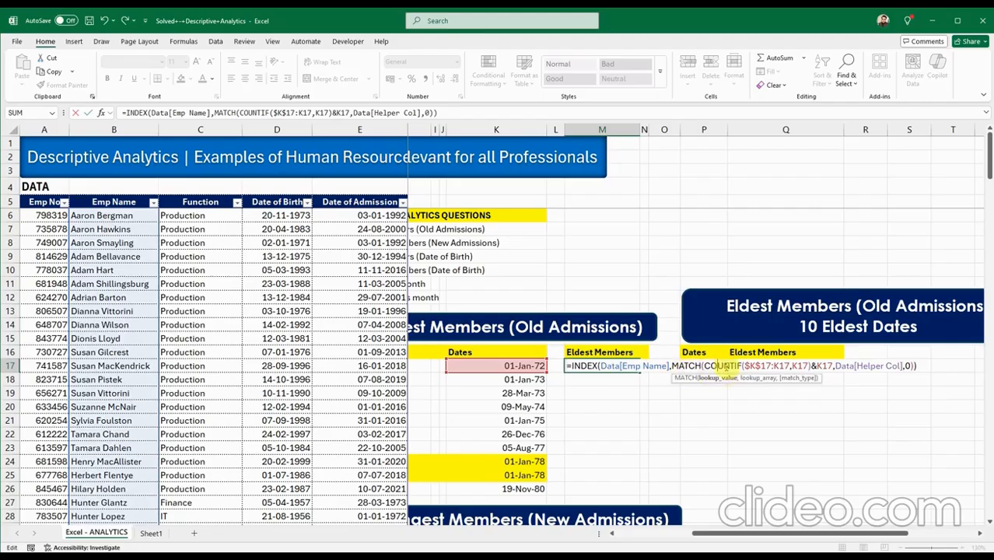
{"action": "left_click", "coordinate": [752, 365]}
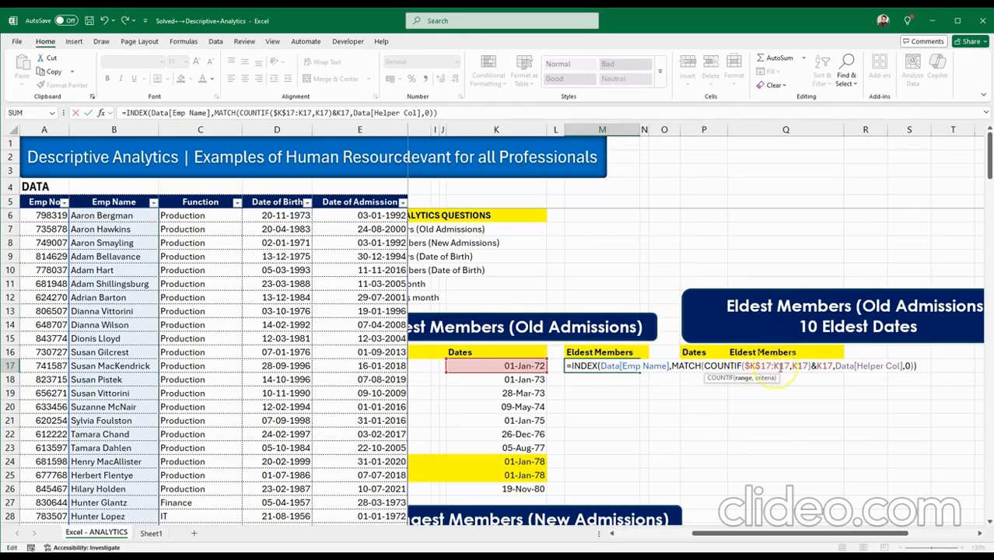
{"action": "left_click", "coordinate": [803, 366]}
{"action": "left_click", "coordinate": [816, 366]}
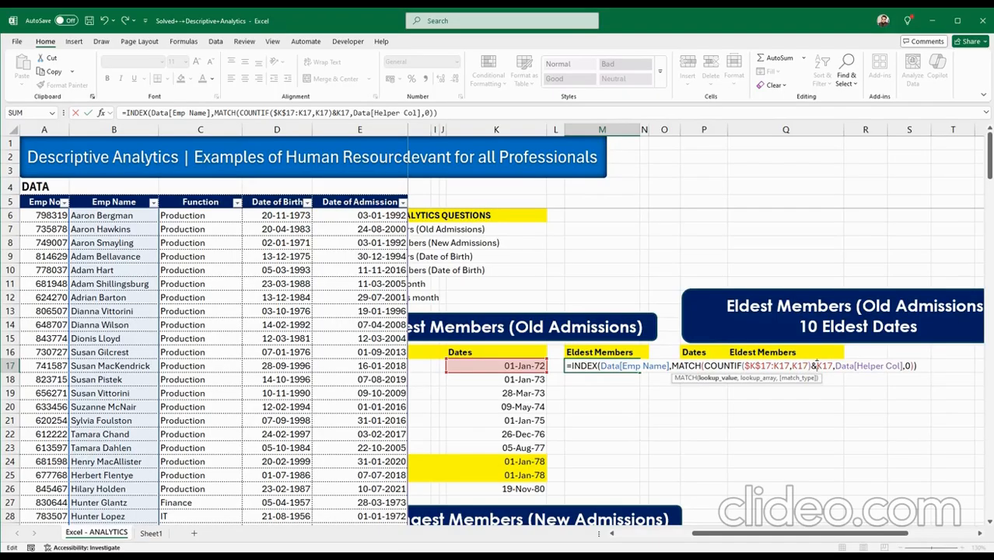
{"action": "left_click", "coordinate": [813, 365]}
{"action": "left_click", "coordinate": [855, 366]}
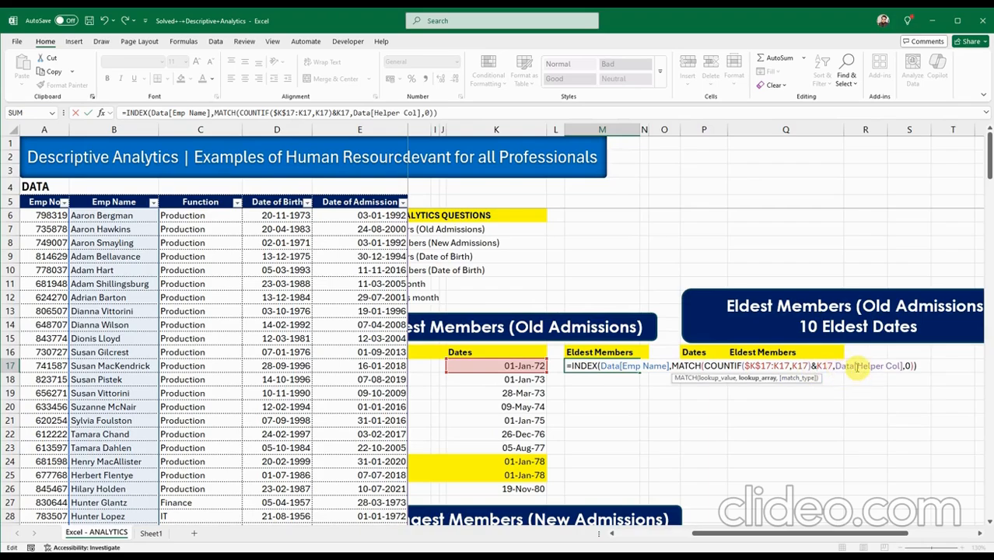
{"action": "left_click", "coordinate": [899, 365]}
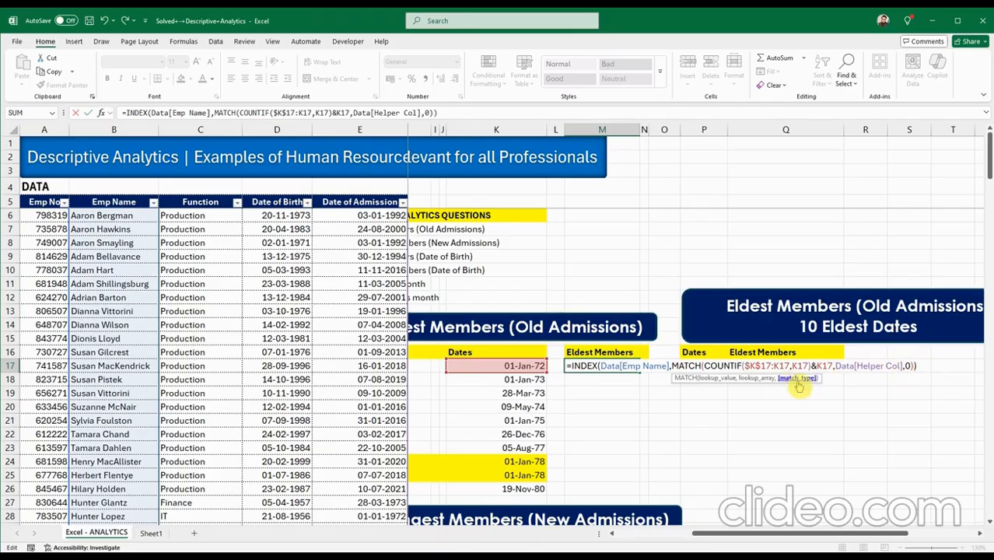
{"action": "left_click", "coordinate": [797, 379]}
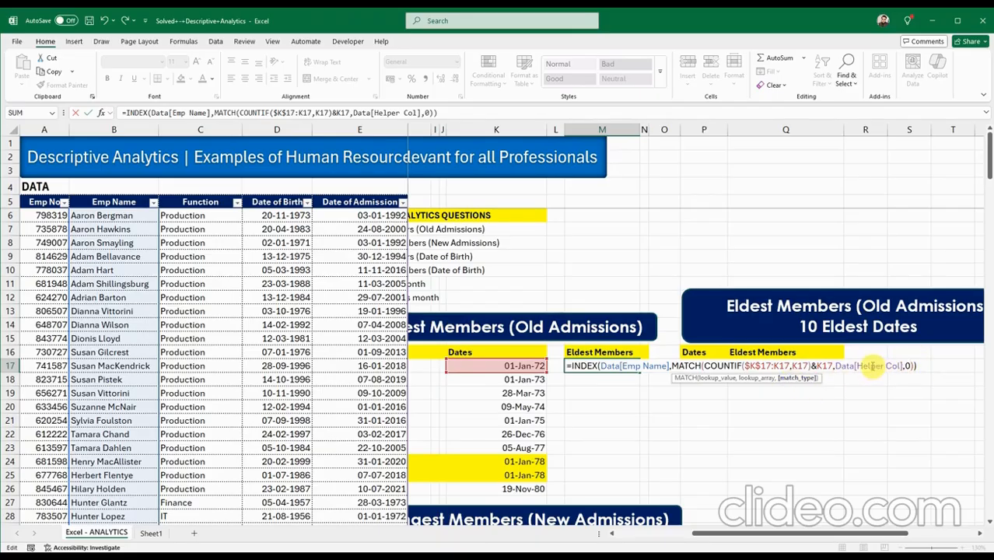
{"action": "key", "text": "Return"}
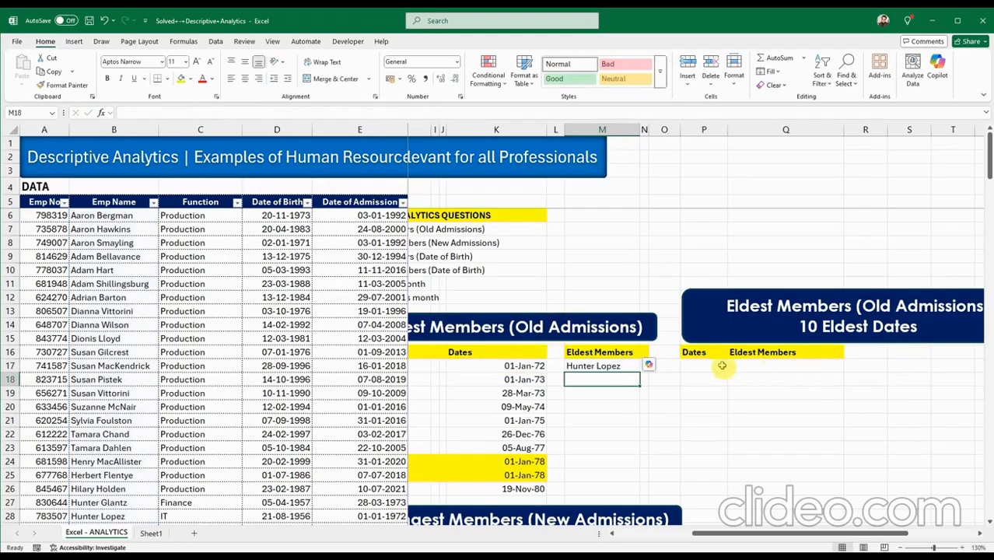
{"action": "left_click", "coordinate": [645, 536]}
{"action": "left_click", "coordinate": [805, 367]}
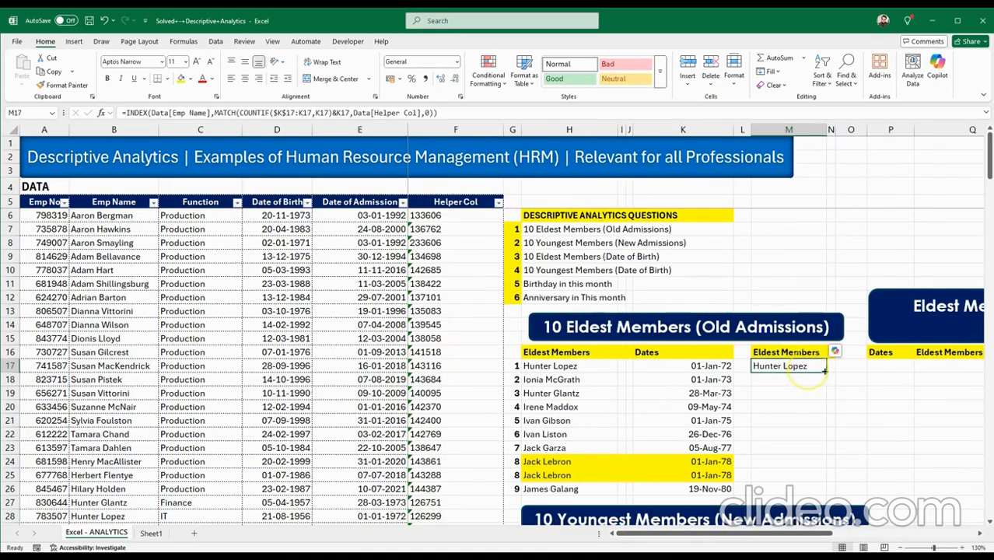
{"action": "left_click_drag", "start_coordinate": [824, 370], "coordinate": [794, 480]}
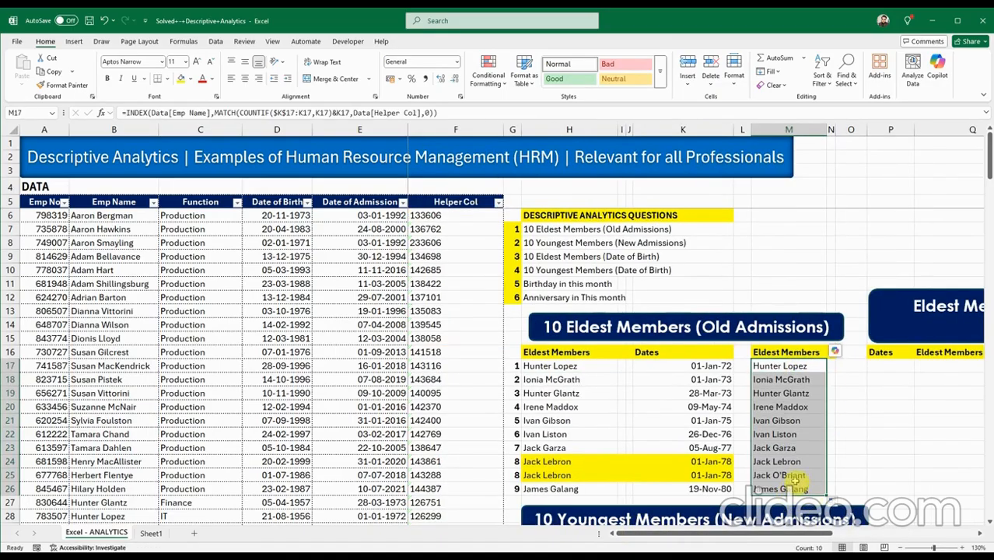
{"action": "left_click", "coordinate": [776, 462]}
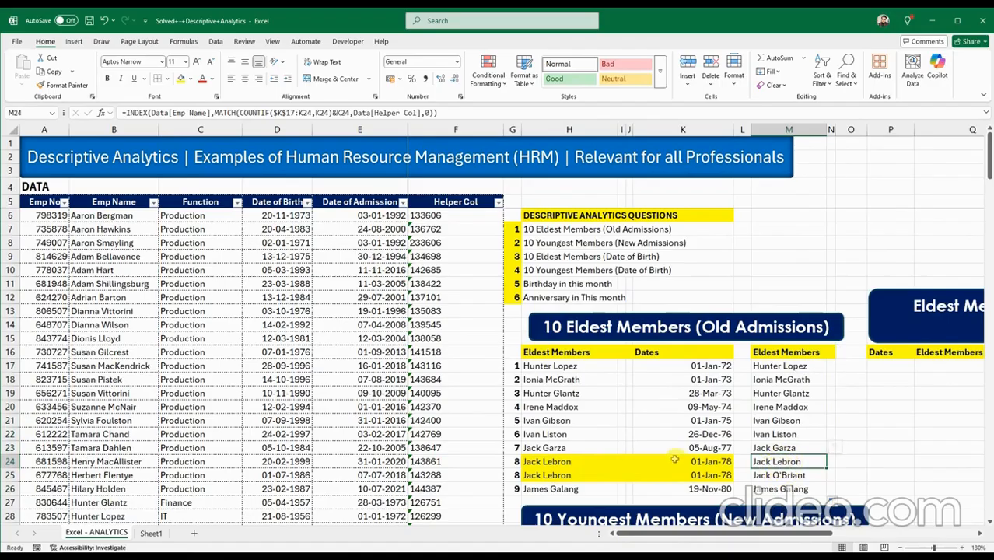
{"action": "left_click", "coordinate": [571, 460]}
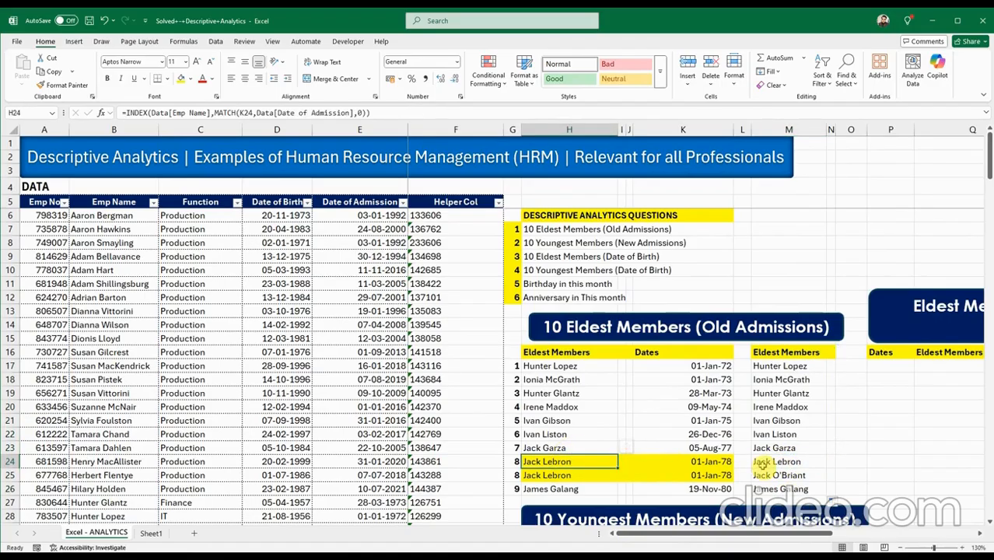
{"action": "left_click_drag", "start_coordinate": [601, 463], "coordinate": [605, 478]}
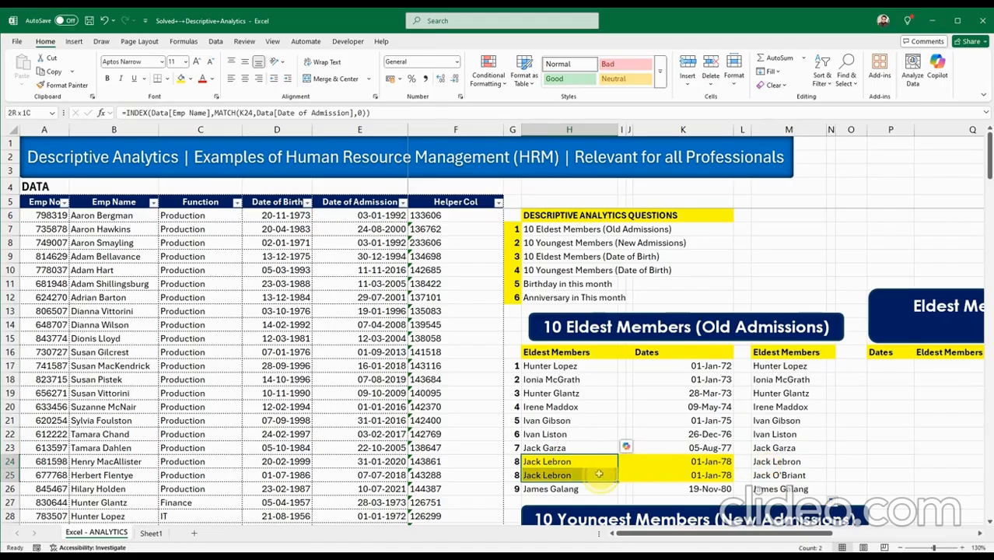
{"action": "left_click", "coordinate": [766, 462]}
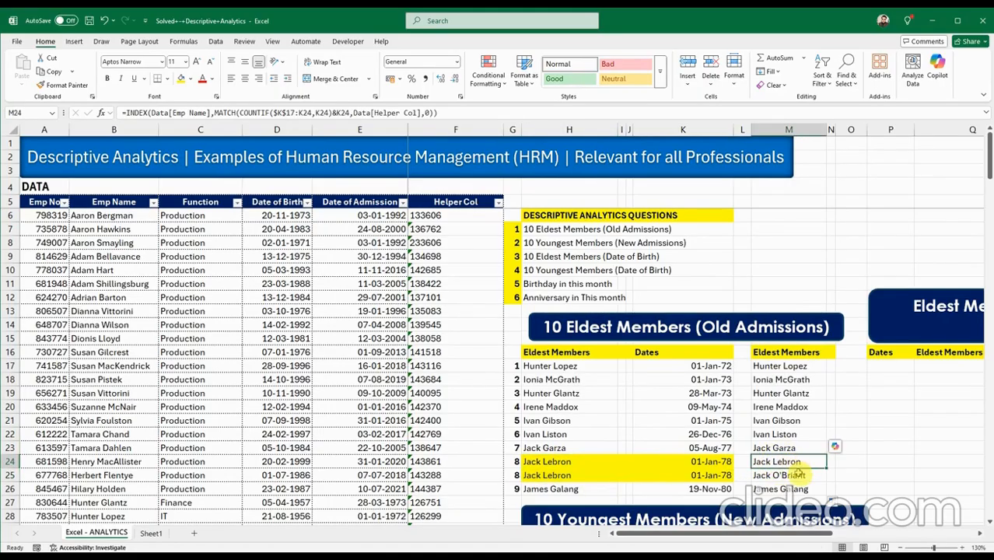
{"action": "left_click", "coordinate": [798, 474]}
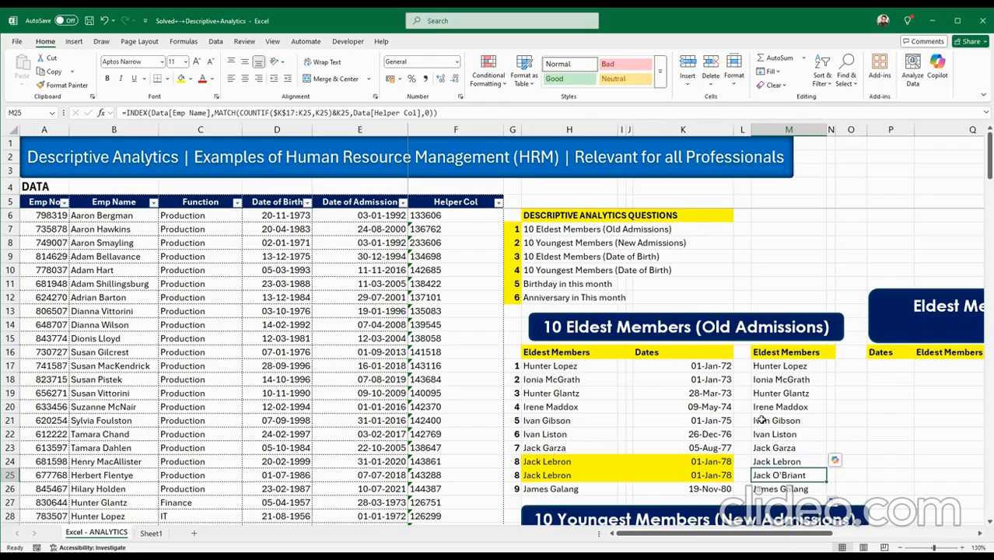
{"action": "left_click", "coordinate": [742, 366]}
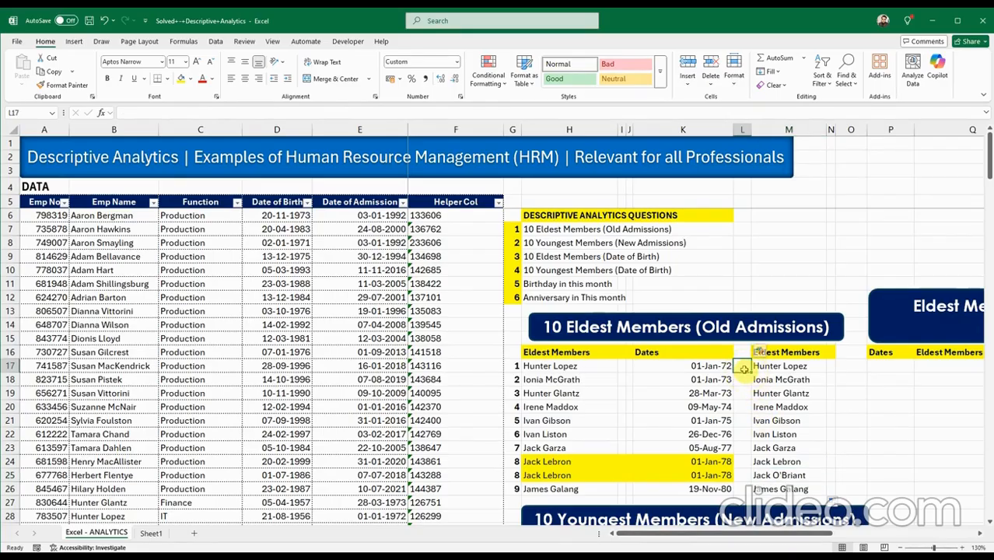
{"action": "type", "text": "1"}
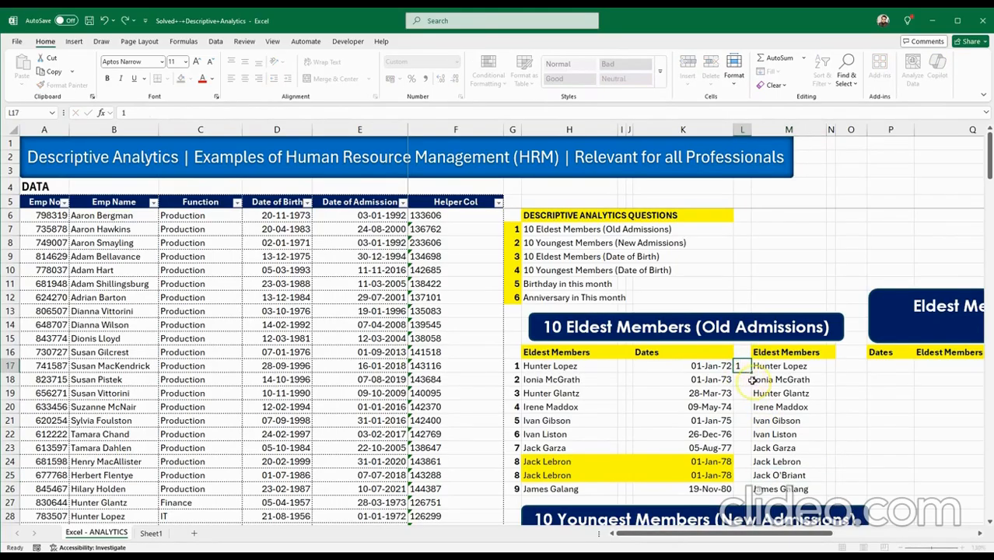
{"action": "left_click", "coordinate": [752, 381]}
{"action": "double_click", "coordinate": [747, 365]}
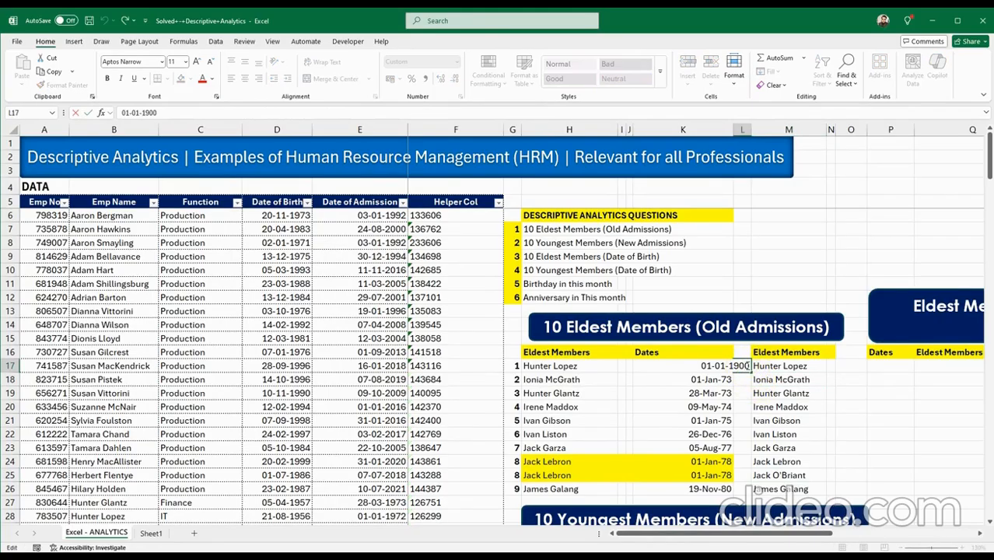
{"action": "key", "text": "Escape"}
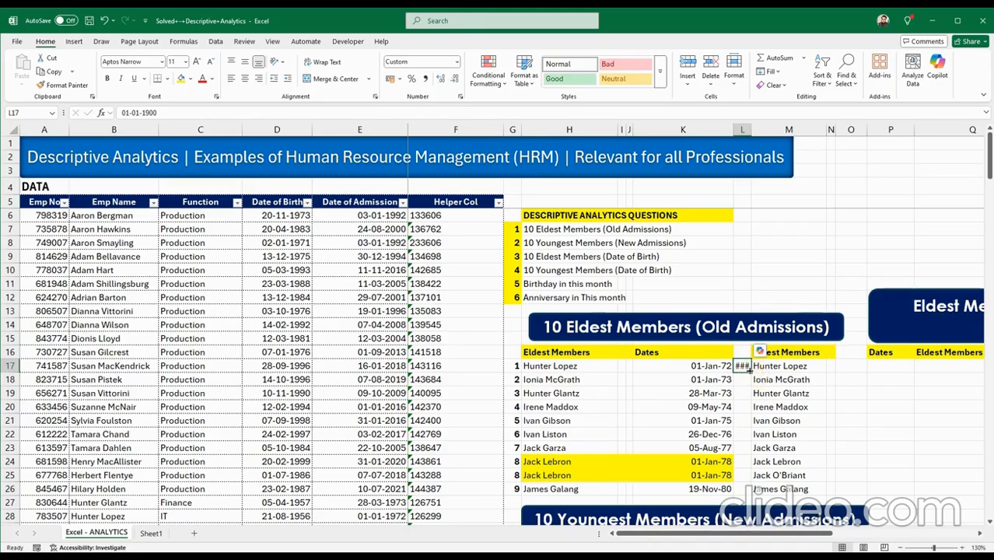
{"action": "key", "text": "Delete"}
{"action": "left_click", "coordinate": [746, 392]}
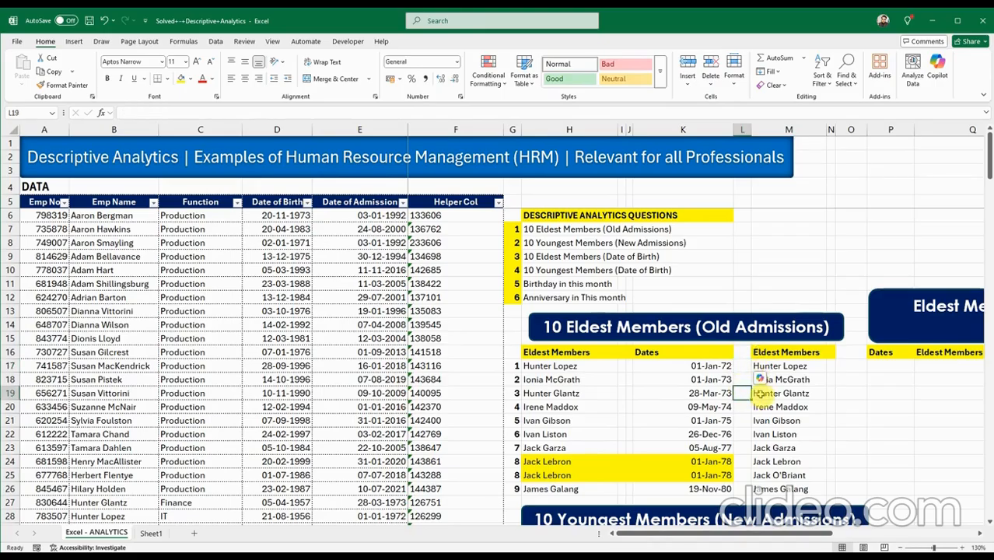
{"action": "left_click", "coordinate": [745, 367]}
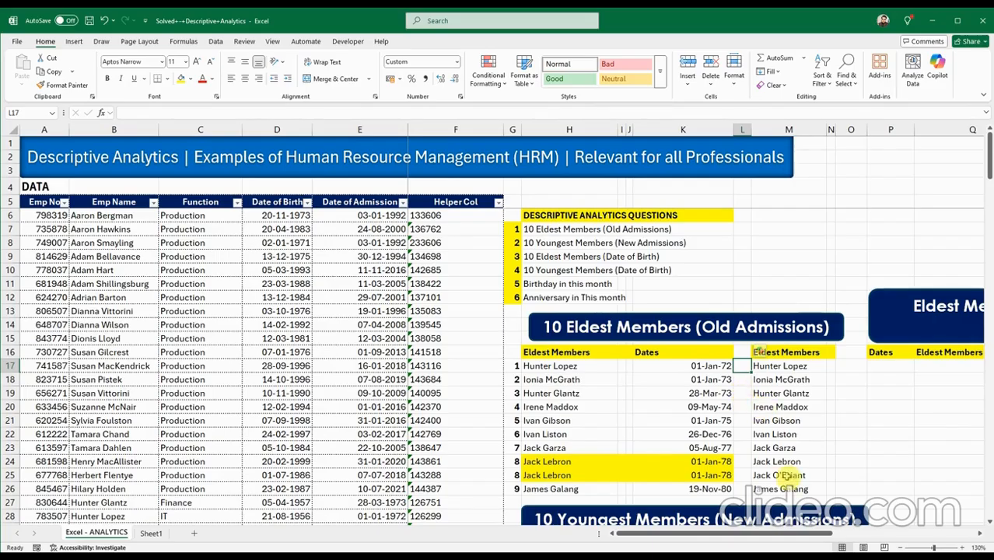
{"action": "left_click_drag", "start_coordinate": [787, 527], "coordinate": [824, 536]}
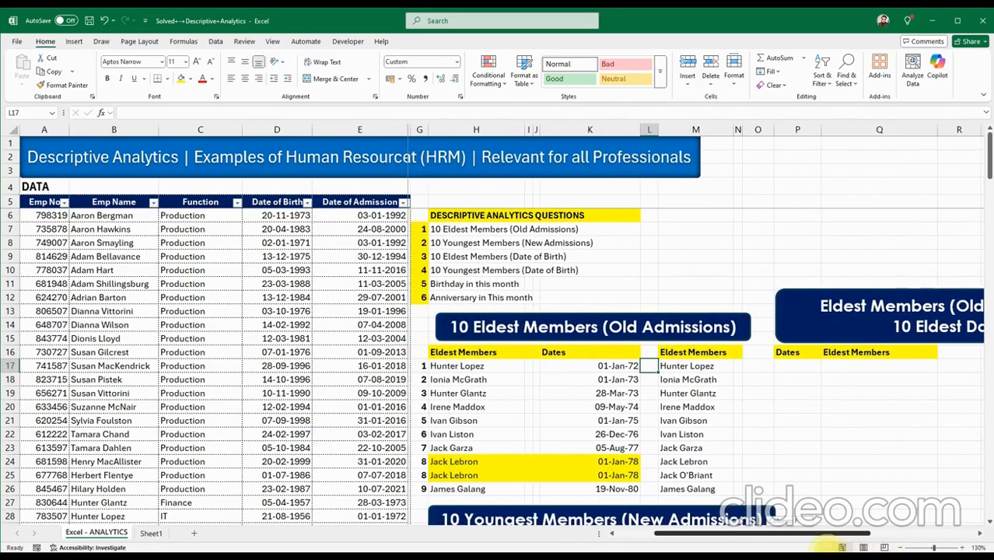
{"action": "left_click", "coordinate": [790, 364]}
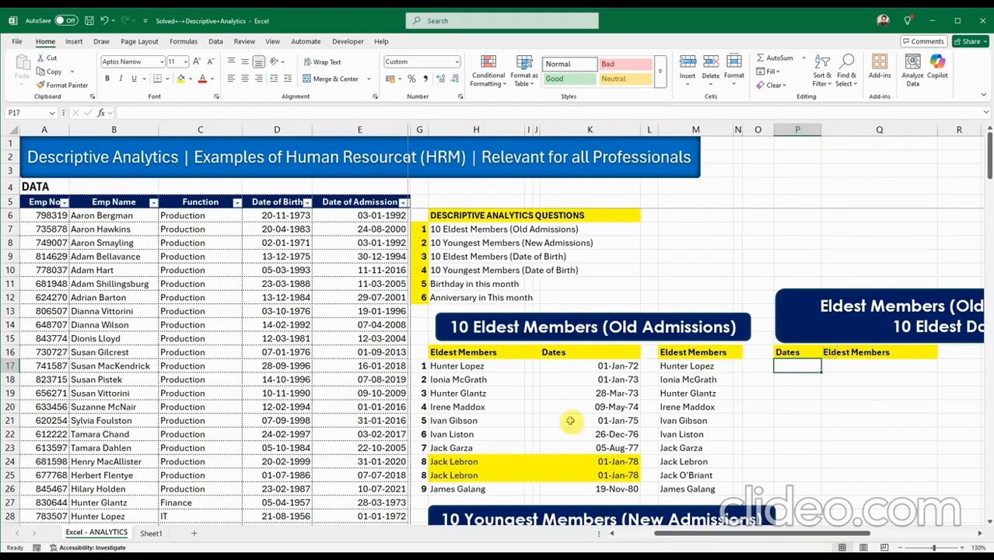
Copy the SMALL/FREQUENCY formula from Sheet1 Q27 into P17 on Excel - ANALYTICS.
{"action": "left_click", "coordinate": [153, 535]}
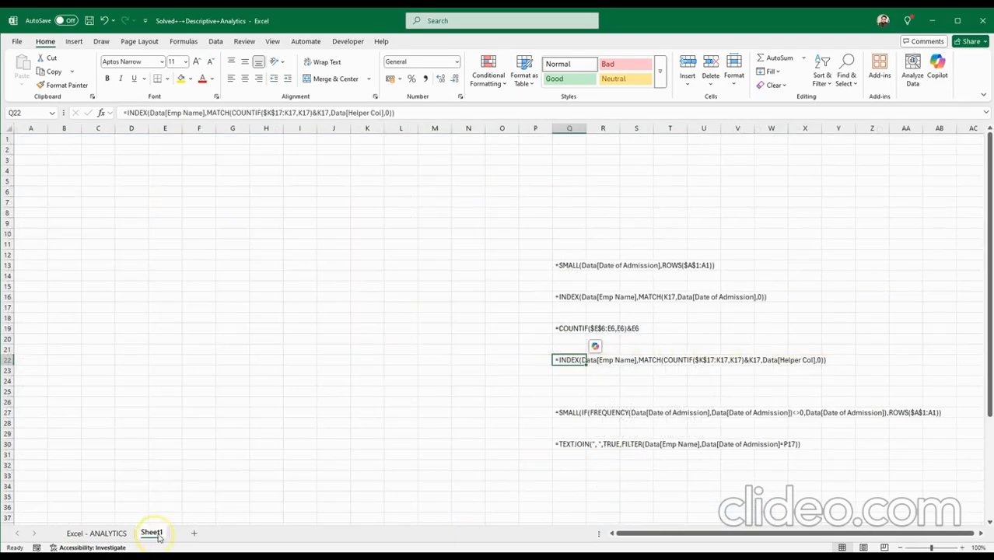
{"action": "left_click", "coordinate": [570, 412]}
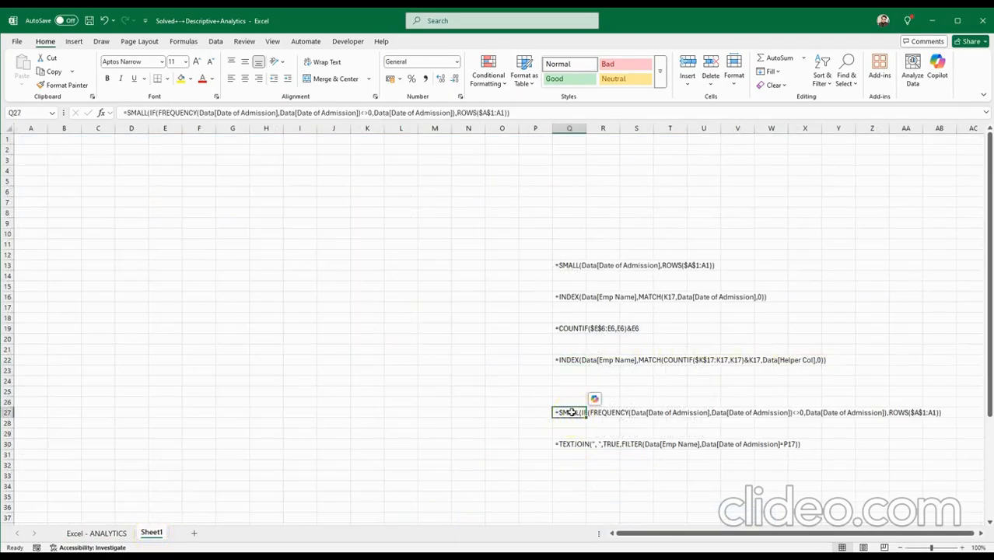
{"action": "key", "text": "ctrl+c"}
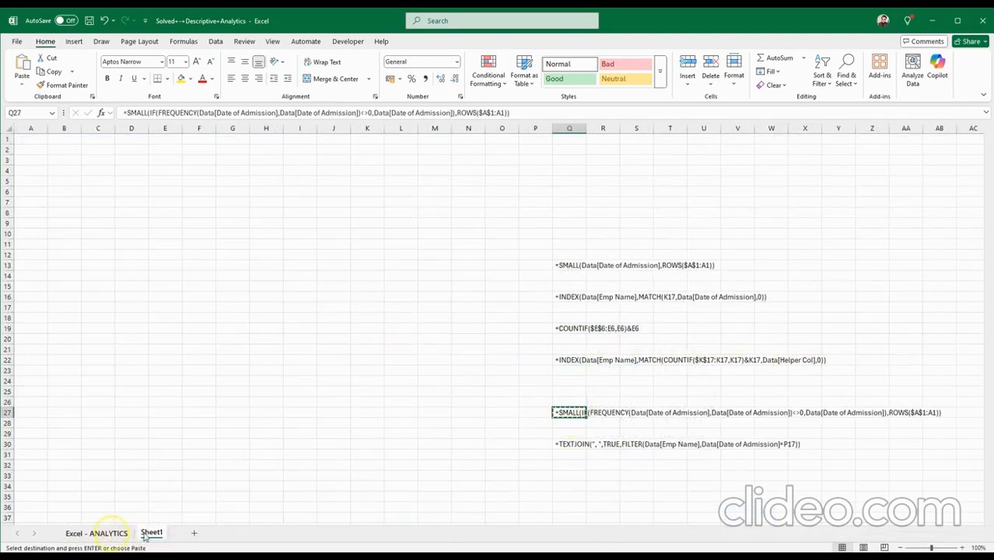
{"action": "left_click", "coordinate": [113, 533]}
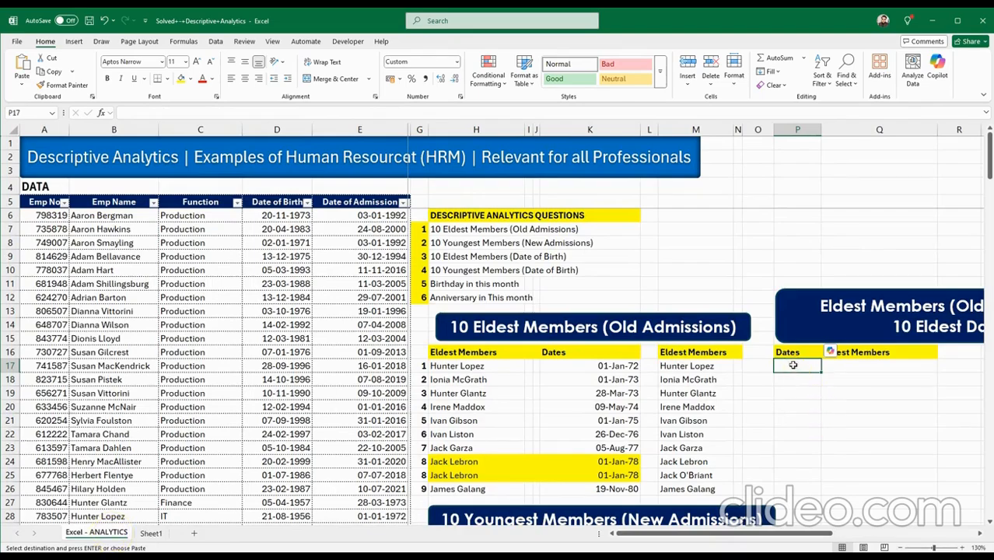
{"action": "key", "text": "ctrl+v"}
{"action": "left_click_drag", "start_coordinate": [684, 534], "coordinate": [849, 543]}
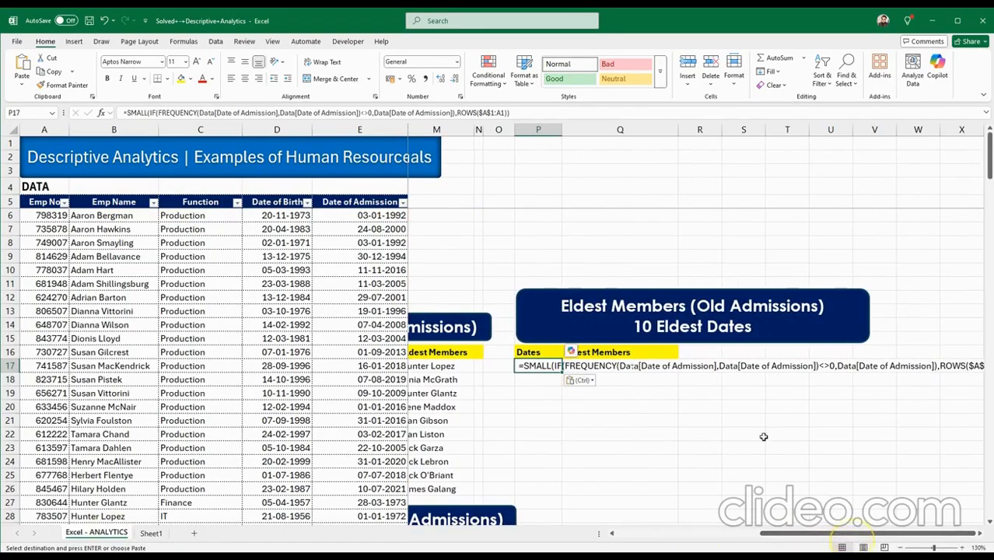
Walk through P17's SMALL, IF, FREQUENCY, <>0 and ROWS($A$1:A1) arguments and commit, returning 26299.
{"action": "double_click", "coordinate": [518, 367]}
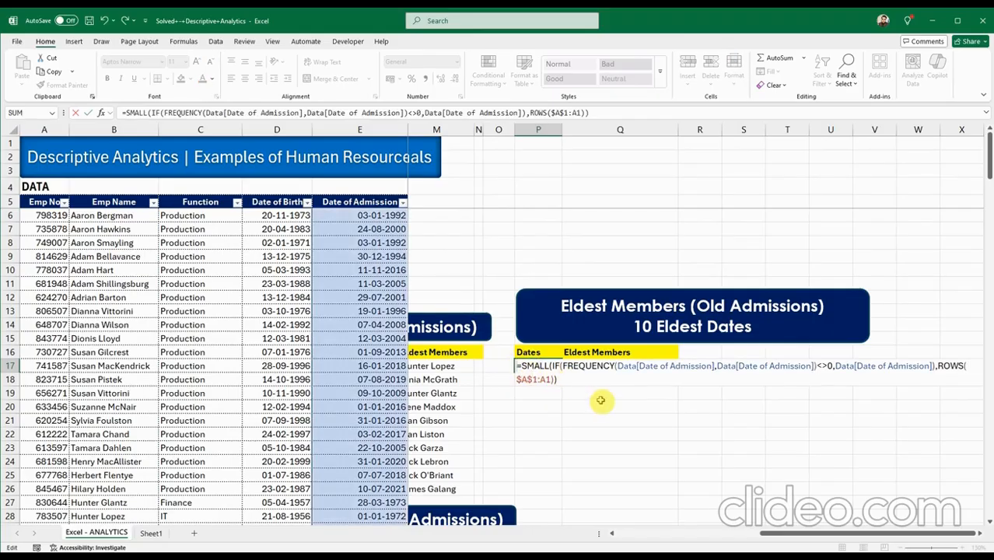
{"action": "left_click", "coordinate": [556, 366]}
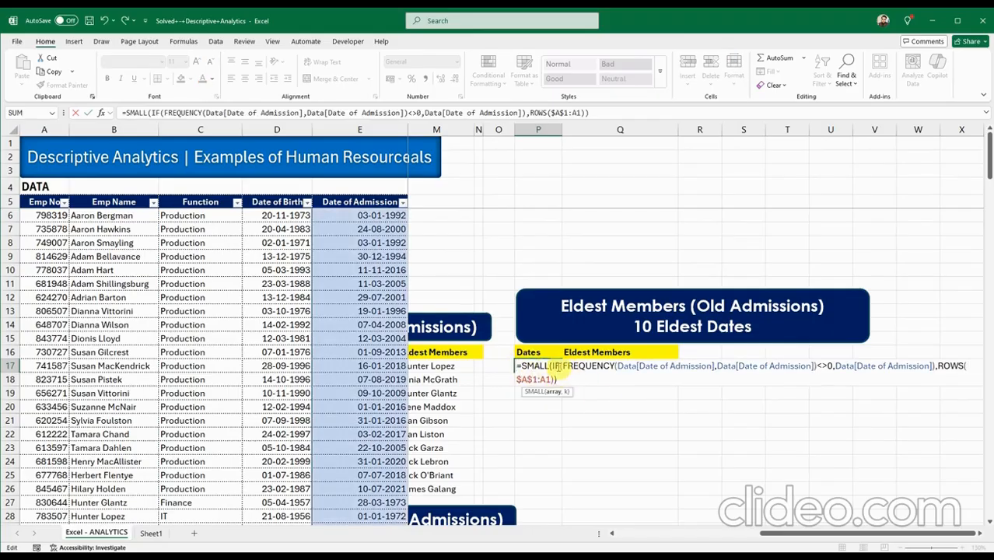
{"action": "left_click", "coordinate": [556, 367]}
{"action": "left_click", "coordinate": [574, 367]}
{"action": "left_click", "coordinate": [626, 367]}
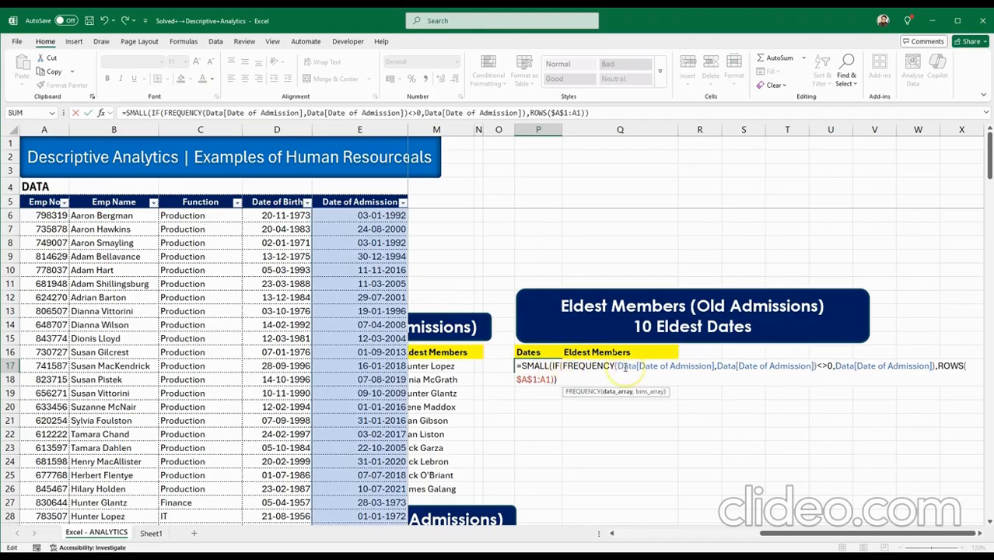
{"action": "left_click", "coordinate": [648, 365]}
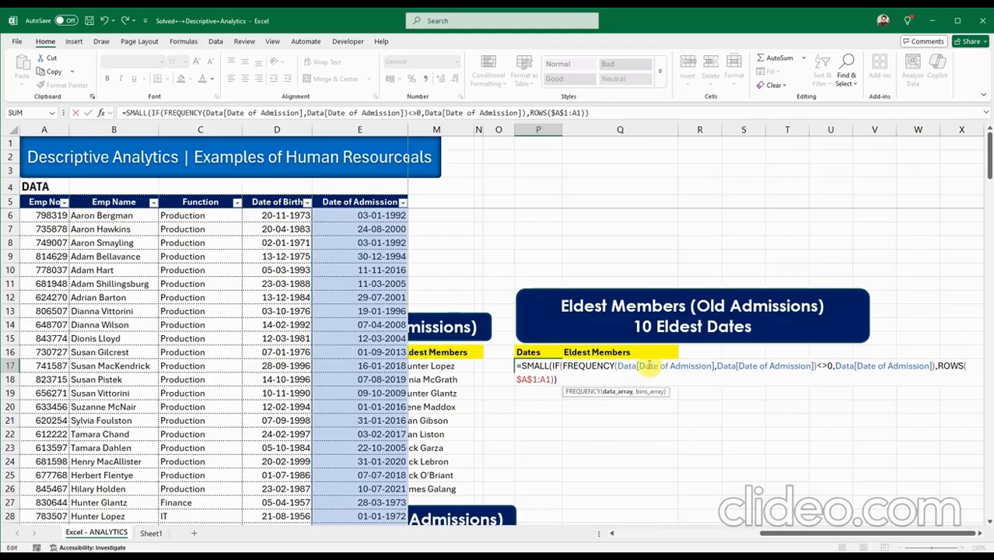
{"action": "left_click_drag", "start_coordinate": [645, 366], "coordinate": [804, 365]}
{"action": "left_click", "coordinate": [714, 366]}
{"action": "left_click", "coordinate": [826, 369]}
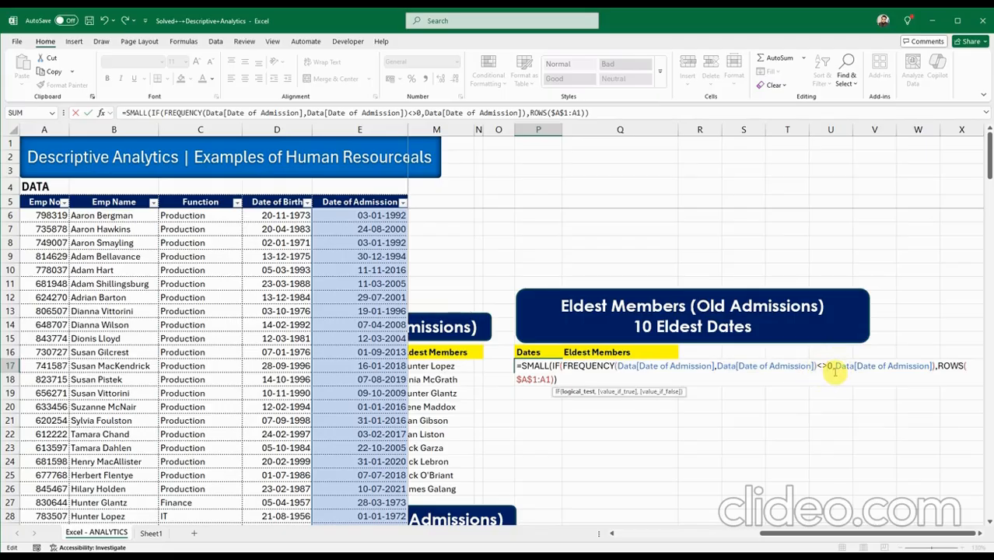
{"action": "left_click", "coordinate": [839, 367]}
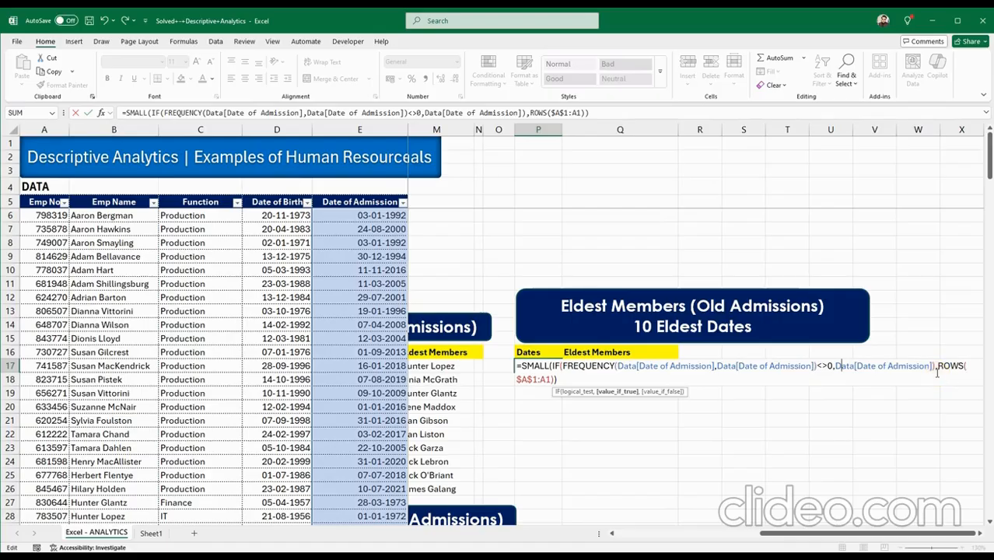
{"action": "left_click", "coordinate": [948, 367]}
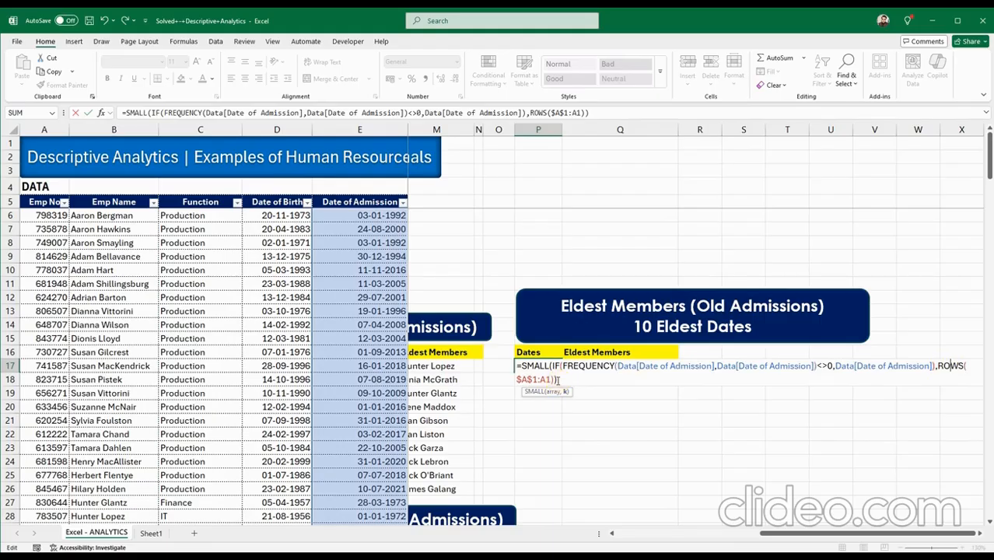
{"action": "left_click", "coordinate": [531, 379]}
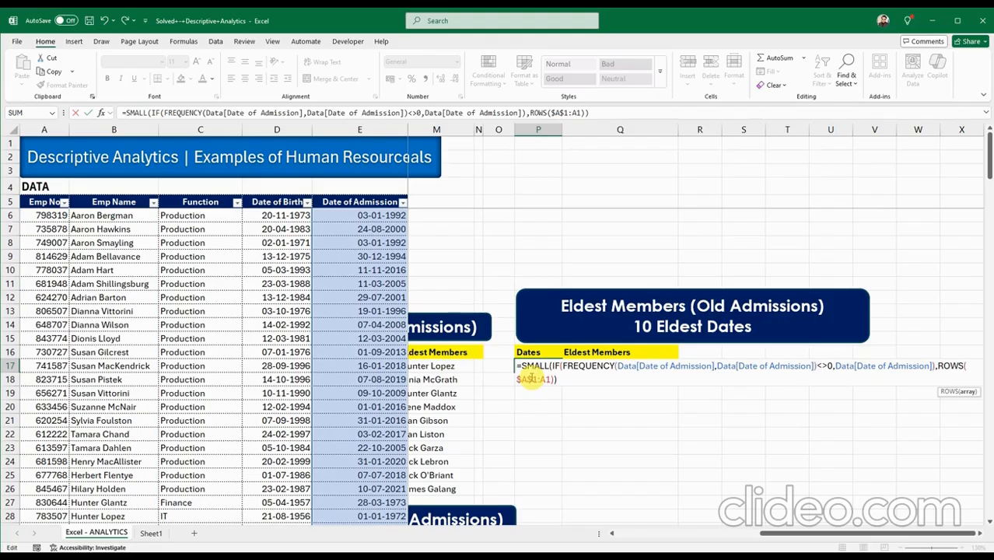
{"action": "left_click", "coordinate": [544, 379]}
{"action": "left_click", "coordinate": [560, 378]}
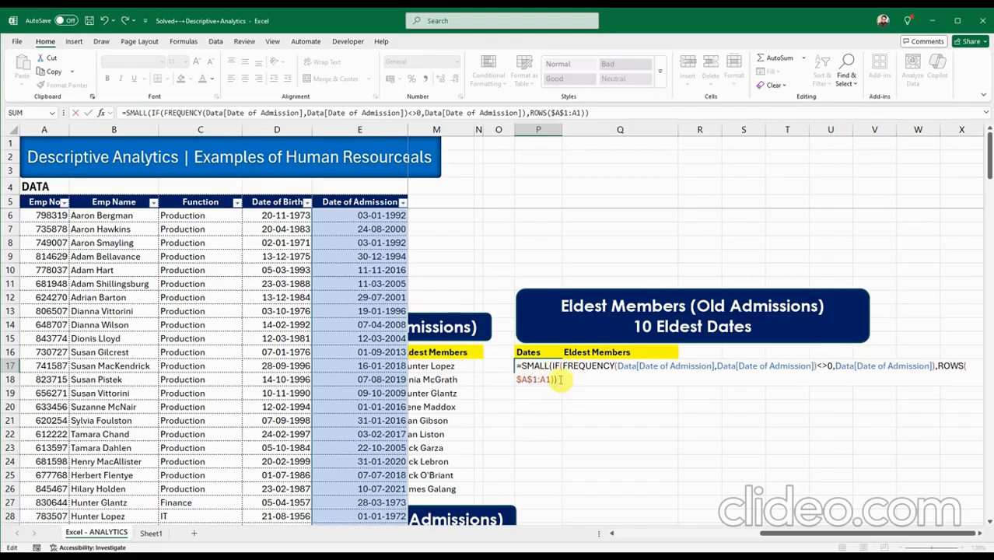
{"action": "key", "text": "Return"}
{"action": "double_click", "coordinate": [549, 366]}
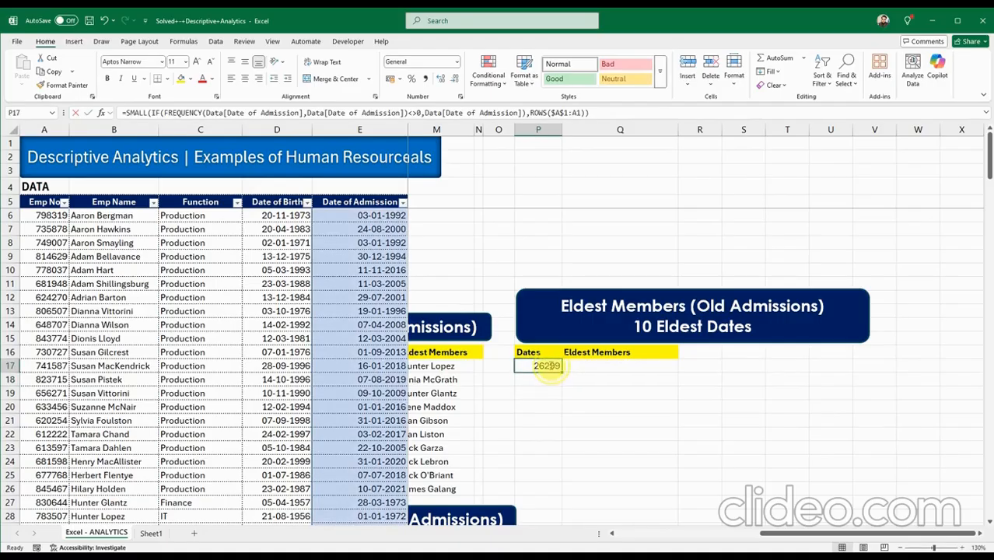
{"action": "left_click_drag", "start_coordinate": [550, 365], "coordinate": [547, 419]}
Commit P17's SMALL/FREQUENCY formula and fill it down through P26.
{"action": "left_click", "coordinate": [555, 381]}
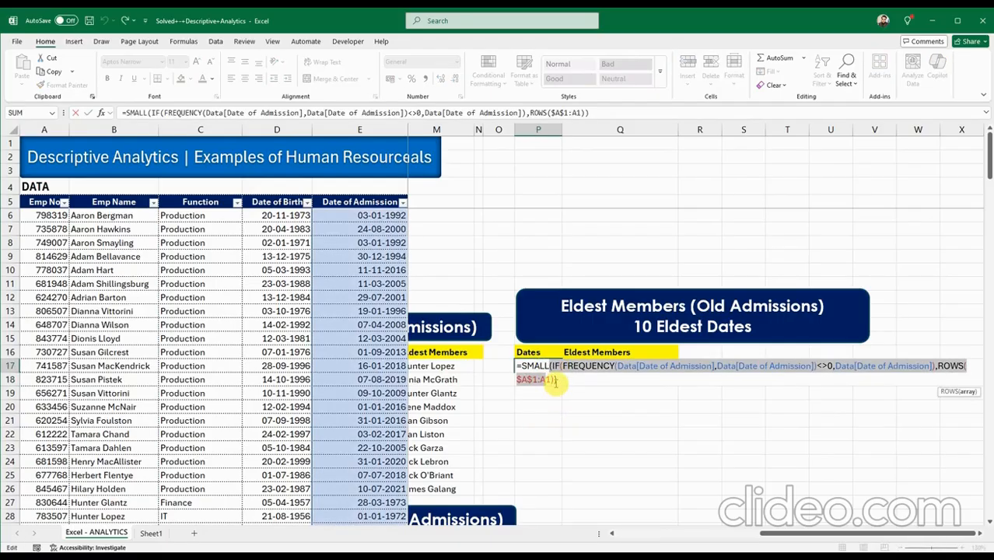
{"action": "key", "text": "Return"}
{"action": "left_click", "coordinate": [547, 366]}
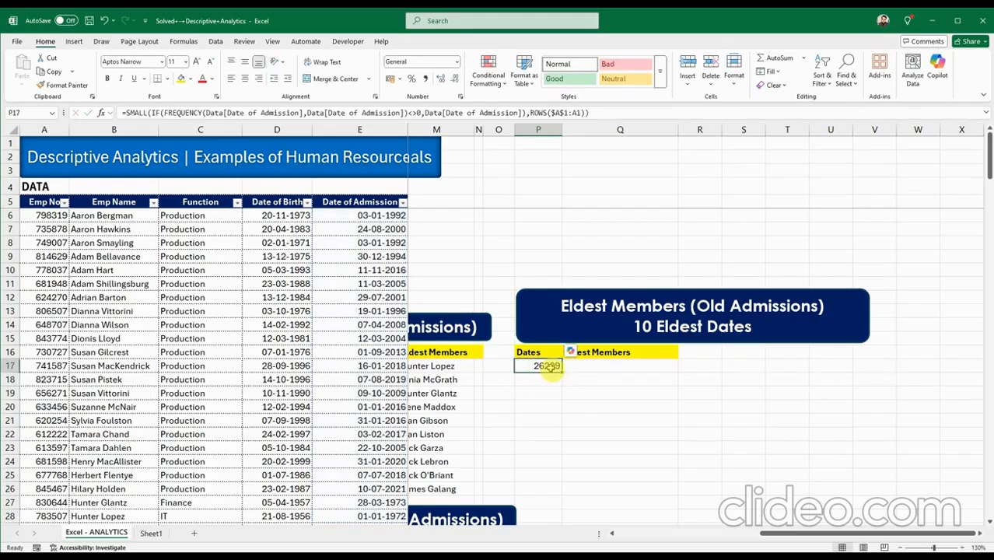
{"action": "left_click_drag", "start_coordinate": [551, 456], "coordinate": [552, 491]}
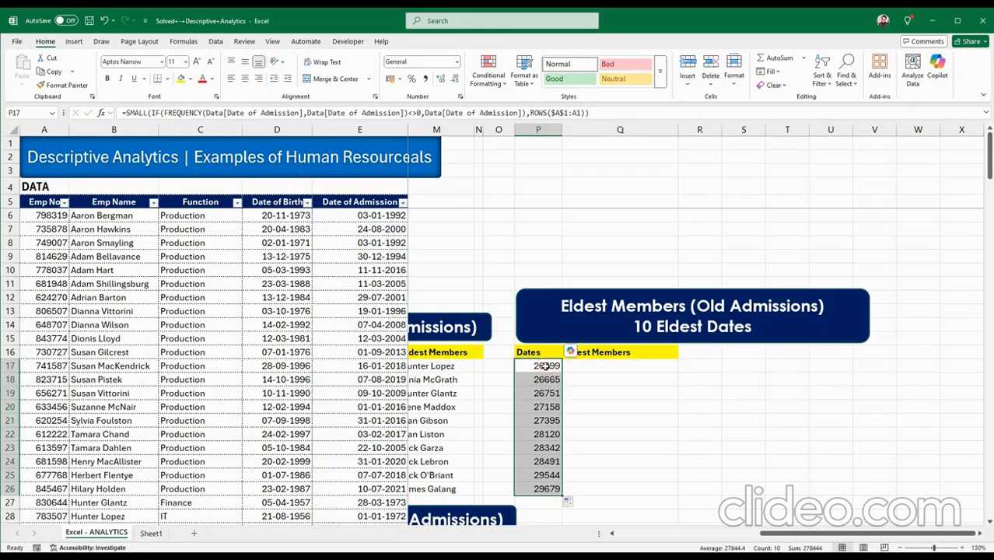
Format P17:P26 with the custom dd-mmm-yy date format and check the resulting dates.
{"action": "key", "text": "ctrl+1"}
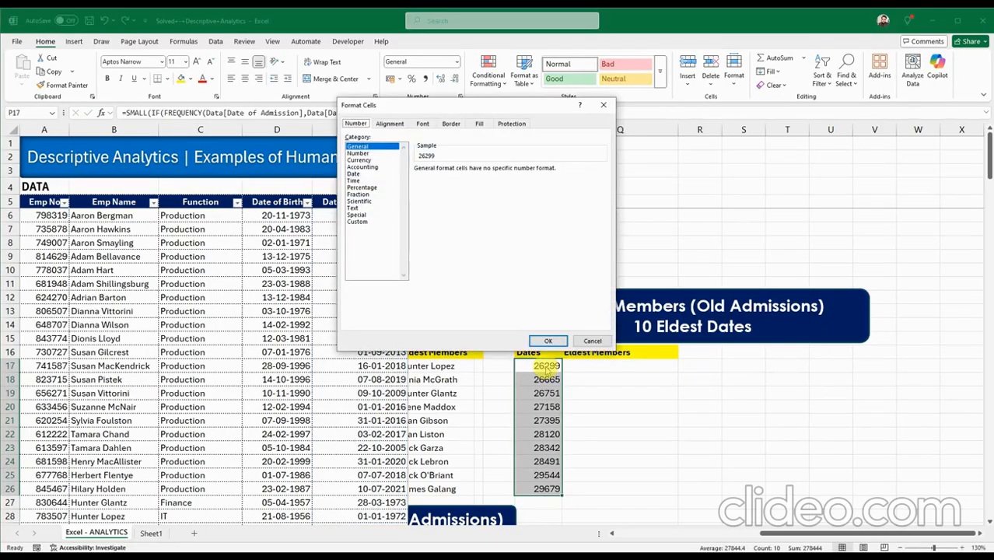
{"action": "left_click", "coordinate": [356, 222]}
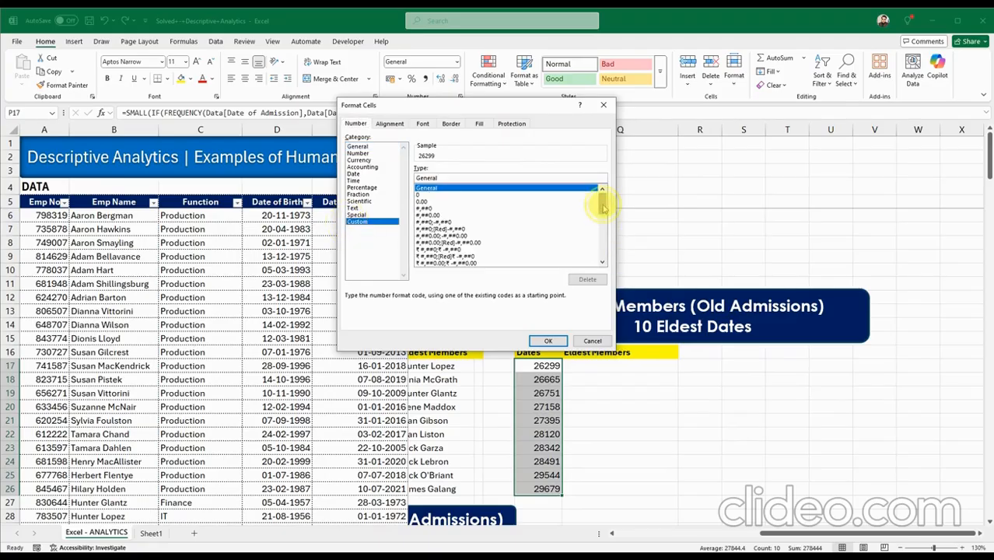
{"action": "left_click_drag", "start_coordinate": [599, 200], "coordinate": [599, 238]}
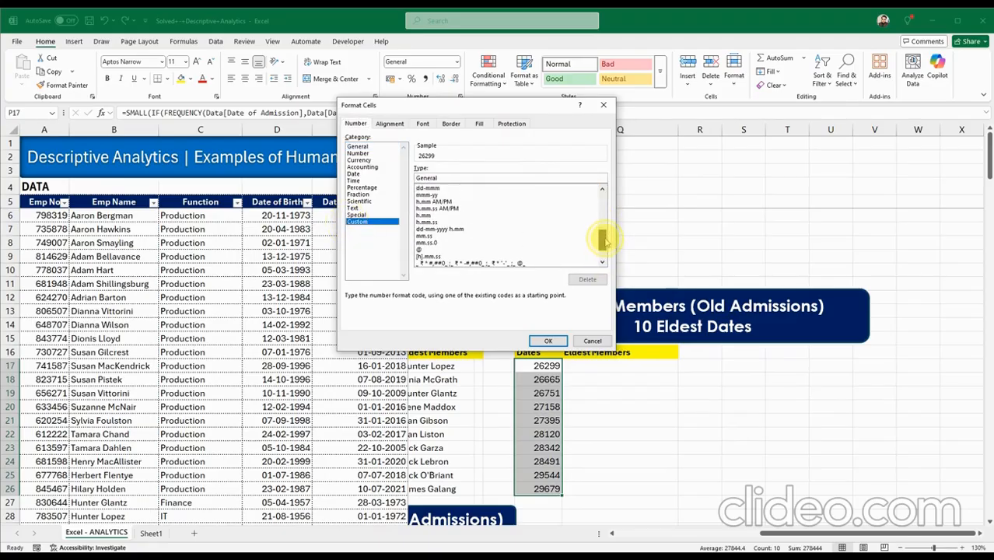
{"action": "left_click", "coordinate": [601, 189]}
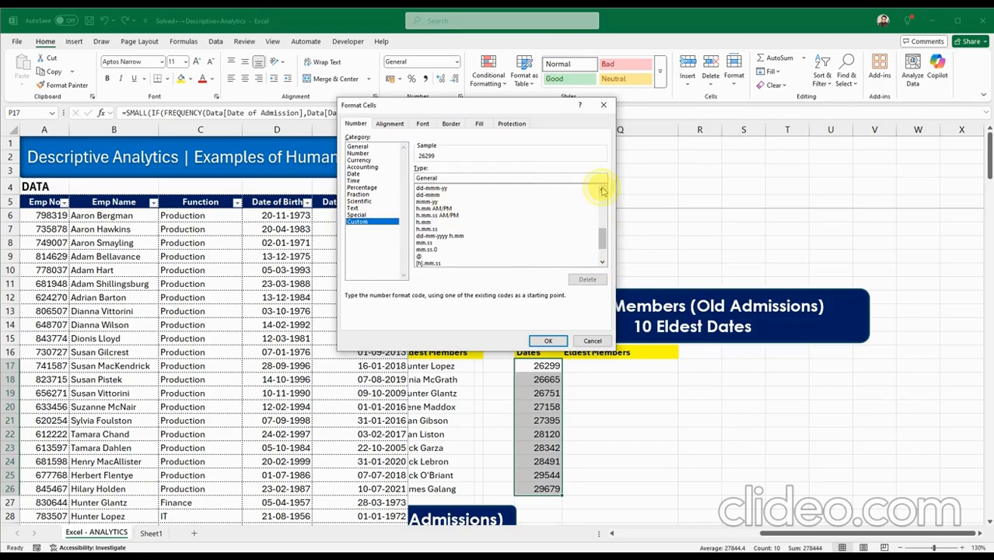
{"action": "left_click", "coordinate": [602, 188]}
{"action": "left_click", "coordinate": [442, 208]}
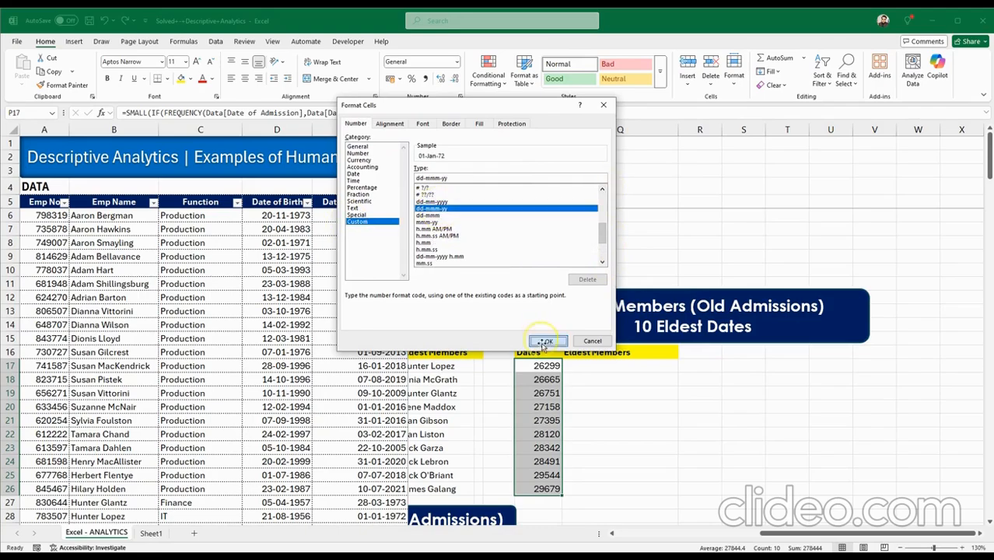
{"action": "left_click", "coordinate": [547, 340]}
{"action": "left_click", "coordinate": [538, 381]}
{"action": "left_click", "coordinate": [544, 407]}
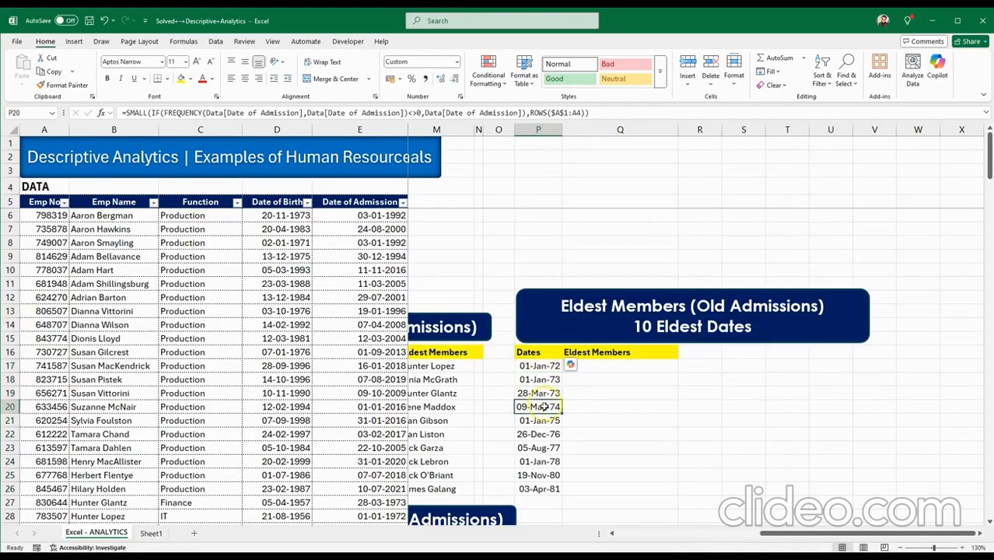
{"action": "left_click", "coordinate": [551, 434]}
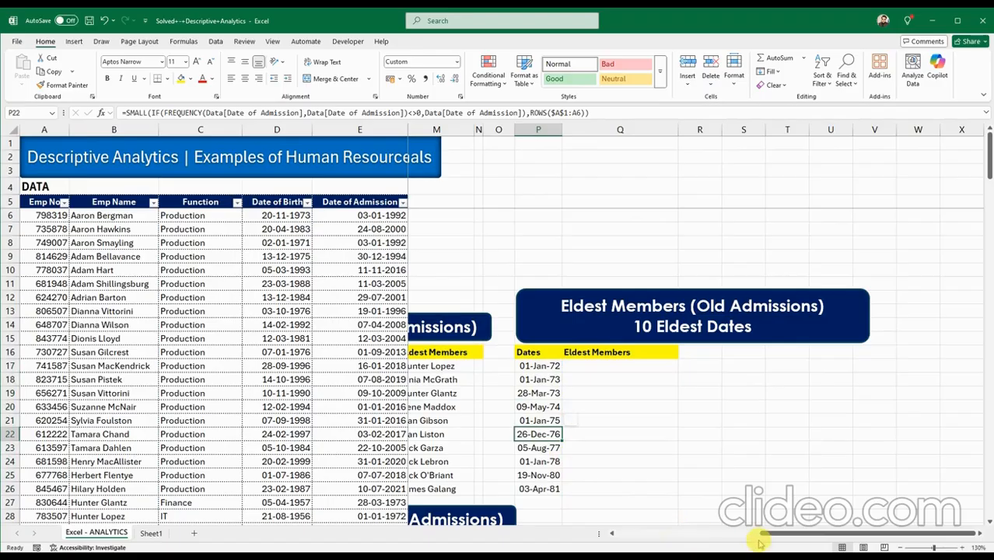
{"action": "left_click_drag", "start_coordinate": [761, 543], "coordinate": [636, 541]}
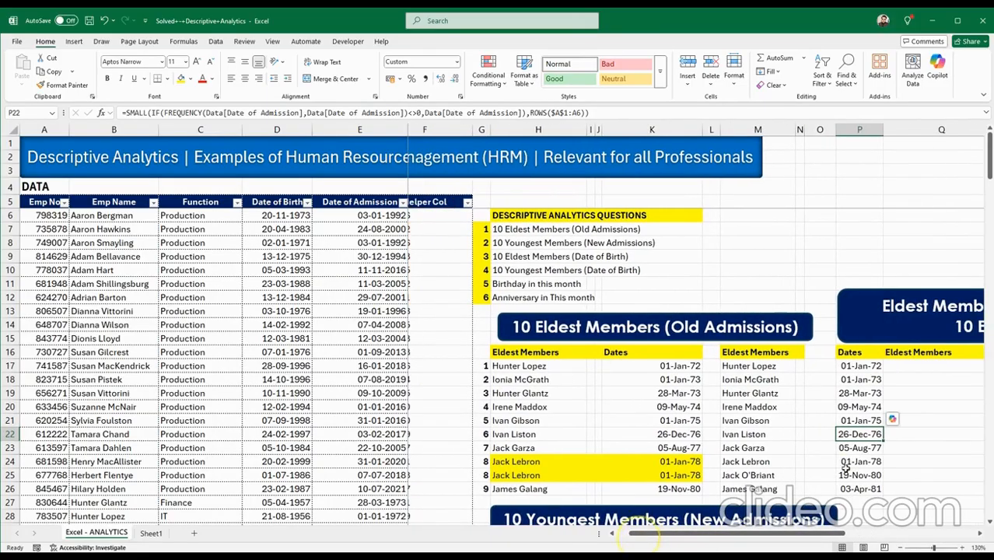
{"action": "left_click", "coordinate": [847, 464]}
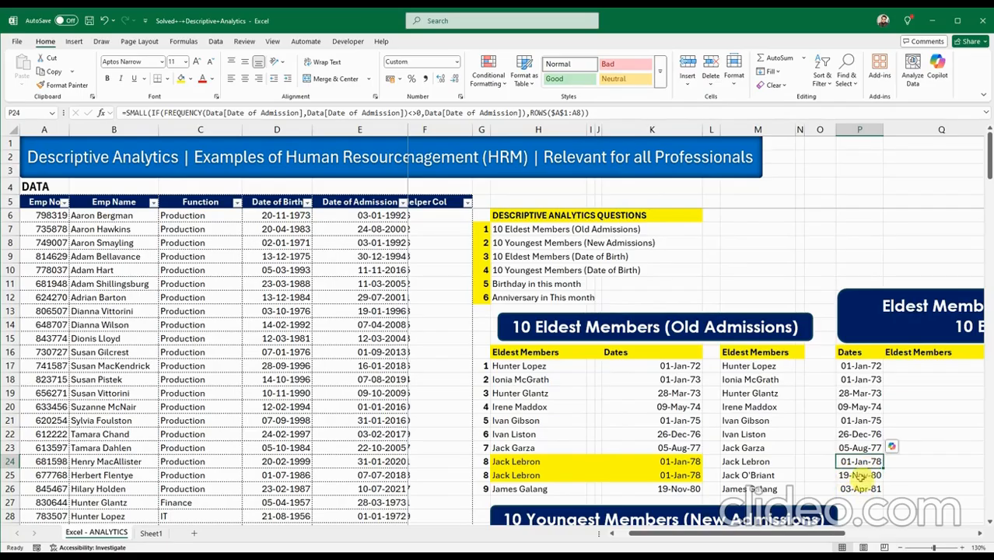
{"action": "left_click_drag", "start_coordinate": [832, 537], "coordinate": [925, 543]}
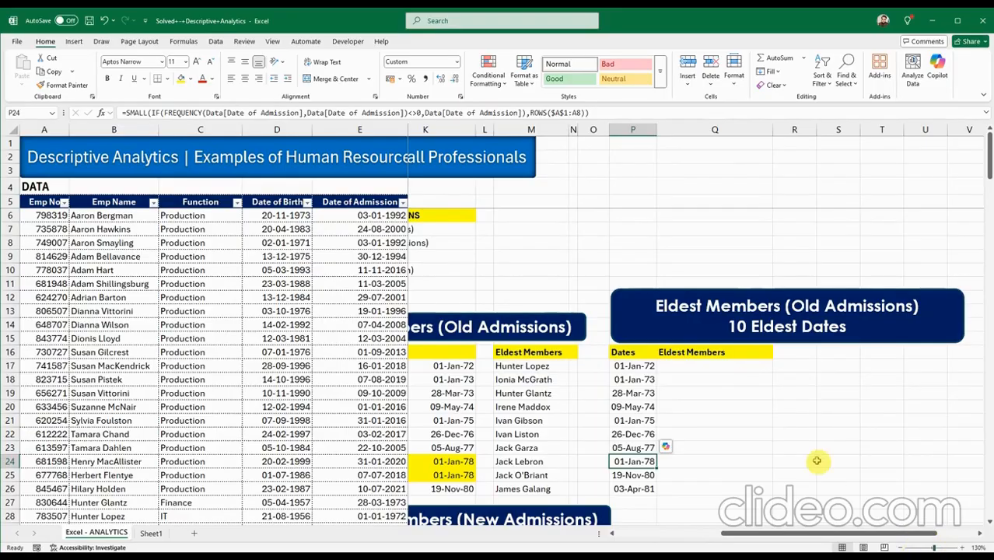
{"action": "left_click", "coordinate": [691, 367]}
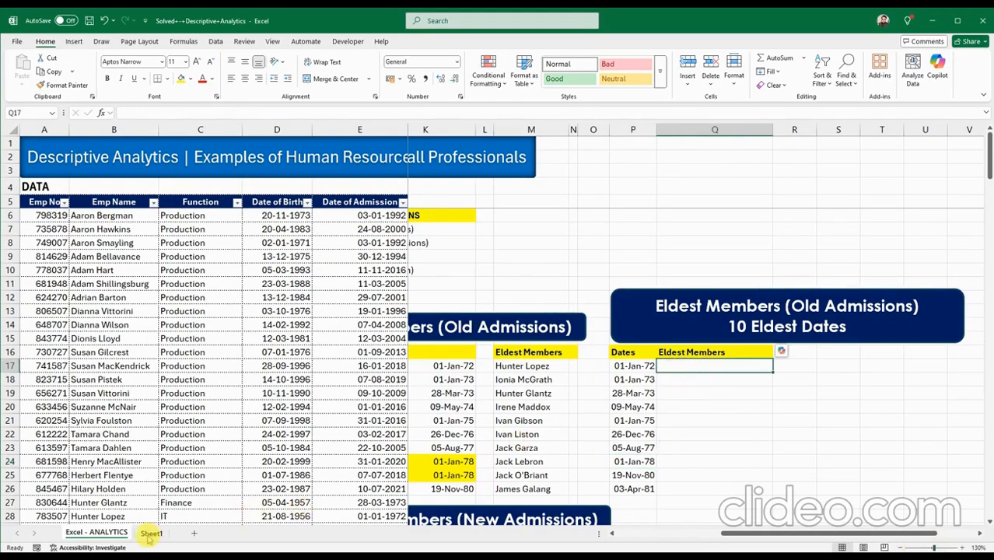
Copy the TEXTJOIN/FILTER formula from Sheet1 Q30 into Q17 on Excel - ANALYTICS.
{"action": "left_click", "coordinate": [150, 534]}
{"action": "left_click", "coordinate": [564, 446]}
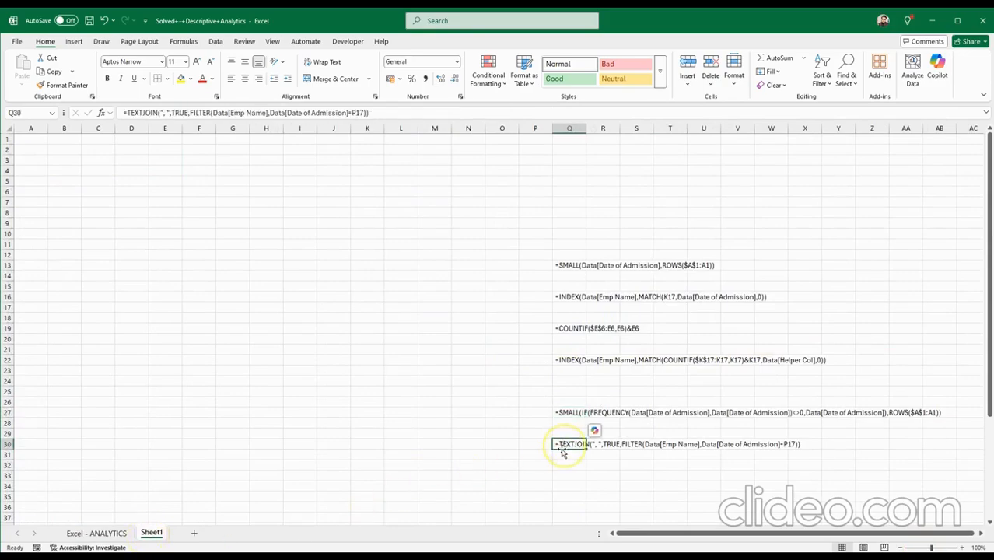
{"action": "key", "text": "ctrl+c"}
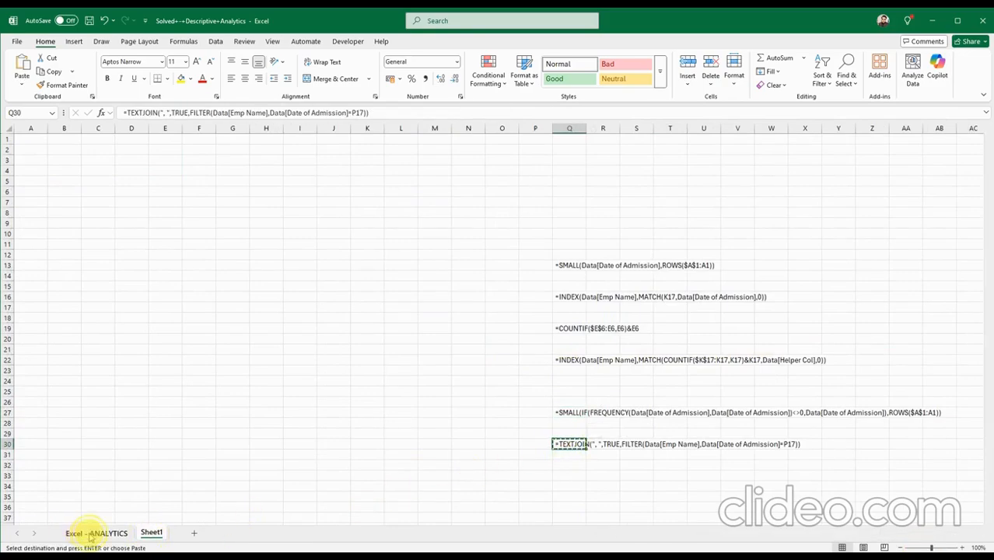
{"action": "left_click", "coordinate": [81, 533]}
{"action": "key", "text": "ctrl+v"}
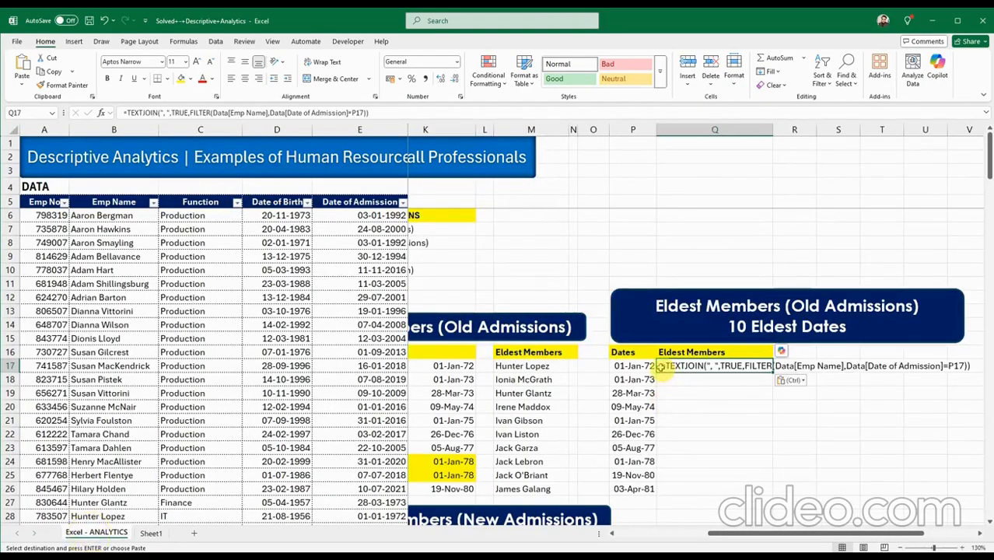
Review Q17's delimiter, ignore_empty and FILTER arguments, commit, and fill the names down to Q26.
{"action": "double_click", "coordinate": [661, 367]}
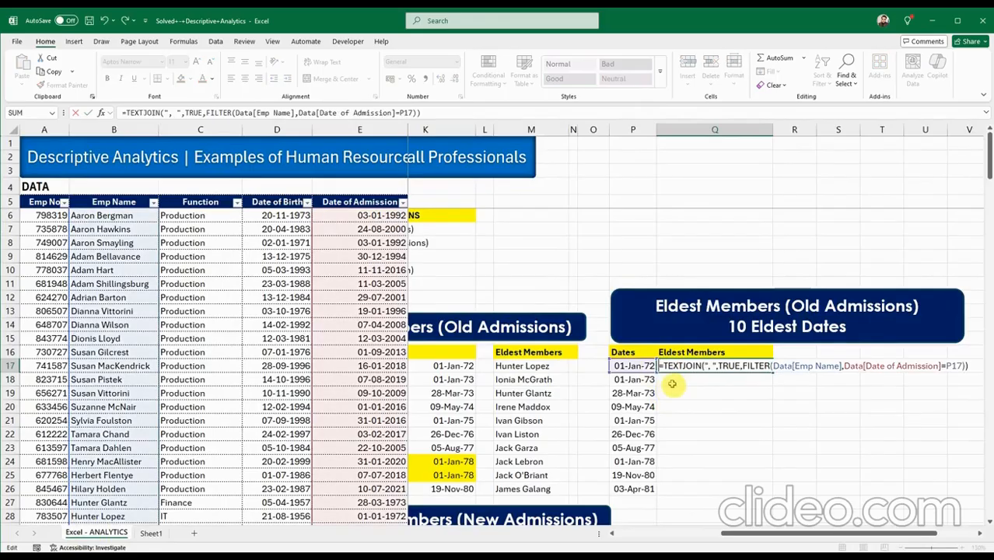
{"action": "left_click", "coordinate": [713, 365]}
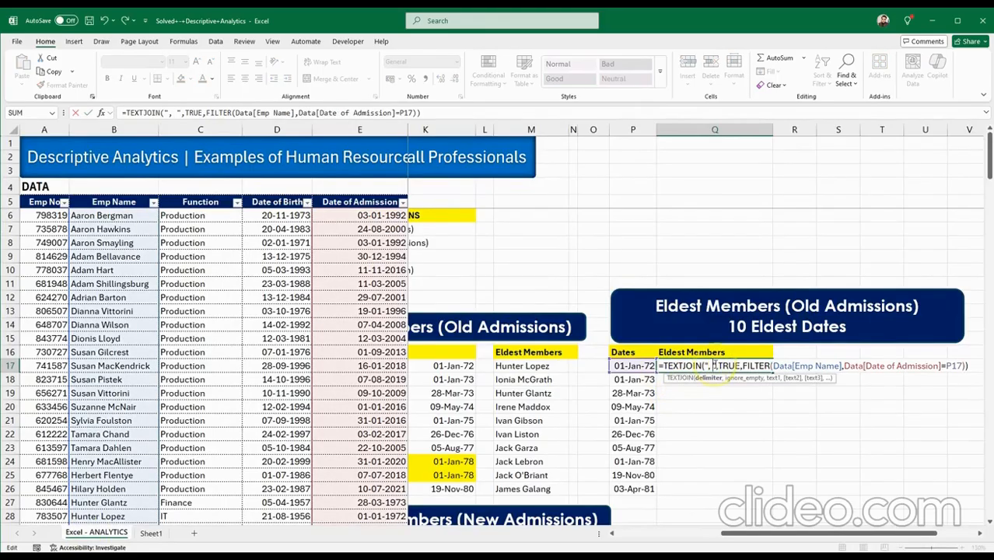
{"action": "left_click", "coordinate": [728, 365]}
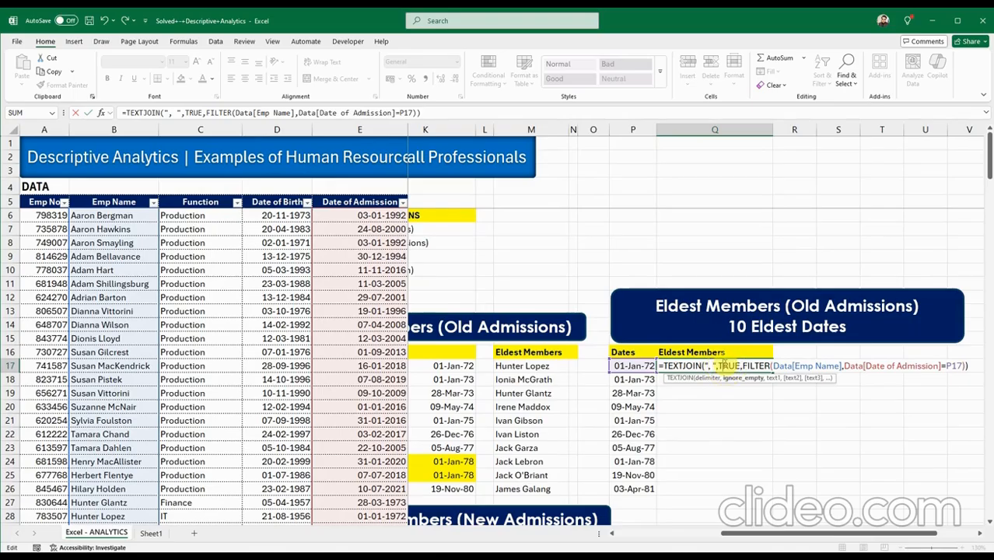
{"action": "left_click", "coordinate": [774, 366]}
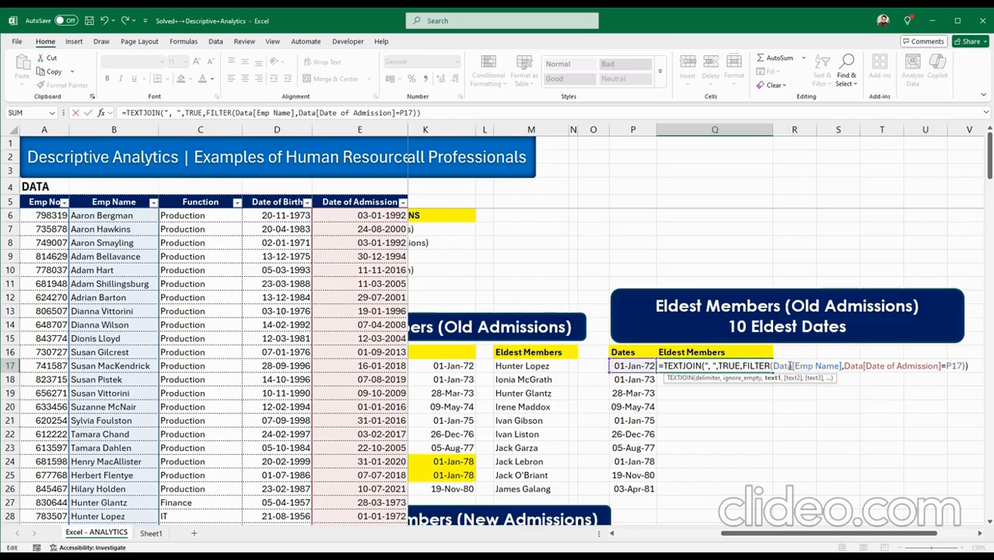
{"action": "left_click", "coordinate": [825, 366]}
{"action": "left_click", "coordinate": [852, 367]}
{"action": "left_click", "coordinate": [852, 367]}
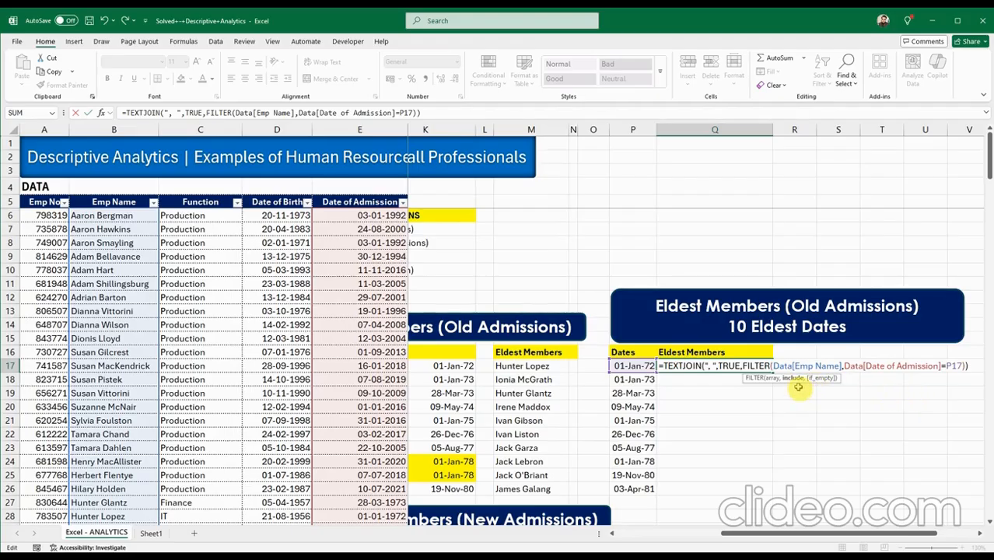
{"action": "key", "text": "Return"}
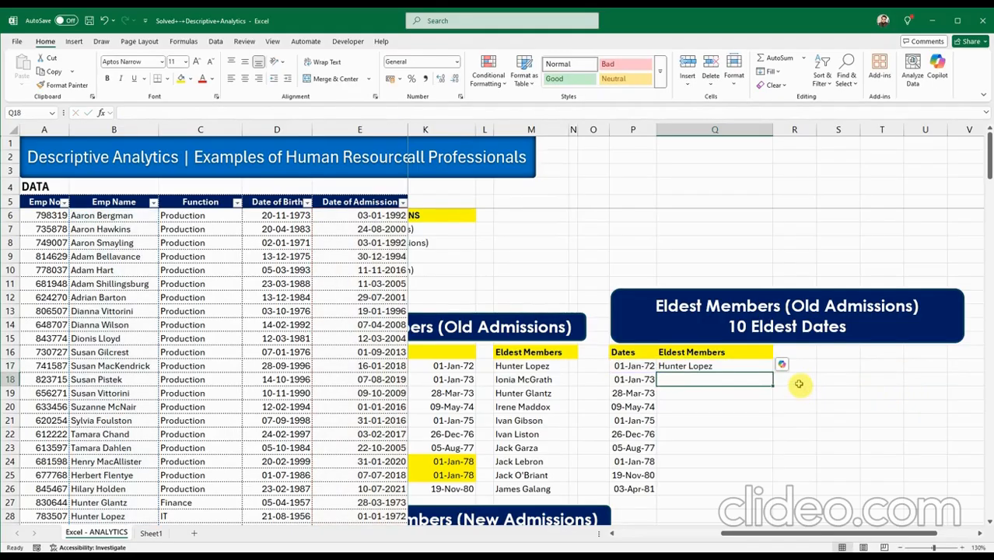
{"action": "left_click", "coordinate": [733, 367]}
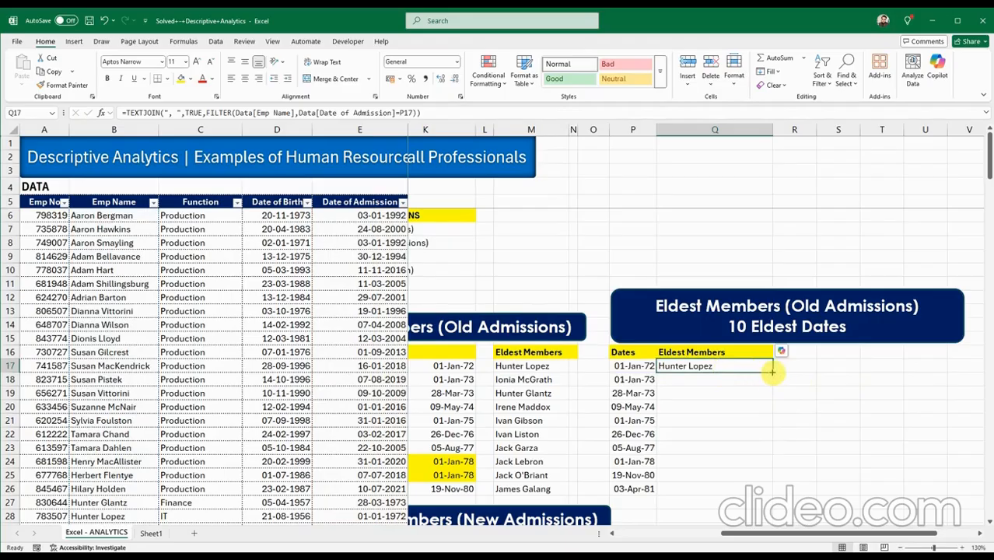
{"action": "left_click_drag", "start_coordinate": [772, 372], "coordinate": [768, 490]}
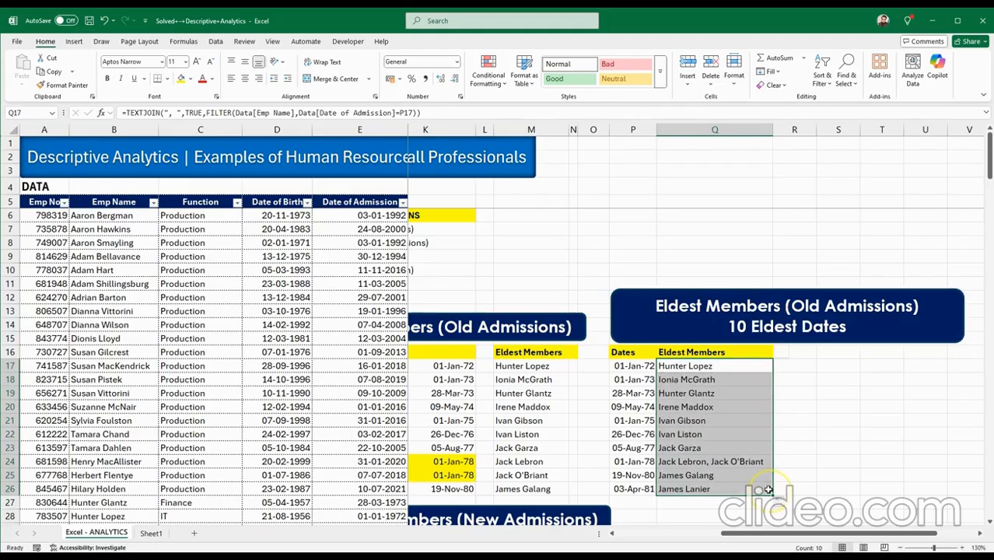
{"action": "left_click_drag", "start_coordinate": [753, 535], "coordinate": [681, 536]}
Check that Q24 lists both 01-Jan-78 members comma-separated, comparing it with M24's earlier formula.
{"action": "left_click", "coordinate": [844, 462]}
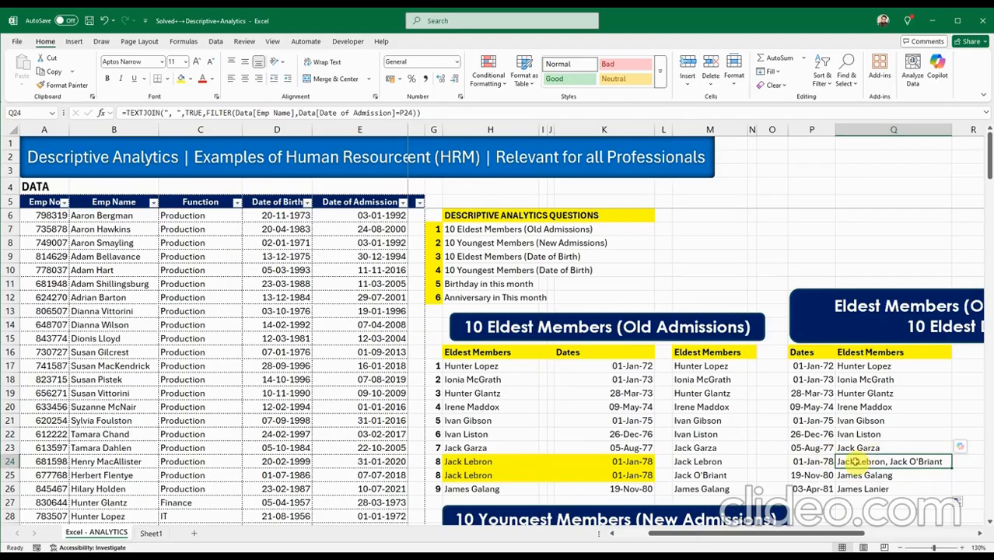
{"action": "left_click", "coordinate": [719, 464]}
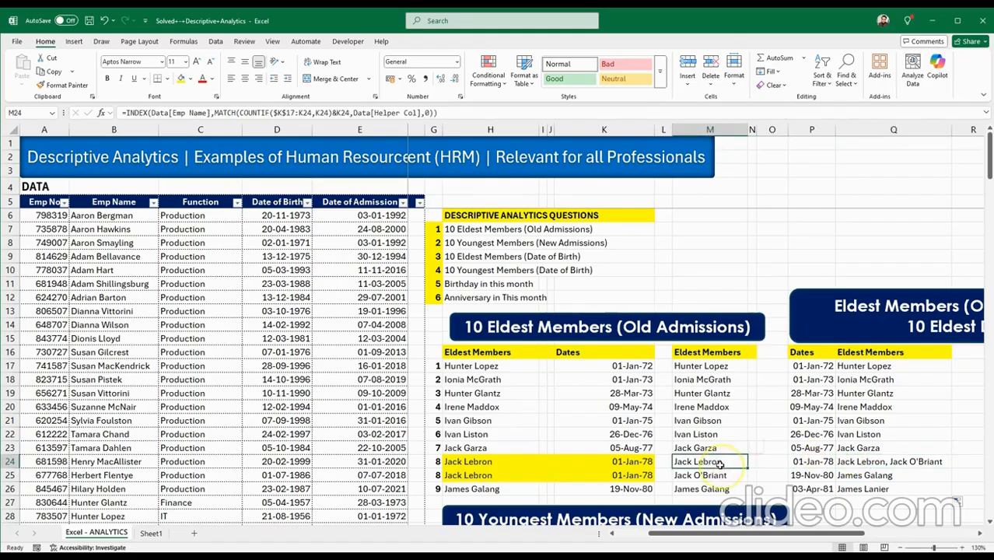
{"action": "left_click", "coordinate": [861, 463]}
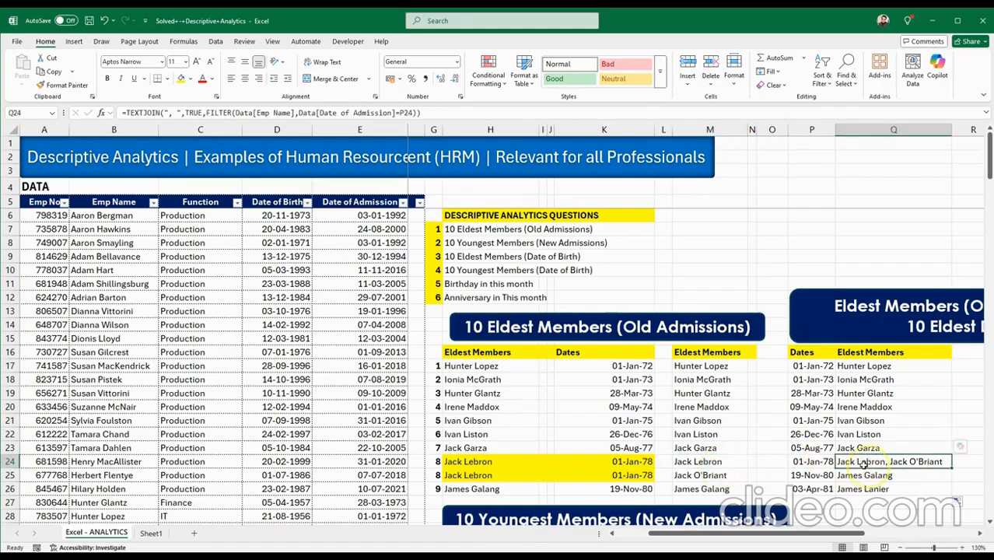
{"action": "left_click_drag", "start_coordinate": [819, 464], "coordinate": [858, 465]}
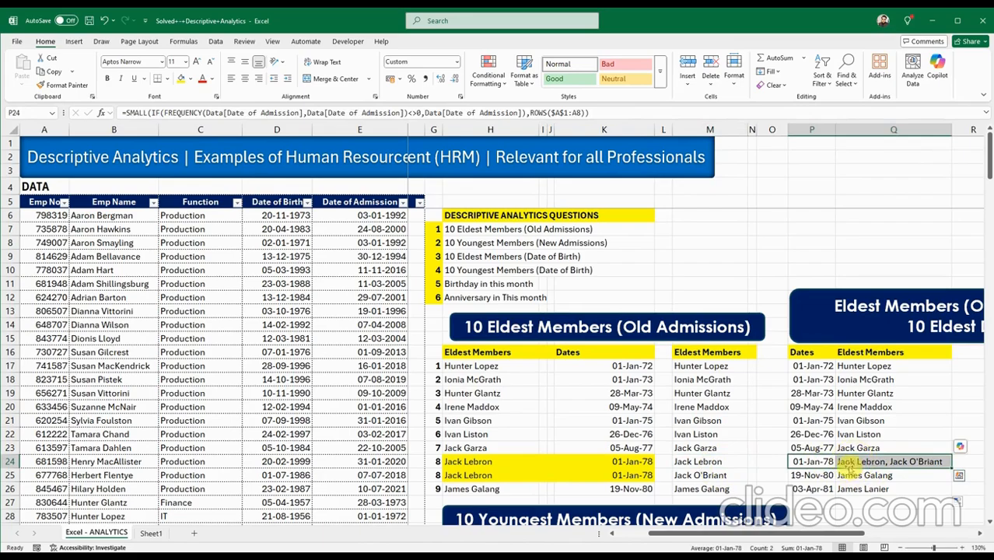
{"action": "left_click", "coordinate": [854, 463]}
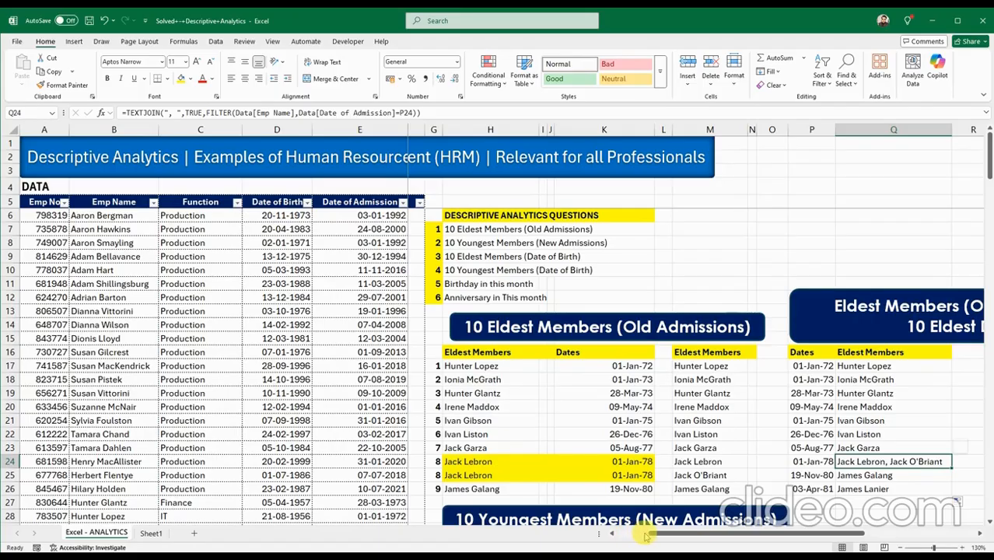
{"action": "left_click_drag", "start_coordinate": [656, 537], "coordinate": [626, 535]}
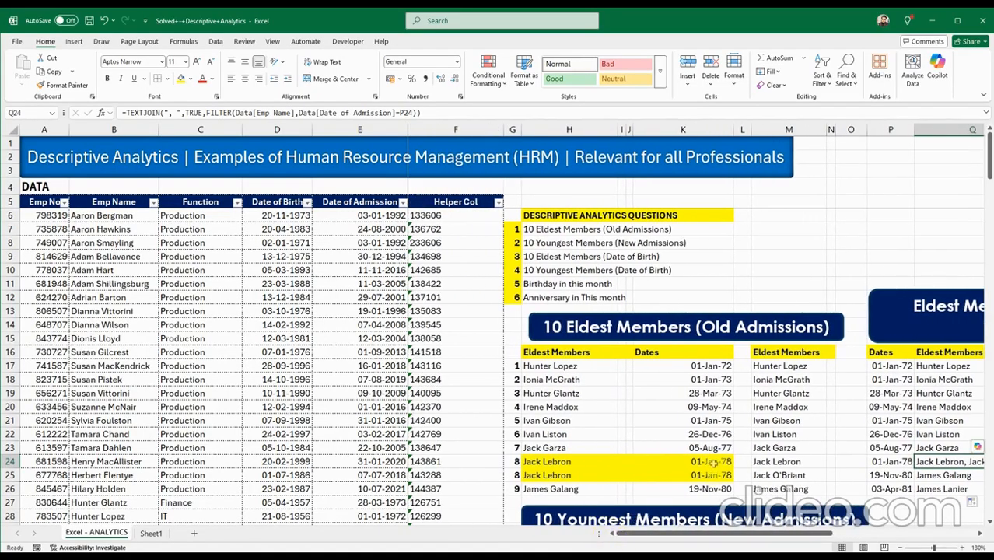
{"action": "left_click", "coordinate": [533, 242]}
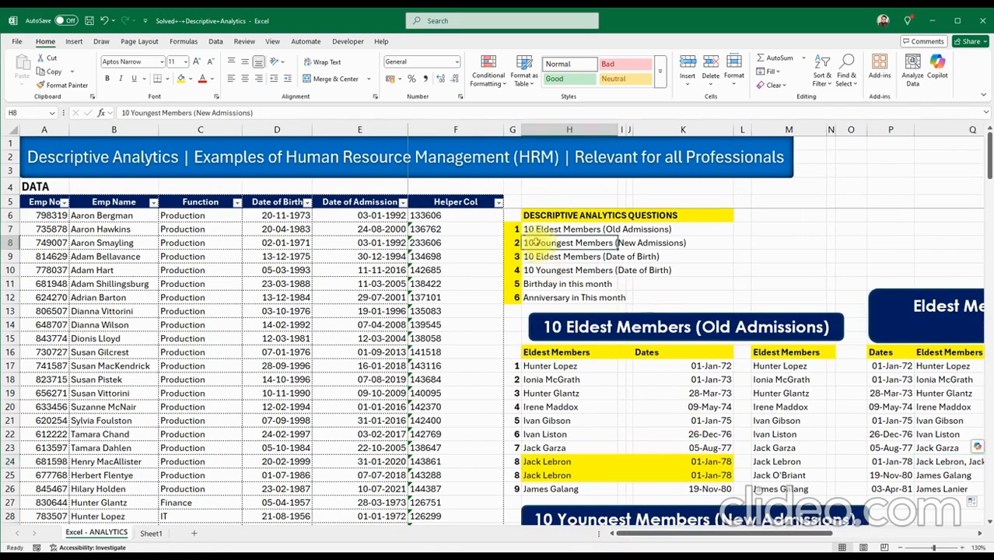
{"action": "left_click_drag", "start_coordinate": [534, 243], "coordinate": [703, 242]}
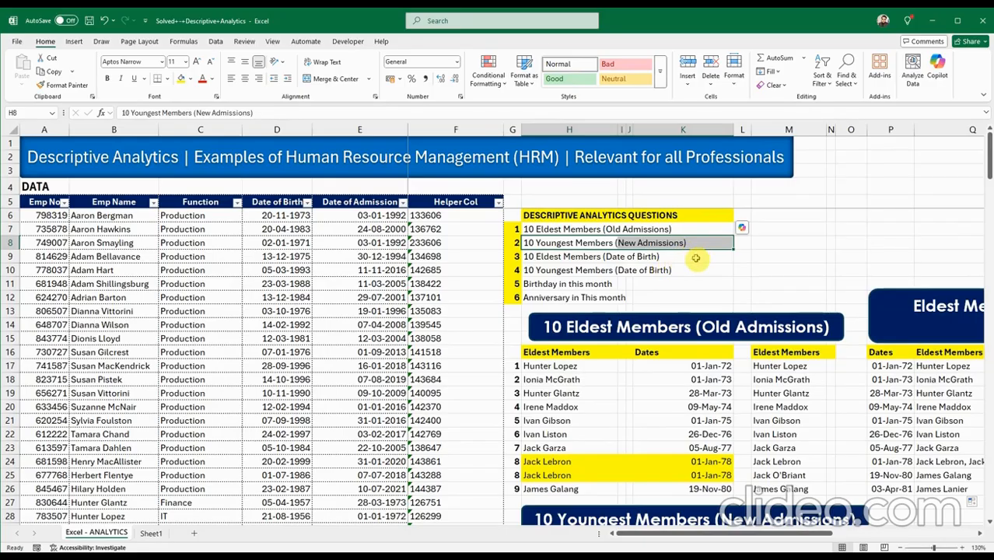
{"action": "left_click", "coordinate": [695, 258]}
{"action": "scroll", "coordinate": [563, 458], "scroll_direction": "down", "scroll_amount": 3}
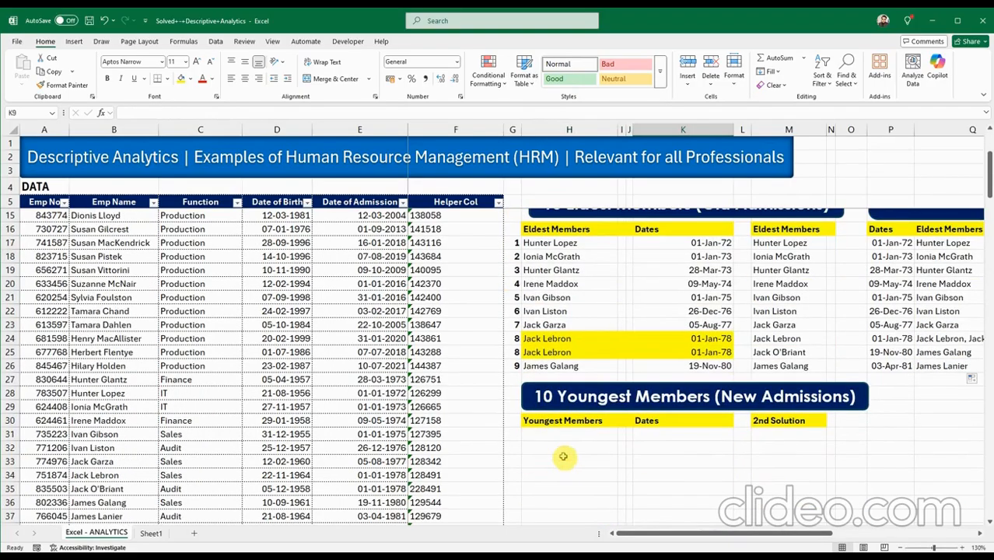
{"action": "left_click", "coordinate": [558, 435]}
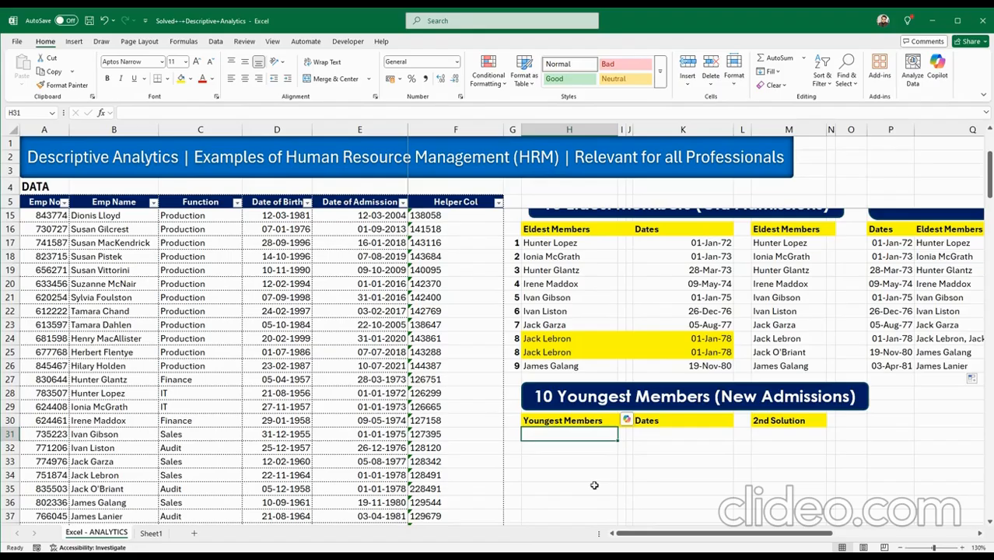
{"action": "scroll", "coordinate": [594, 485], "scroll_direction": "up", "scroll_amount": 3}
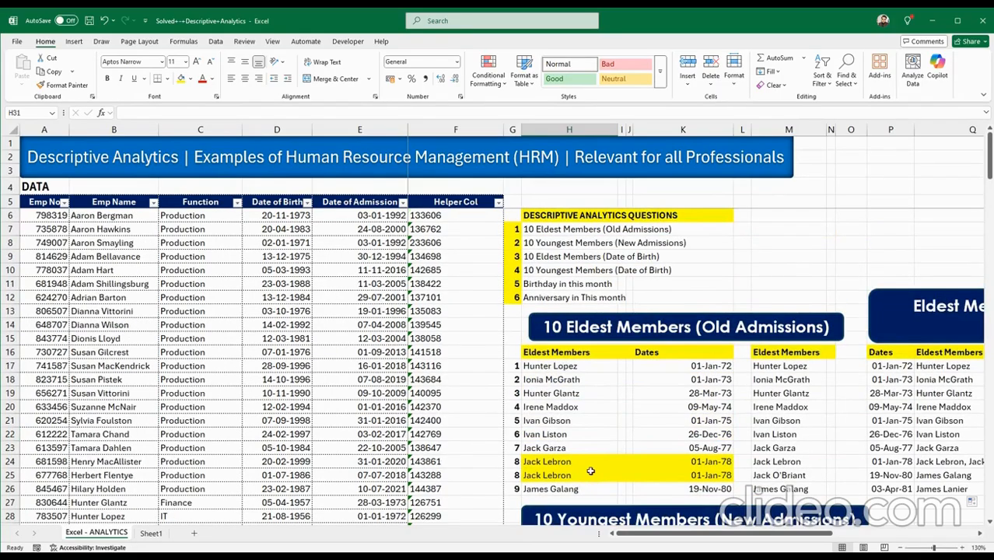
{"action": "scroll", "coordinate": [591, 470], "scroll_direction": "down", "scroll_amount": 3}
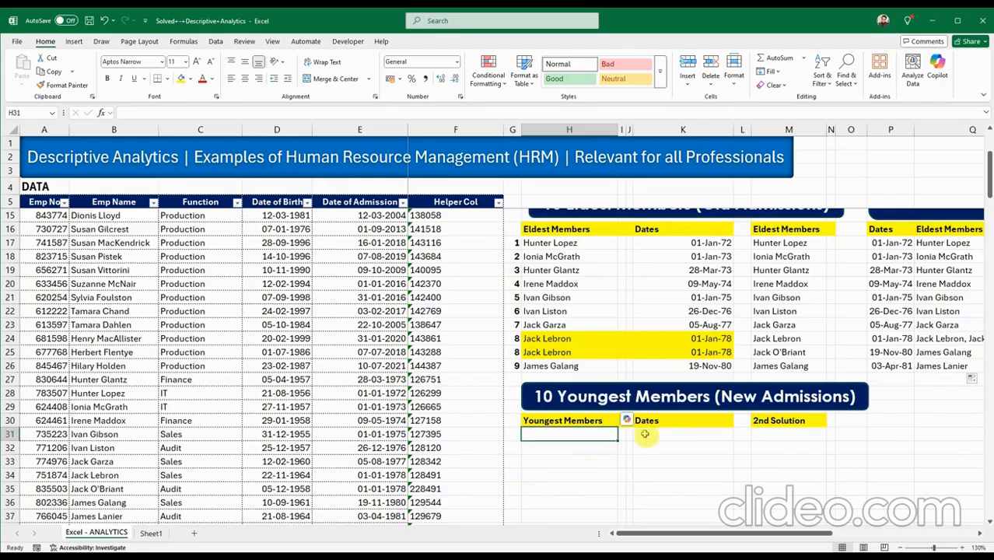
{"action": "left_click", "coordinate": [657, 437]}
{"action": "scroll", "coordinate": [659, 492], "scroll_direction": "up", "scroll_amount": 3}
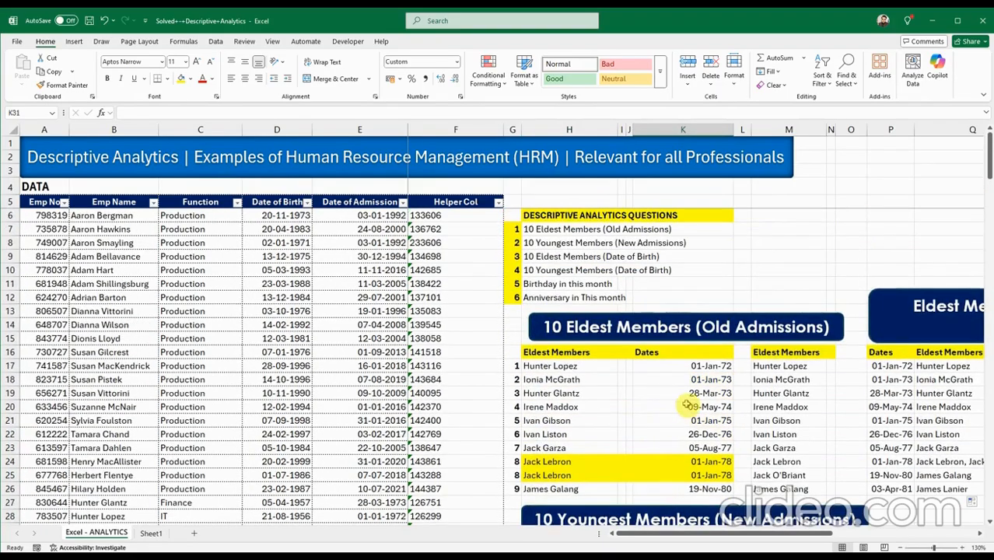
Copy K17's SMALL formula into K31 and change SMALL to LARGE.
{"action": "left_click", "coordinate": [670, 368]}
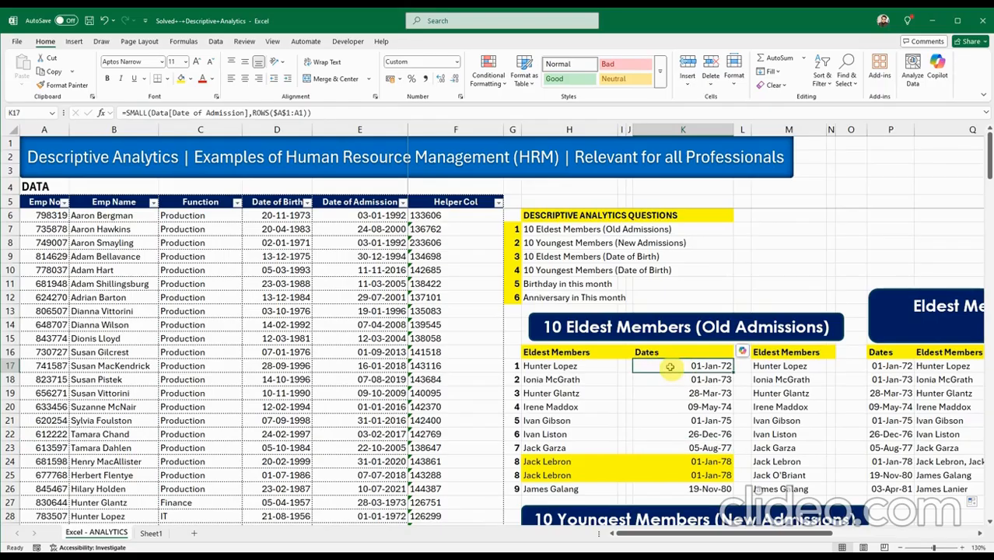
{"action": "double_click", "coordinate": [670, 367]}
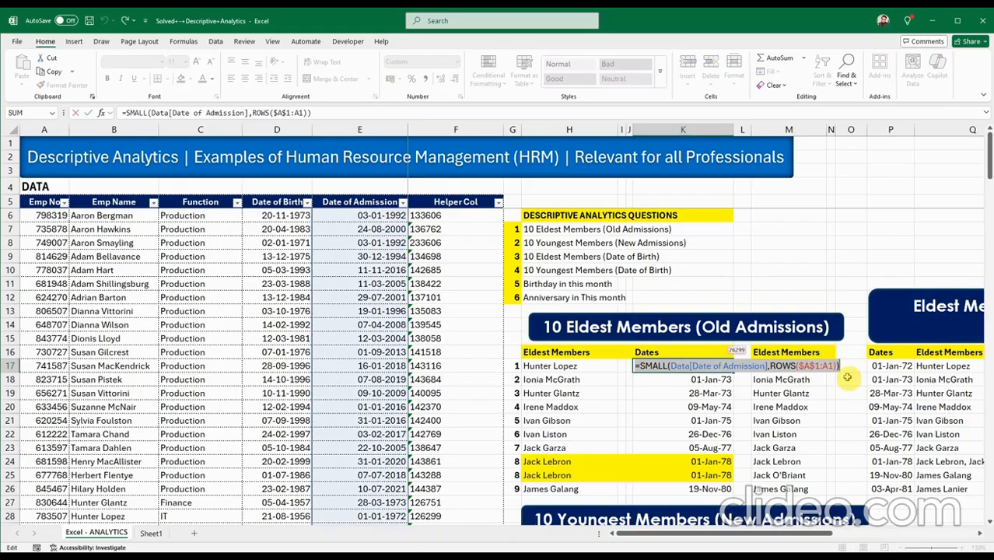
{"action": "key", "text": "Escape"}
{"action": "scroll", "coordinate": [765, 393], "scroll_direction": "down", "scroll_amount": 4}
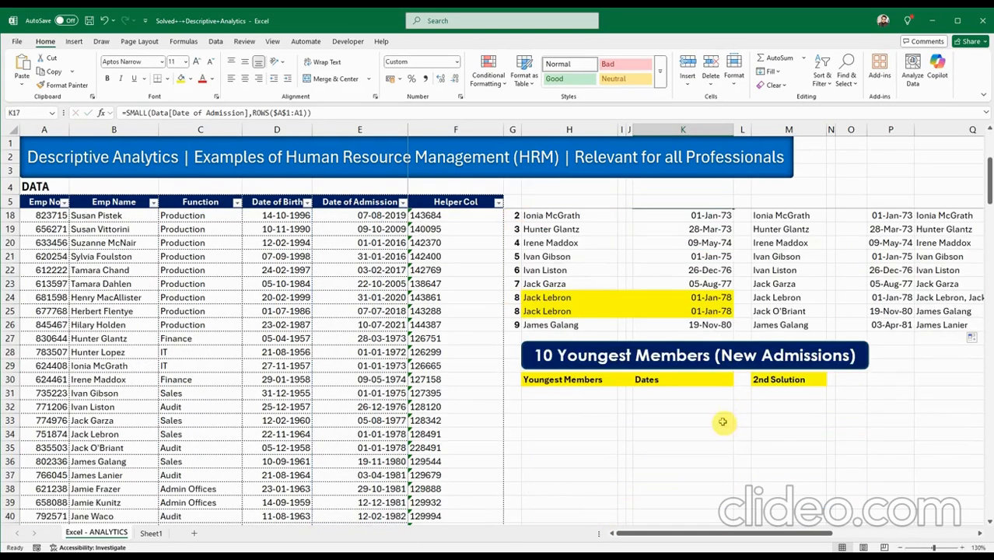
{"action": "double_click", "coordinate": [667, 395]}
{"action": "type", "text": "=SMALL(Data[Date of Admission],ROWS($A$1:A1))"}
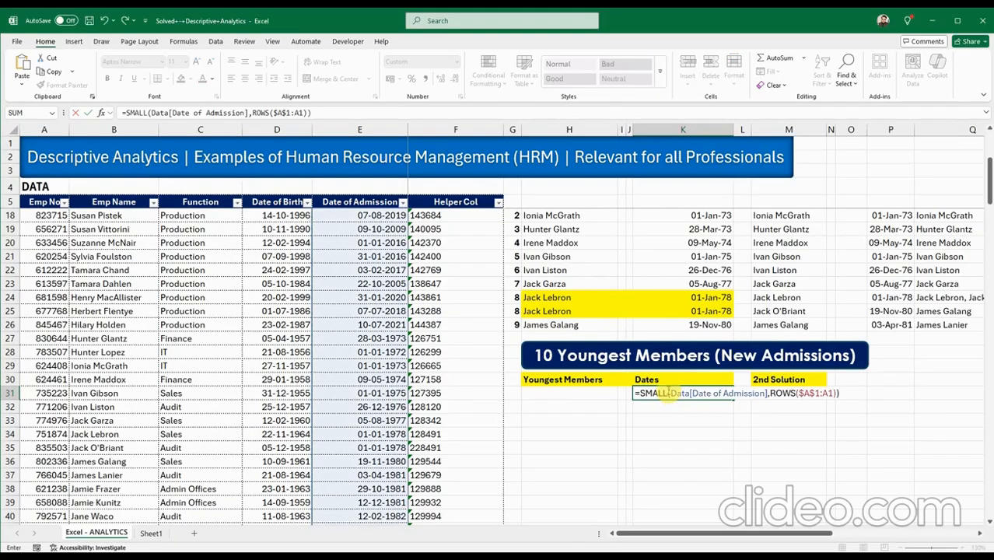
{"action": "left_click", "coordinate": [667, 394]}
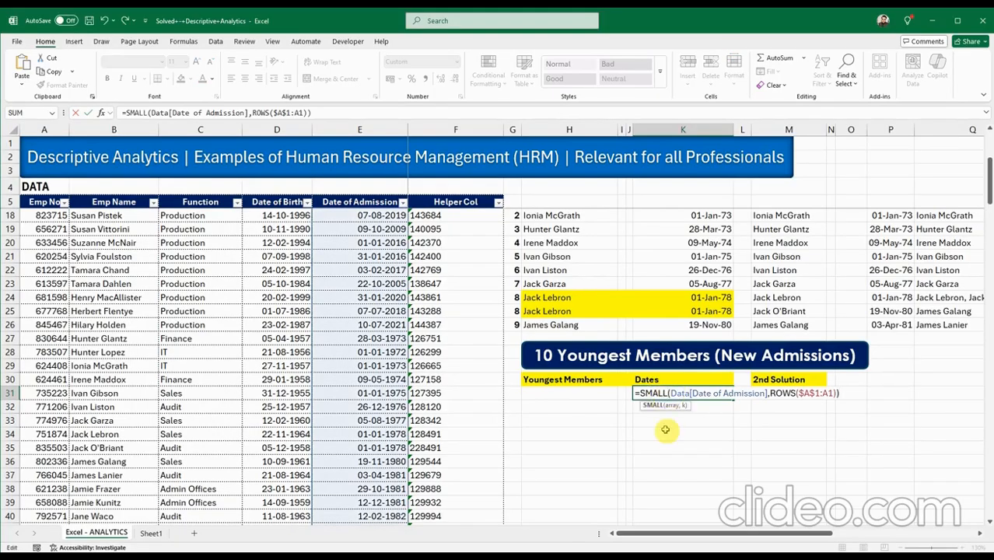
{"action": "key", "text": "BackSpace"}
{"action": "key", "text": "BackSpace"}
{"action": "key", "text": "BackSpace"}
{"action": "key", "text": "BackSpace"}
{"action": "key", "text": "BackSpace"}
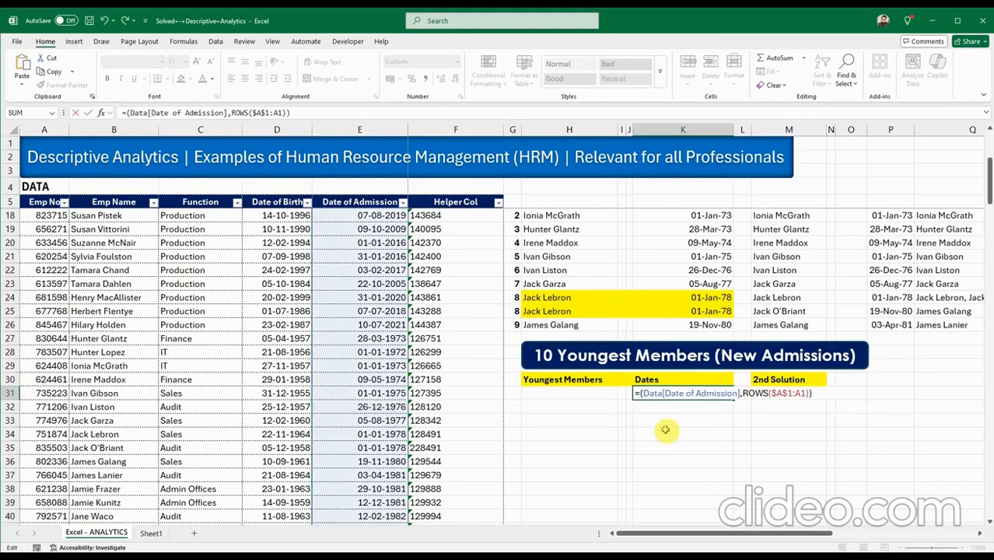
{"action": "type", "text": "L"}
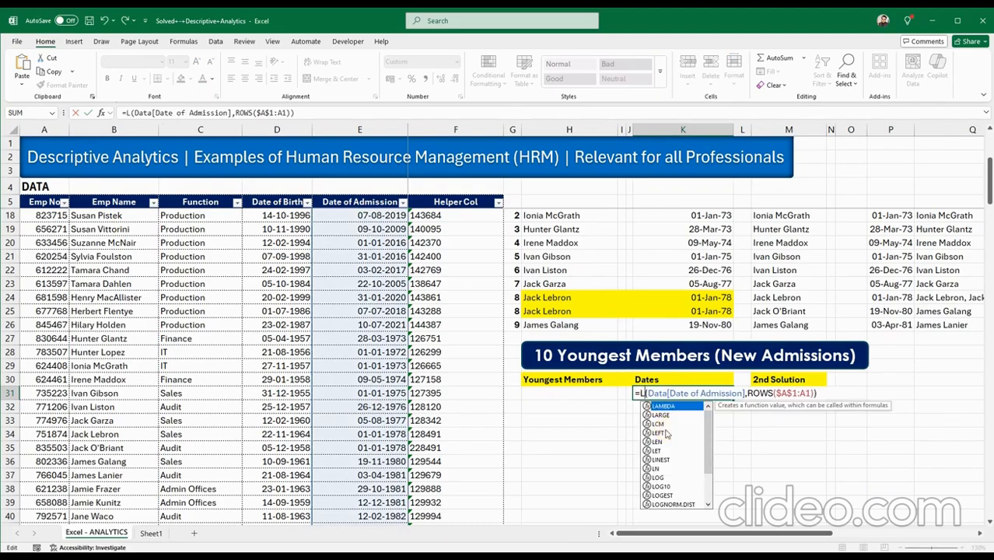
{"action": "type", "text": "A"}
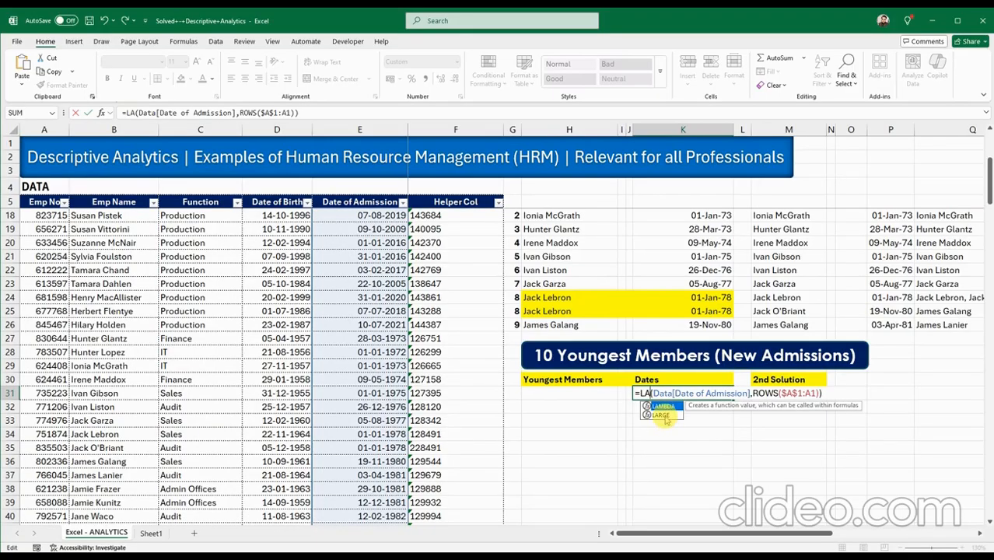
{"action": "type", "text": "RGE"}
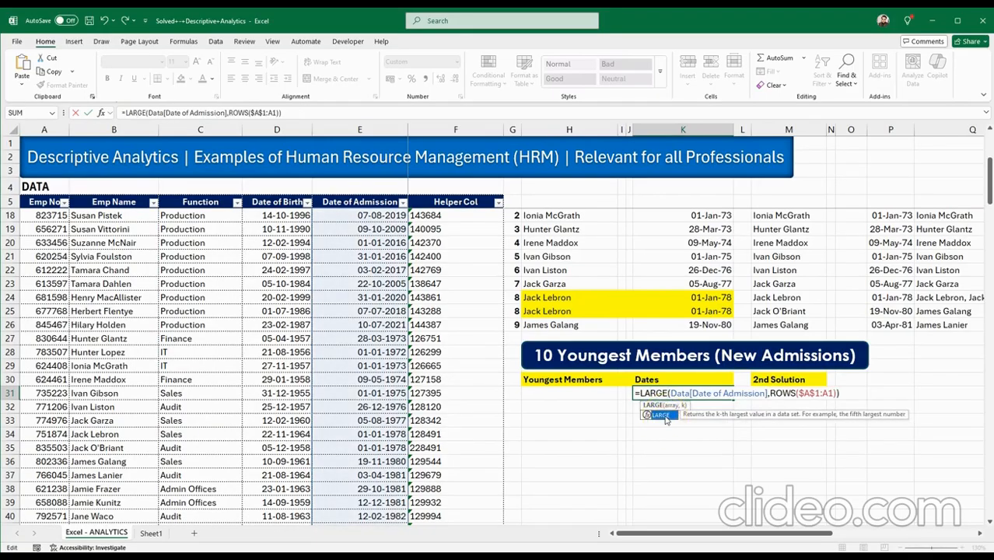
{"action": "key", "text": "Return"}
Fill K31's LARGE formula down to K40, listing 16-Oct-23 through 17-Jun-23.
{"action": "left_click", "coordinate": [709, 395]}
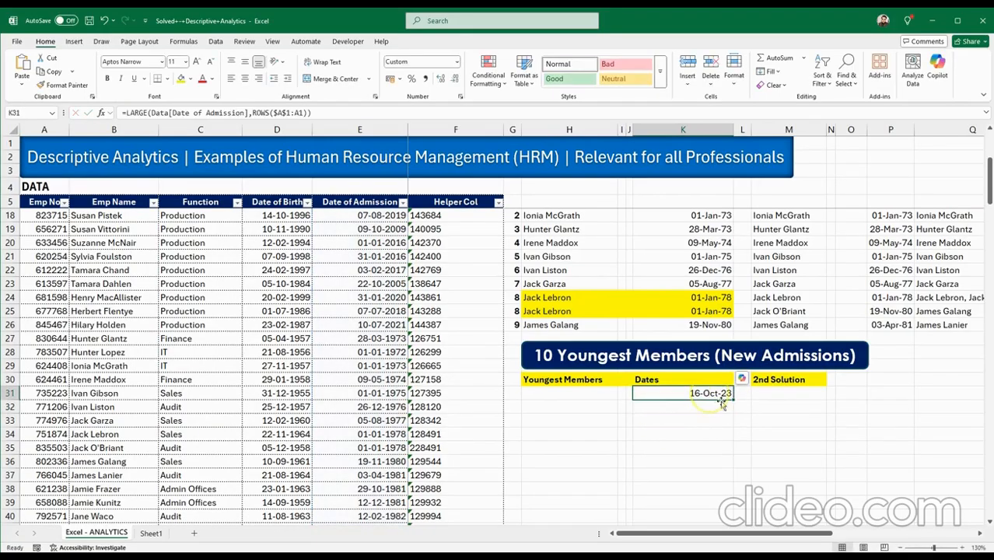
{"action": "left_click_drag", "start_coordinate": [732, 399], "coordinate": [728, 516]}
{"action": "scroll", "coordinate": [747, 475], "scroll_direction": "down", "scroll_amount": 1}
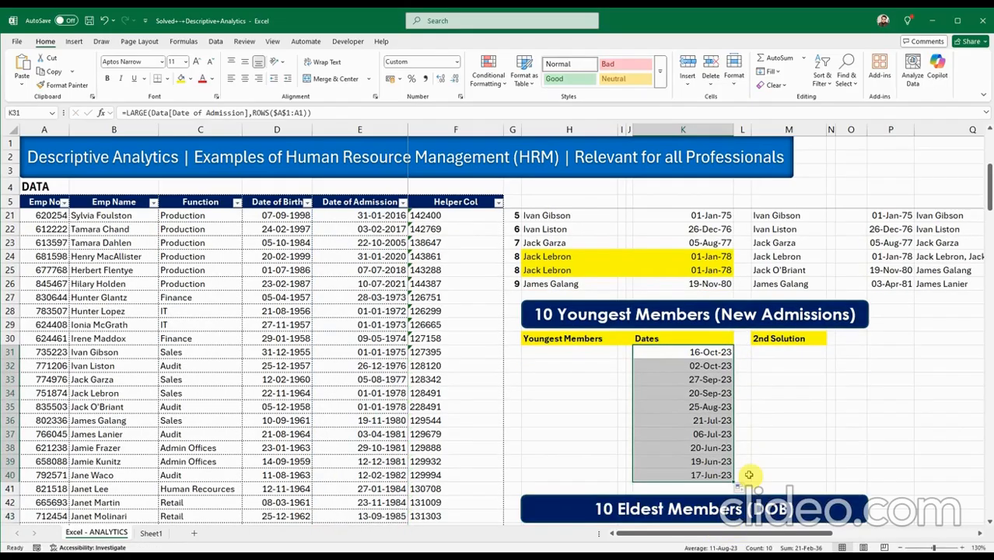
{"action": "left_click", "coordinate": [697, 353]}
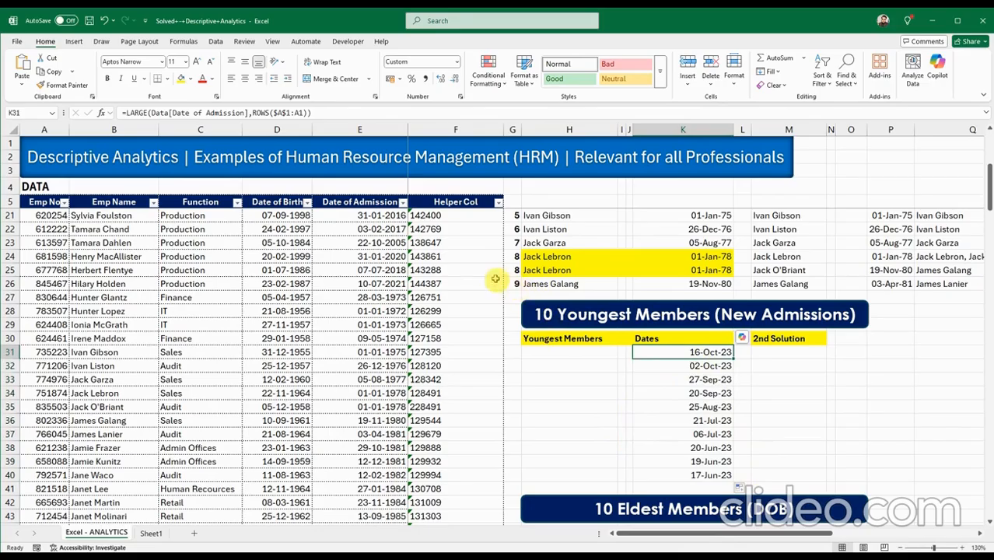
{"action": "left_click", "coordinate": [404, 202]}
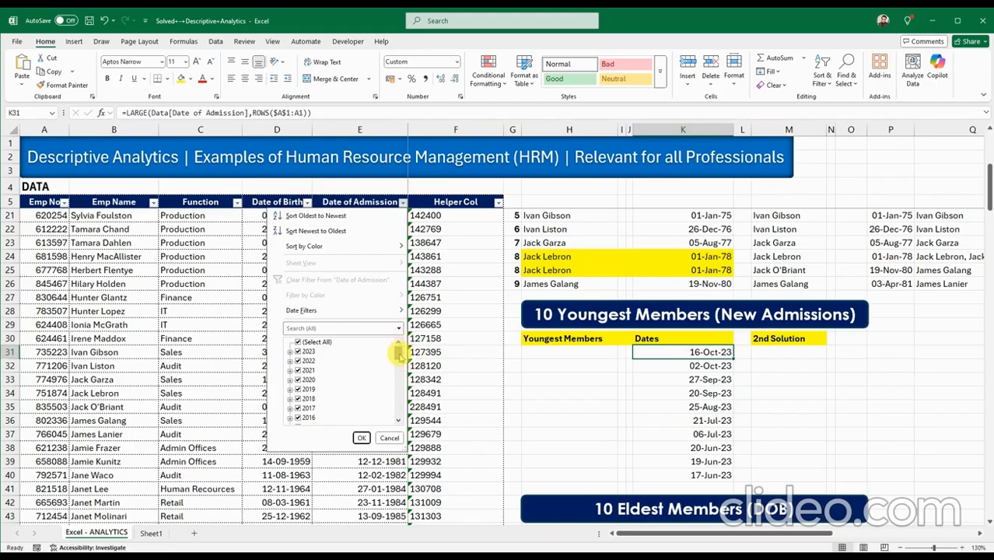
{"action": "left_click", "coordinate": [289, 351]}
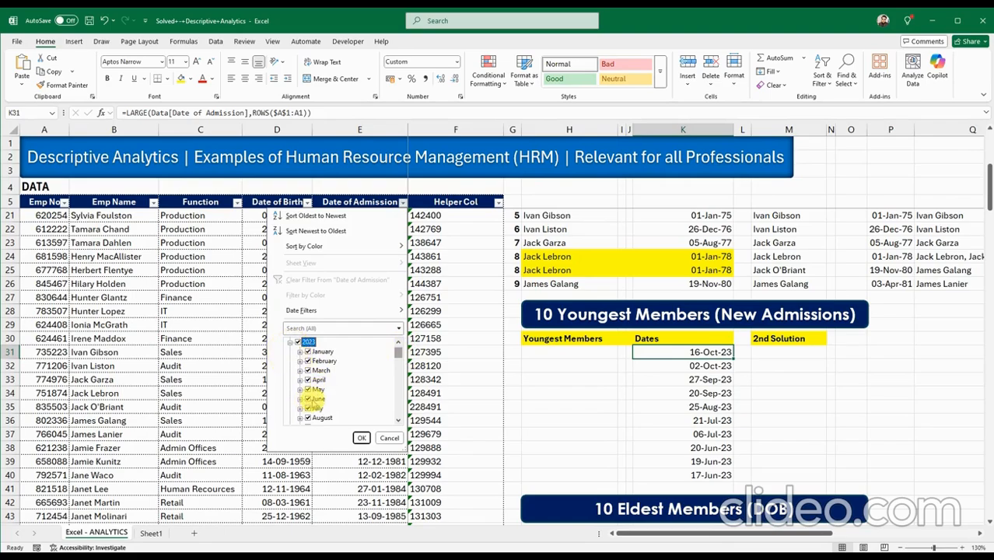
{"action": "left_click", "coordinate": [300, 399]}
{"action": "scroll", "coordinate": [302, 403], "scroll_direction": "down", "scroll_amount": 2}
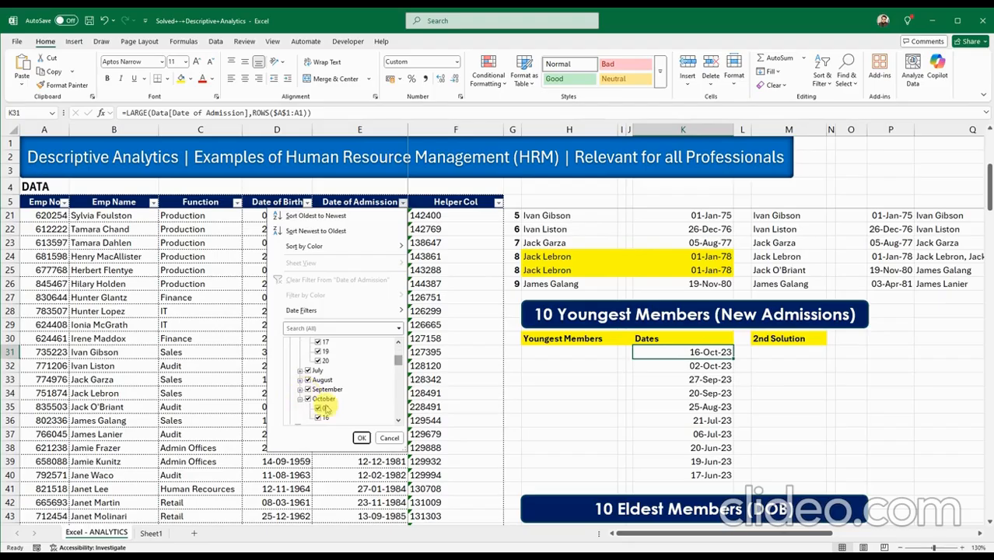
{"action": "left_click", "coordinate": [300, 398]}
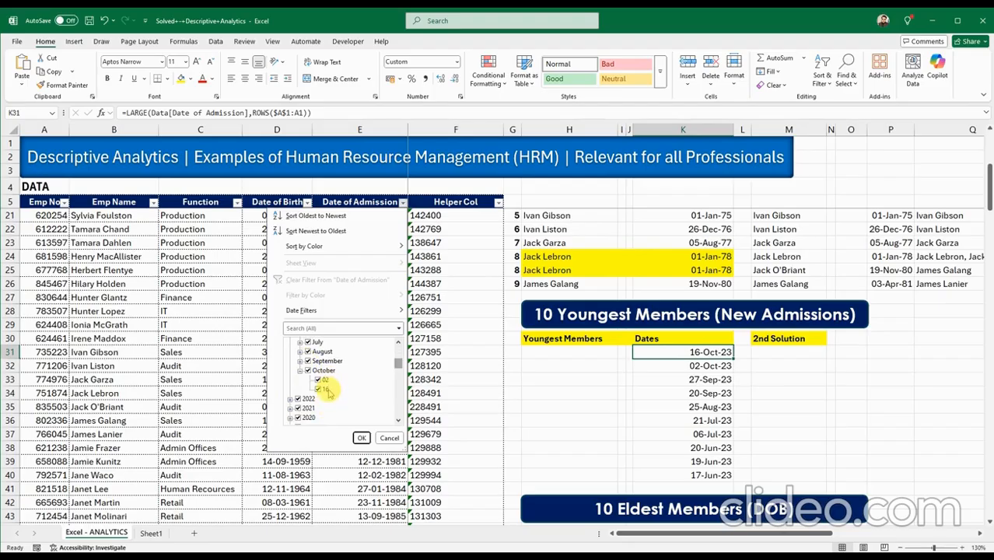
{"action": "left_click", "coordinate": [388, 437]}
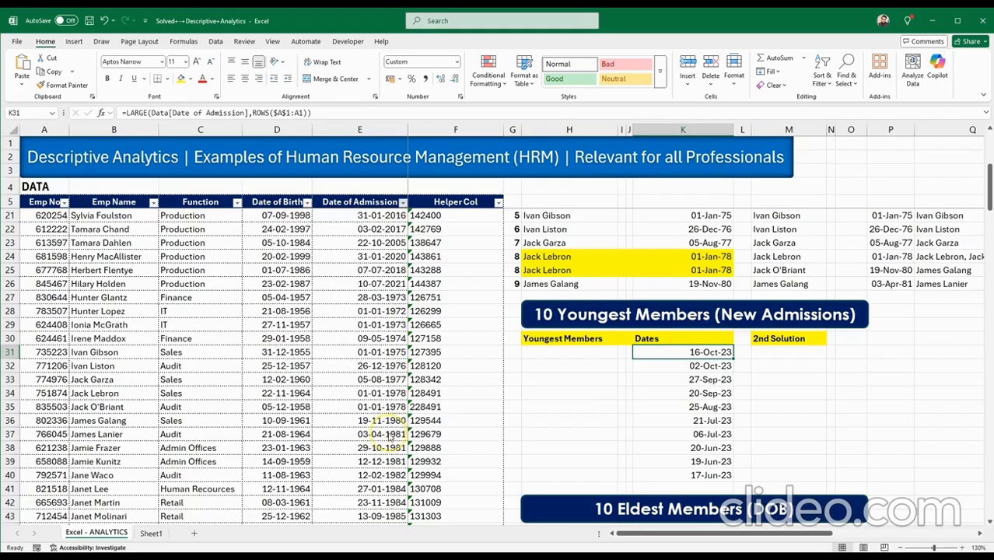
{"action": "left_click", "coordinate": [706, 379]}
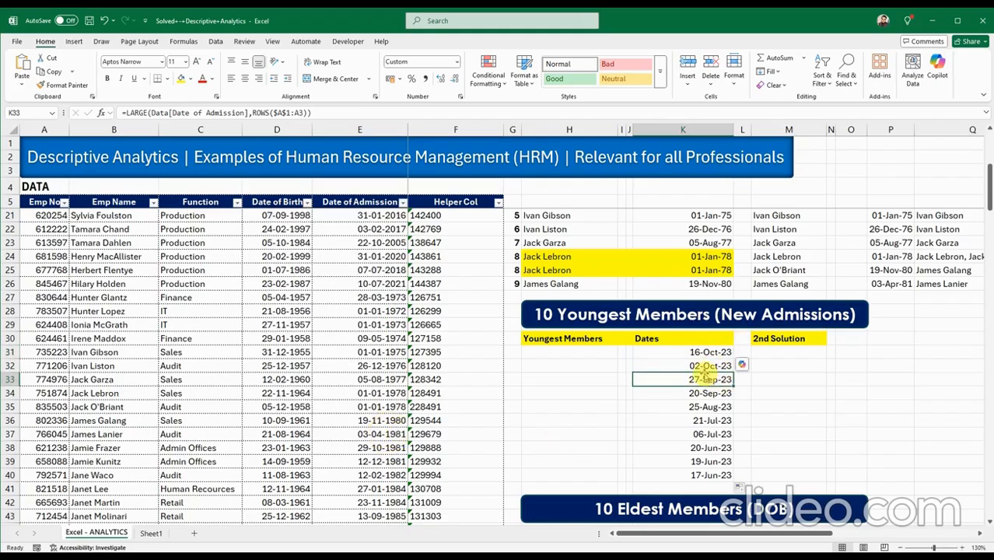
{"action": "left_click", "coordinate": [696, 366]}
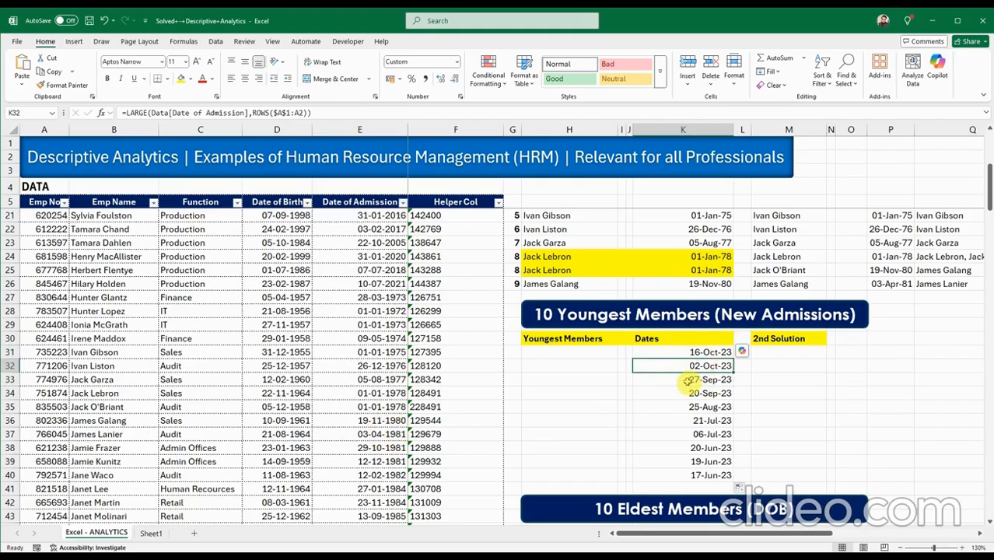
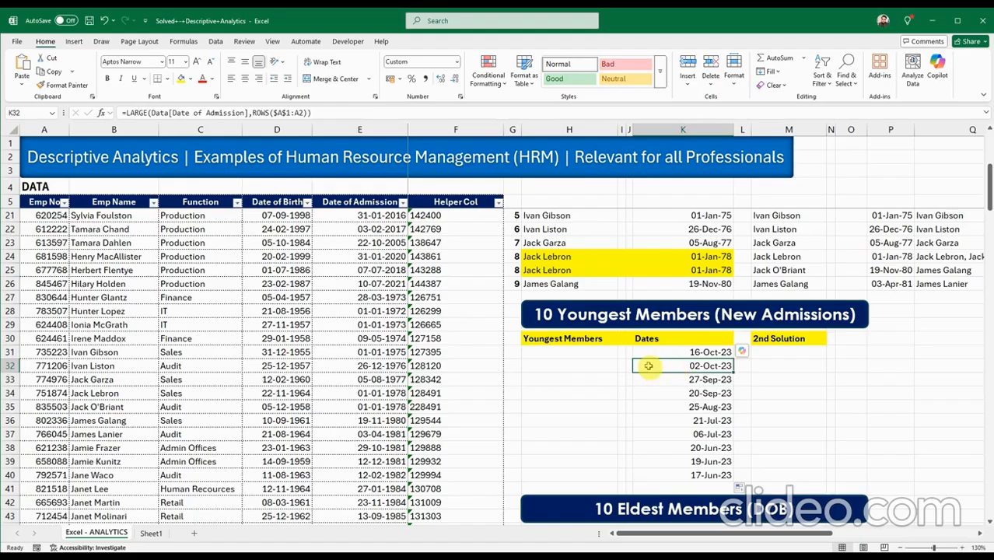
{"action": "left_click", "coordinate": [576, 352]}
{"action": "scroll", "coordinate": [571, 405], "scroll_direction": "up", "scroll_amount": 4}
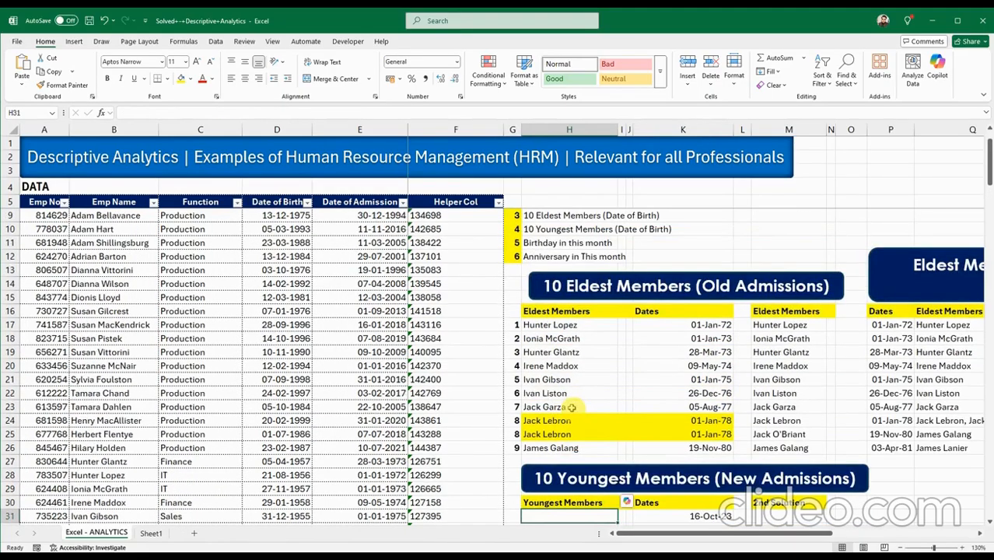
{"action": "left_click", "coordinate": [549, 325]}
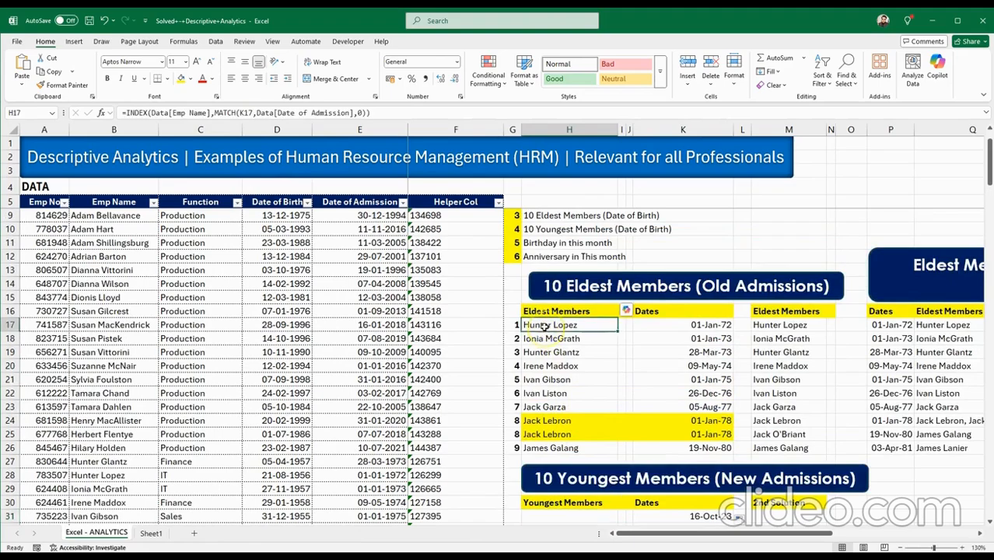
{"action": "double_click", "coordinate": [544, 325]}
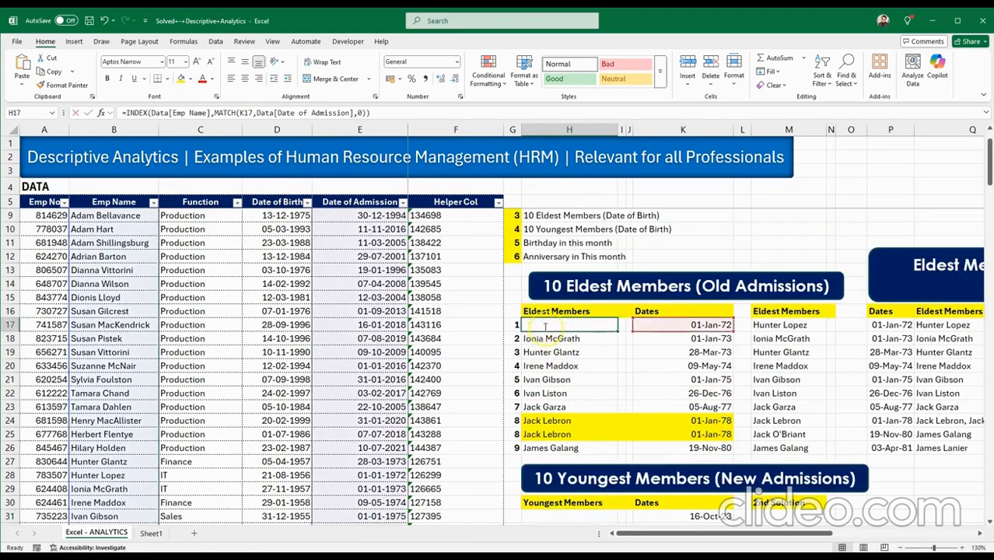
{"action": "left_click_drag", "start_coordinate": [735, 328], "coordinate": [804, 330]}
{"action": "key", "text": "ctrl+c"}
{"action": "key", "text": "Escape"}
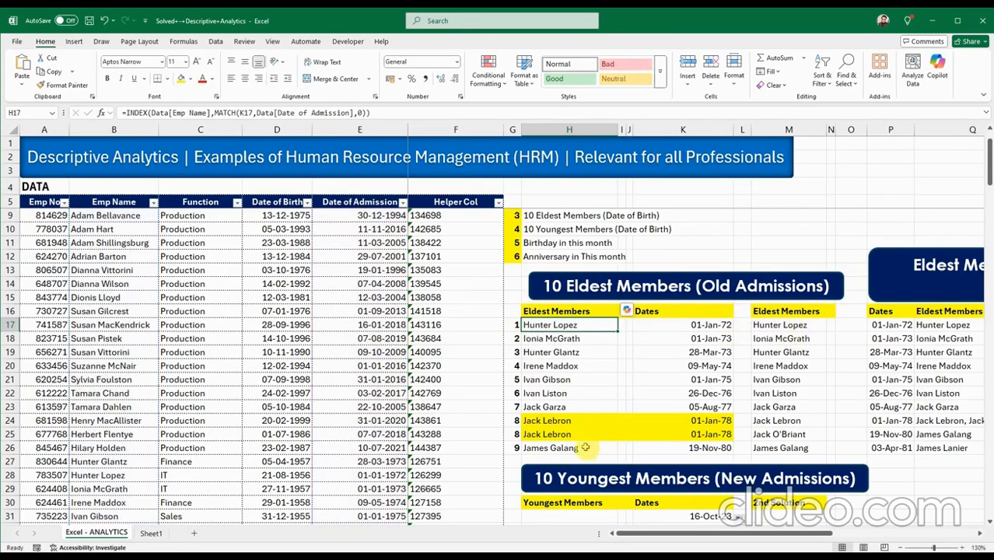
{"action": "scroll", "coordinate": [581, 442], "scroll_direction": "down", "scroll_amount": 3}
Review the Helper Col column and its F22 formula before filling H31.
{"action": "left_click", "coordinate": [552, 393]}
{"action": "double_click", "coordinate": [552, 393]}
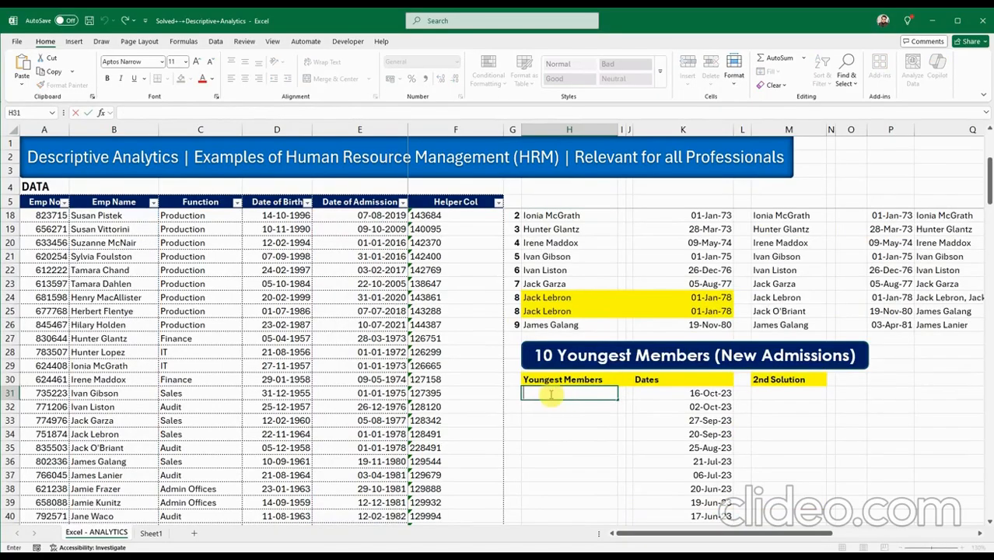
{"action": "key", "text": "Escape"}
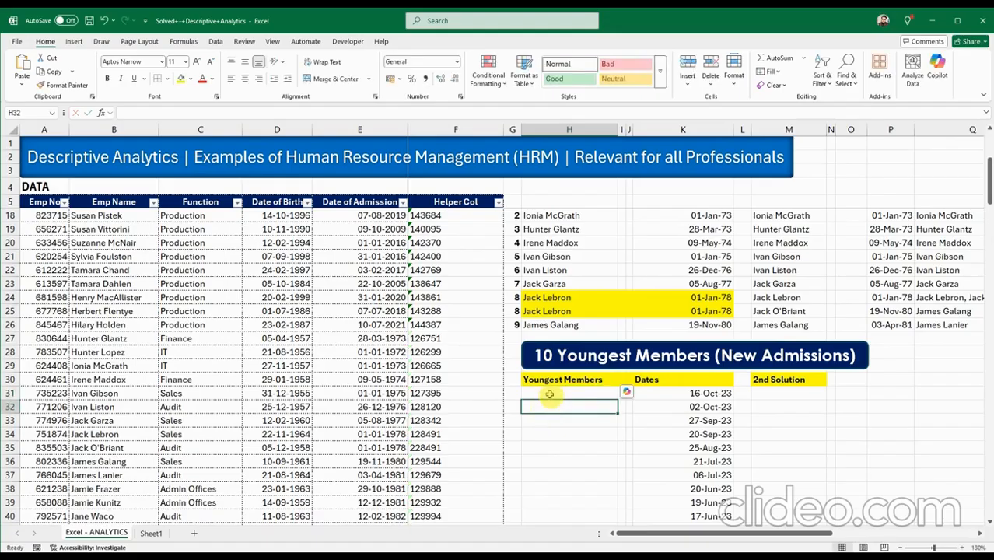
{"action": "scroll", "coordinate": [541, 467], "scroll_direction": "up", "scroll_amount": 4}
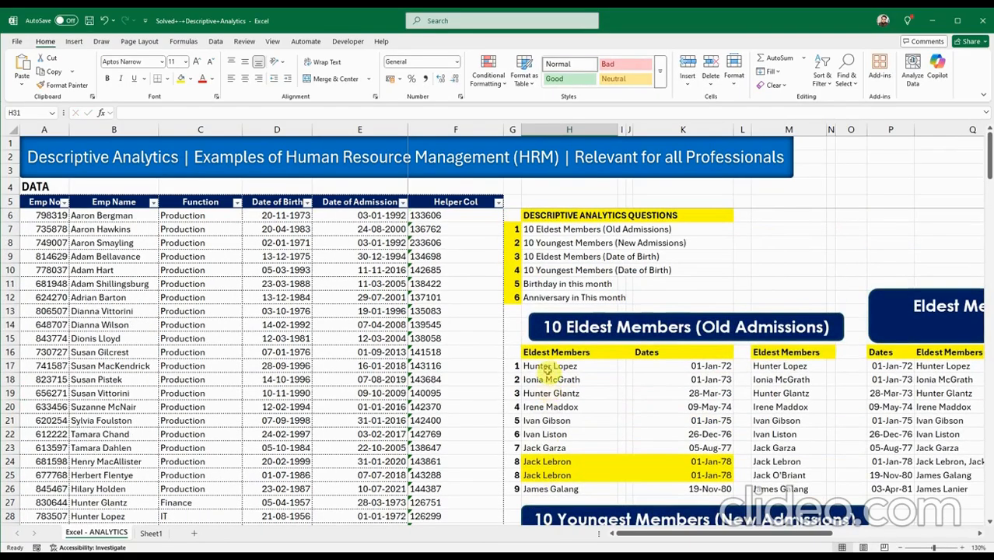
{"action": "scroll", "coordinate": [568, 470], "scroll_direction": "down", "scroll_amount": 2}
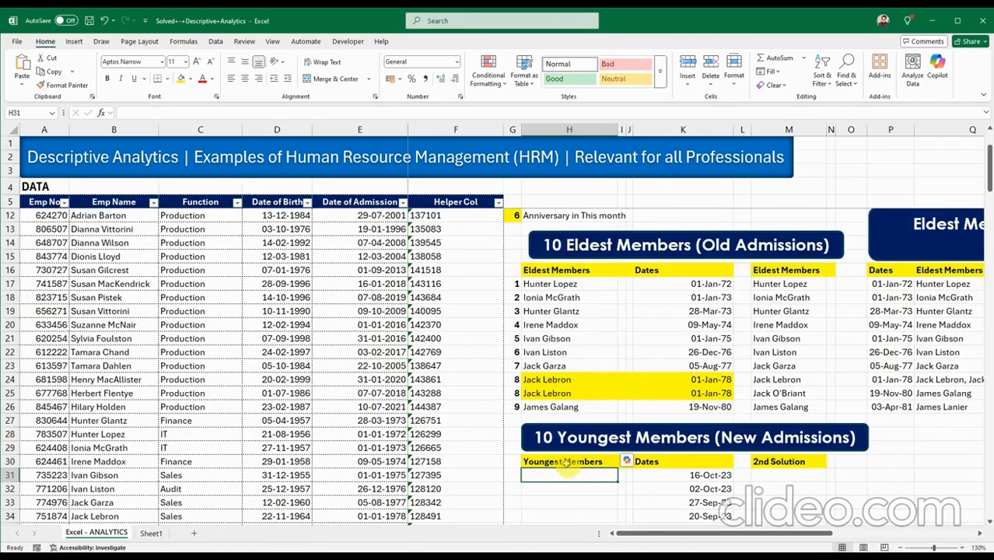
{"action": "scroll", "coordinate": [566, 463], "scroll_direction": "down", "scroll_amount": 1}
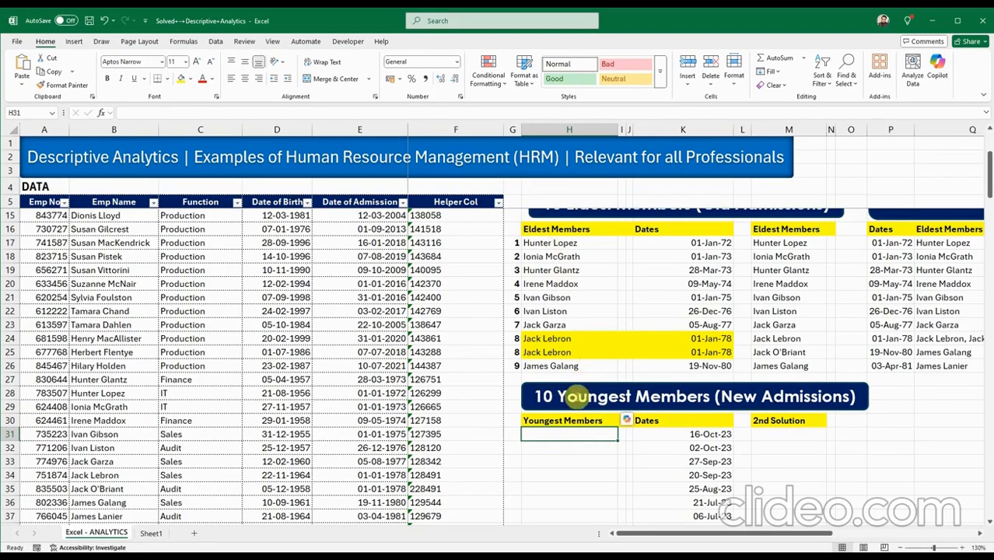
{"action": "scroll", "coordinate": [568, 420], "scroll_direction": "down", "scroll_amount": 2}
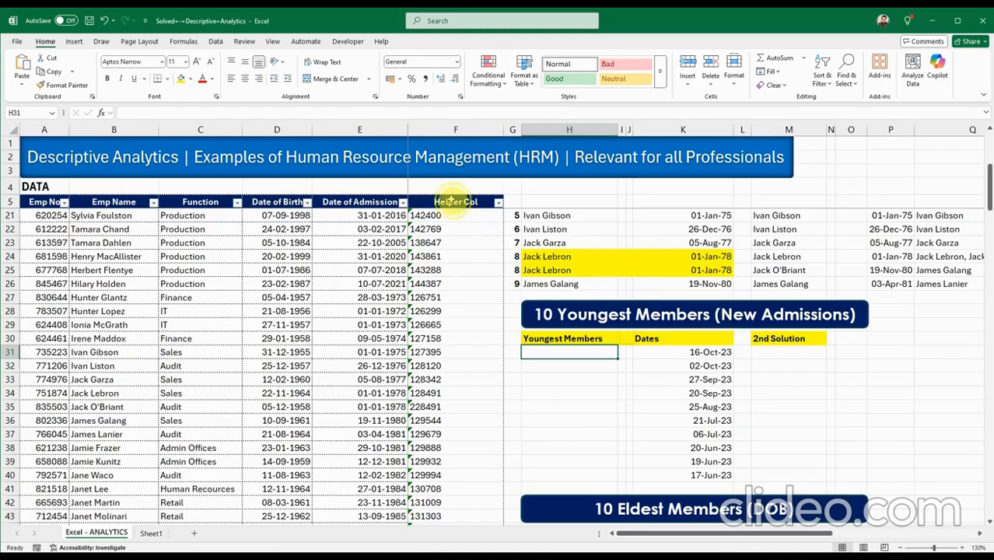
{"action": "left_click", "coordinate": [455, 129]}
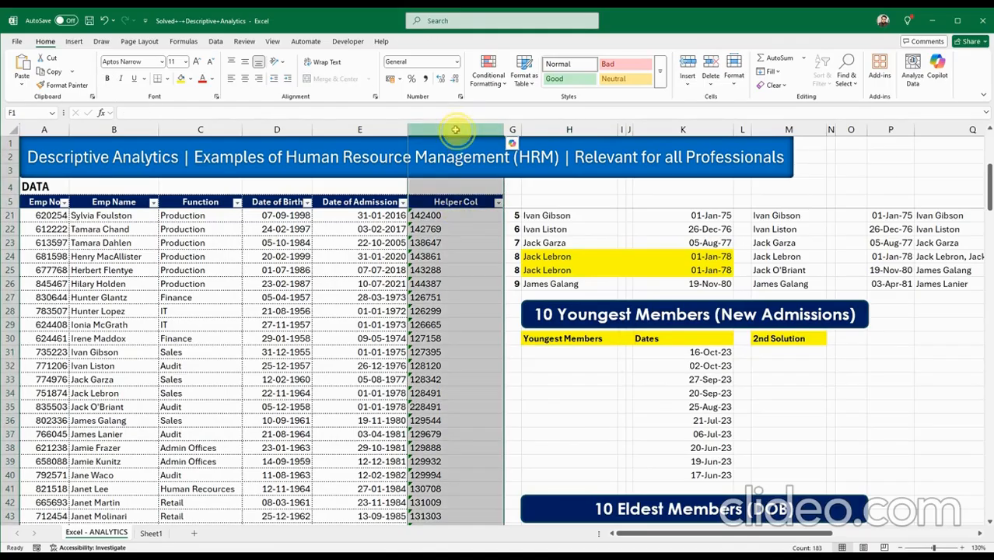
{"action": "left_click", "coordinate": [449, 226]}
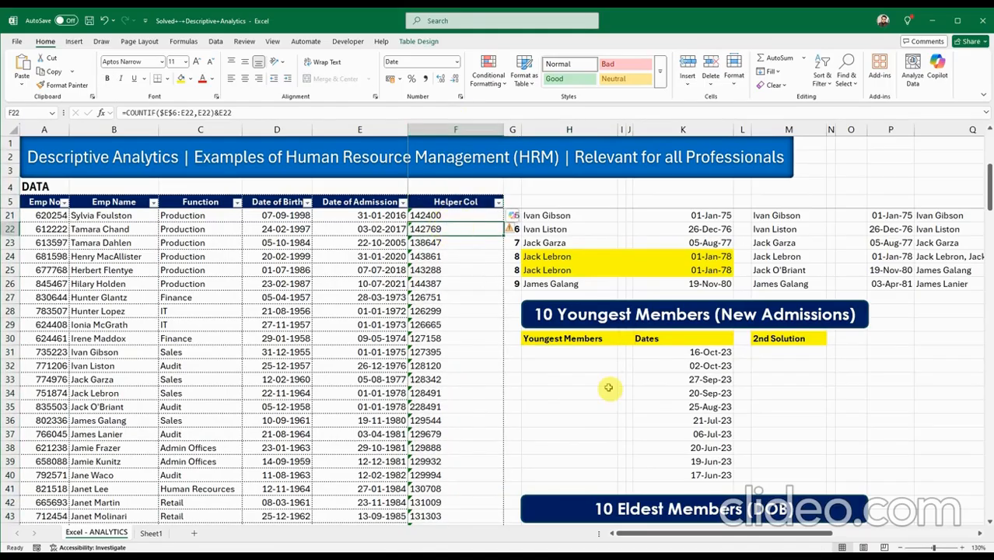
{"action": "left_click", "coordinate": [572, 352]}
{"action": "scroll", "coordinate": [580, 423], "scroll_direction": "up", "scroll_amount": 4}
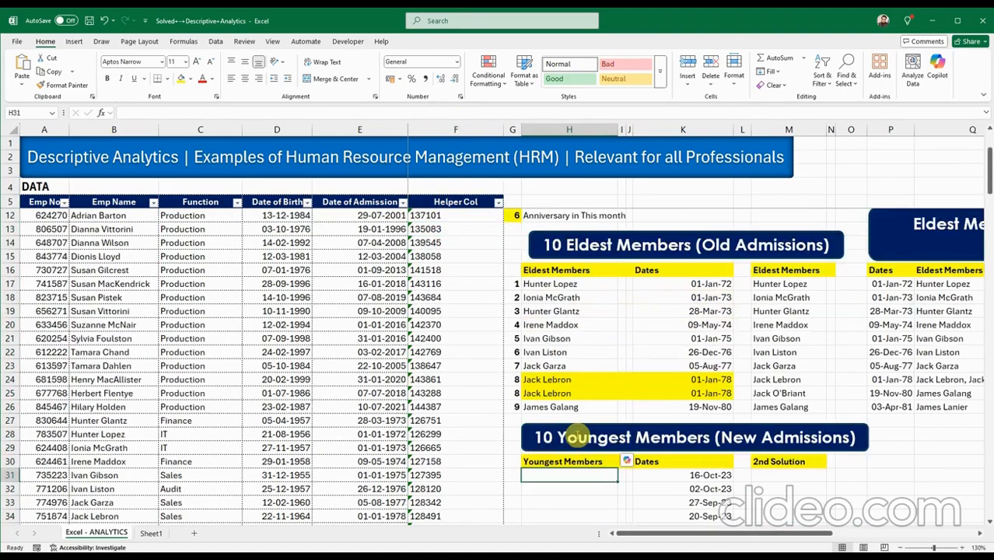
{"action": "scroll", "coordinate": [573, 432], "scroll_direction": "down", "scroll_amount": 3}
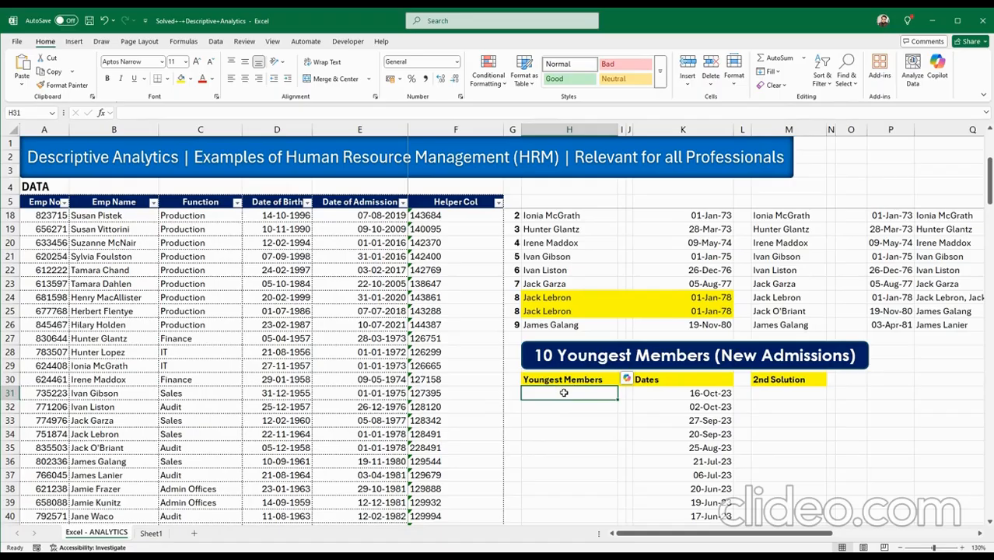
{"action": "scroll", "coordinate": [563, 393], "scroll_direction": "up", "scroll_amount": 4}
{"action": "scroll", "coordinate": [564, 392], "scroll_direction": "down", "scroll_amount": 3}
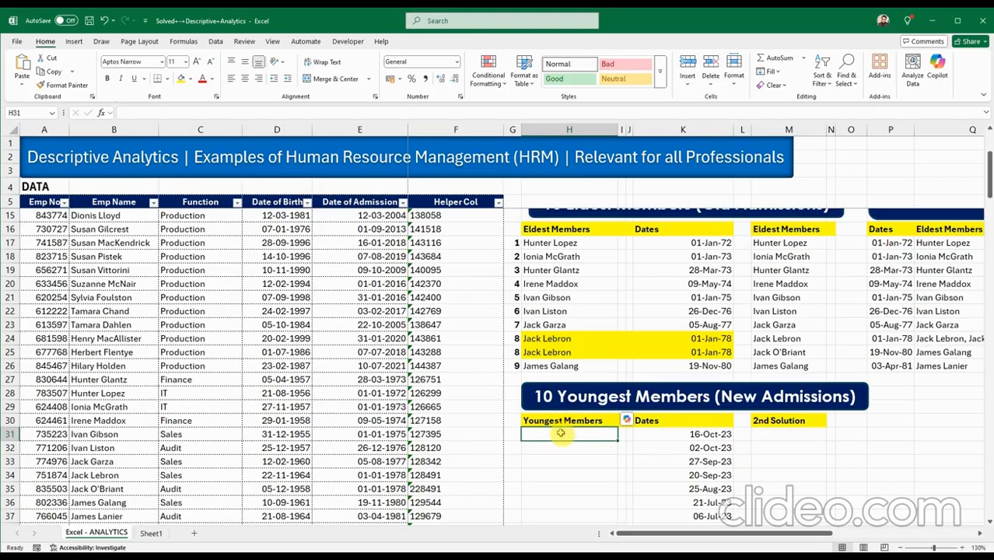
{"action": "scroll", "coordinate": [556, 420], "scroll_direction": "up", "scroll_amount": 2}
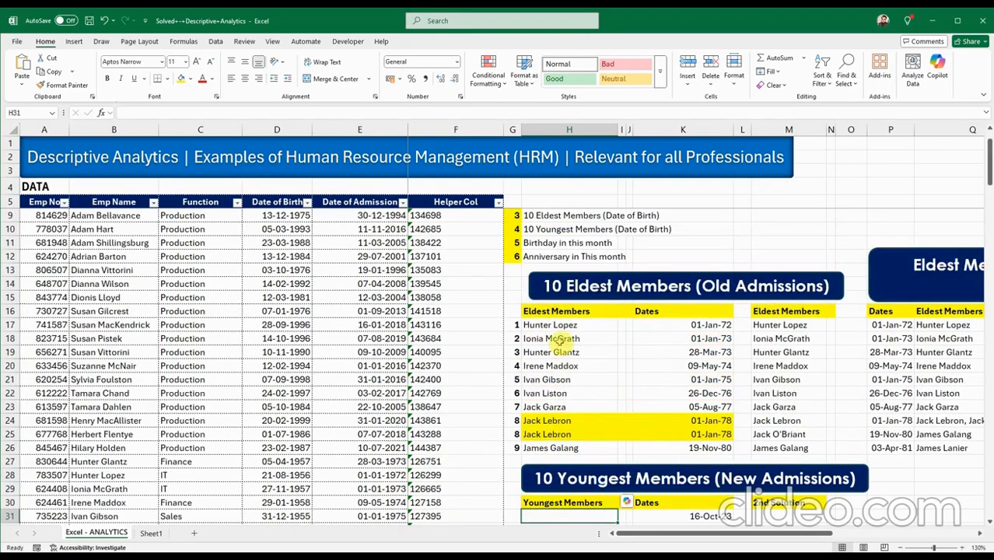
{"action": "left_click", "coordinate": [550, 325]}
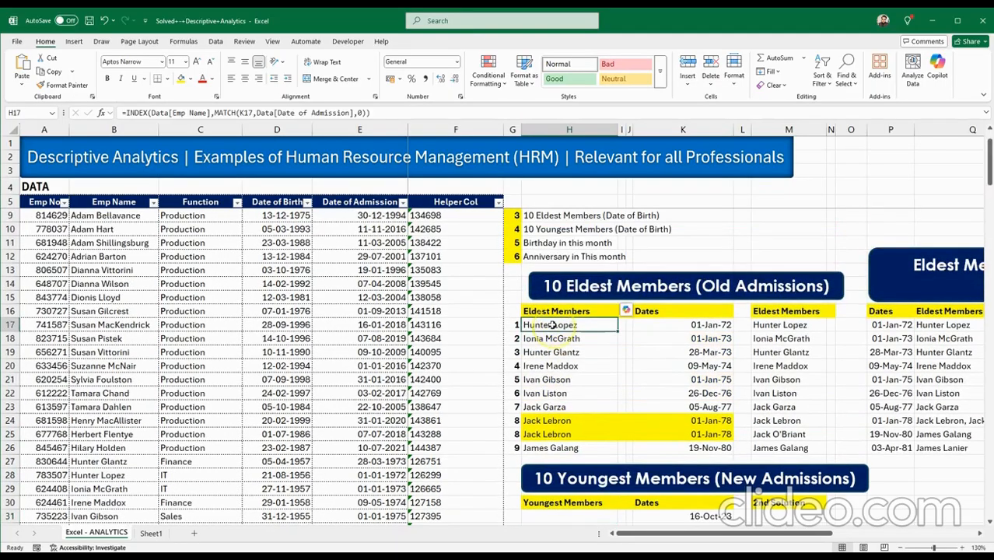
{"action": "scroll", "coordinate": [551, 358], "scroll_direction": "down", "scroll_amount": 3}
{"action": "double_click", "coordinate": [551, 393]}
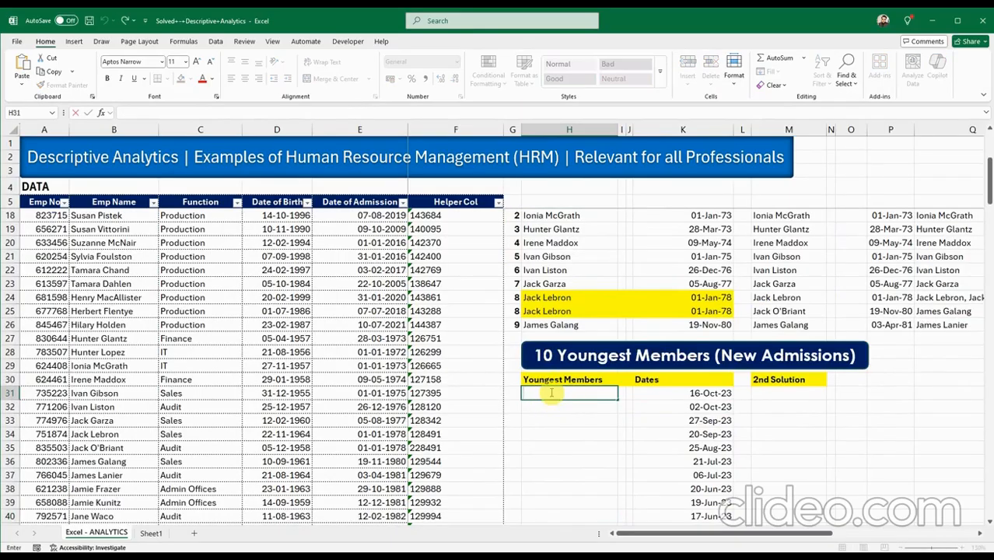
{"action": "key", "text": "ctrl+v"}
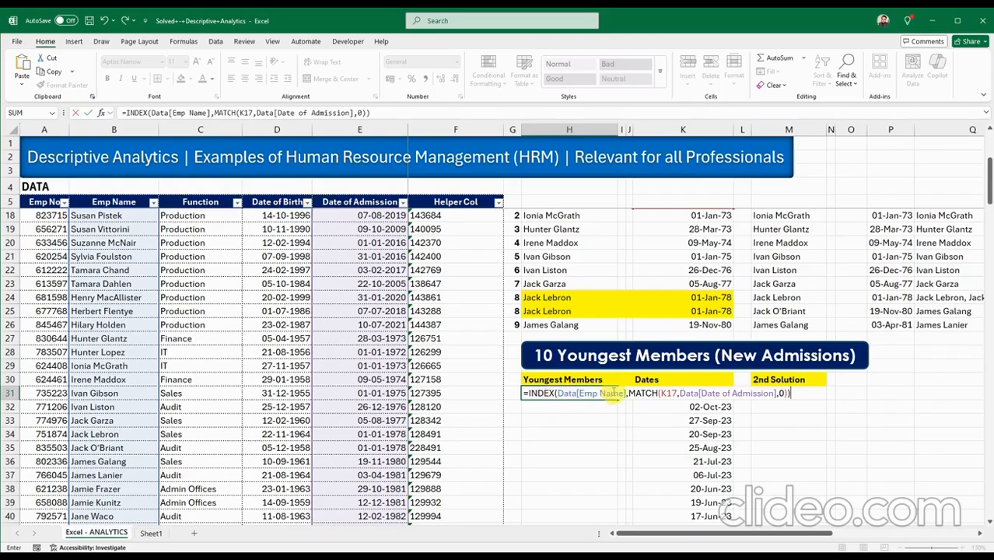
{"action": "left_click", "coordinate": [678, 393]}
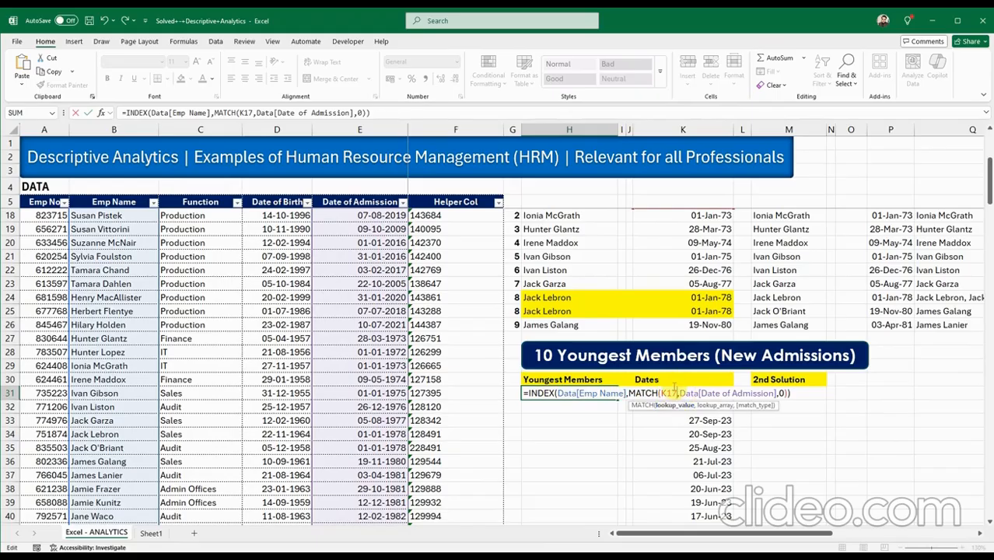
{"action": "key", "text": "BackSpace"}
{"action": "key", "text": "BackSpace"}
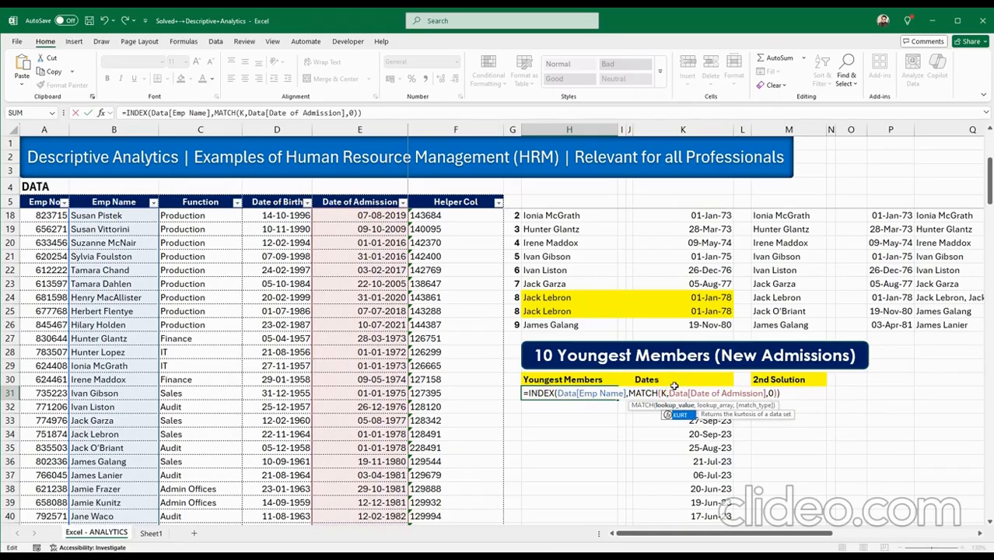
{"action": "type", "text": "31"}
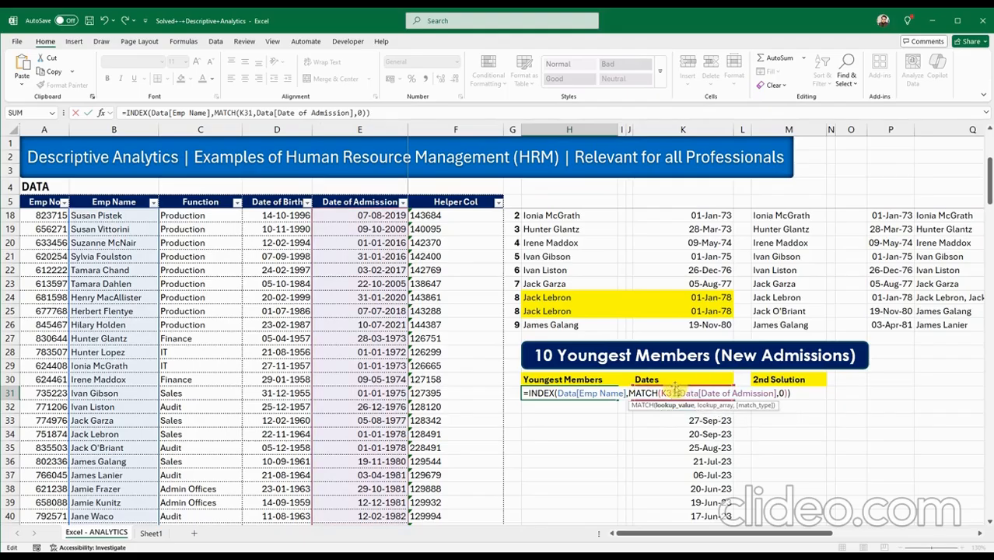
{"action": "left_click", "coordinate": [699, 394]}
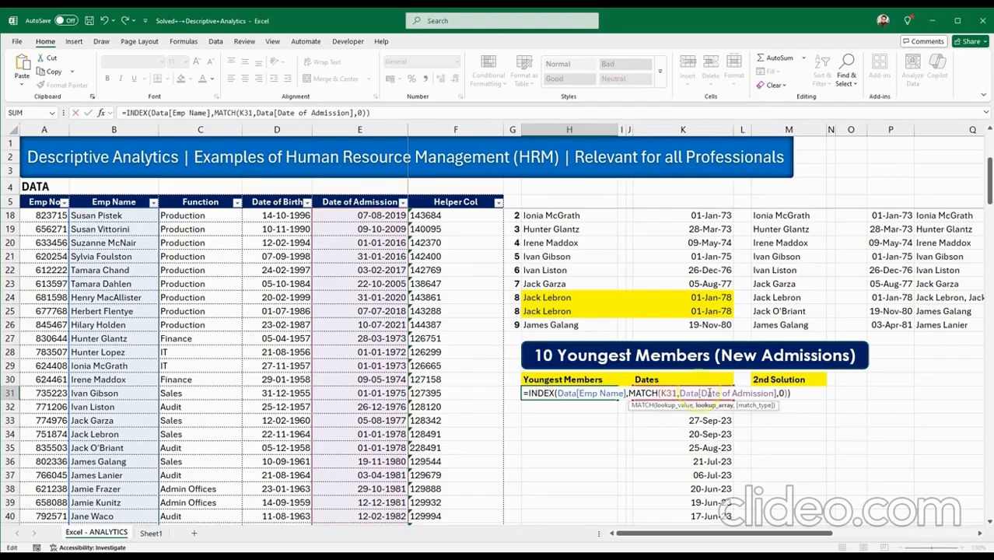
{"action": "left_click", "coordinate": [720, 395]}
{"action": "left_click", "coordinate": [786, 394]}
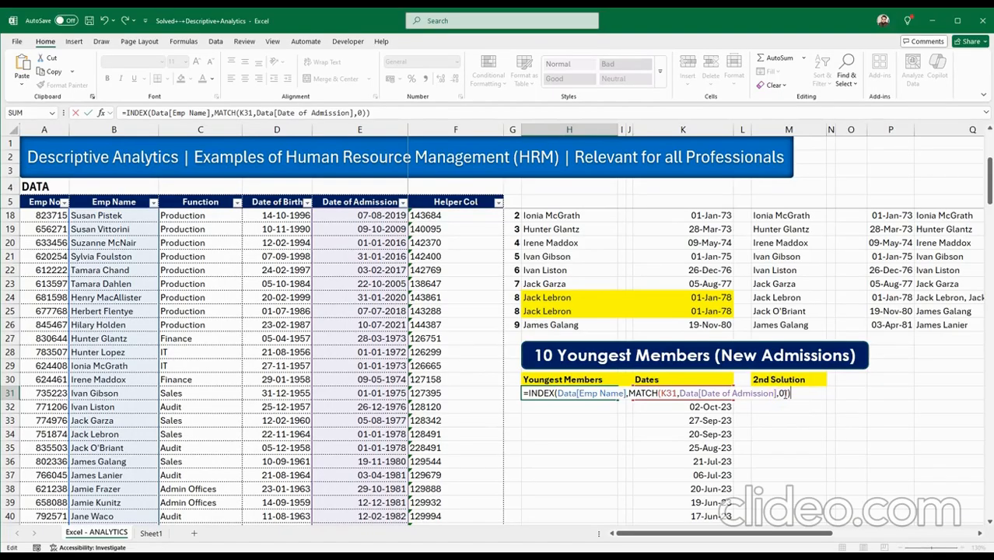
{"action": "key", "text": "ctrl+Return"}
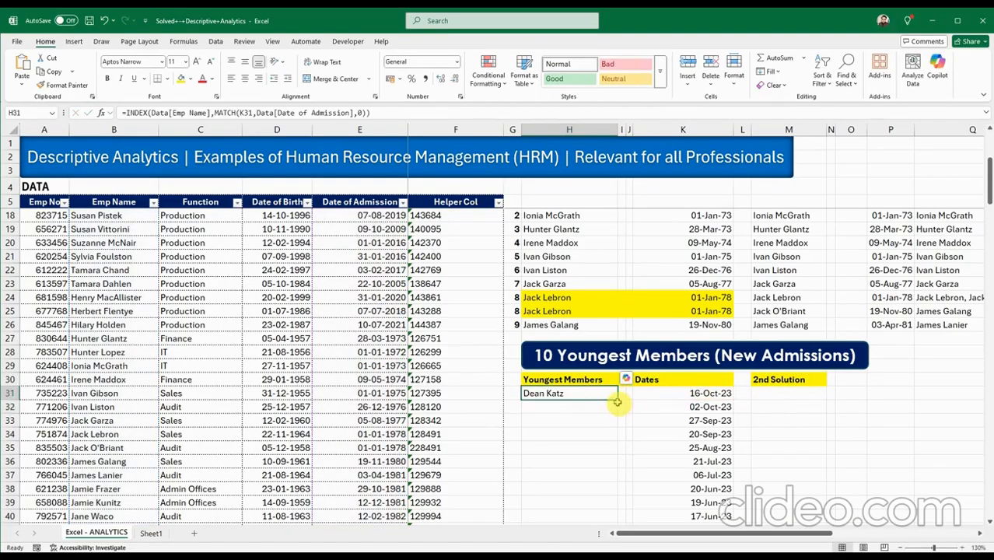
Fill H31's name formula down to H40.
{"action": "left_click_drag", "start_coordinate": [616, 401], "coordinate": [596, 519]}
{"action": "scroll", "coordinate": [601, 496], "scroll_direction": "down", "scroll_amount": 2}
{"action": "left_click", "coordinate": [651, 350]}
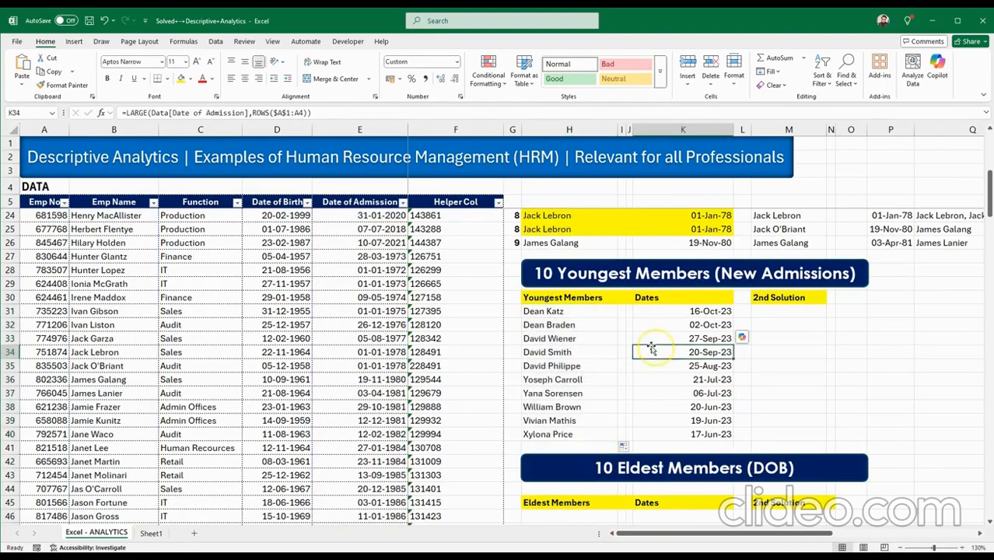
{"action": "left_click", "coordinate": [570, 314]}
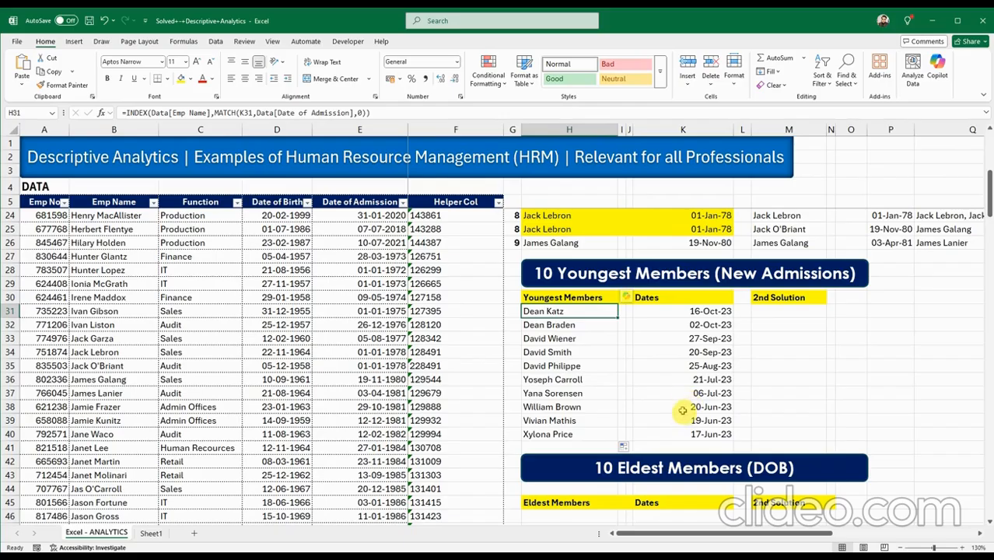
{"action": "scroll", "coordinate": [682, 416], "scroll_direction": "up", "scroll_amount": 3}
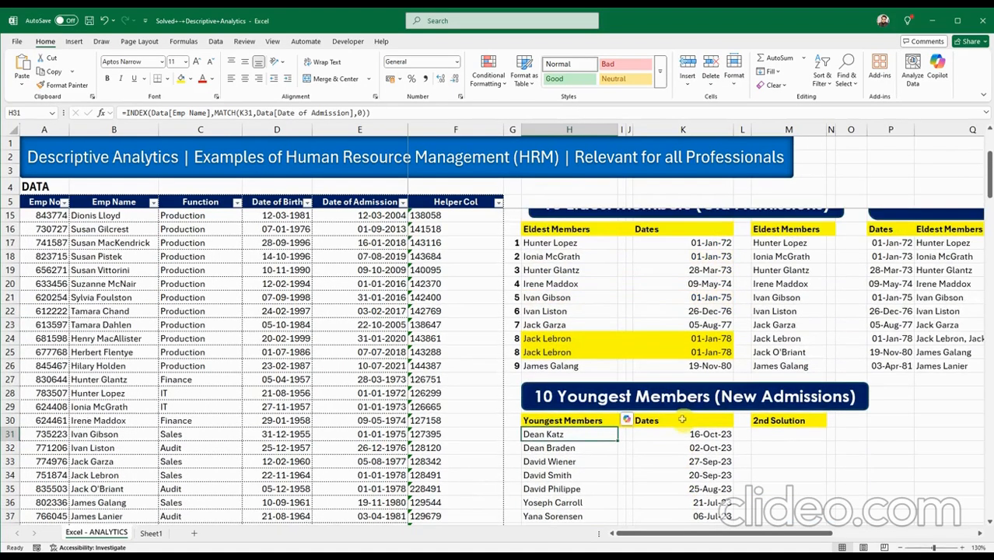
{"action": "scroll", "coordinate": [697, 424], "scroll_direction": "down", "scroll_amount": 2}
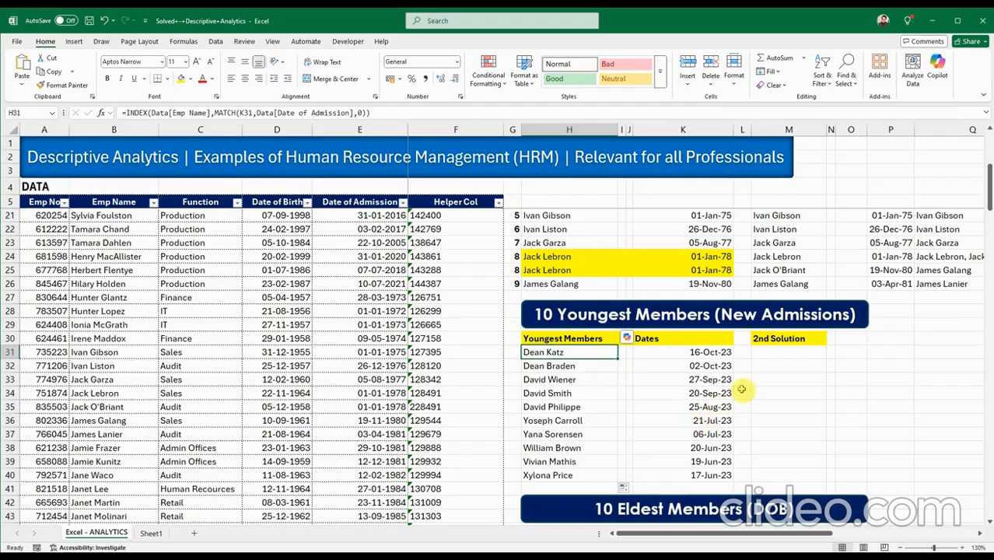
{"action": "left_click", "coordinate": [778, 351]}
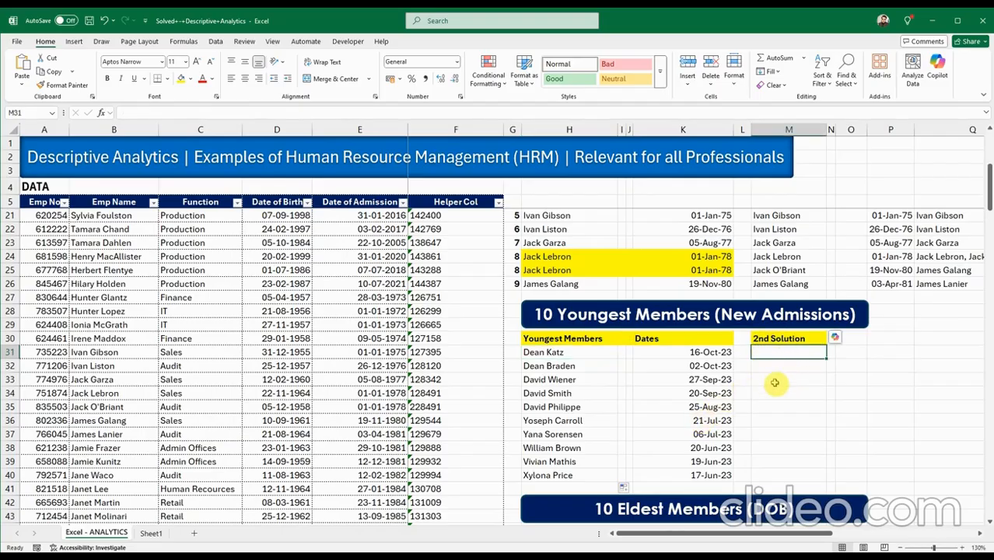
Copy the second-solution COUNTIF INDEX/MATCH formula from M17.
{"action": "scroll", "coordinate": [773, 404], "scroll_direction": "up", "scroll_amount": 3}
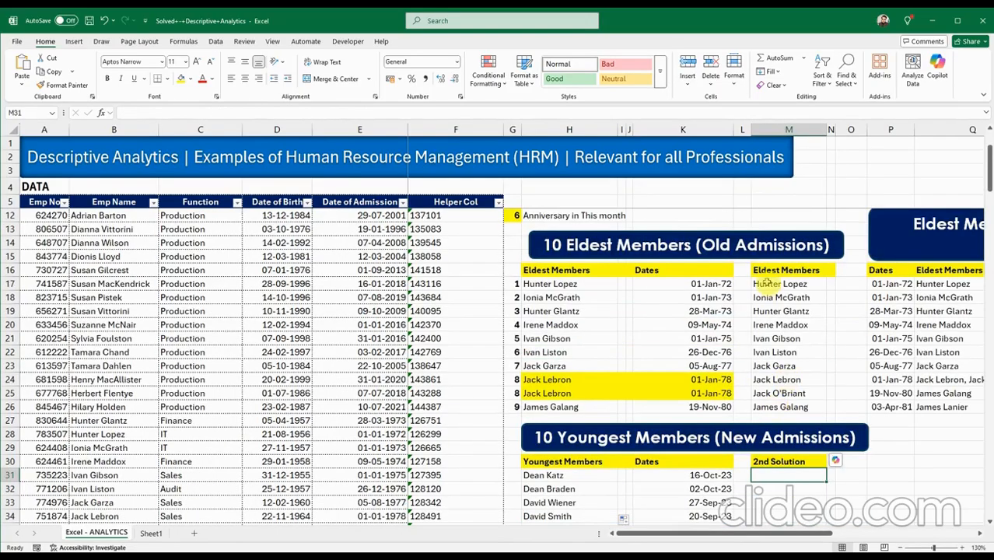
{"action": "left_click", "coordinate": [767, 285]}
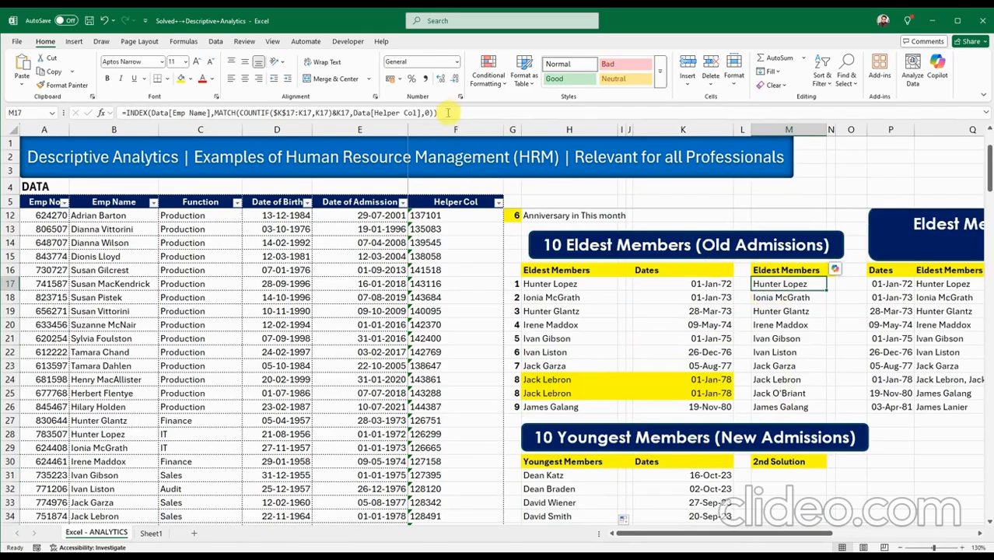
{"action": "left_click_drag", "start_coordinate": [447, 112], "coordinate": [122, 113]}
{"action": "key", "text": "ctrl+c"}
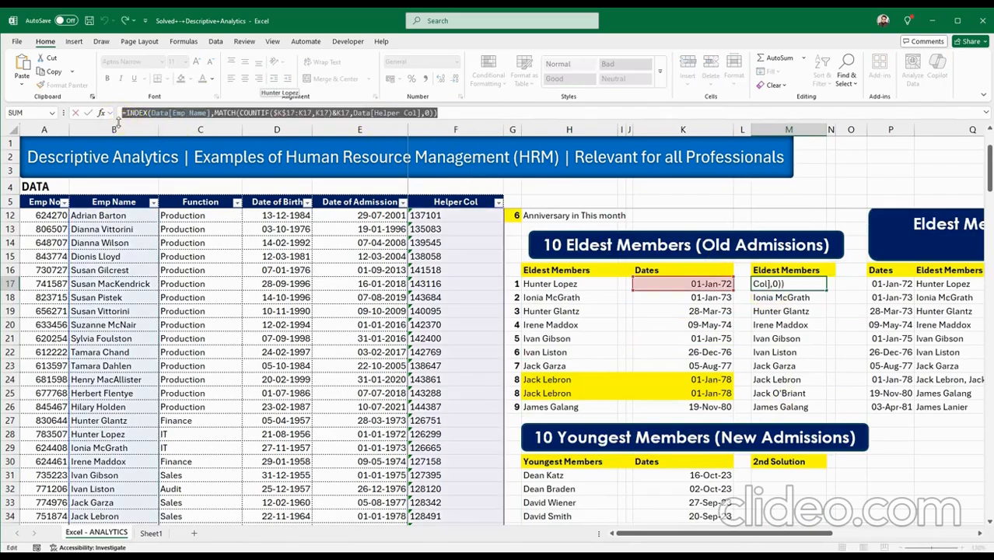
{"action": "key", "text": "Escape"}
Paste it into M31 and change the COUNTIF range to $K$31:K31.
{"action": "scroll", "coordinate": [702, 331], "scroll_direction": "down", "scroll_amount": 3}
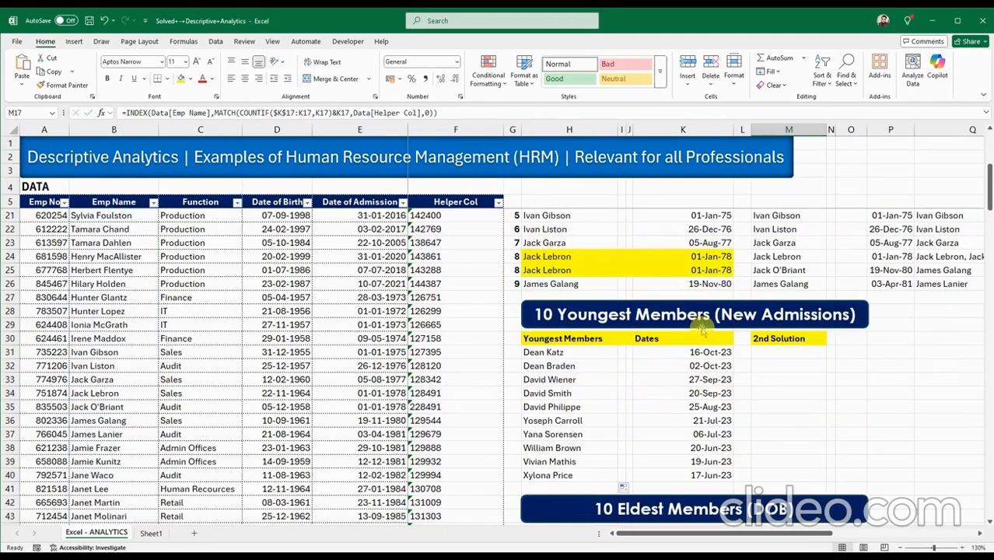
{"action": "double_click", "coordinate": [765, 354]}
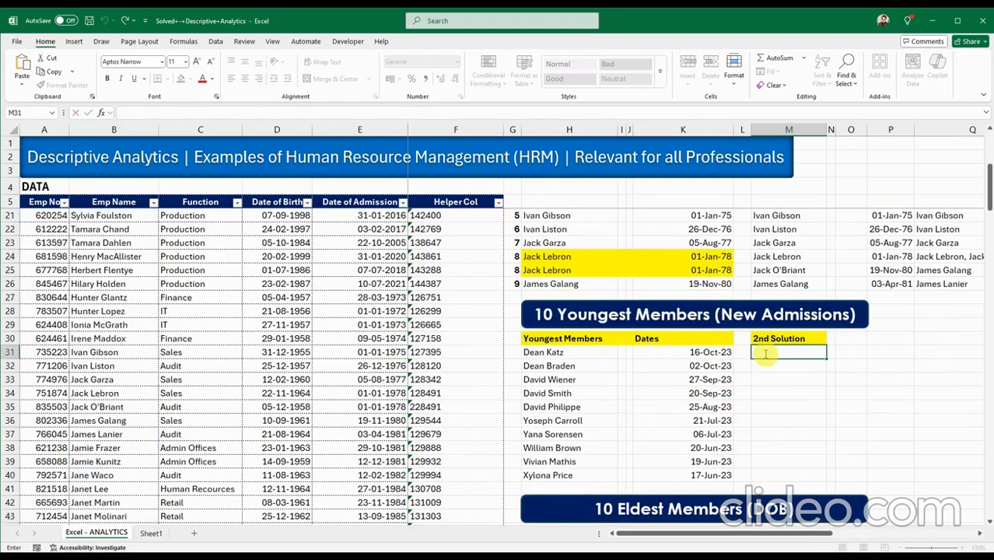
{"action": "key", "text": "ctrl+v"}
{"action": "left_click_drag", "start_coordinate": [739, 534], "coordinate": [803, 533]}
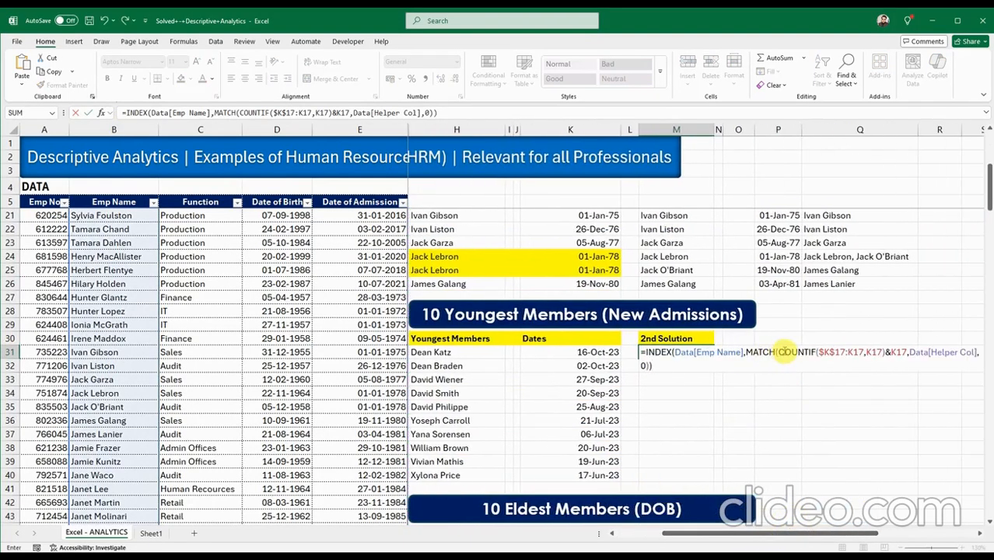
{"action": "left_click", "coordinate": [843, 352]}
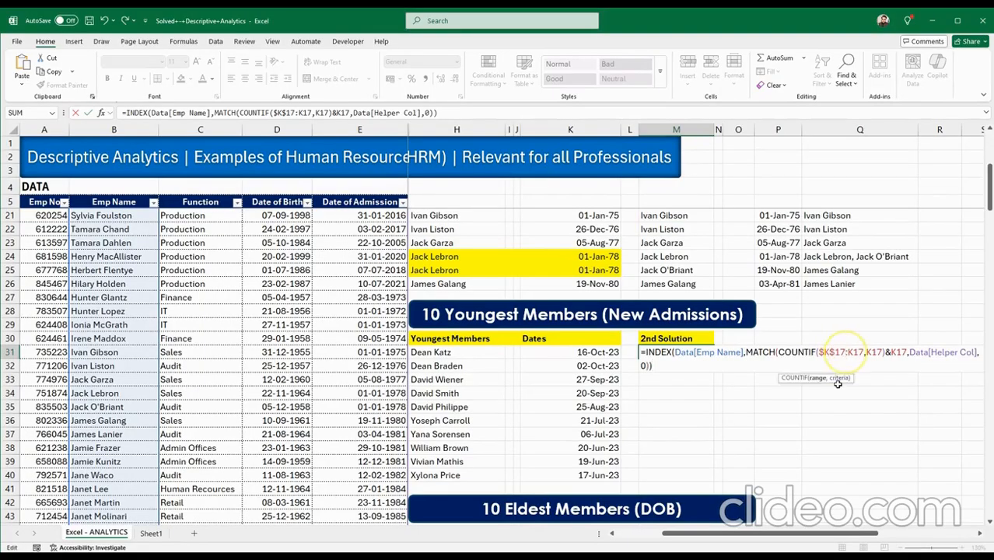
{"action": "key", "text": "BackSpace"}
{"action": "key", "text": "BackSpace"}
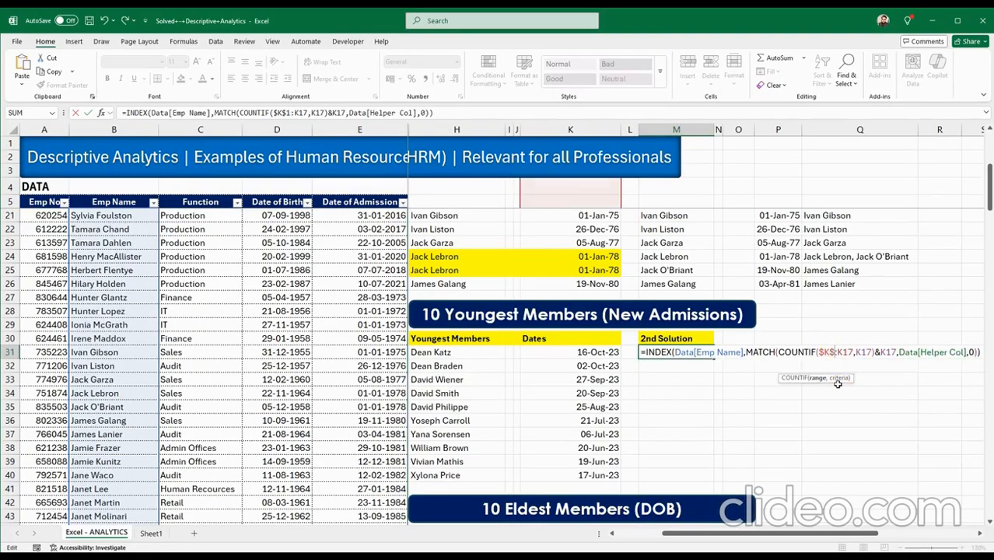
{"action": "type", "text": "31"}
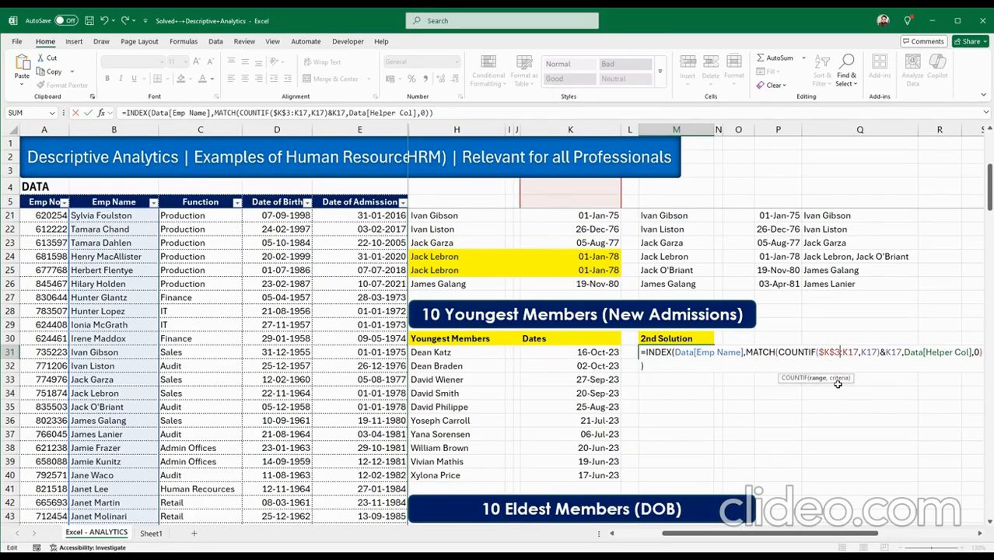
{"action": "left_click", "coordinate": [864, 358]}
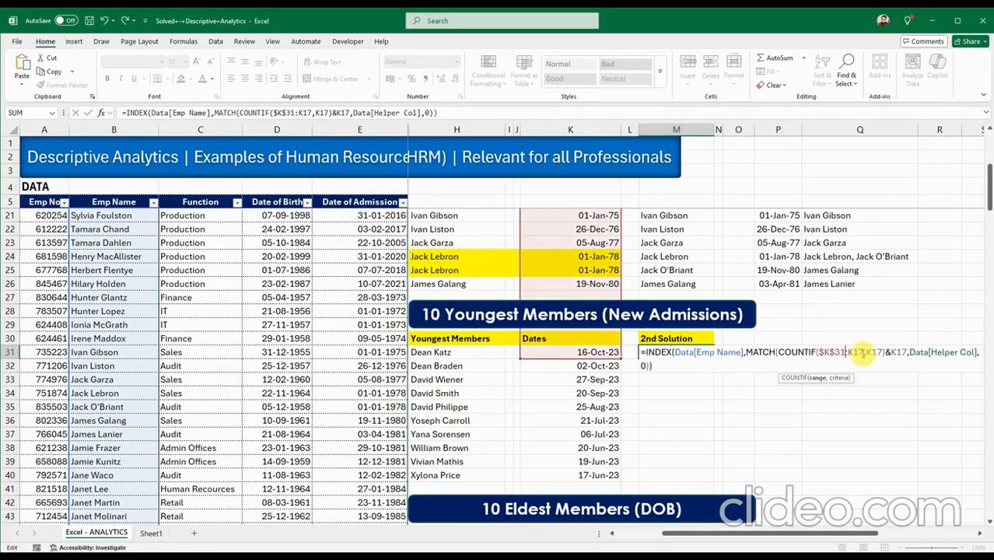
{"action": "key", "text": "BackSpace"}
{"action": "key", "text": "BackSpace"}
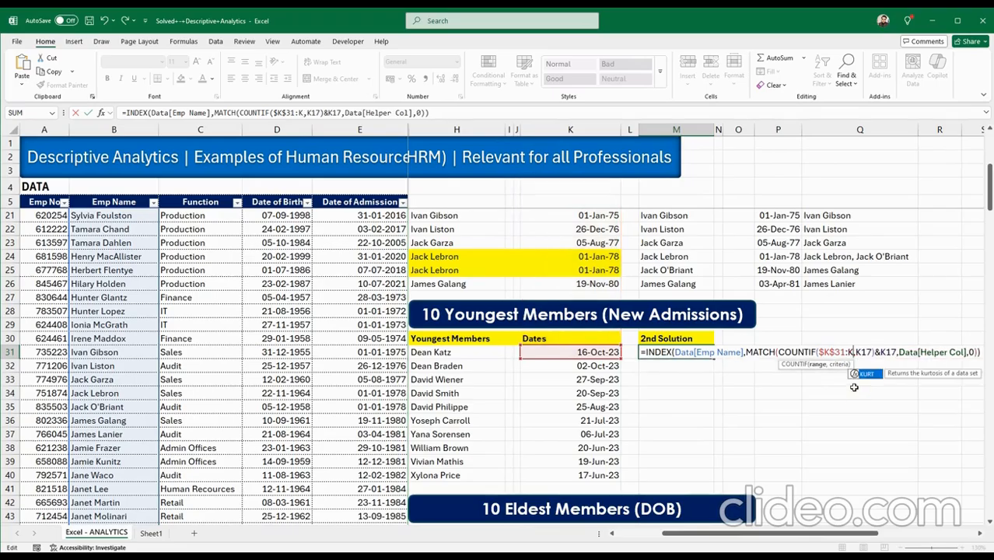
{"action": "type", "text": "31"}
Change the COUNTIF criteria and &K17 lookup references to K31 and commit M31.
{"action": "left_click", "coordinate": [882, 356]}
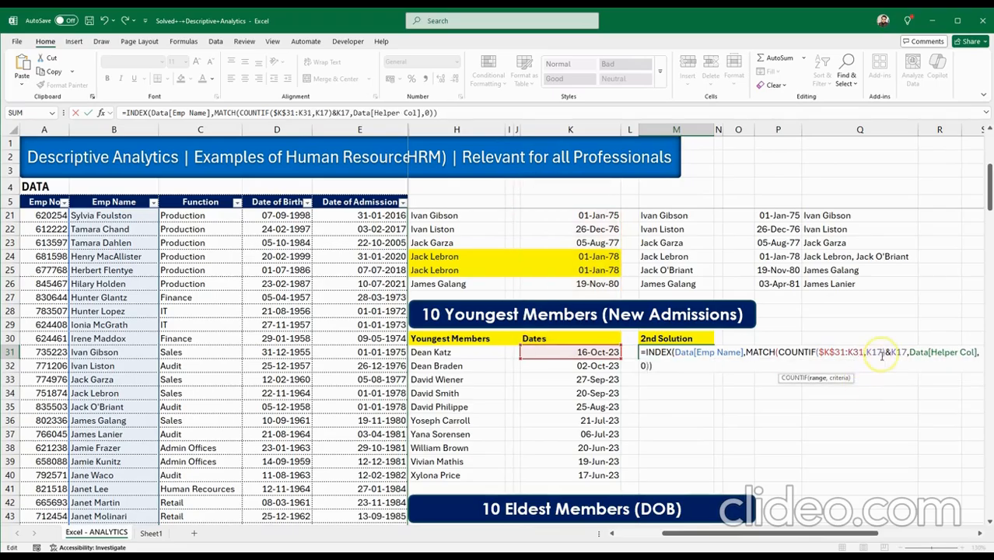
{"action": "key", "text": "BackSpace"}
{"action": "key", "text": "BackSpace"}
{"action": "type", "text": "3"}
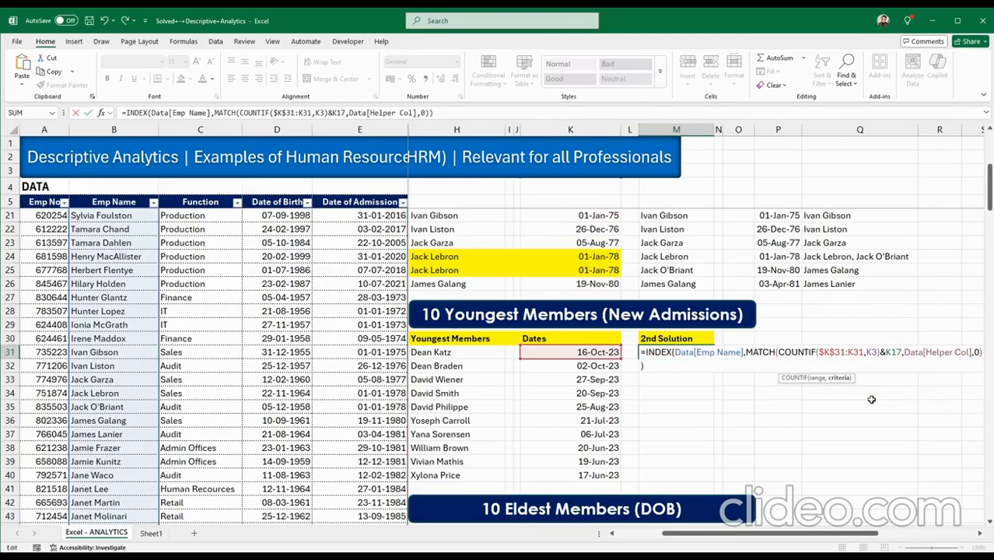
{"action": "type", "text": "1"}
{"action": "left_click", "coordinate": [906, 354]}
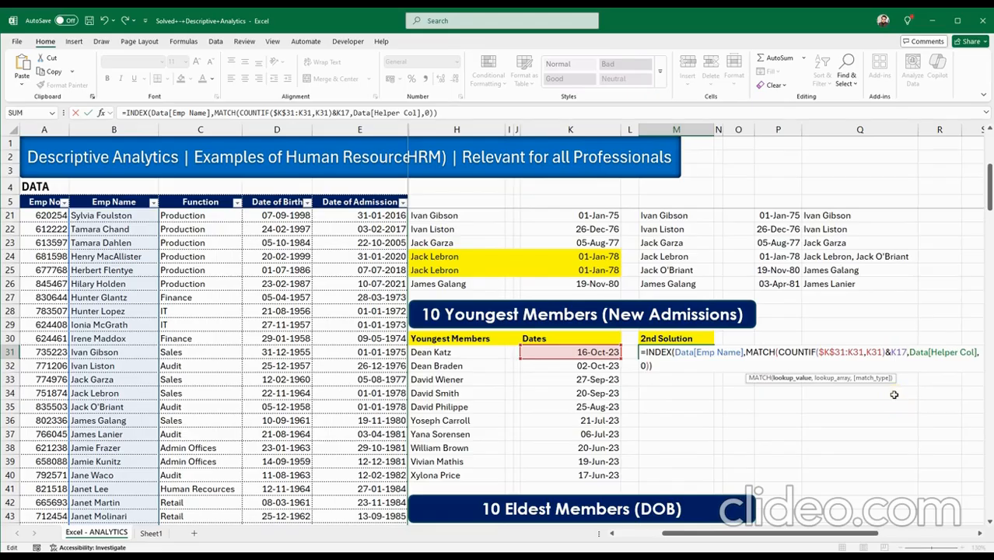
{"action": "key", "text": "BackSpace"}
{"action": "key", "text": "BackSpace"}
{"action": "type", "text": "31"}
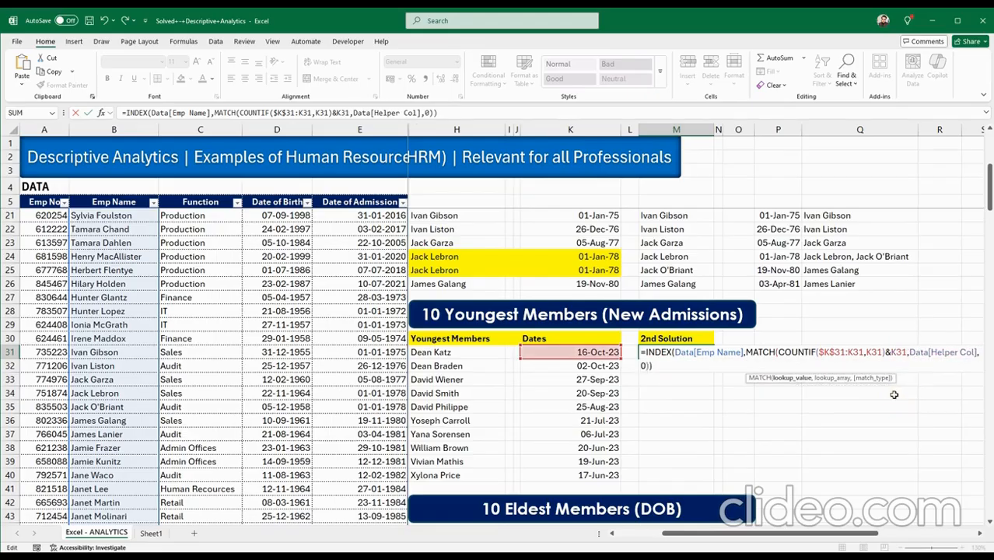
{"action": "left_click", "coordinate": [918, 353]}
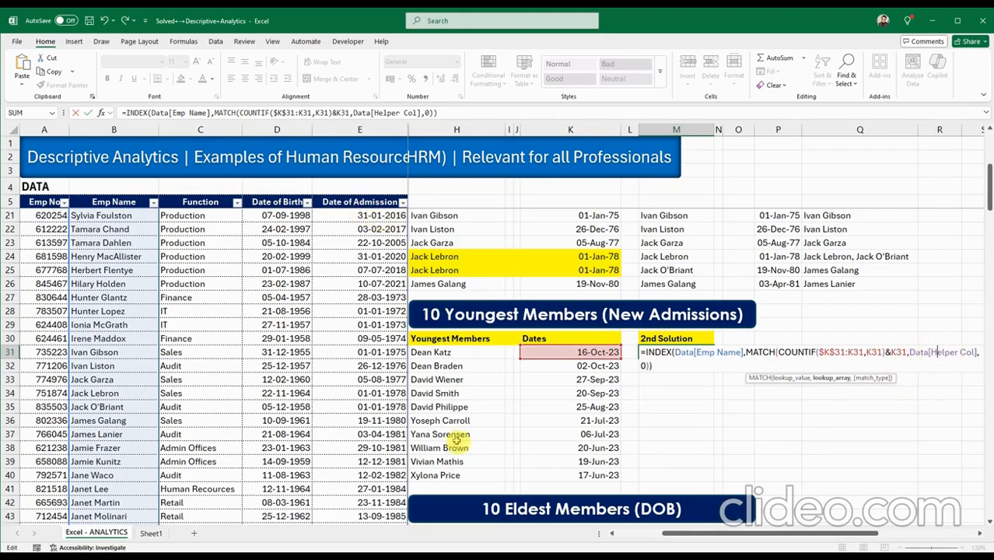
{"action": "left_click_drag", "start_coordinate": [673, 533], "coordinate": [658, 532]}
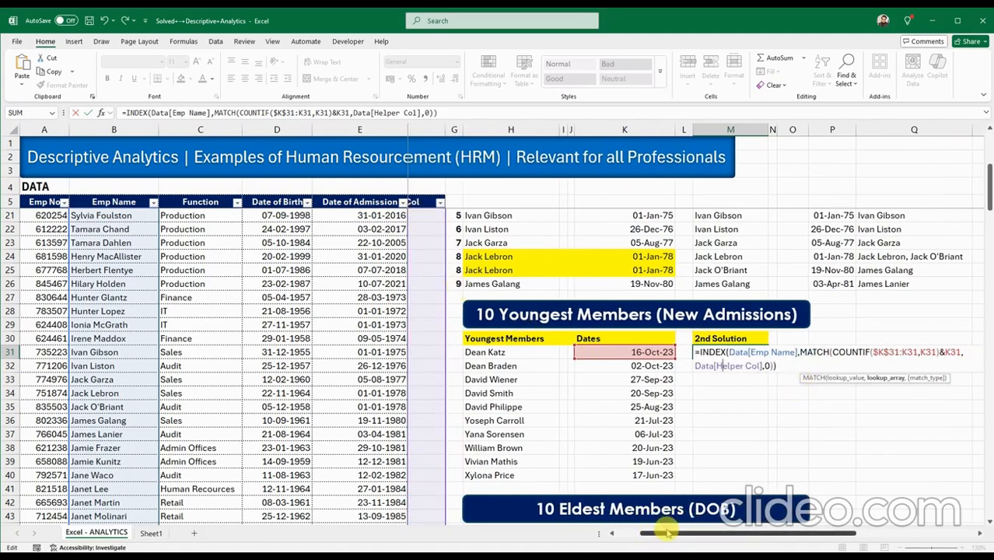
{"action": "left_click_drag", "start_coordinate": [670, 534], "coordinate": [645, 534]}
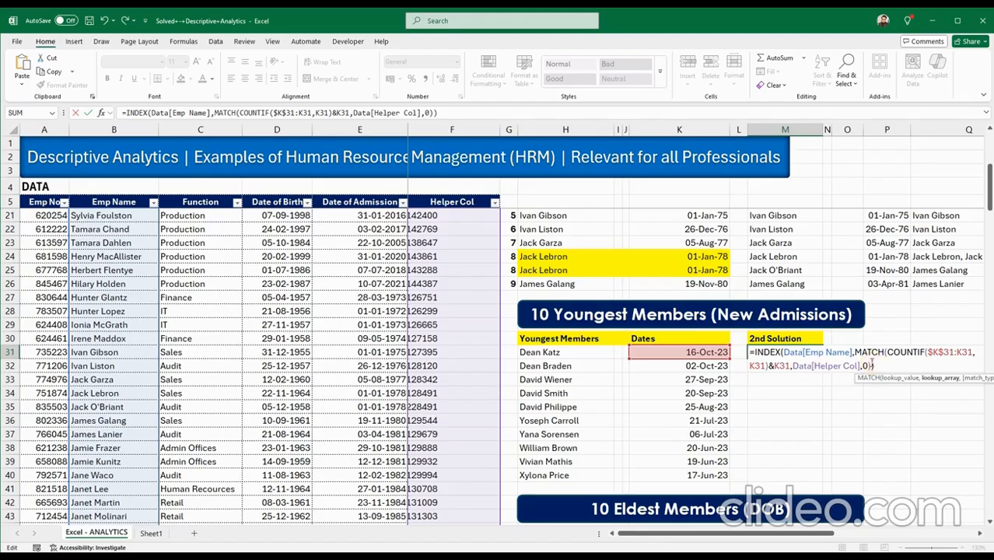
{"action": "key", "text": "Return"}
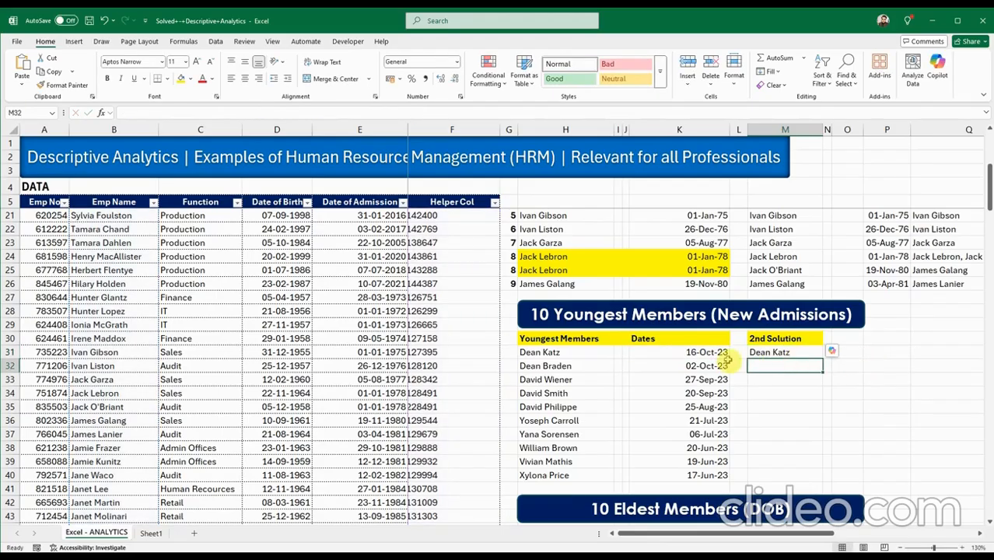
{"action": "left_click", "coordinate": [575, 354]}
{"action": "left_click", "coordinate": [748, 352]}
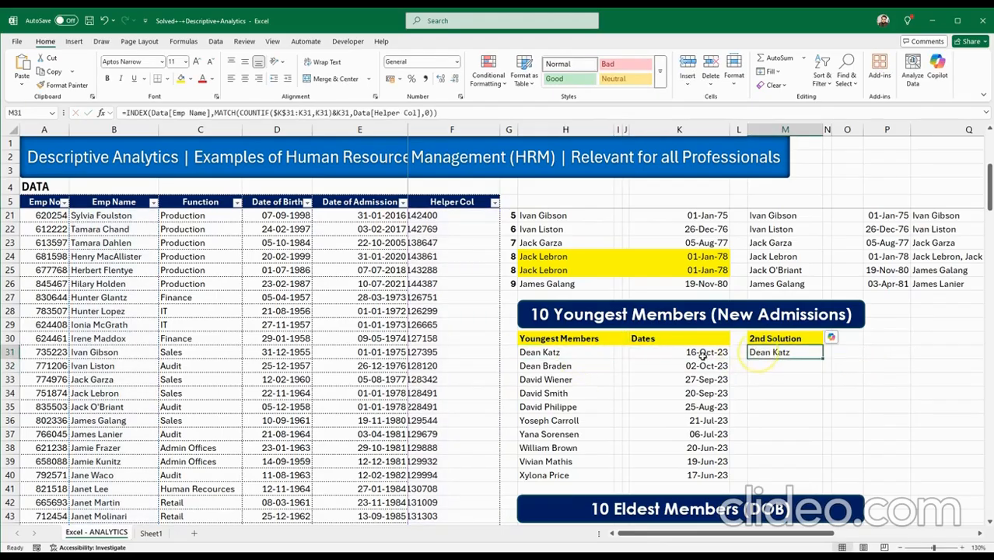
{"action": "left_click", "coordinate": [584, 353]}
{"action": "left_click", "coordinate": [752, 353]}
{"action": "left_click_drag", "start_coordinate": [821, 357], "coordinate": [814, 476]}
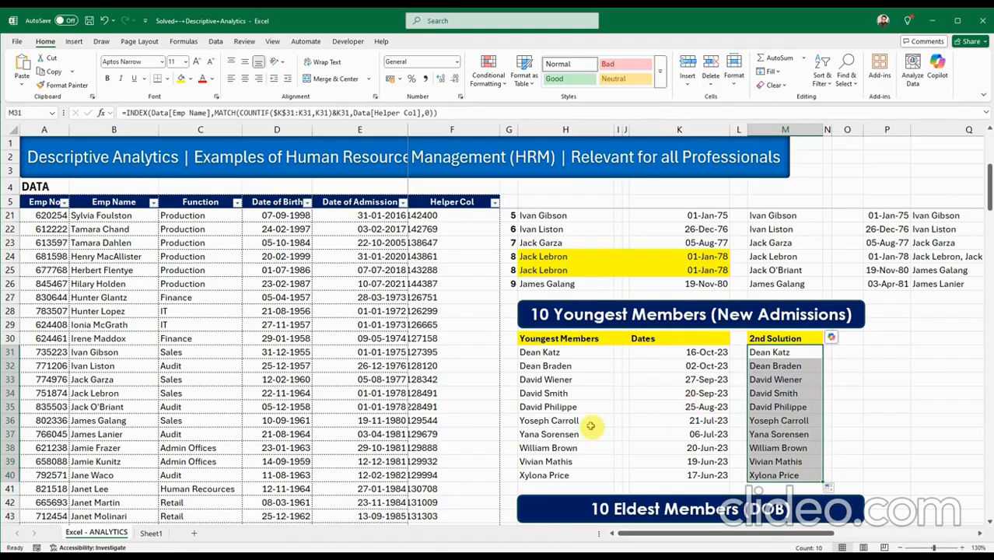
{"action": "left_click", "coordinate": [598, 420]}
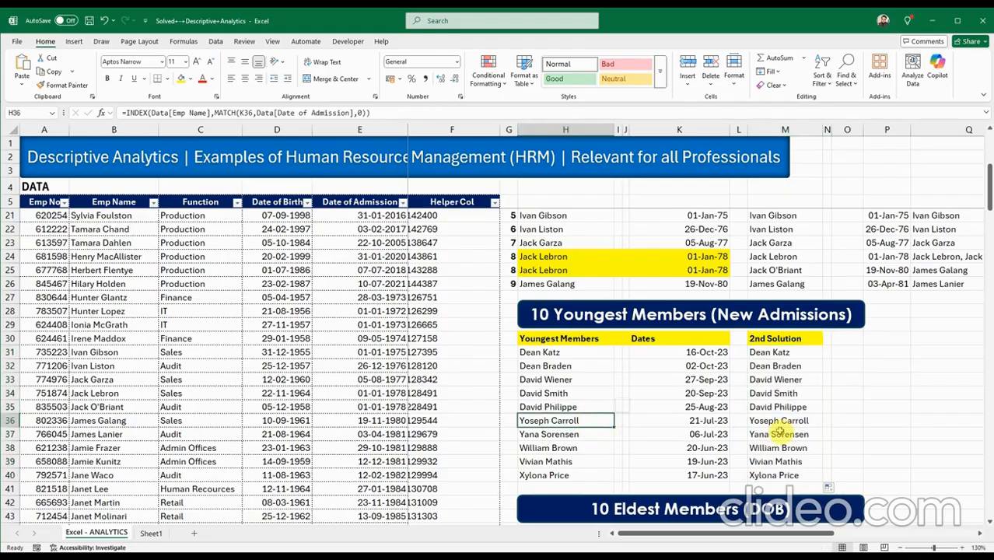
{"action": "left_click", "coordinate": [770, 430]}
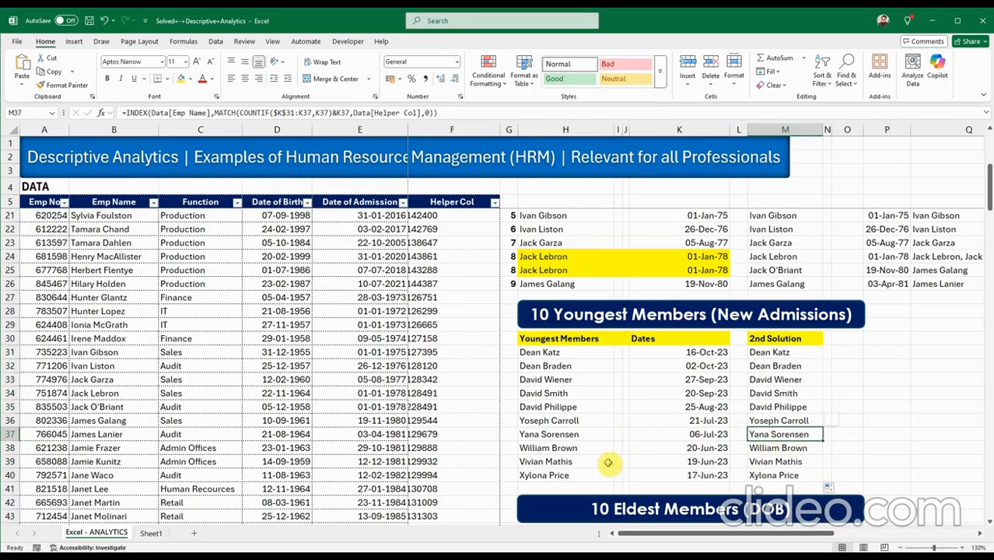
Copy the SMALL date formula from K17.
{"action": "scroll", "coordinate": [608, 462], "scroll_direction": "down", "scroll_amount": 3}
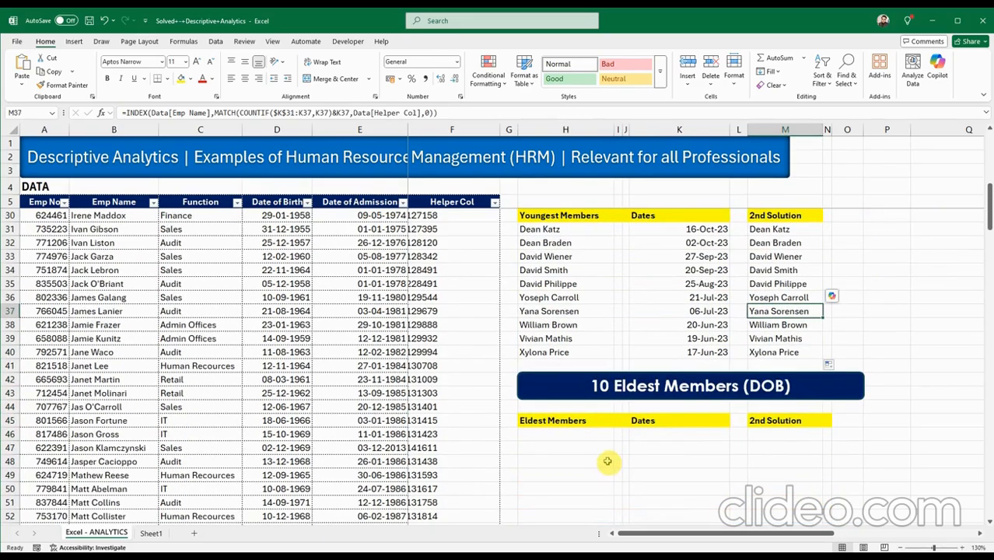
{"action": "scroll", "coordinate": [608, 463], "scroll_direction": "down", "scroll_amount": 3}
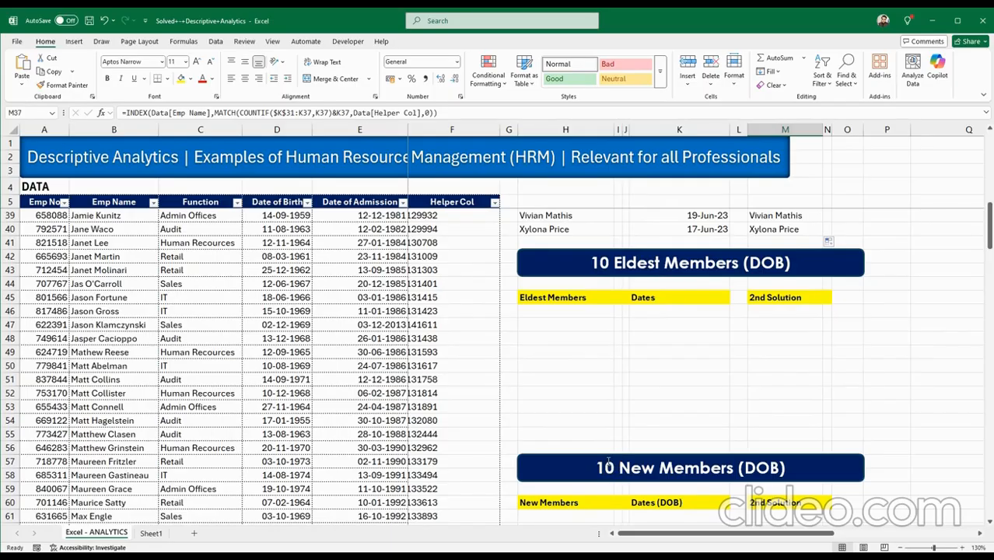
{"action": "left_click_drag", "start_coordinate": [624, 534], "coordinate": [625, 533]}
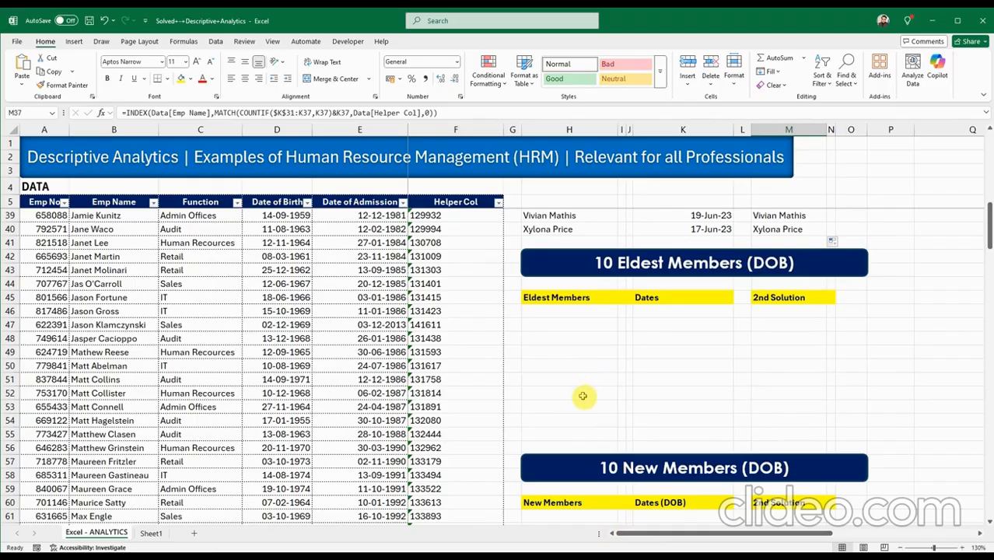
{"action": "scroll", "coordinate": [582, 397], "scroll_direction": "up", "scroll_amount": 10}
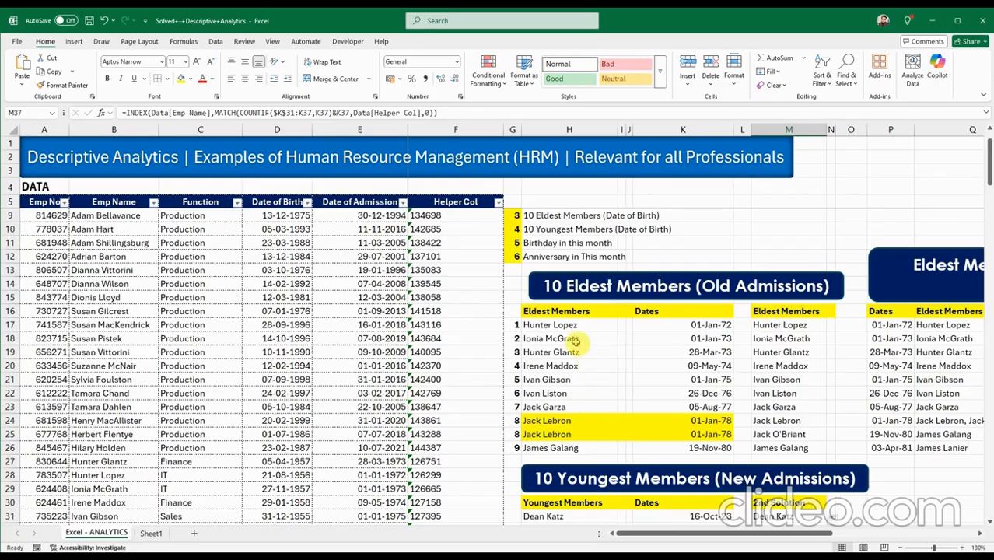
{"action": "left_click", "coordinate": [675, 323]}
{"action": "double_click", "coordinate": [675, 323]}
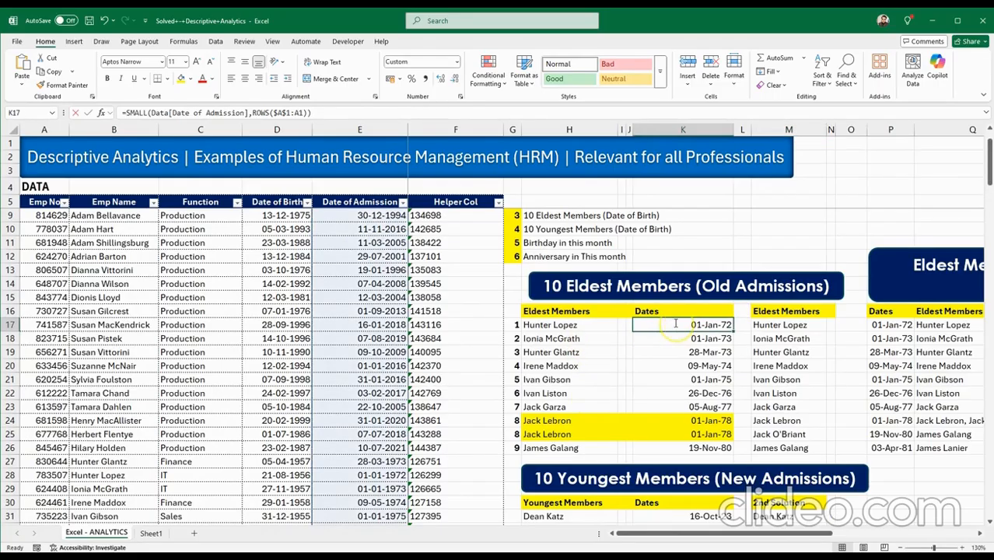
{"action": "left_click_drag", "start_coordinate": [631, 325], "coordinate": [846, 334]}
{"action": "key", "text": "ctrl+c"}
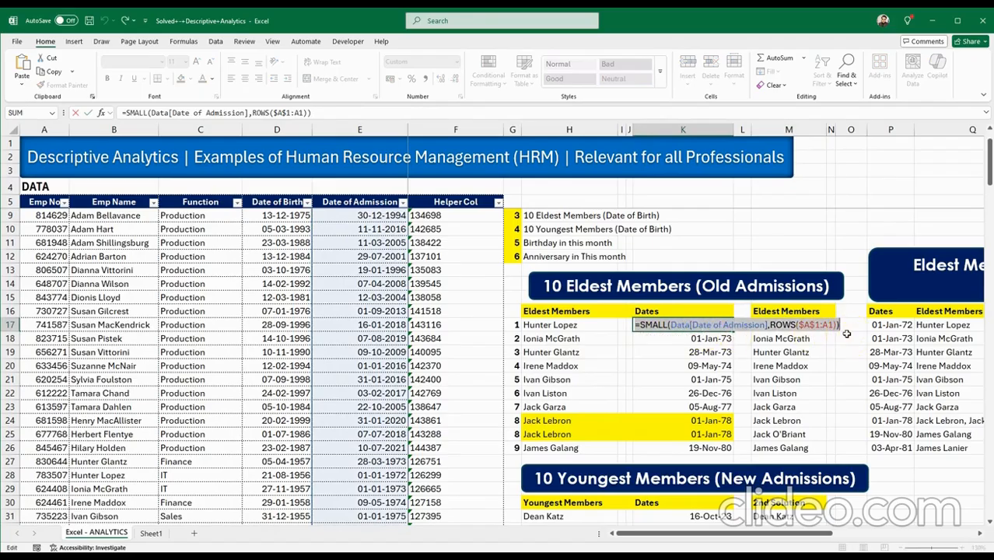
{"action": "key", "text": "Escape"}
{"action": "scroll", "coordinate": [651, 441], "scroll_direction": "down", "scroll_amount": 9}
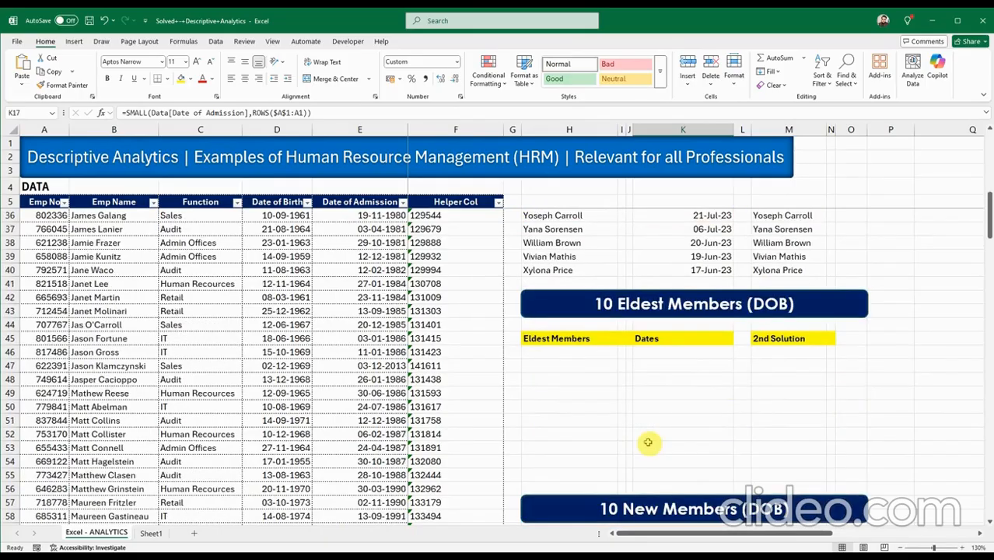
Enter =SMALL(Data[Date of Birth],ROWS($A$1:A1)) in K46, giving 01-Jan-54.
{"action": "left_click", "coordinate": [661, 352]}
{"action": "double_click", "coordinate": [662, 352]}
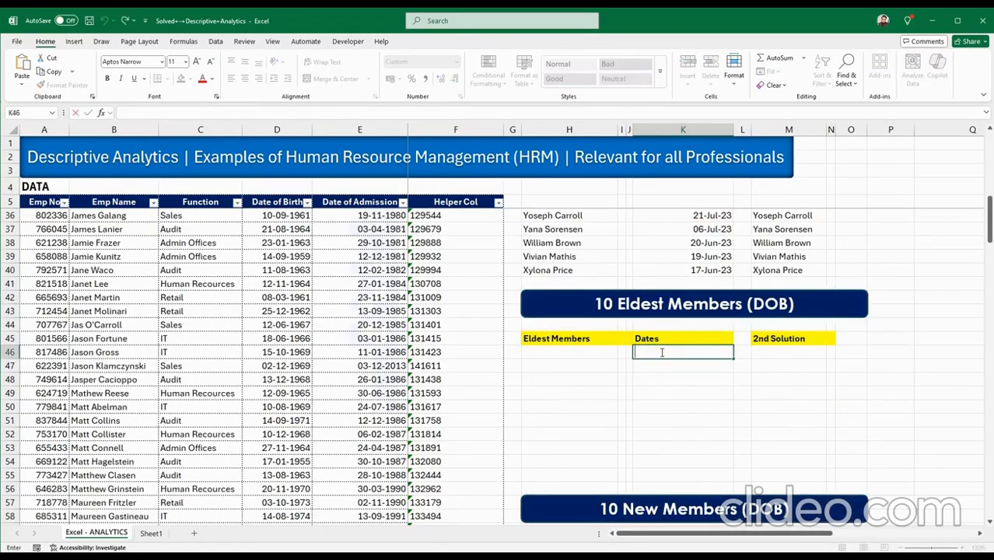
{"action": "key", "text": "ctrl+v"}
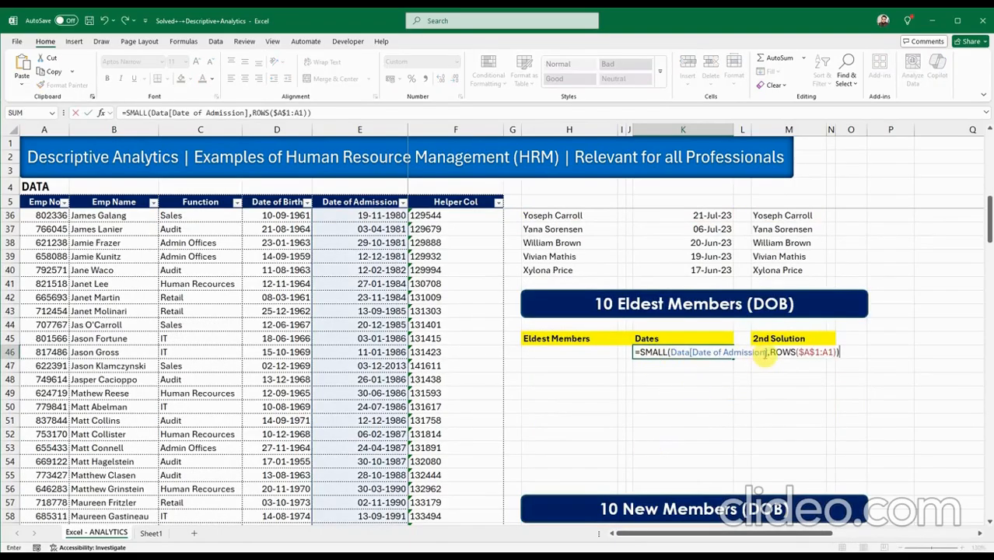
{"action": "left_click", "coordinate": [765, 355]}
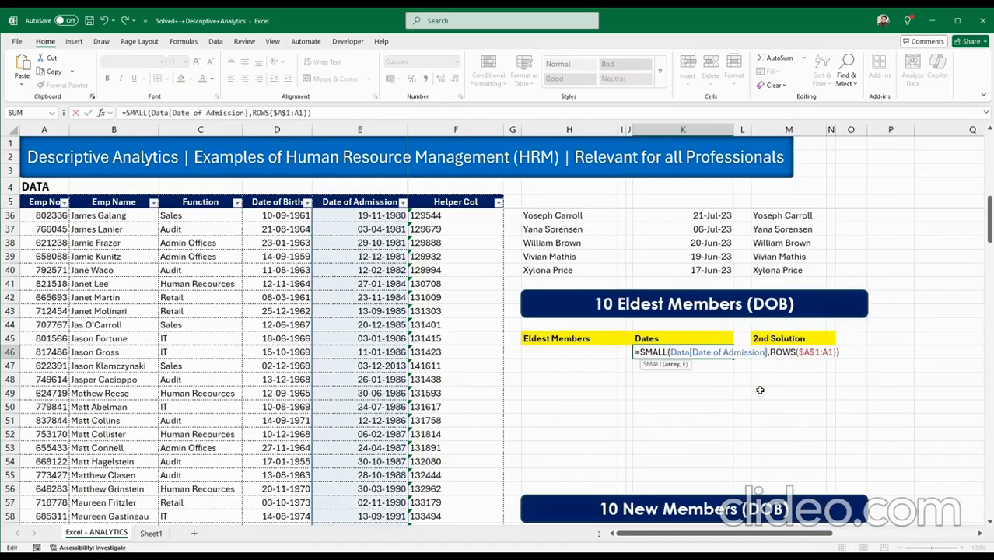
{"action": "key", "text": "BackSpace"}
{"action": "key", "text": "BackSpace"}
{"action": "key", "text": "BackSpace"}
{"action": "key", "text": "BackSpace"}
{"action": "key", "text": "BackSpace"}
{"action": "key", "text": "BackSpace"}
{"action": "key", "text": "BackSpace"}
{"action": "key", "text": "BackSpace"}
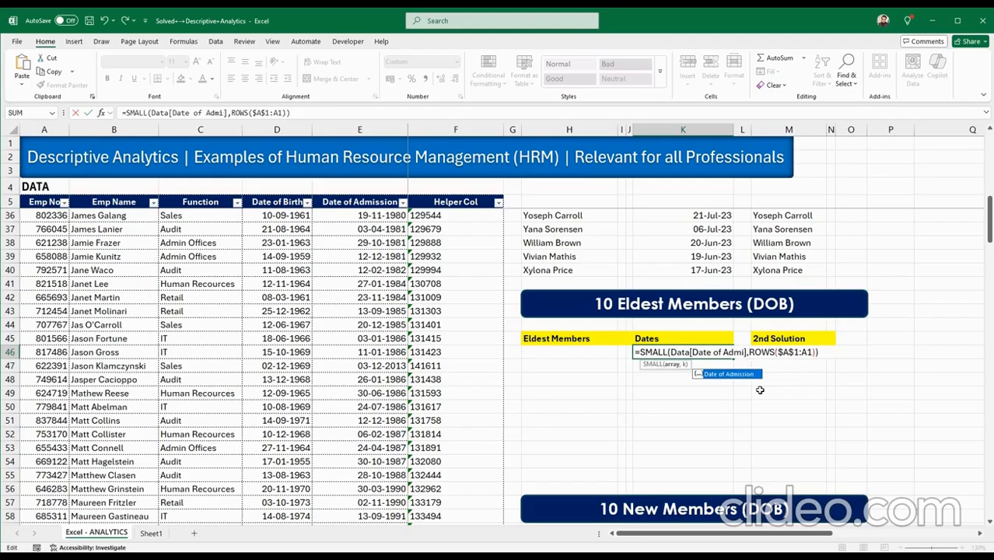
{"action": "key", "text": "BackSpace"}
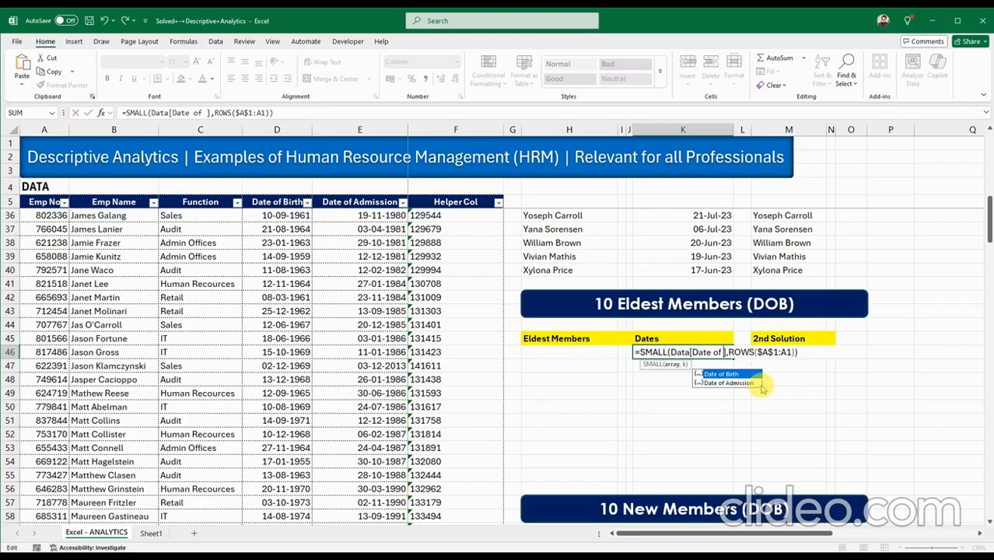
{"action": "double_click", "coordinate": [744, 376]}
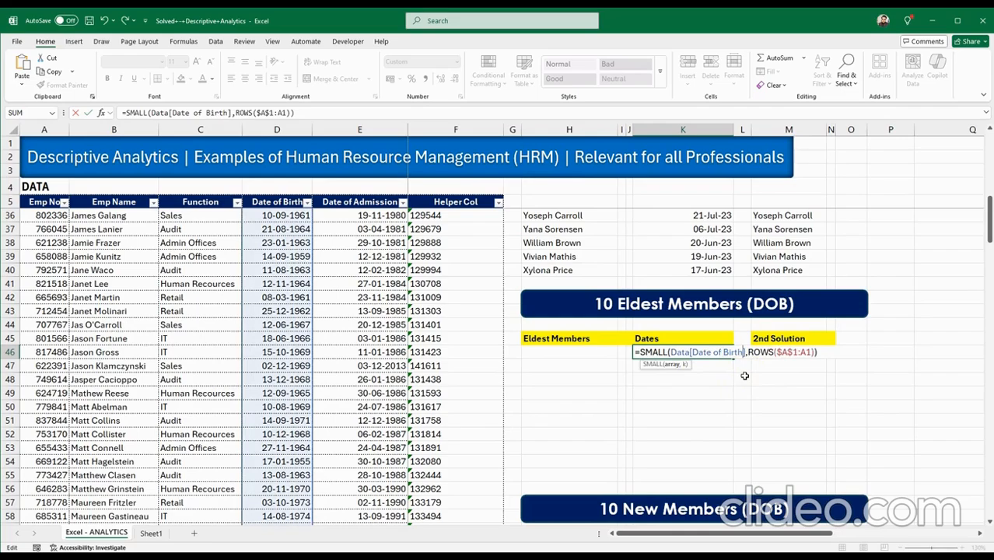
{"action": "key", "text": "Return"}
Fill K46's formula down to K55, ending at 01-Aug-58.
{"action": "left_click", "coordinate": [728, 356]}
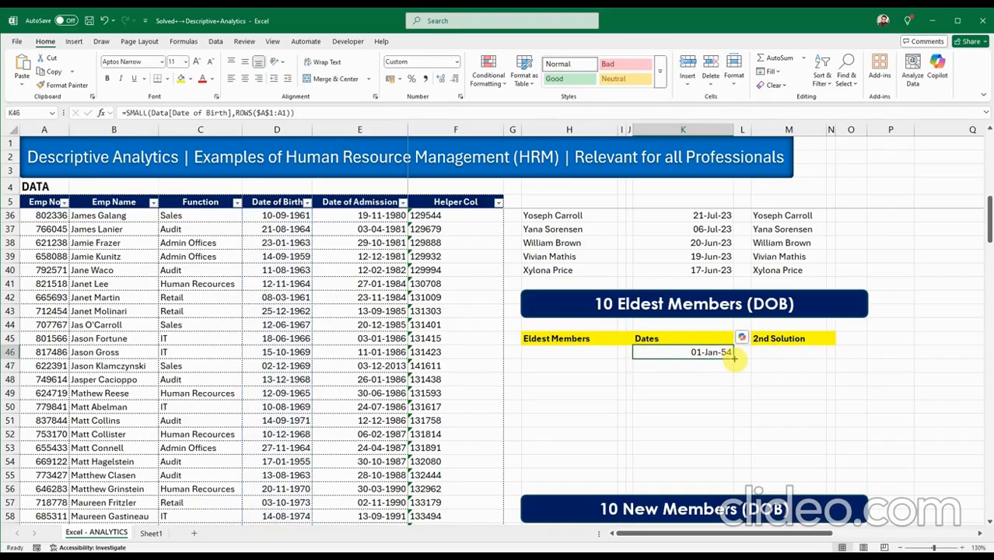
{"action": "left_click_drag", "start_coordinate": [734, 359], "coordinate": [717, 475]}
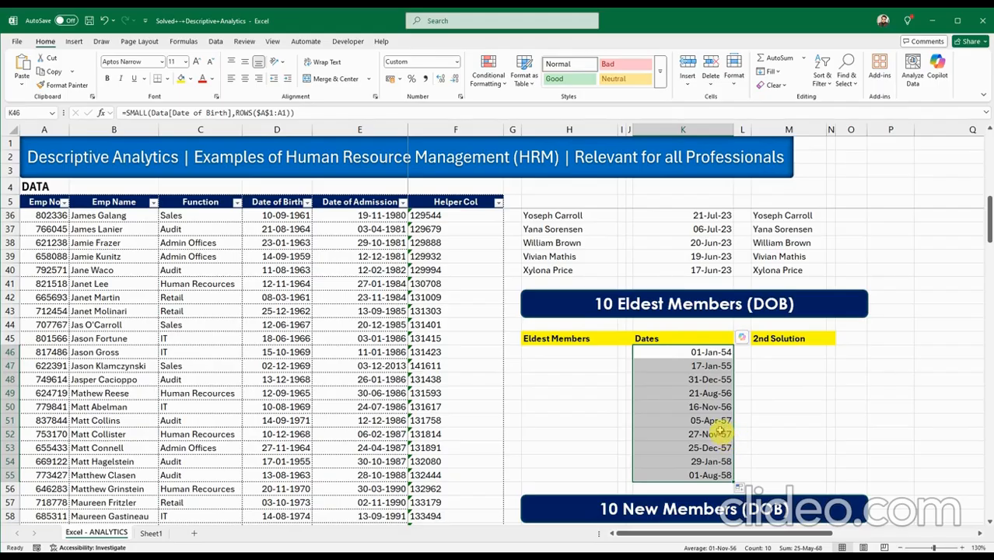
{"action": "left_click", "coordinate": [579, 352]}
Copy H17's INDEX/MATCH name formula and paste it into H46.
{"action": "scroll", "coordinate": [579, 441], "scroll_direction": "up", "scroll_amount": 8}
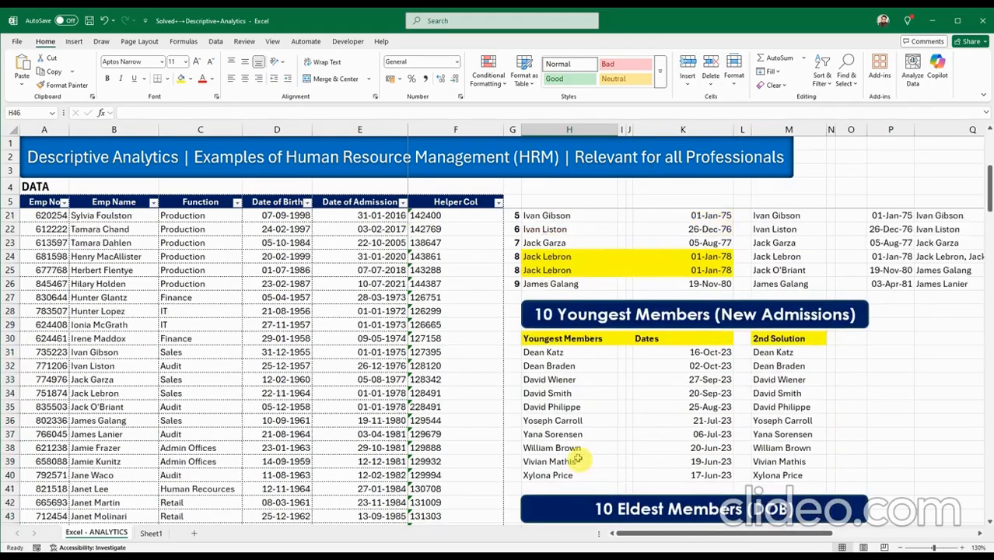
{"action": "left_click", "coordinate": [549, 284]}
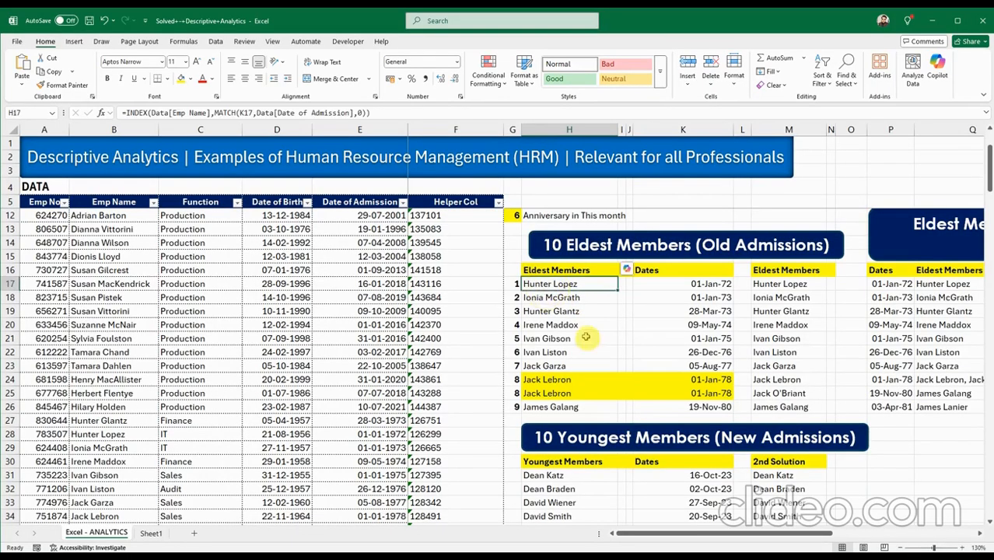
{"action": "left_click_drag", "start_coordinate": [376, 113], "coordinate": [118, 114]}
{"action": "key", "text": "ctrl+c"}
{"action": "key", "text": "Escape"}
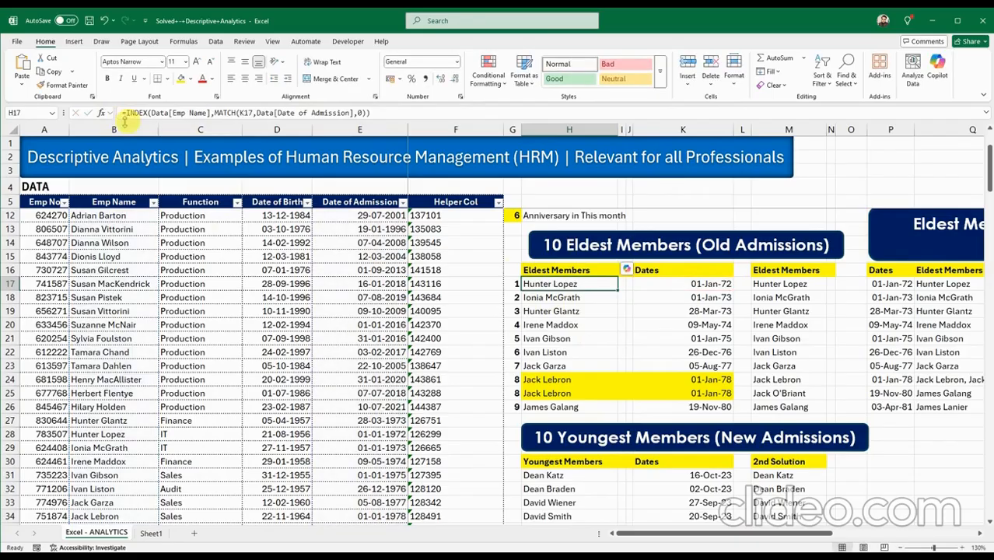
{"action": "scroll", "coordinate": [476, 438], "scroll_direction": "down", "scroll_amount": 9}
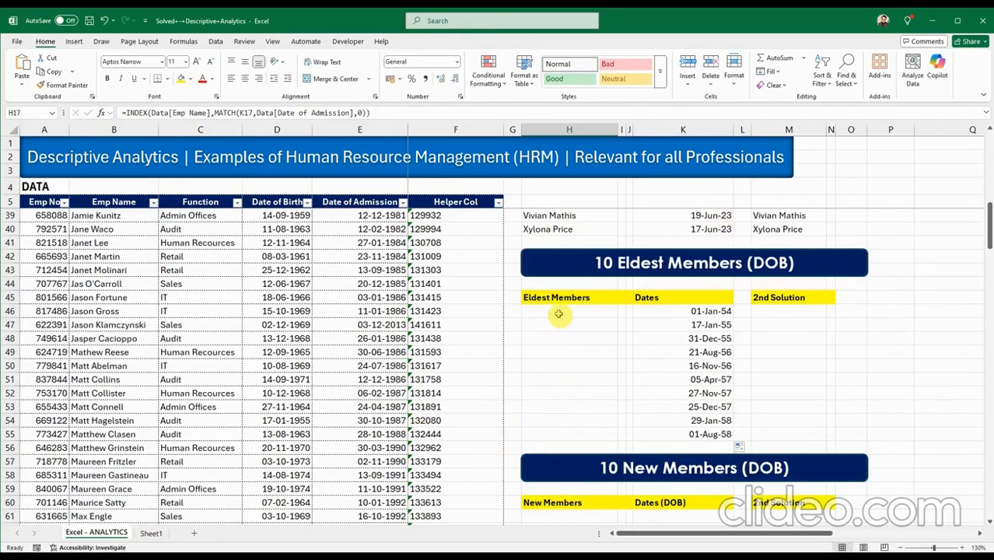
{"action": "left_click", "coordinate": [558, 313]}
{"action": "double_click", "coordinate": [559, 313]}
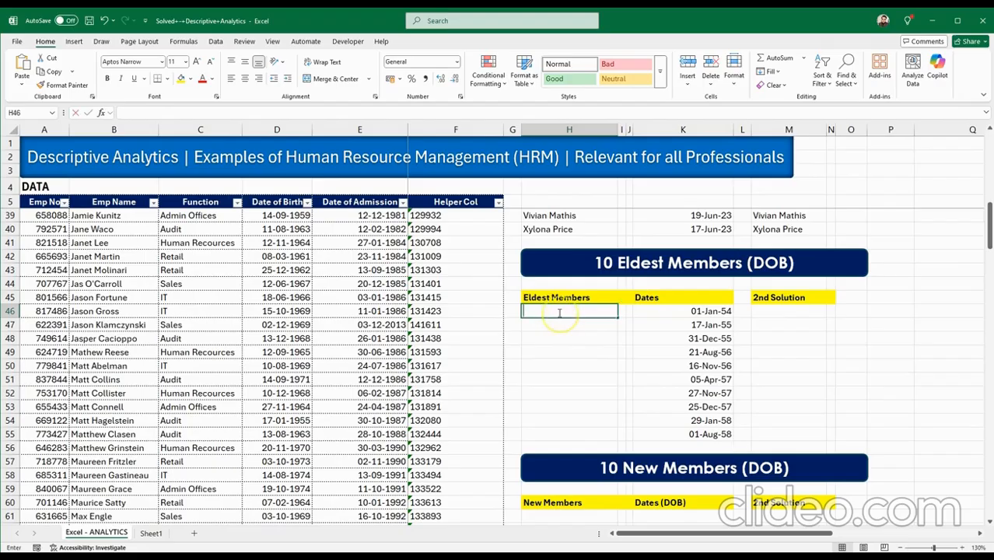
{"action": "key", "text": "ctrl+v"}
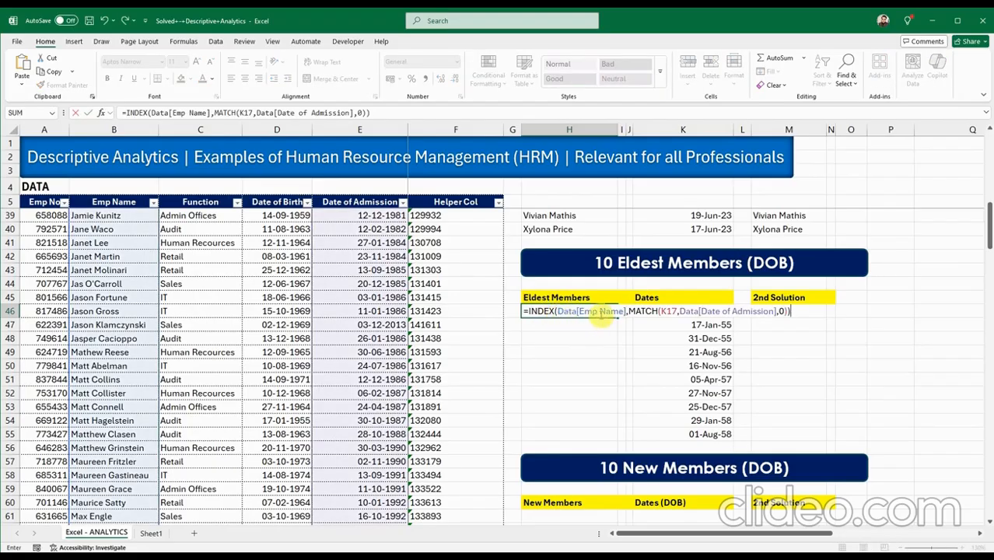
Point H46's lookup at K46 and Date of Birth, then fill down to H55.
{"action": "left_click", "coordinate": [630, 311]}
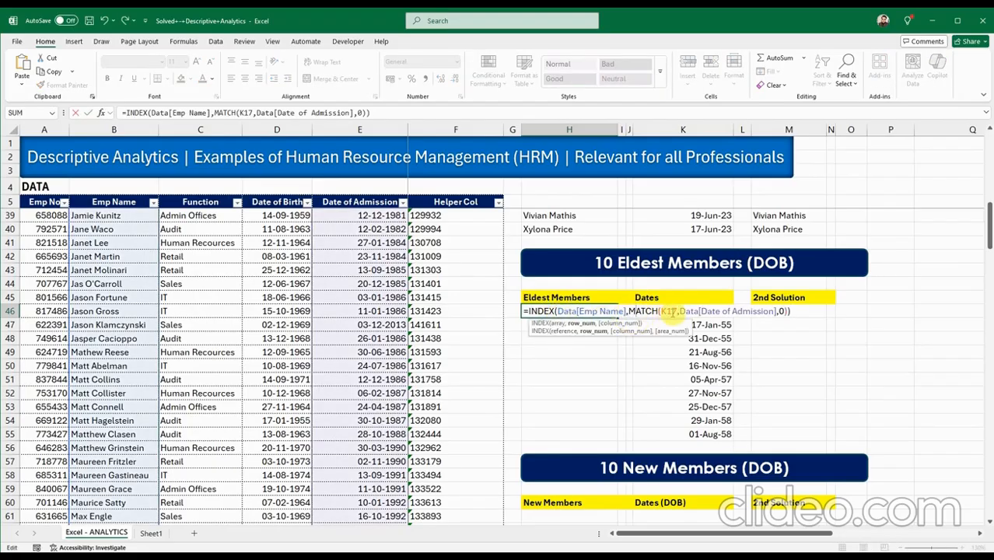
{"action": "left_click", "coordinate": [671, 311]}
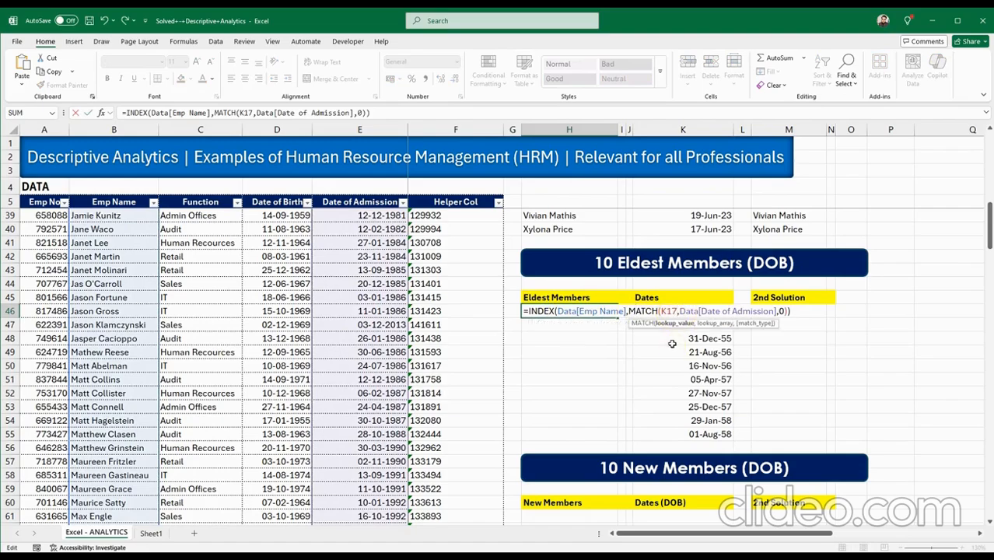
{"action": "key", "text": "BackSpace"}
{"action": "key", "text": "BackSpace"}
{"action": "key", "text": "BackSpace"}
{"action": "type", "text": "K46"}
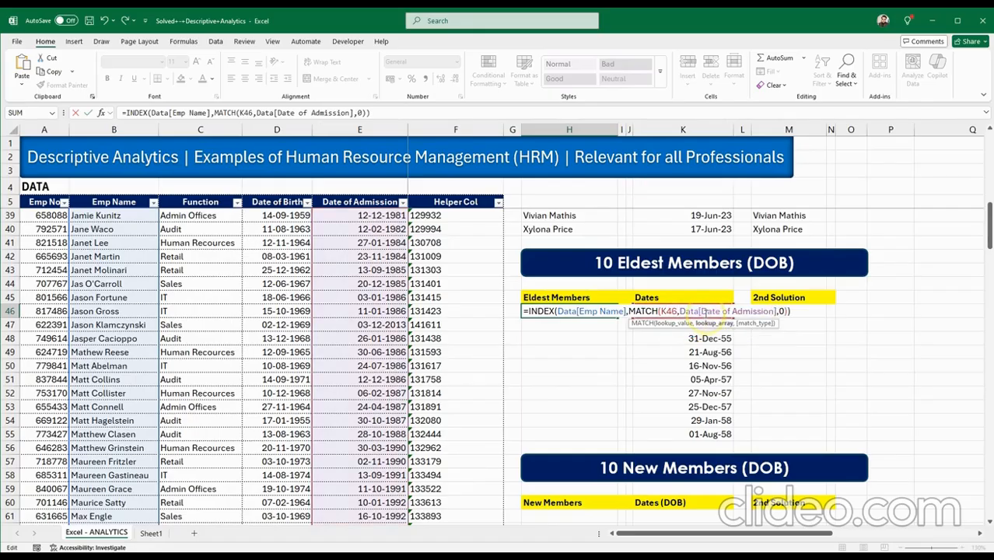
{"action": "left_click", "coordinate": [703, 311]}
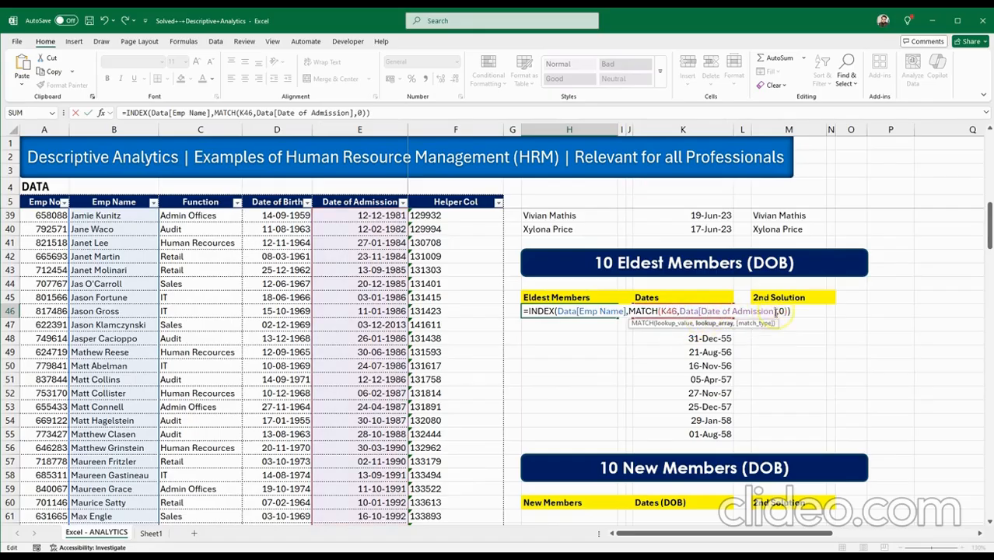
{"action": "key", "text": "BackSpace"}
{"action": "key", "text": "BackSpace"}
{"action": "key", "text": "BackSpace"}
{"action": "key", "text": "BackSpace"}
{"action": "key", "text": "BackSpace"}
{"action": "key", "text": "BackSpace"}
{"action": "key", "text": "BackSpace"}
{"action": "key", "text": "BackSpace"}
{"action": "key", "text": "BackSpace"}
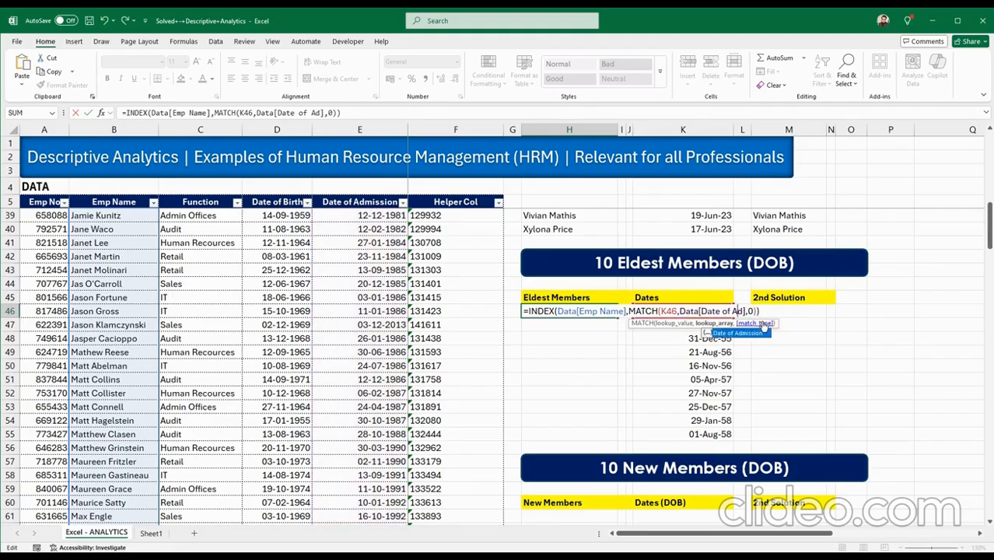
{"action": "double_click", "coordinate": [743, 333]}
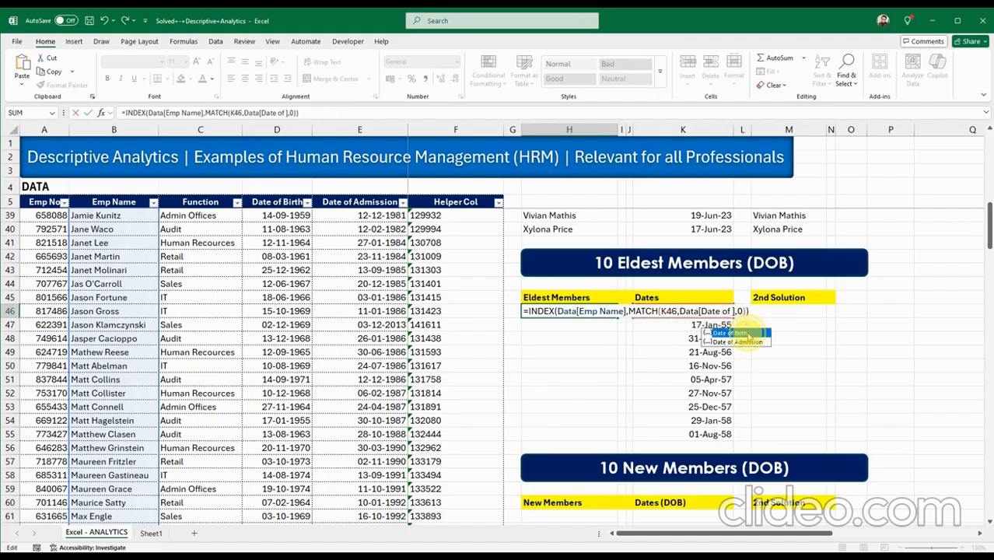
{"action": "key", "text": "ctrl+Return"}
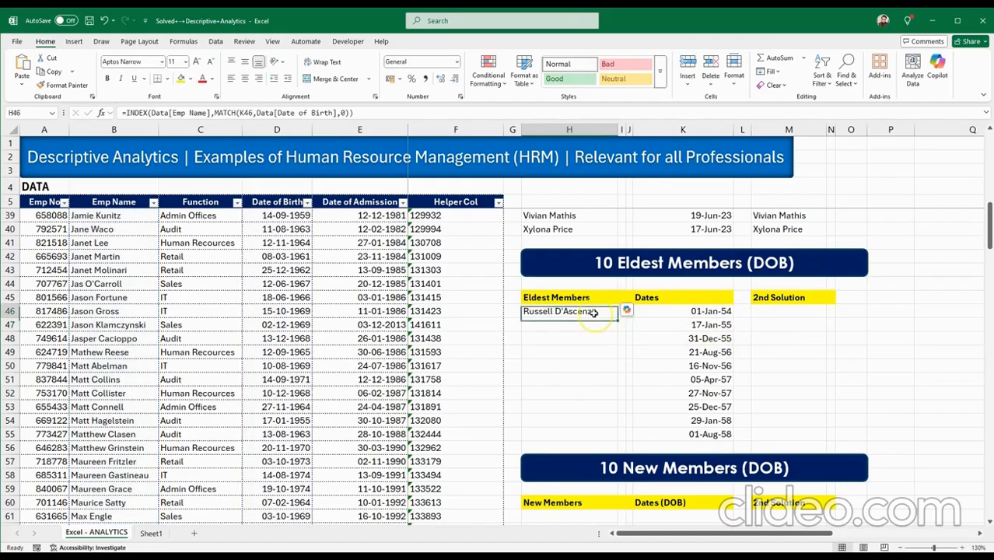
{"action": "left_click_drag", "start_coordinate": [614, 338], "coordinate": [603, 435]}
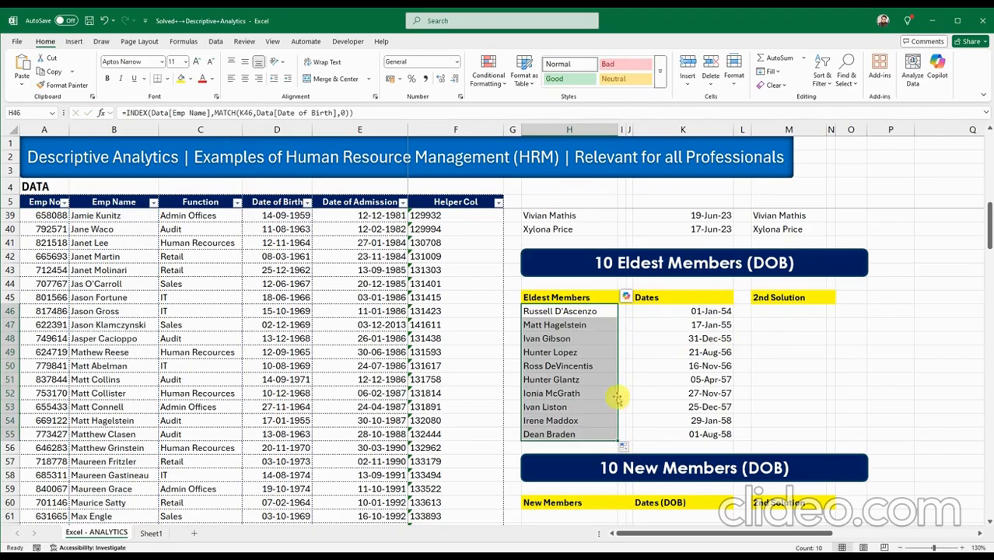
{"action": "left_click", "coordinate": [568, 408]}
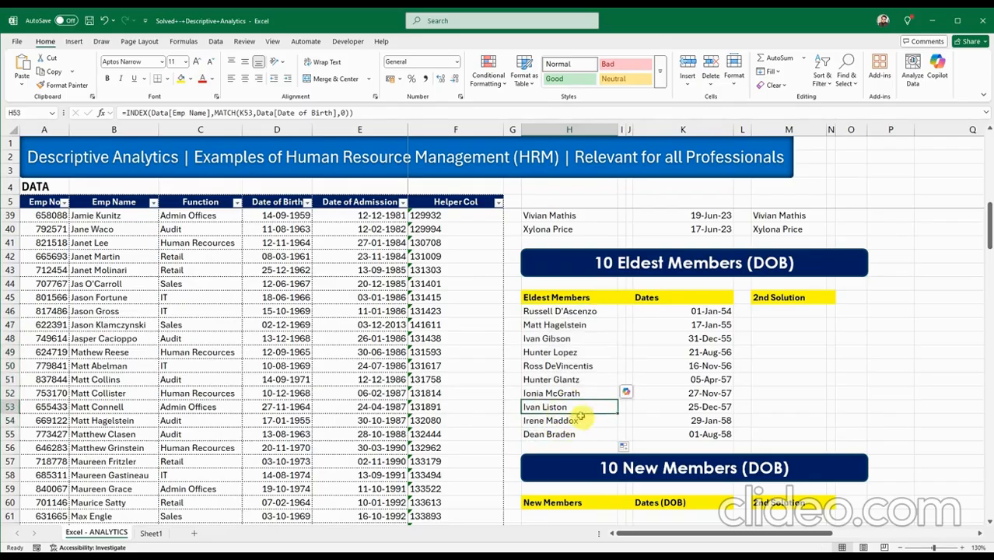
{"action": "left_click", "coordinate": [583, 379]}
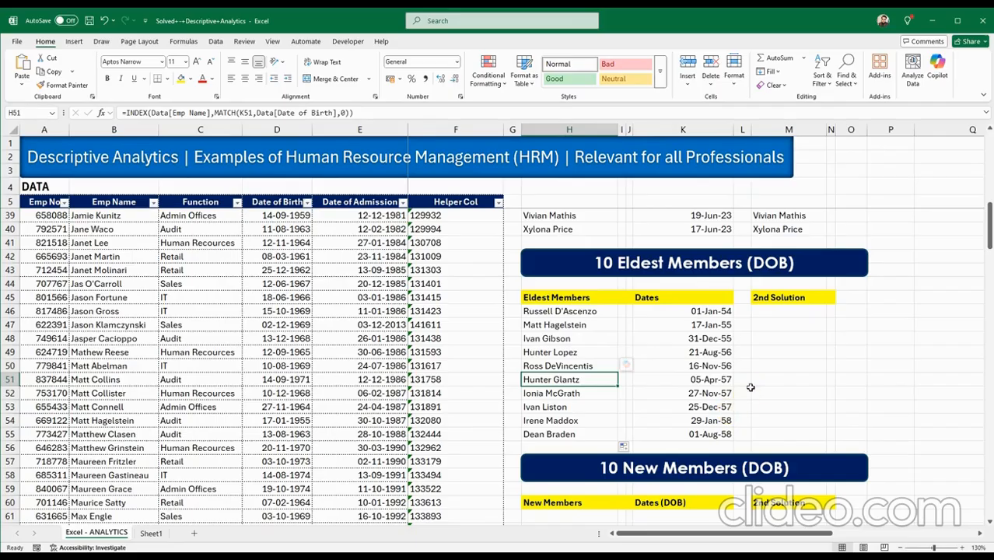
{"action": "scroll", "coordinate": [750, 388], "scroll_direction": "down", "scroll_amount": 3}
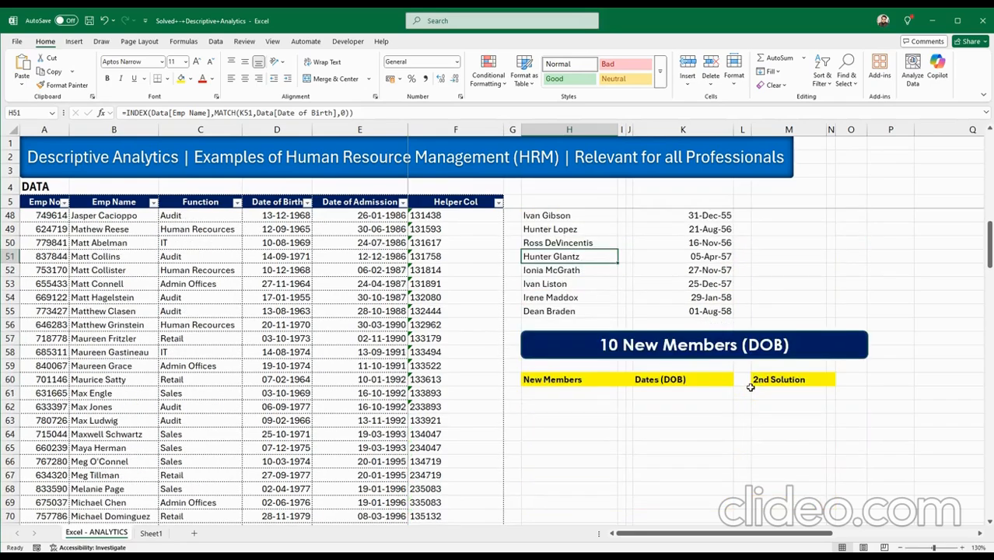
{"action": "left_click", "coordinate": [599, 391]}
{"action": "left_click", "coordinate": [662, 395]}
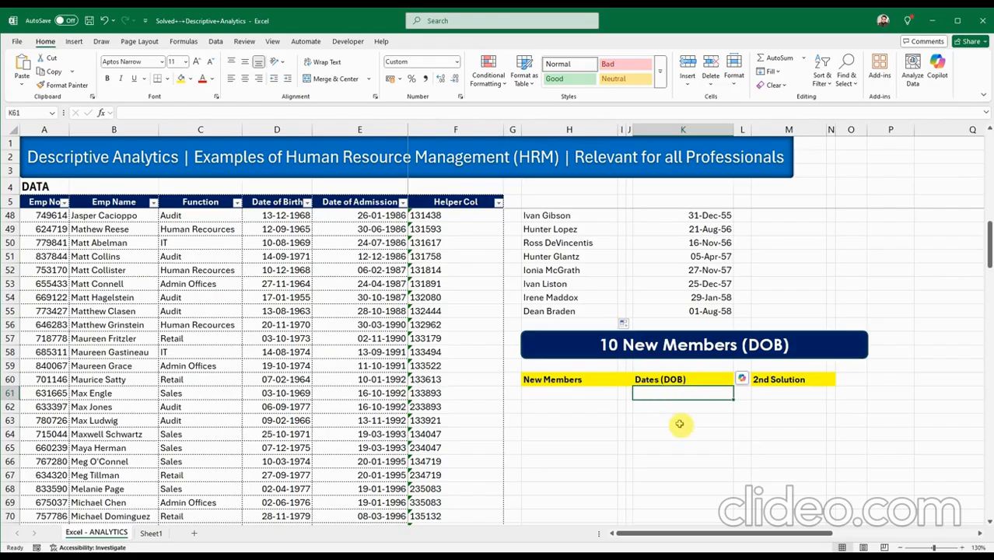
{"action": "scroll", "coordinate": [679, 424], "scroll_direction": "up", "scroll_amount": 2}
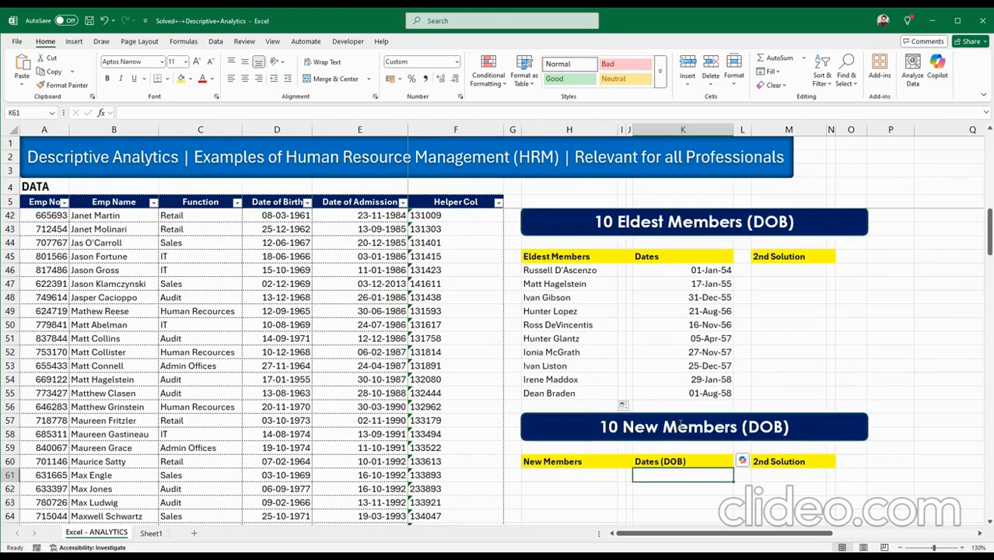
Change SMALL to LARGE in K61's formula, giving the newest birth date 25-Feb-06.
{"action": "scroll", "coordinate": [679, 424], "scroll_direction": "up", "scroll_amount": 5}
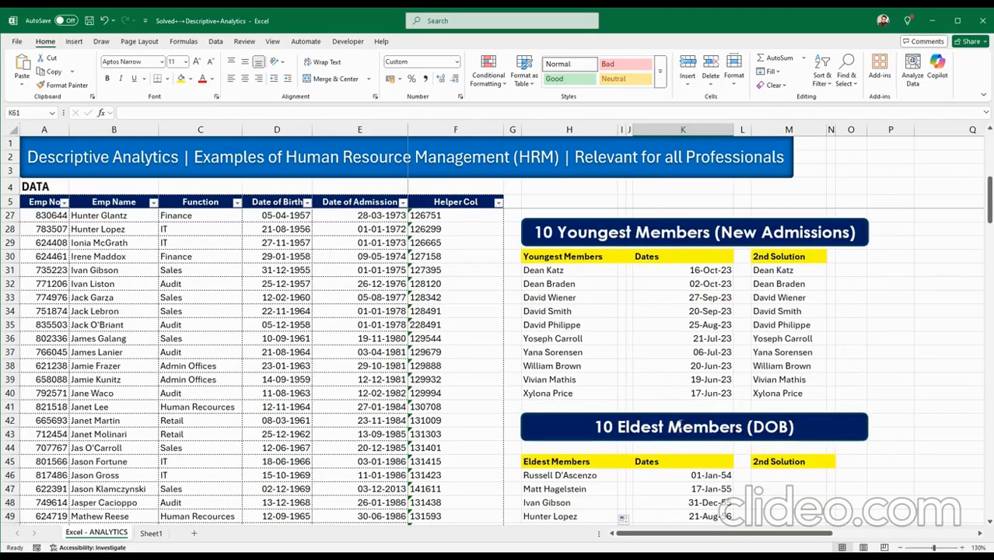
{"action": "scroll", "coordinate": [679, 424], "scroll_direction": "down", "scroll_amount": 11}
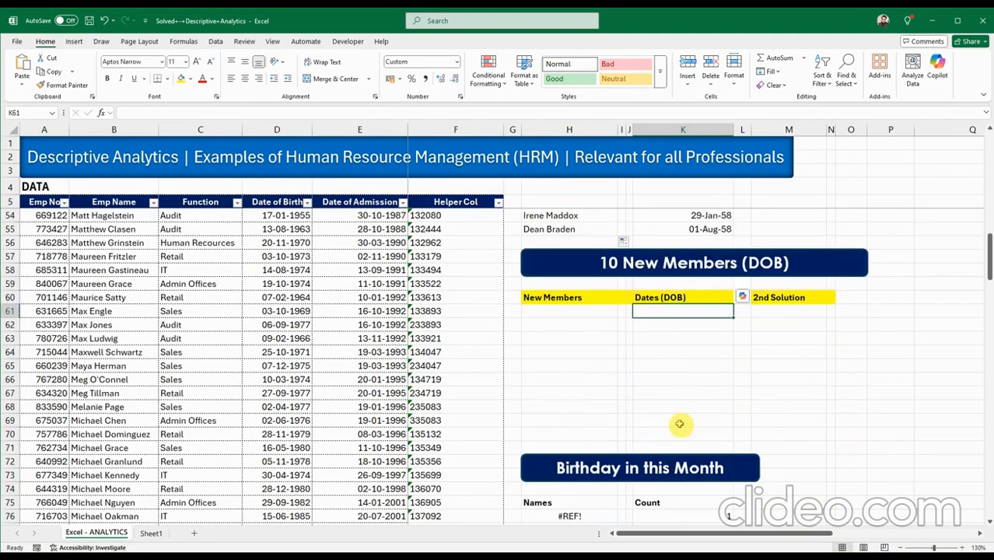
{"action": "scroll", "coordinate": [679, 372], "scroll_direction": "up", "scroll_amount": 5}
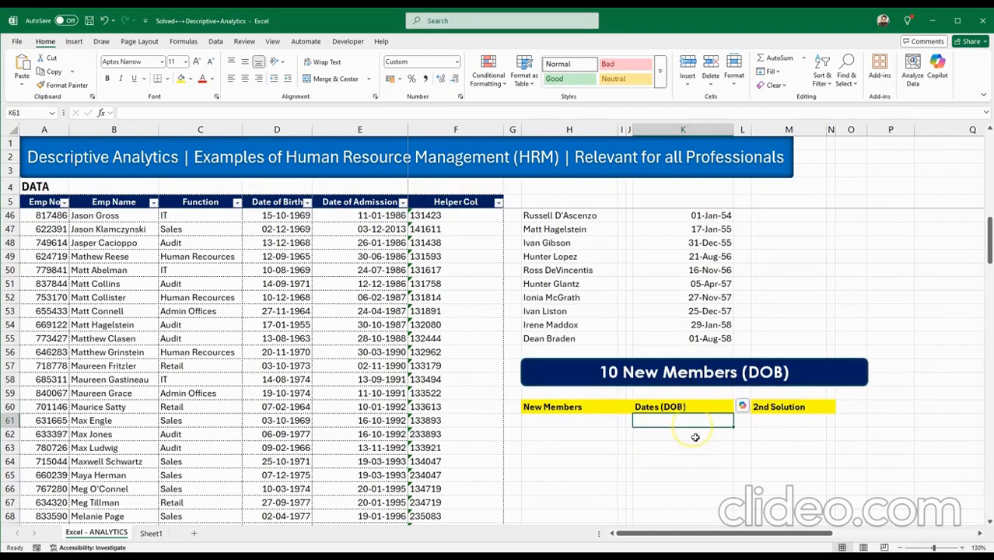
{"action": "scroll", "coordinate": [687, 313], "scroll_direction": "up", "scroll_amount": 3}
{"action": "double_click", "coordinate": [674, 338]}
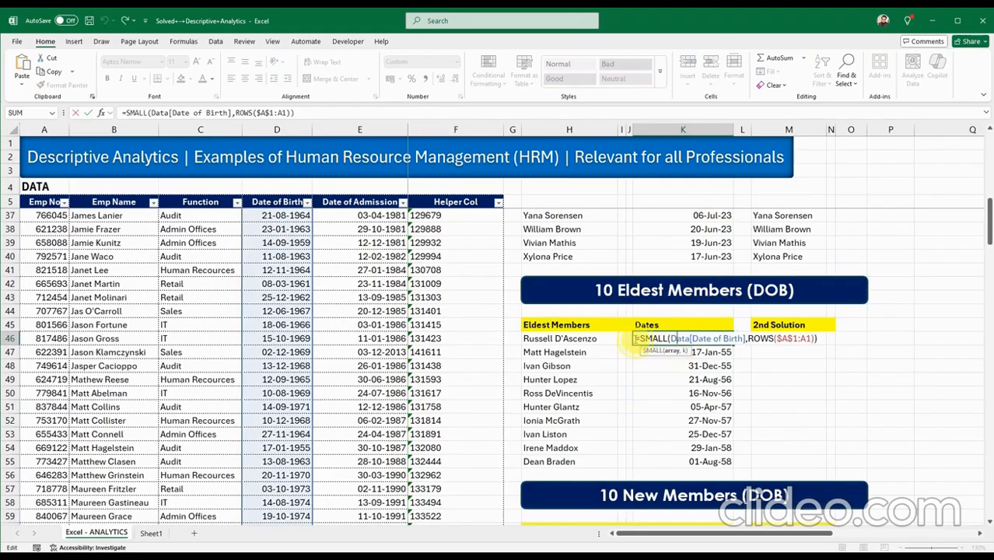
{"action": "key", "text": "Escape"}
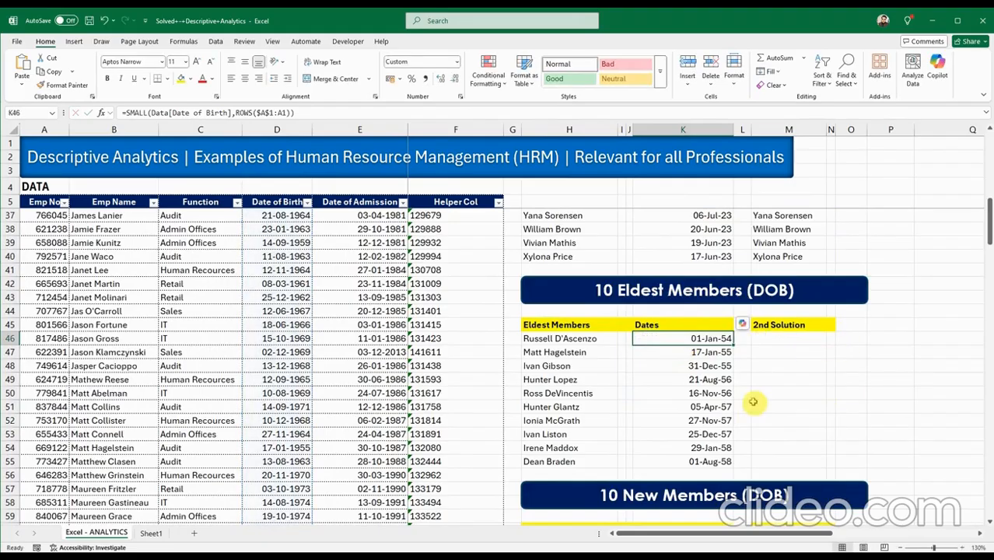
{"action": "scroll", "coordinate": [753, 402], "scroll_direction": "down", "scroll_amount": 3}
{"action": "double_click", "coordinate": [663, 423]}
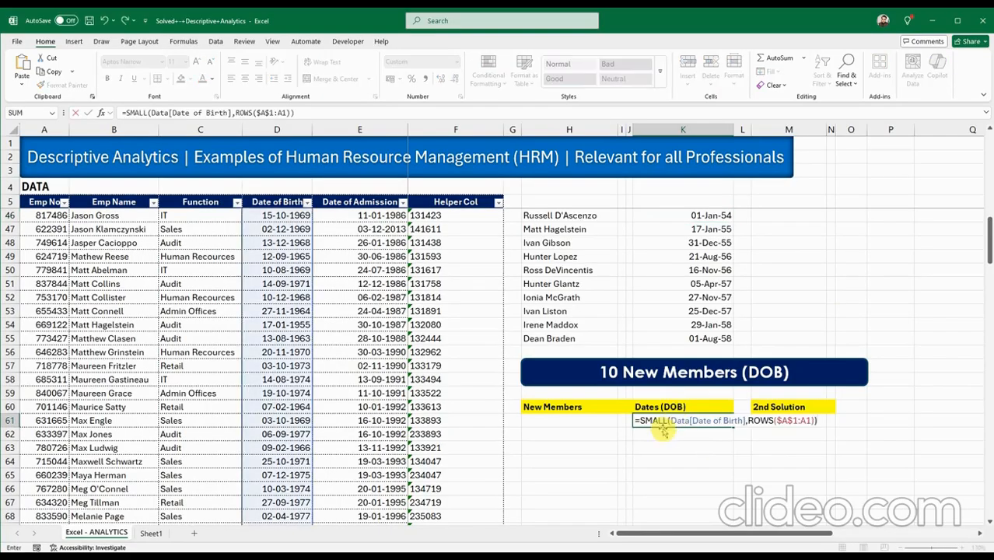
{"action": "double_click", "coordinate": [650, 421]}
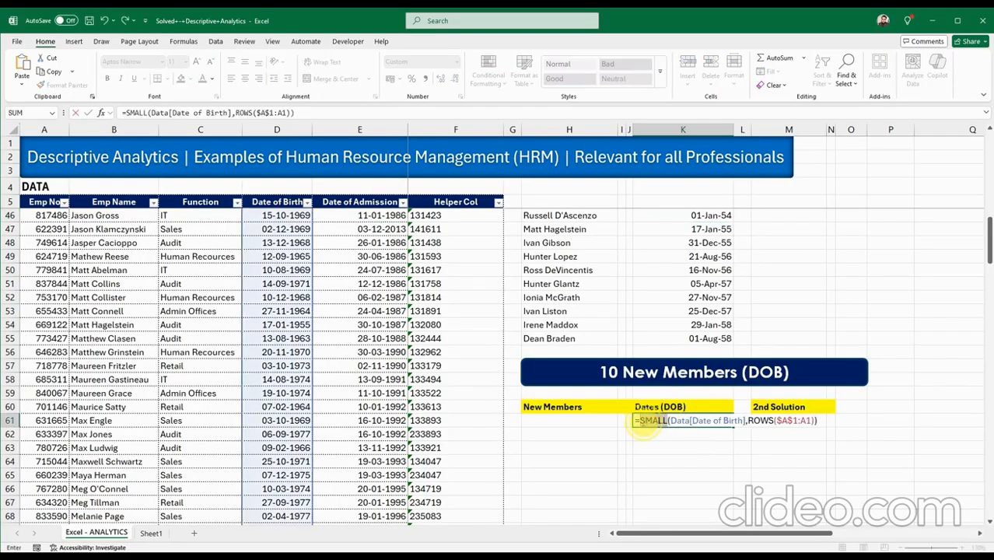
{"action": "type", "text": "LA"}
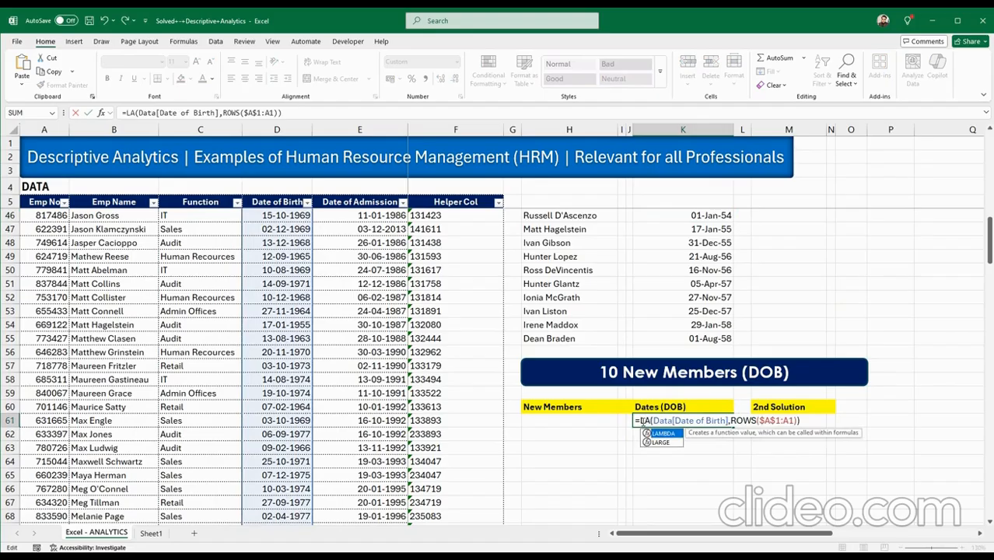
{"action": "type", "text": "RGE"}
{"action": "key", "text": "Return"}
Fill K61's LARGE formula down to K70.
{"action": "scroll", "coordinate": [724, 408], "scroll_direction": "down", "scroll_amount": 1}
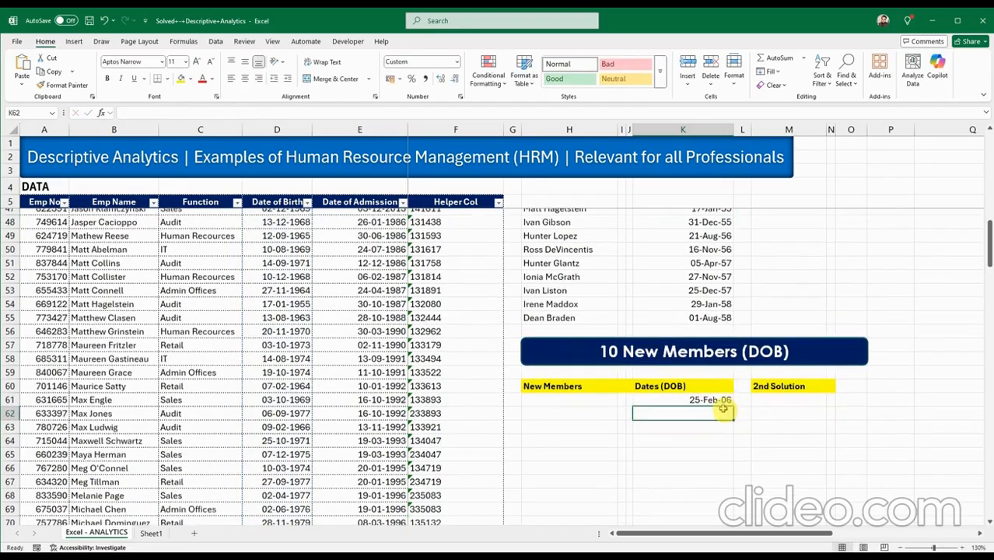
{"action": "scroll", "coordinate": [719, 374], "scroll_direction": "down", "scroll_amount": 2}
{"action": "left_click", "coordinate": [728, 341]}
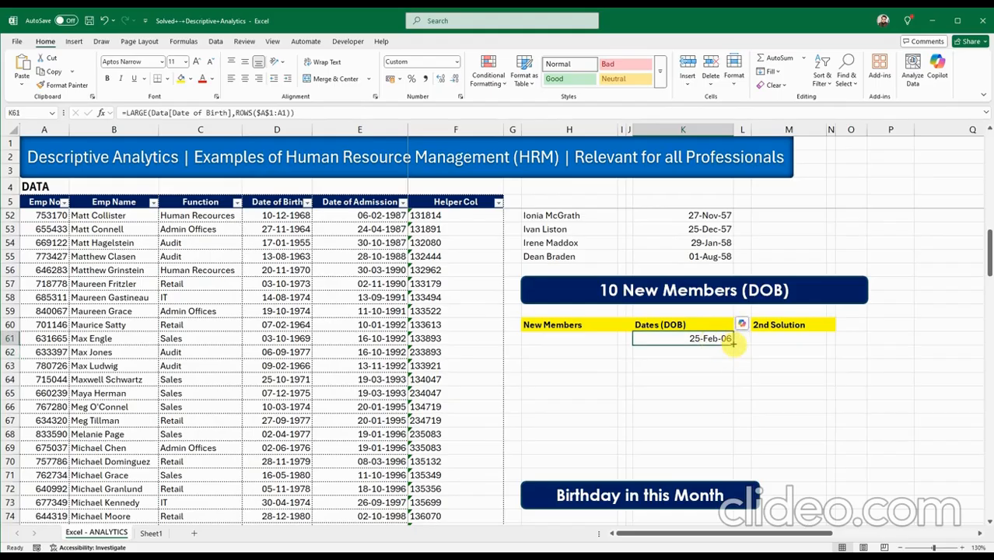
{"action": "left_click_drag", "start_coordinate": [733, 344], "coordinate": [705, 459]}
{"action": "scroll", "coordinate": [558, 345], "scroll_direction": "up", "scroll_amount": 5}
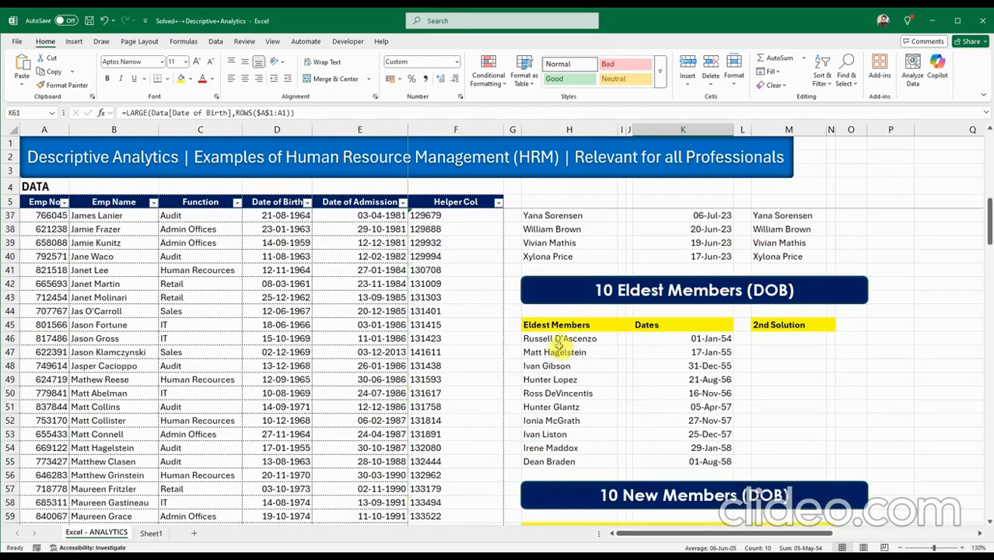
{"action": "left_click", "coordinate": [558, 345]}
{"action": "double_click", "coordinate": [555, 341]}
{"action": "left_click_drag", "start_coordinate": [525, 339], "coordinate": [793, 356]}
{"action": "key", "text": "ctrl+c"}
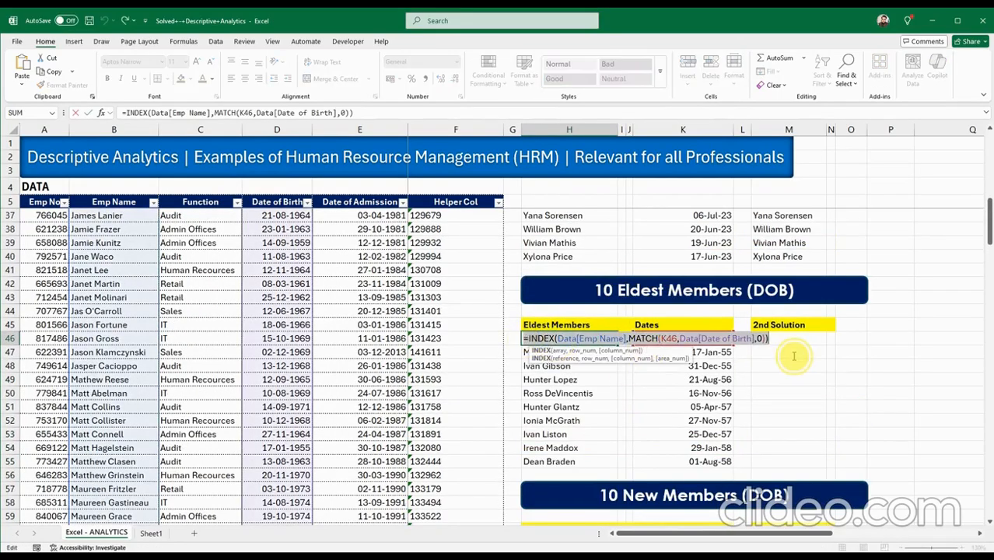
{"action": "key", "text": "Escape"}
{"action": "scroll", "coordinate": [650, 454], "scroll_direction": "down", "scroll_amount": 4}
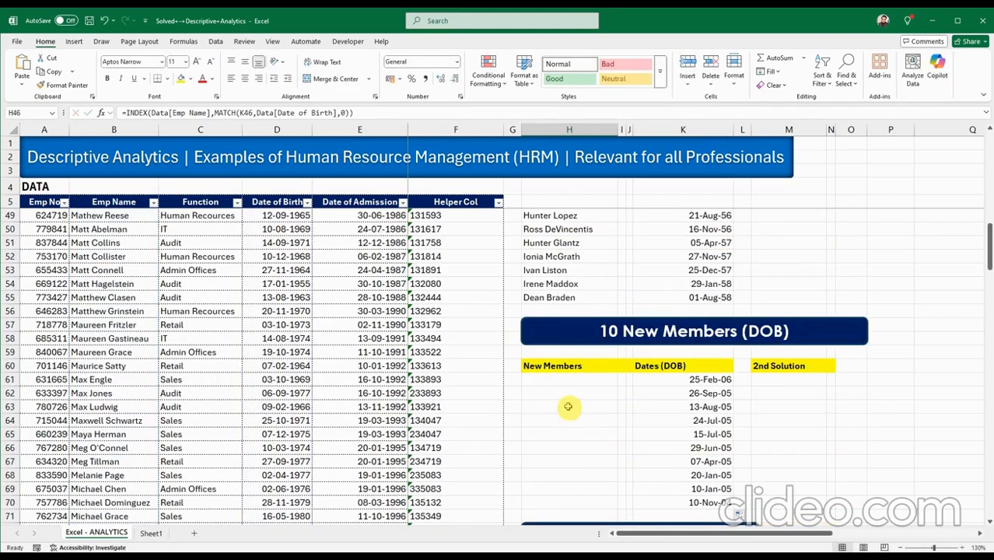
{"action": "left_click", "coordinate": [560, 379]}
{"action": "double_click", "coordinate": [560, 379]}
{"action": "key", "text": "ctrl+v"}
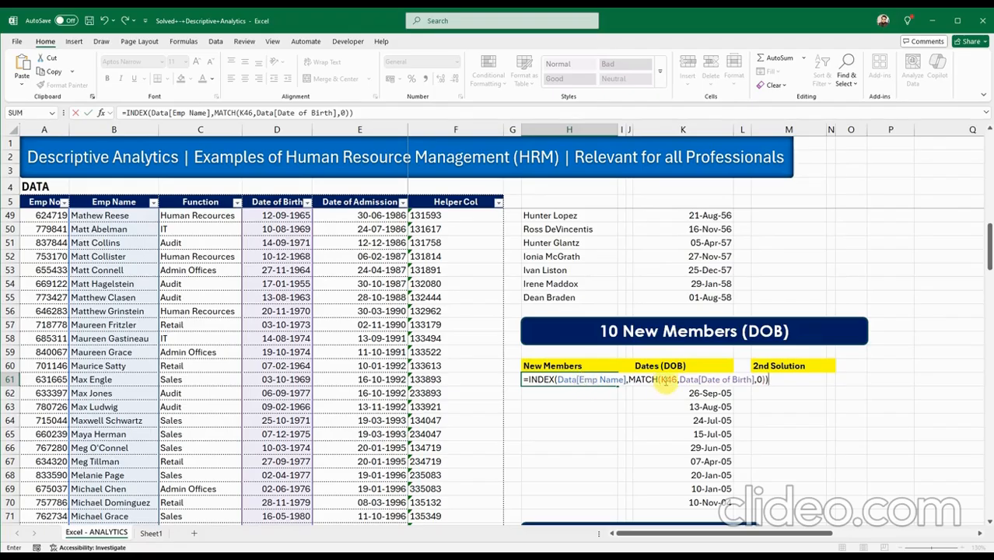
{"action": "left_click", "coordinate": [670, 380]}
{"action": "key", "text": "BackSpace"}
{"action": "key", "text": "BackSpace"}
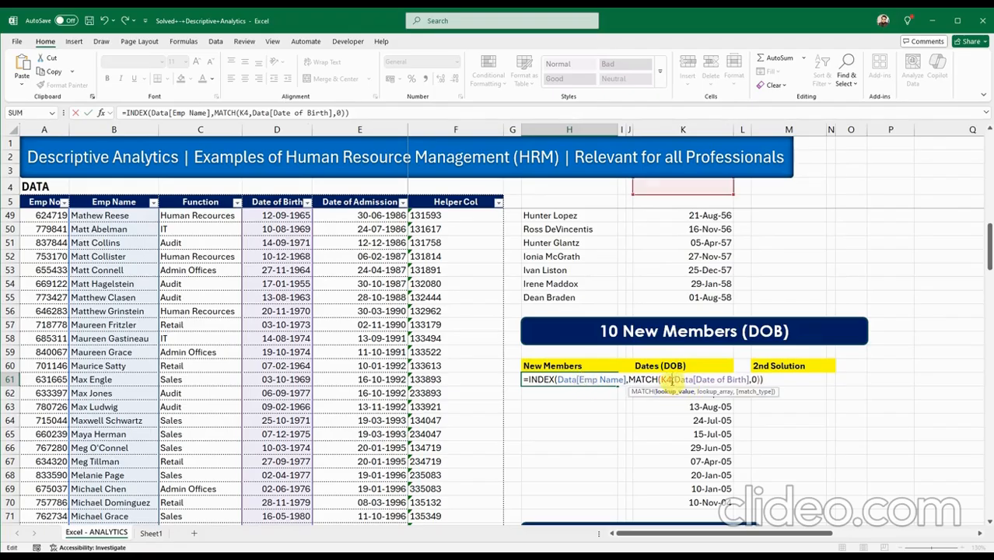
{"action": "type", "text": "61"}
{"action": "key", "text": "Return"}
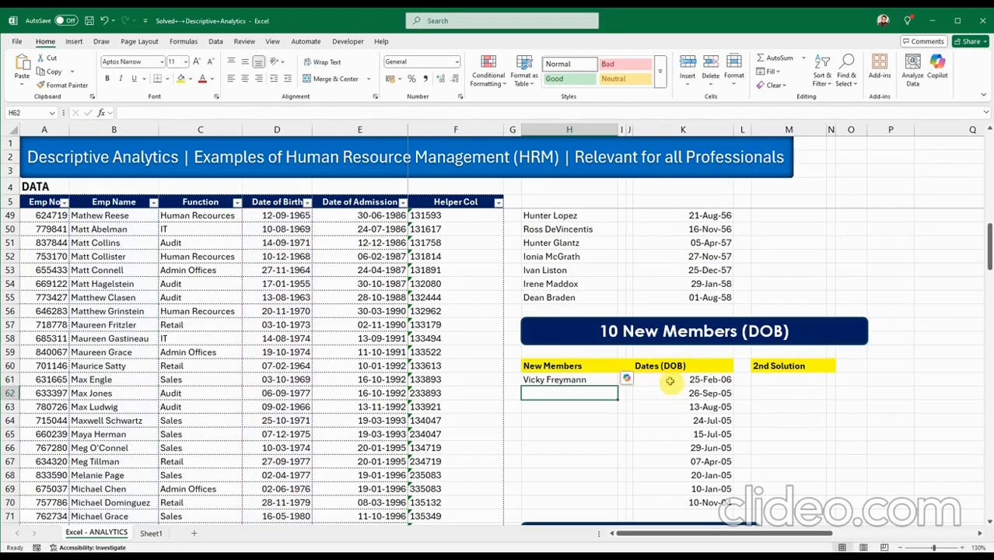
{"action": "left_click", "coordinate": [608, 379]}
{"action": "left_click_drag", "start_coordinate": [618, 387], "coordinate": [606, 507]}
{"action": "left_click", "coordinate": [785, 471]}
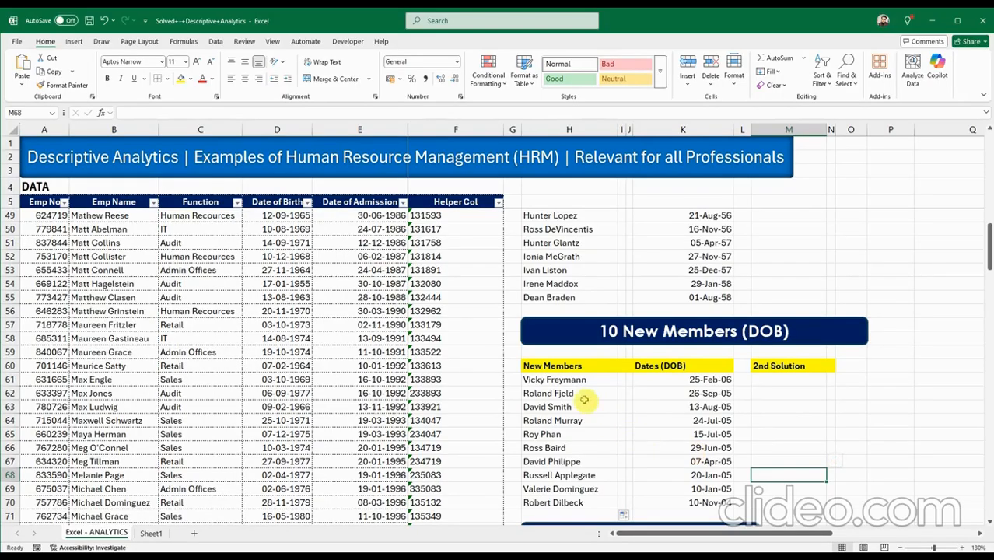
{"action": "left_click", "coordinate": [587, 392]}
{"action": "left_click", "coordinate": [786, 410]}
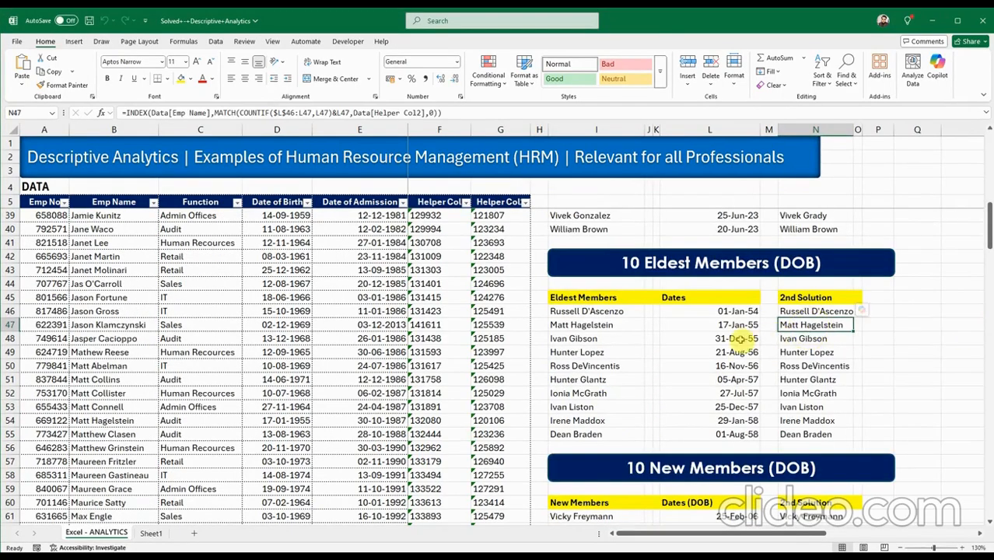
Compare the 2nd Solution name formulas with the first solution's and SMALL date formulas, then select column G.
{"action": "left_click", "coordinate": [807, 310]}
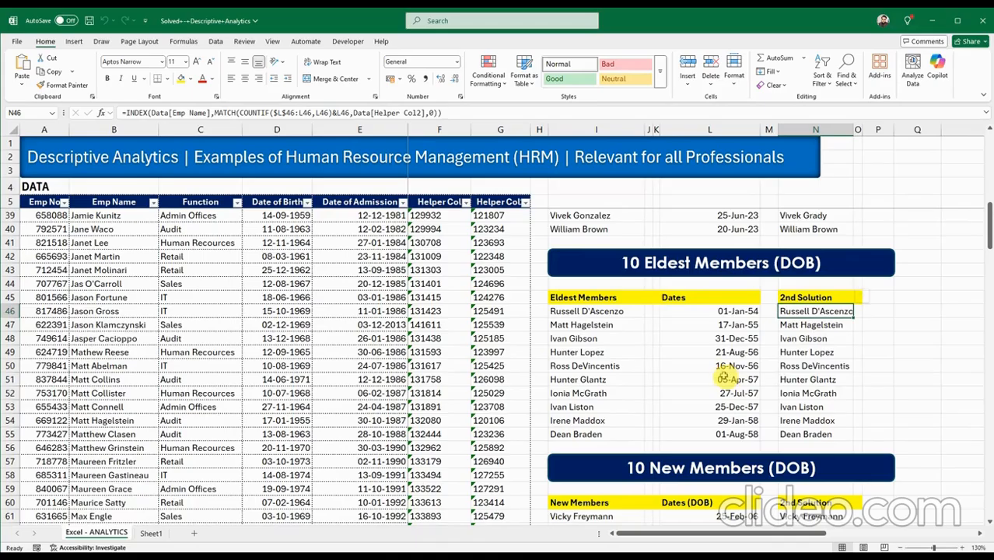
{"action": "left_click", "coordinate": [617, 311]}
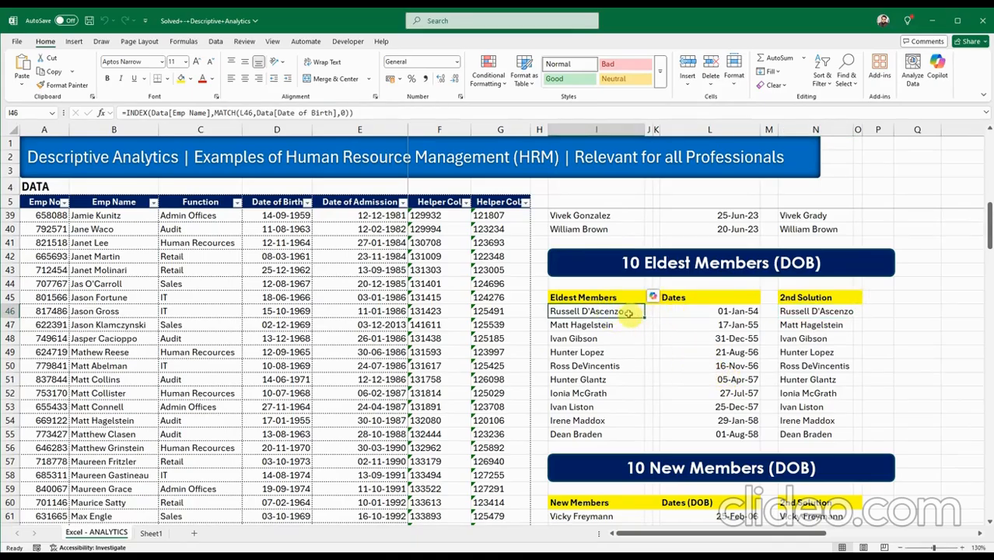
{"action": "left_click_drag", "start_coordinate": [676, 311], "coordinate": [709, 434]}
{"action": "left_click", "coordinate": [713, 391]}
{"action": "left_click", "coordinate": [716, 408]}
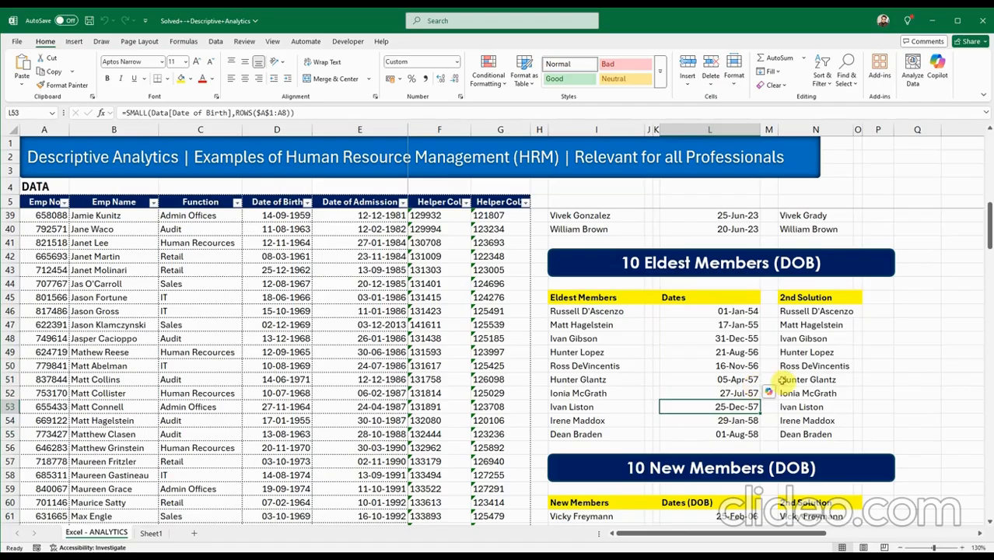
{"action": "left_click", "coordinate": [599, 392]}
{"action": "left_click", "coordinate": [631, 419]}
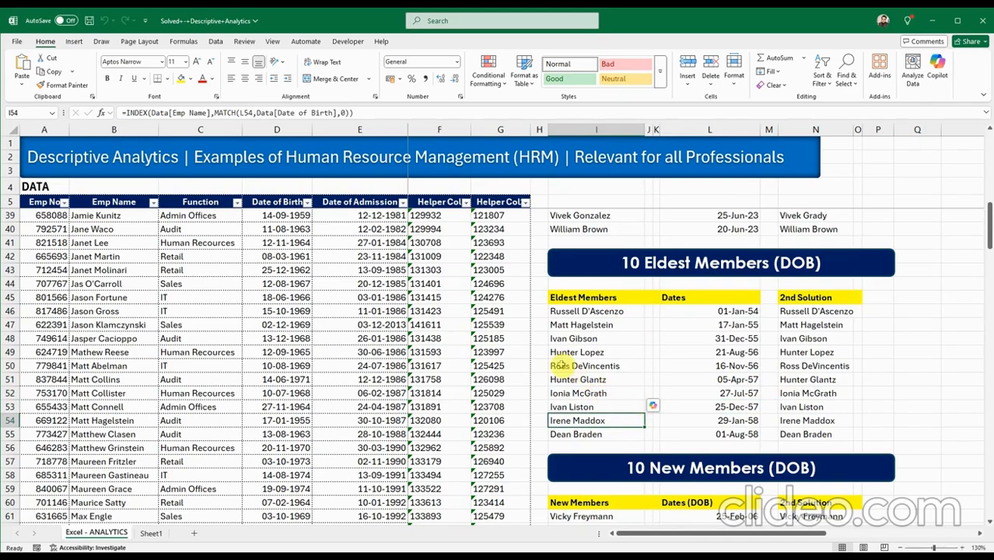
{"action": "left_click", "coordinate": [498, 128]}
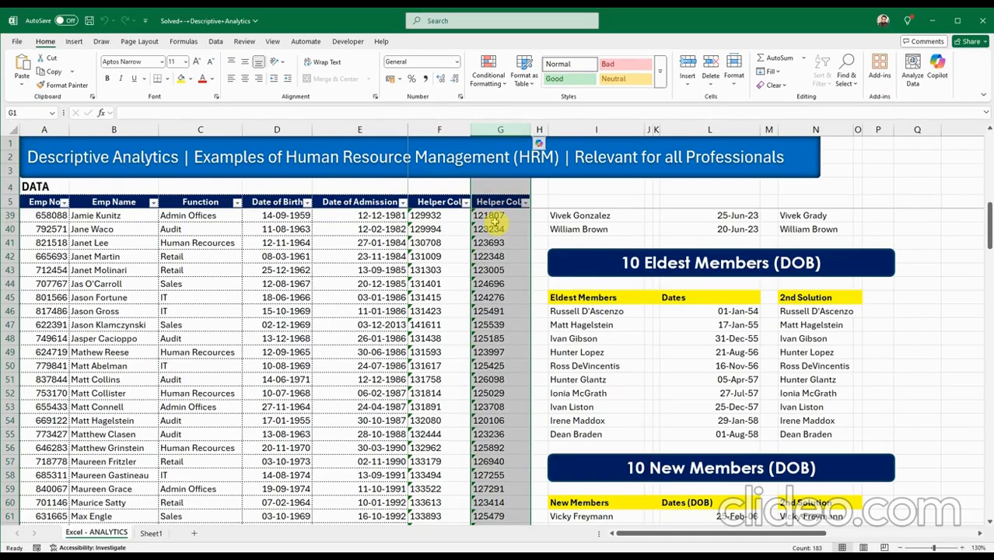
{"action": "left_click", "coordinate": [490, 216]}
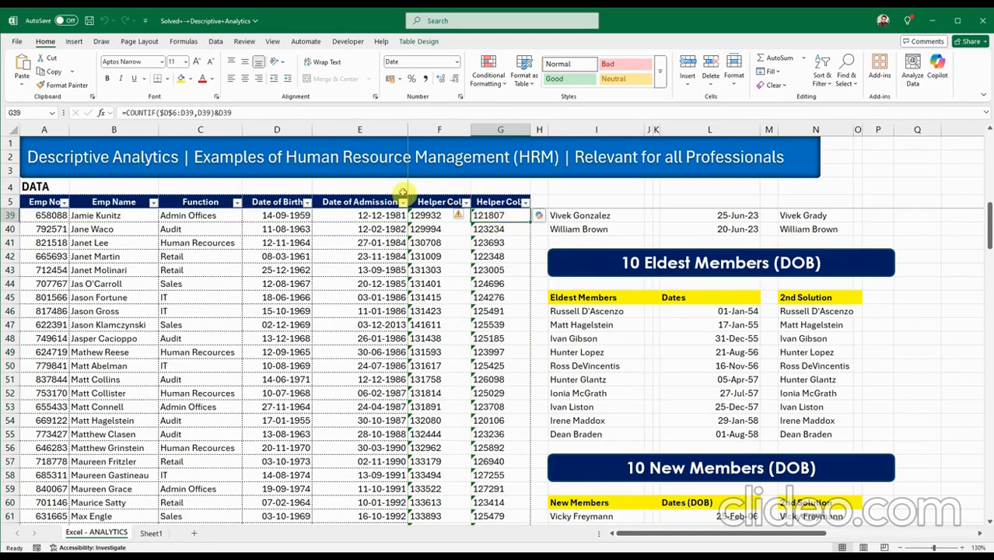
{"action": "double_click", "coordinate": [496, 217]}
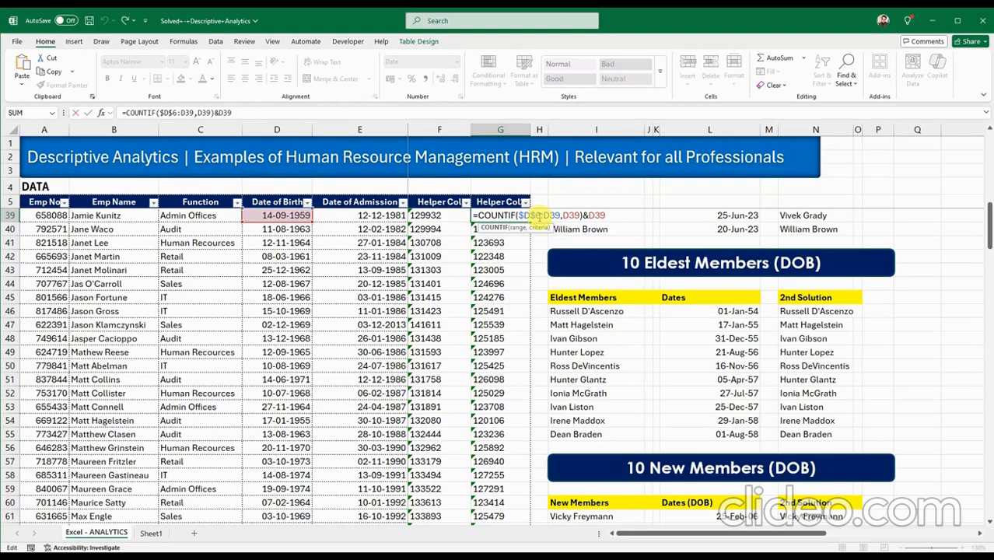
{"action": "key", "text": "Escape"}
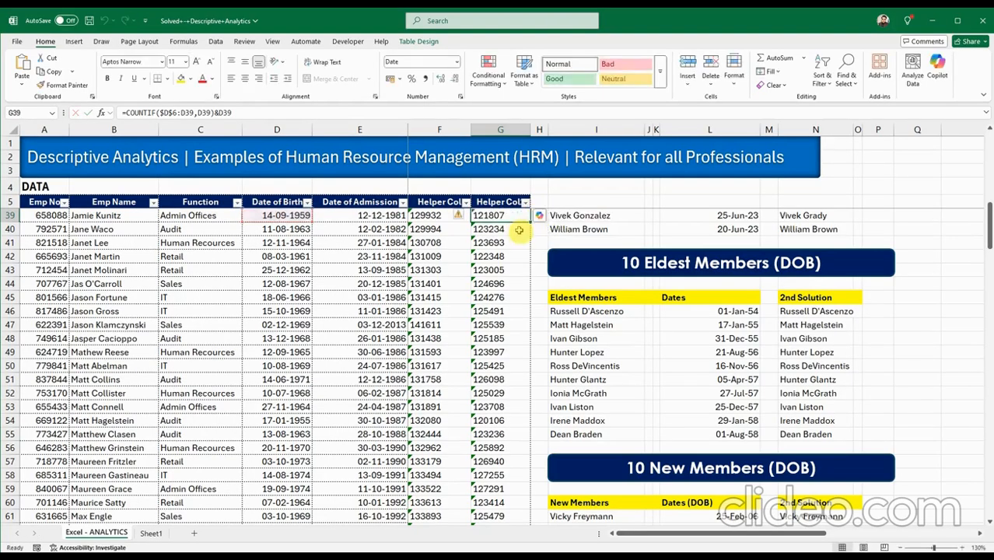
{"action": "scroll", "coordinate": [478, 276], "scroll_direction": "up", "scroll_amount": 9}
{"action": "scroll", "coordinate": [482, 285], "scroll_direction": "up", "scroll_amount": 2}
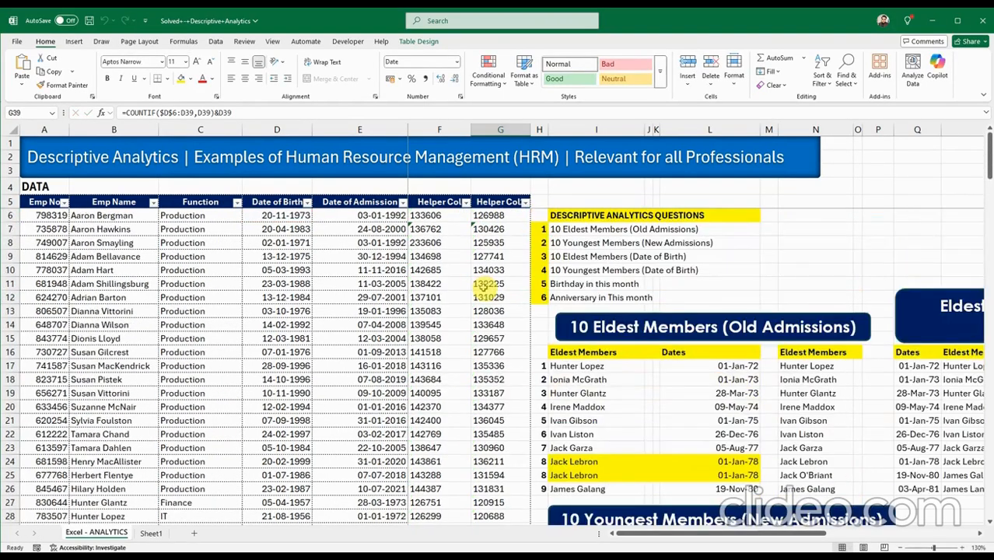
{"action": "scroll", "coordinate": [482, 286], "scroll_direction": "down", "scroll_amount": 11}
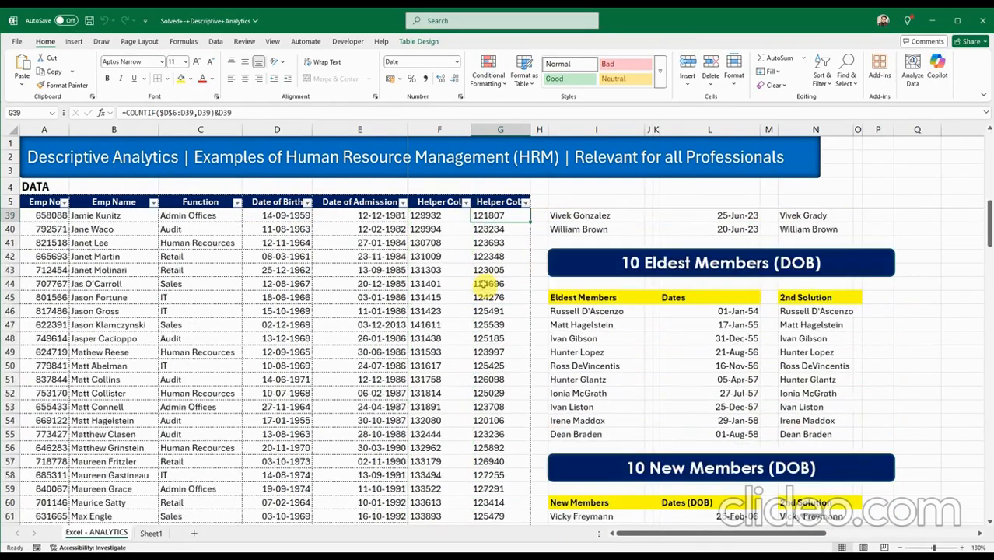
{"action": "double_click", "coordinate": [801, 311]}
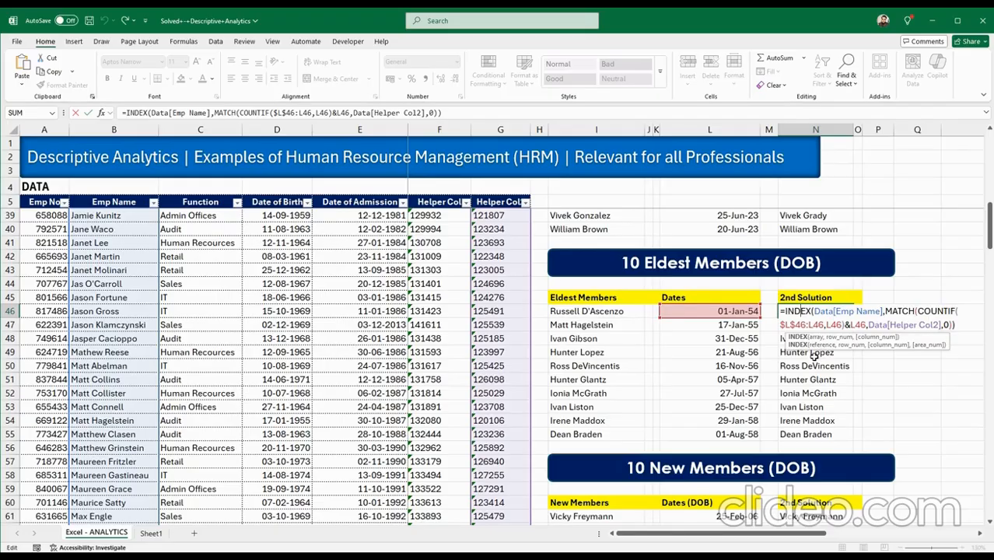
{"action": "left_click", "coordinate": [812, 356]}
{"action": "left_click", "coordinate": [811, 357]}
{"action": "left_click", "coordinate": [810, 355]}
{"action": "key", "text": "ctrl+Return"}
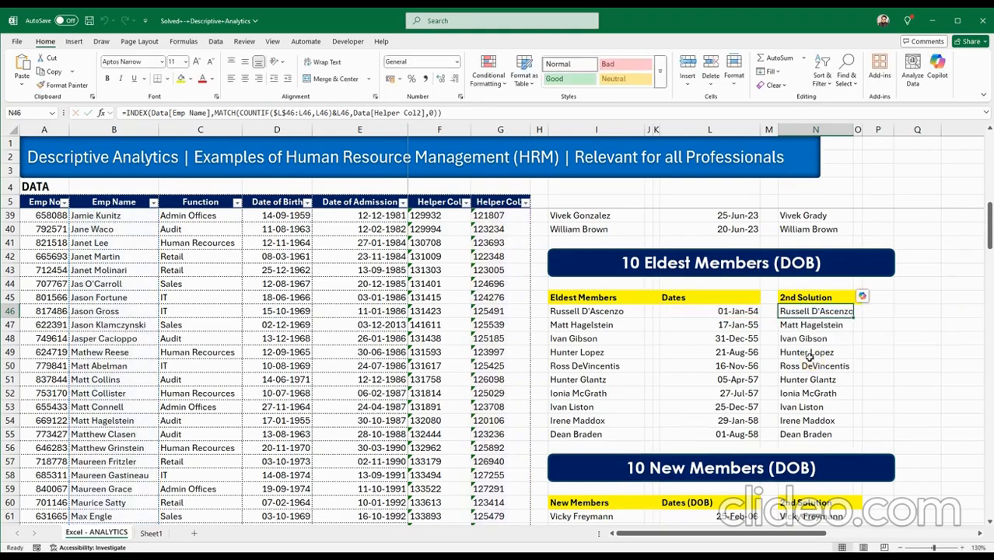
{"action": "scroll", "coordinate": [809, 355], "scroll_direction": "down", "scroll_amount": 2}
{"action": "scroll", "coordinate": [809, 355], "scroll_direction": "down", "scroll_amount": 2}
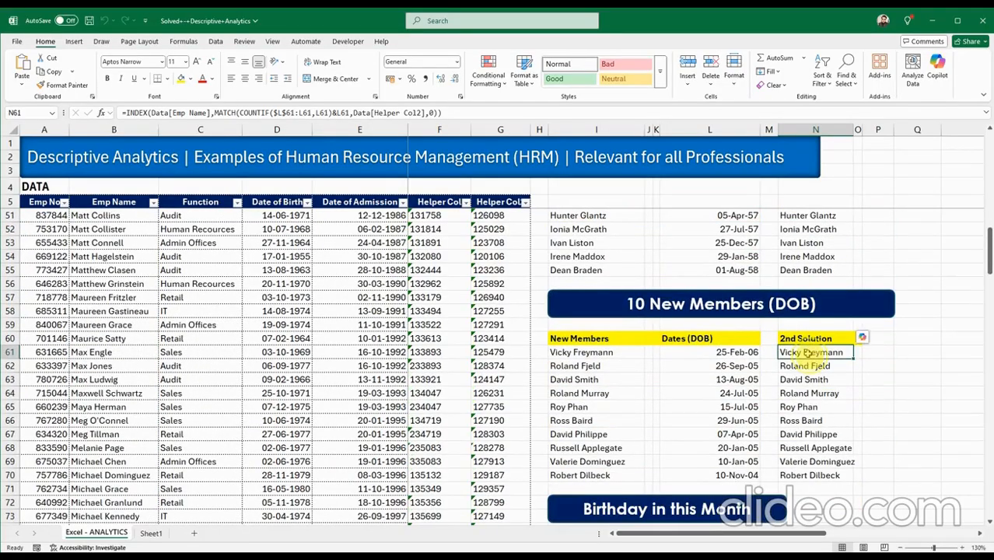
{"action": "double_click", "coordinate": [809, 354]}
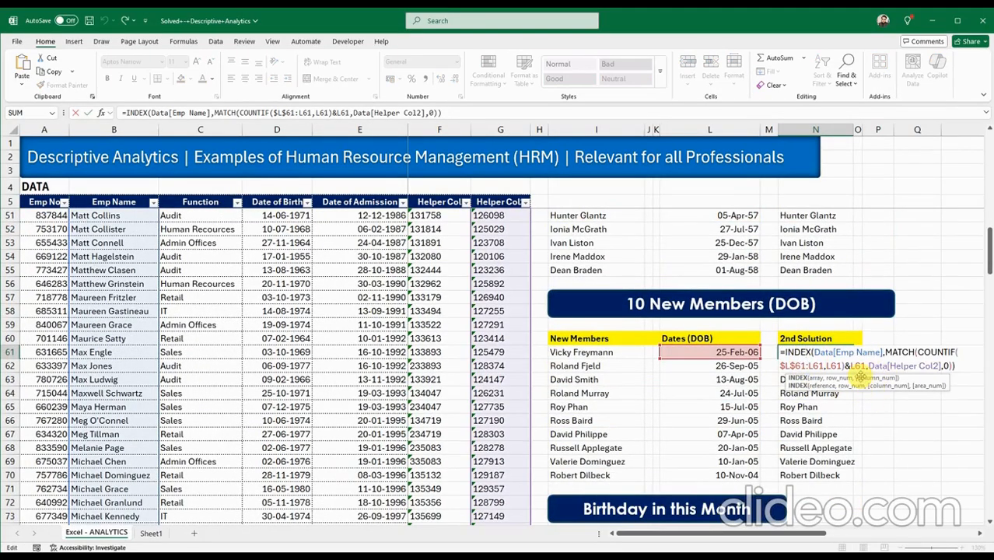
{"action": "key", "text": "Escape"}
{"action": "scroll", "coordinate": [645, 395], "scroll_direction": "up", "scroll_amount": 8}
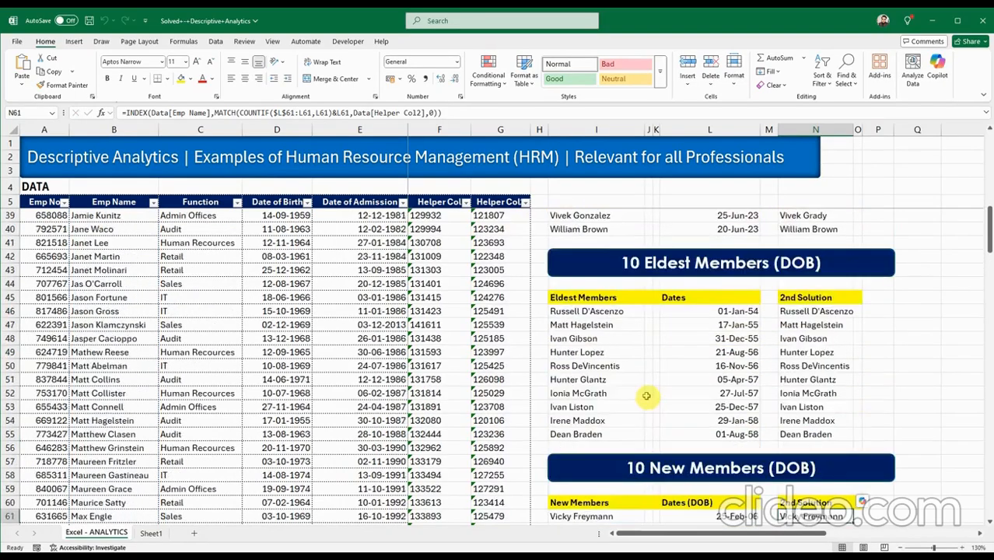
Check the Birthday in this month question, then select the first empty cell under its Names heading.
{"action": "scroll", "coordinate": [645, 396], "scroll_direction": "up", "scroll_amount": 7}
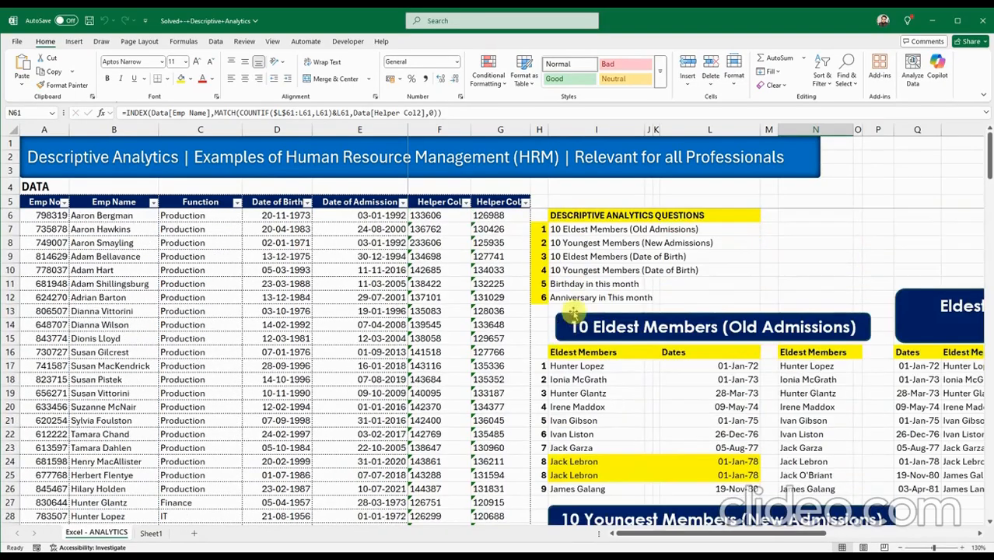
{"action": "left_click", "coordinate": [561, 284]}
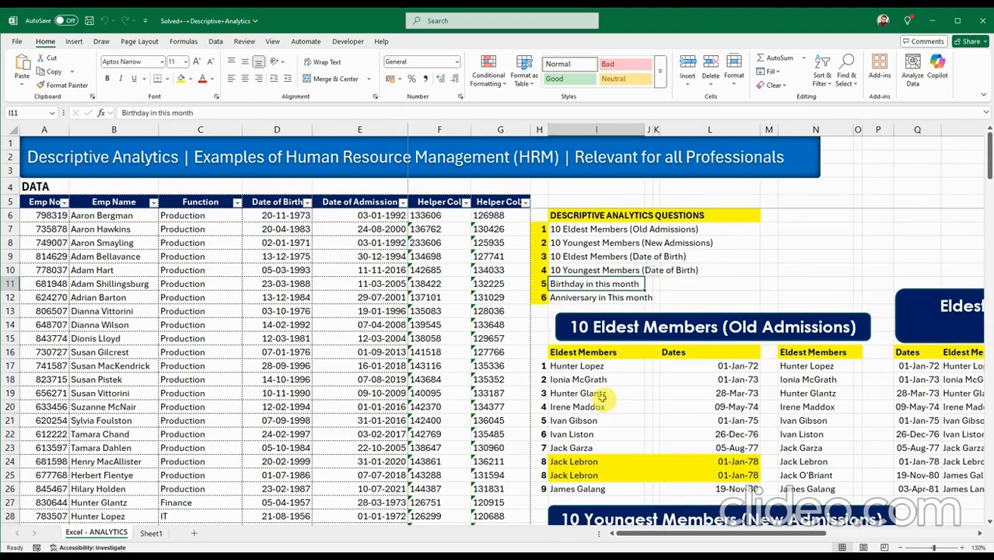
{"action": "scroll", "coordinate": [601, 397], "scroll_direction": "down", "scroll_amount": 18}
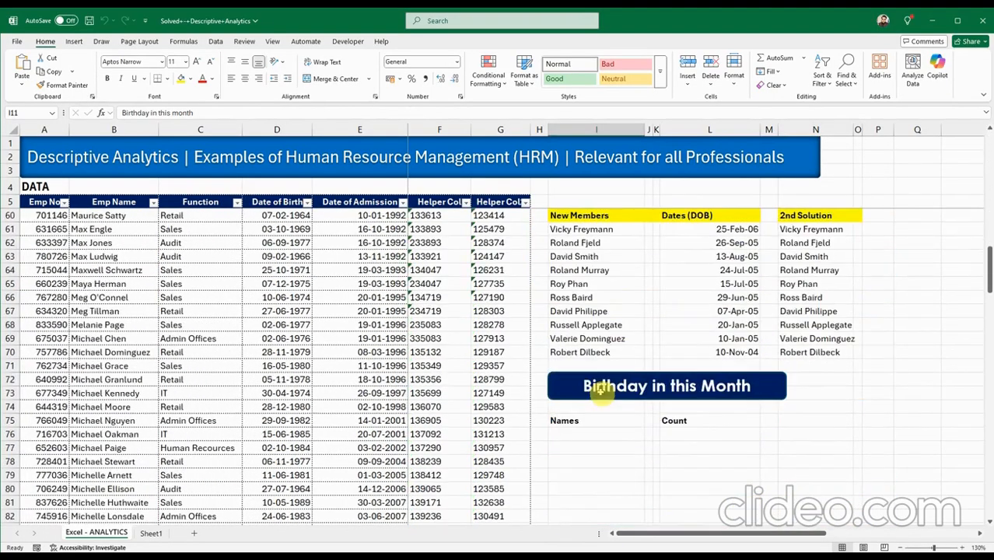
{"action": "scroll", "coordinate": [600, 393], "scroll_direction": "down", "scroll_amount": 1}
{"action": "scroll", "coordinate": [600, 392], "scroll_direction": "down", "scroll_amount": 1}
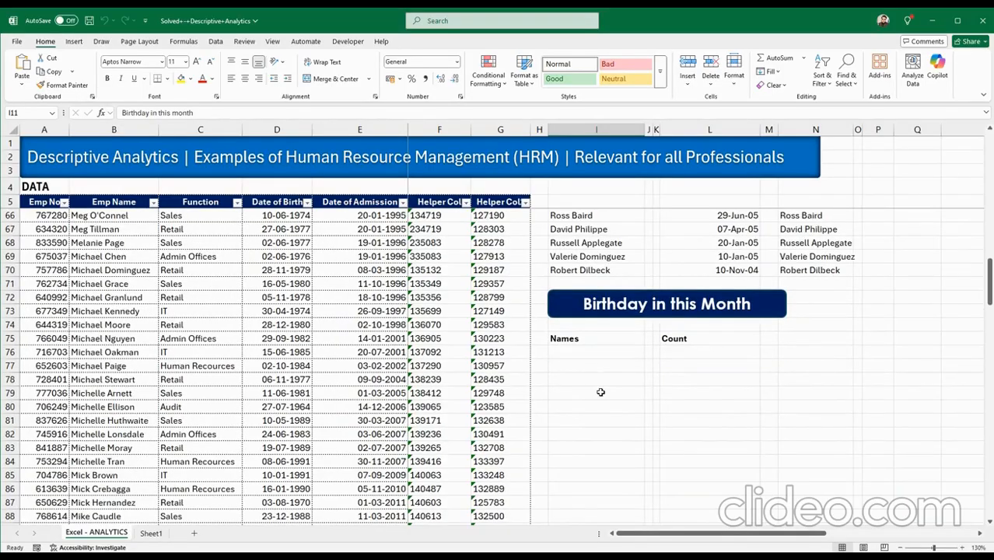
{"action": "left_click", "coordinate": [607, 353]}
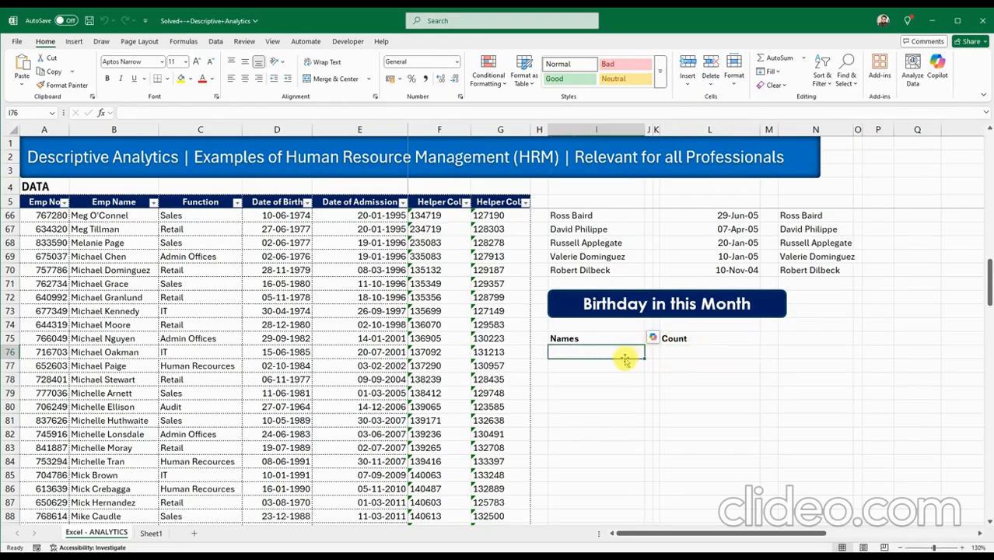
Insert a new column H in the data table with the header BD.
{"action": "left_click", "coordinate": [536, 129]}
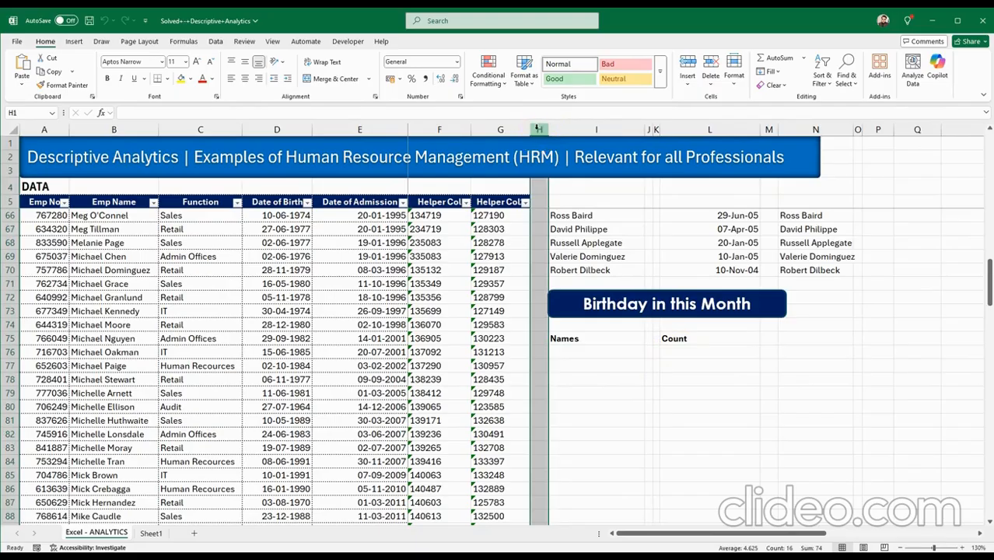
{"action": "right_click", "coordinate": [536, 129]}
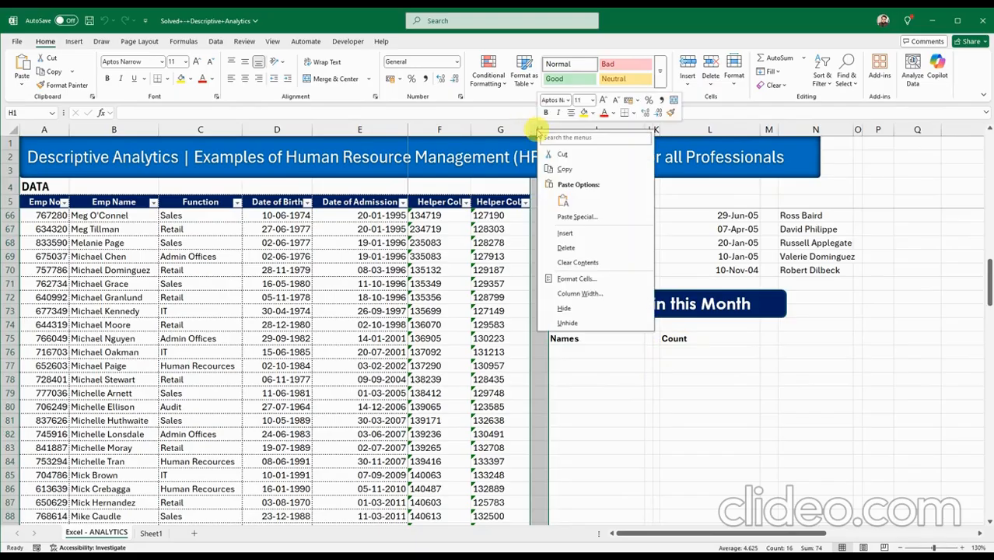
{"action": "left_click", "coordinate": [561, 234]}
{"action": "left_click", "coordinate": [559, 202]}
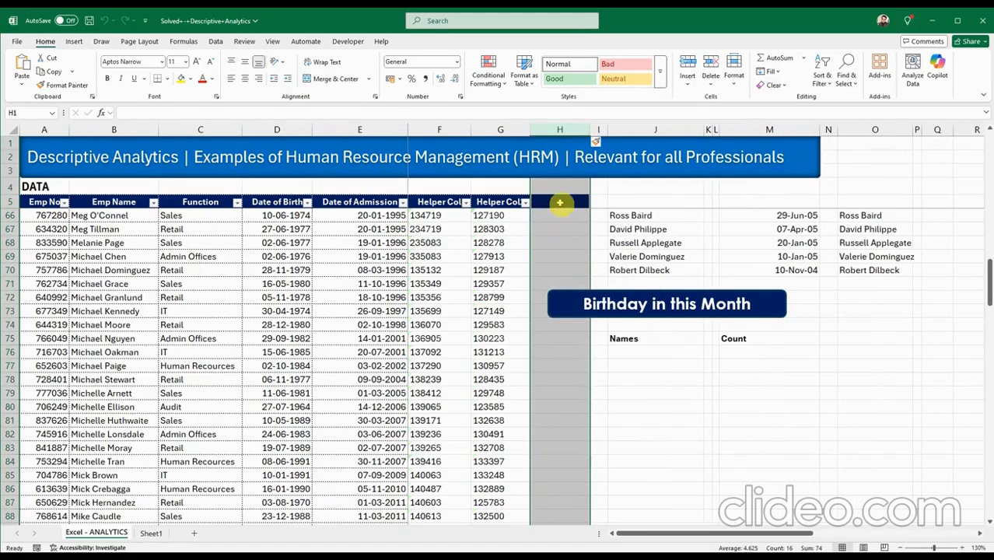
{"action": "left_click", "coordinate": [559, 202]}
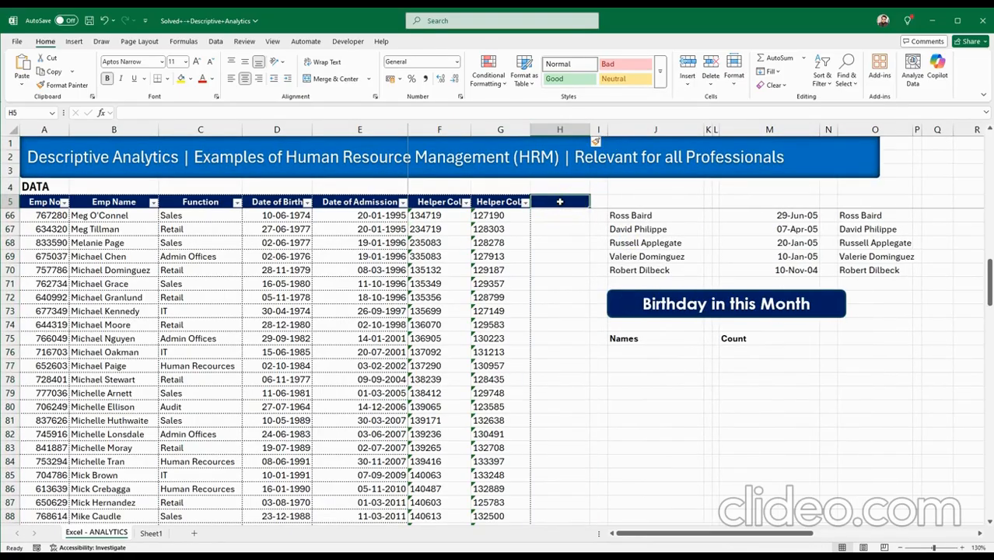
{"action": "type", "text": "BD"}
{"action": "key", "text": "Return"}
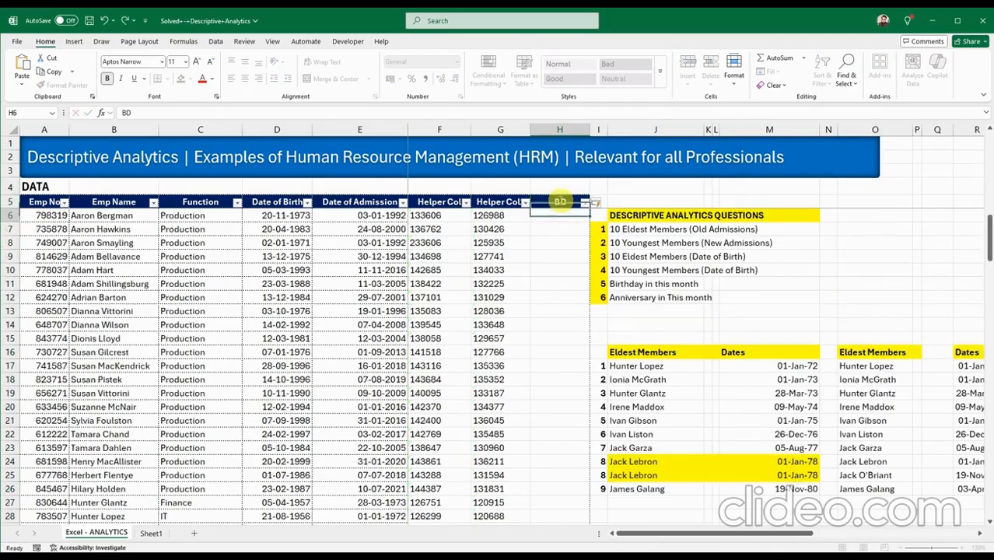
Copy the birth-month IF formula from Sheet1 cell Q49 and select H6 on ANALYTICS.
{"action": "left_click", "coordinate": [152, 533]}
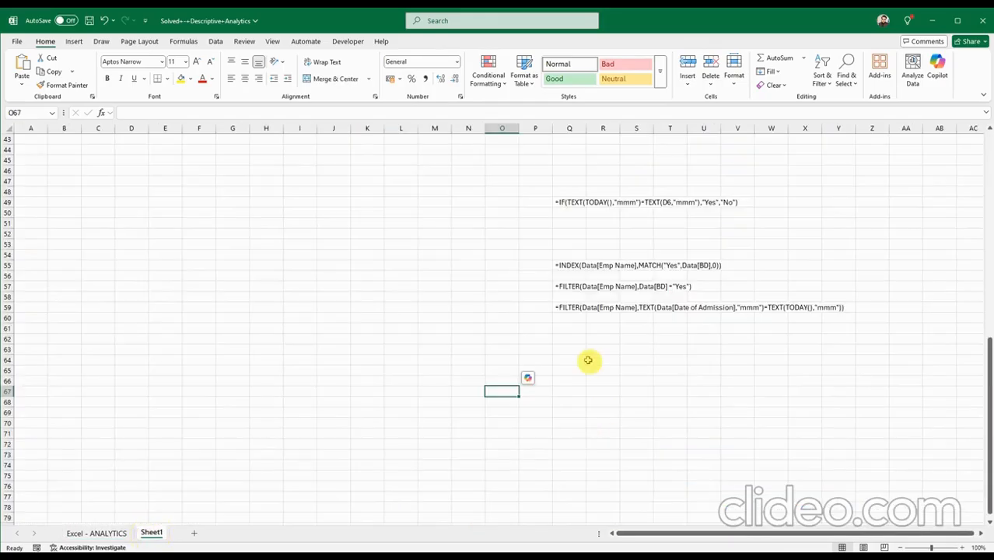
{"action": "left_click", "coordinate": [570, 202]}
{"action": "key", "text": "ctrl+c"}
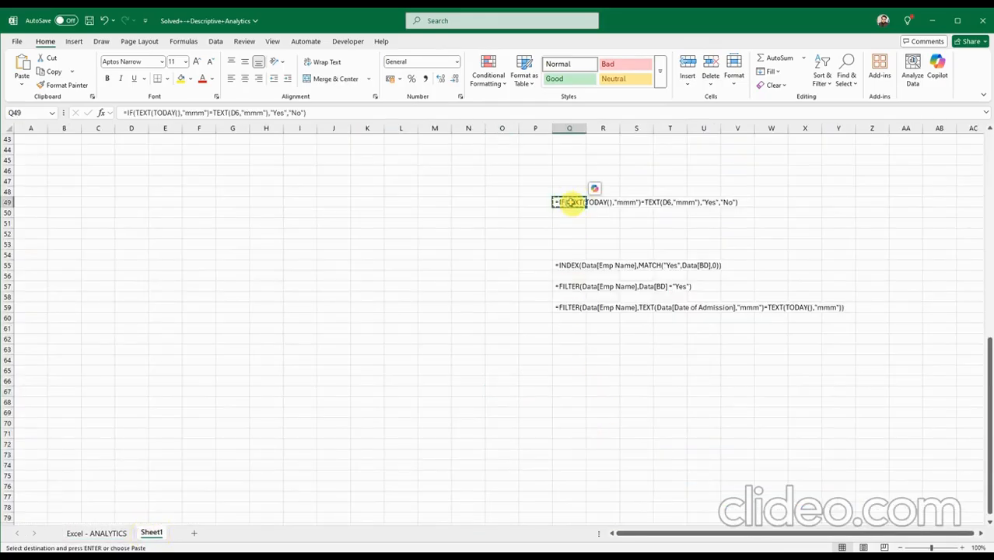
{"action": "left_click", "coordinate": [109, 533]}
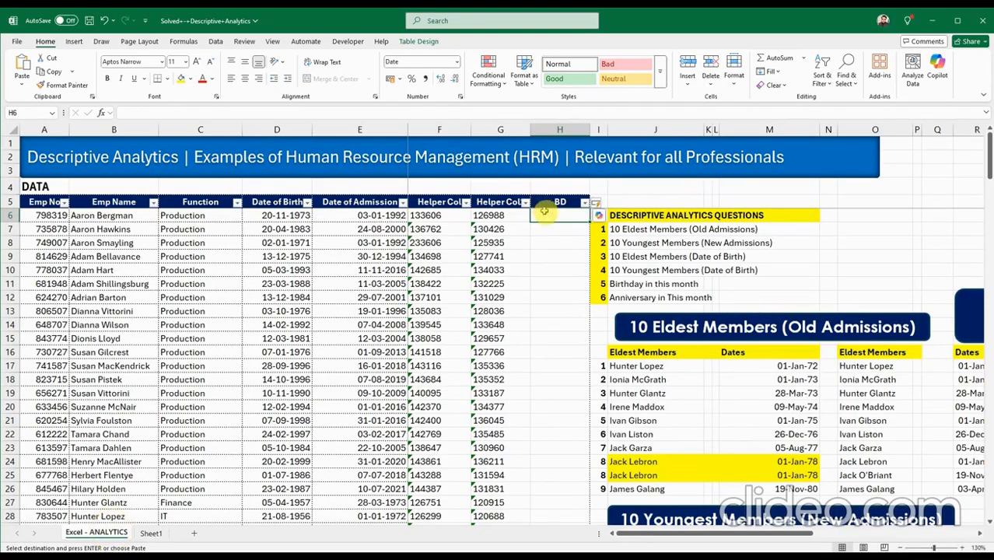
{"action": "left_click", "coordinate": [544, 215]}
{"action": "double_click", "coordinate": [544, 216]}
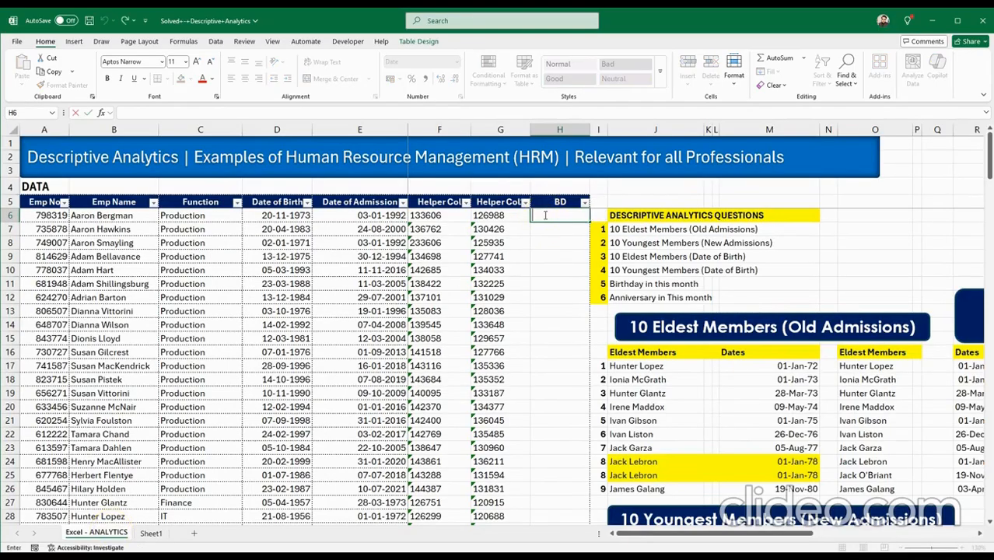
{"action": "key", "text": "Escape"}
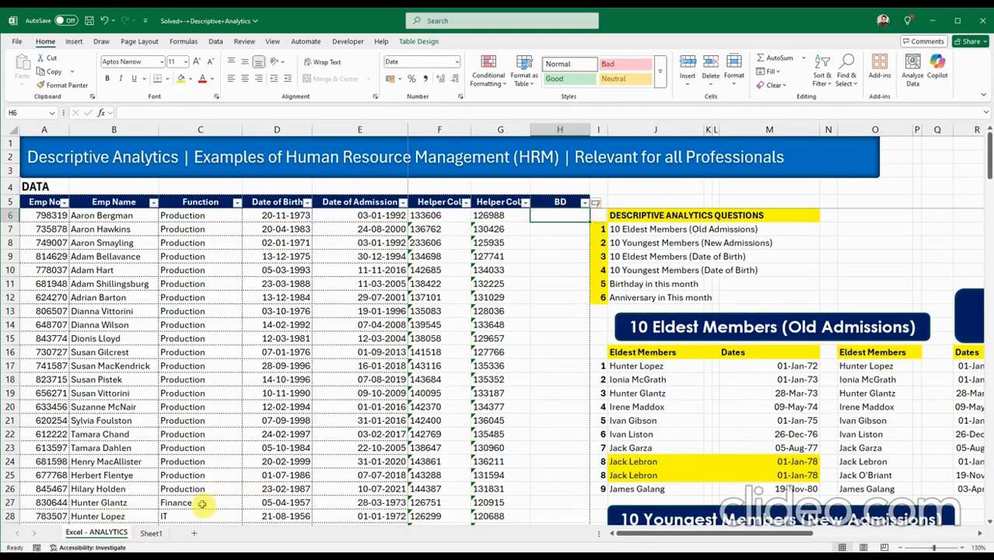
Paste the IF formula into H6 and open it to edit the first "mmm".
{"action": "left_click", "coordinate": [153, 533]}
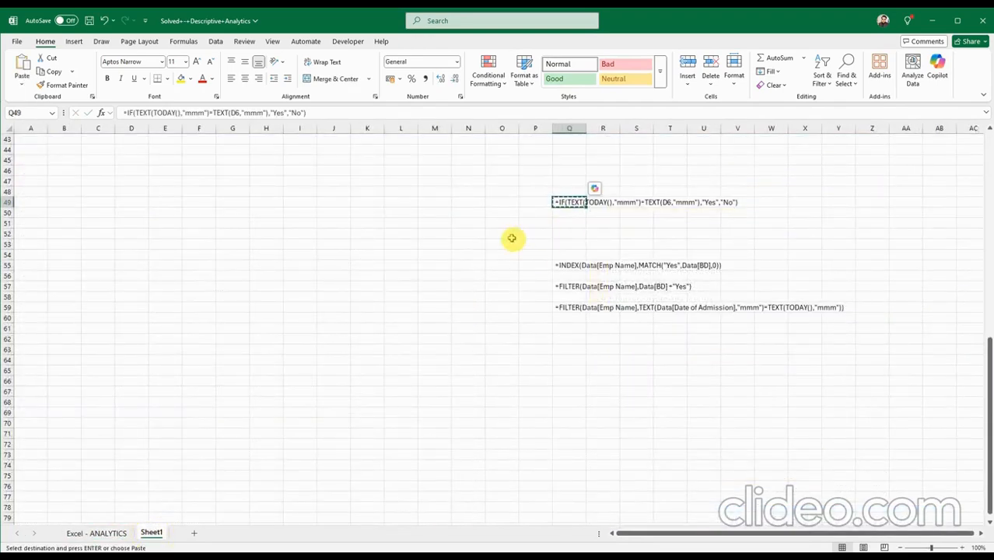
{"action": "left_click", "coordinate": [76, 530]}
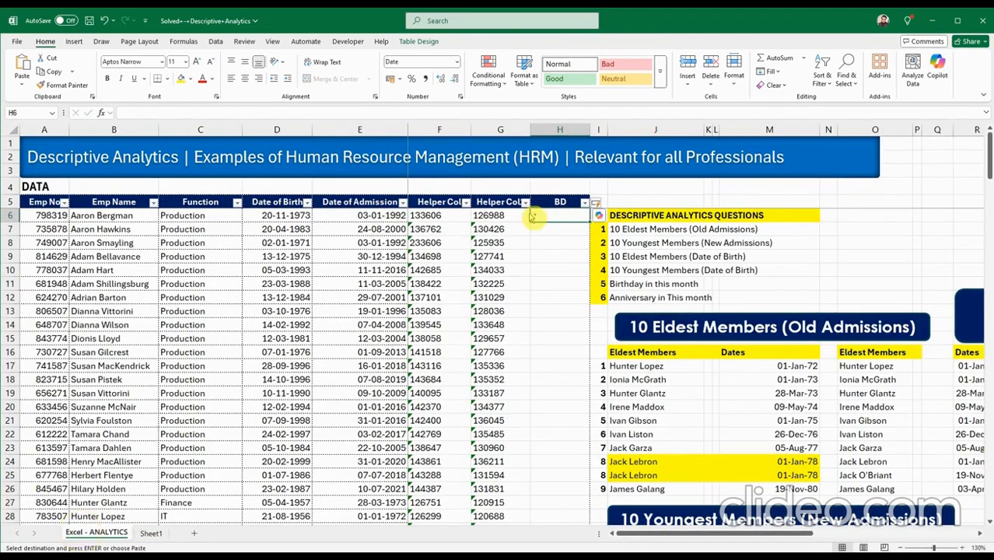
{"action": "key", "text": "ctrl+v"}
{"action": "double_click", "coordinate": [550, 215]}
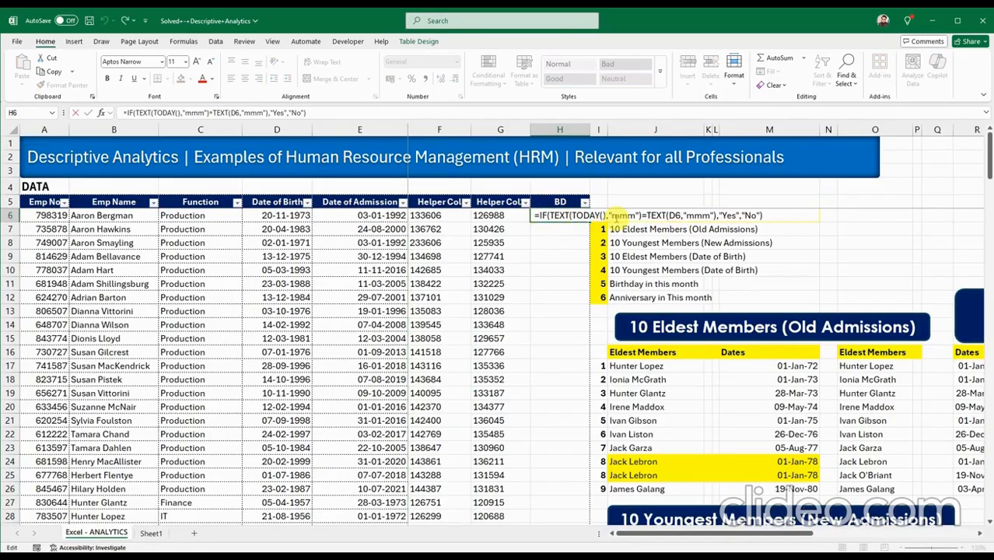
{"action": "left_click", "coordinate": [615, 217]}
{"action": "double_click", "coordinate": [622, 216]}
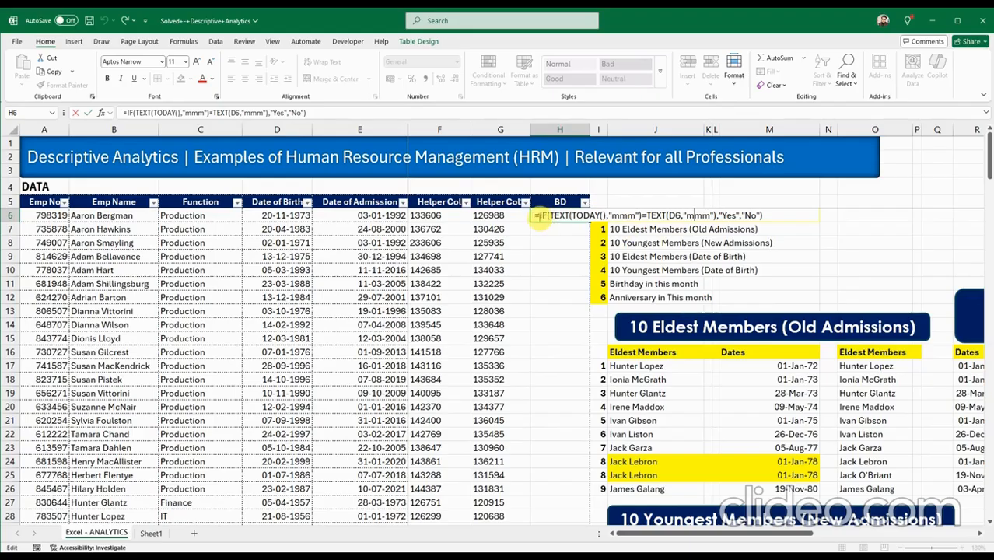
Confirm =IF(TEXT(TODAY(),"mmm")=TEXT(D6,"mmm"),"Yes","No") in H6 so the BD column fills with No.
{"action": "key", "text": "F2"}
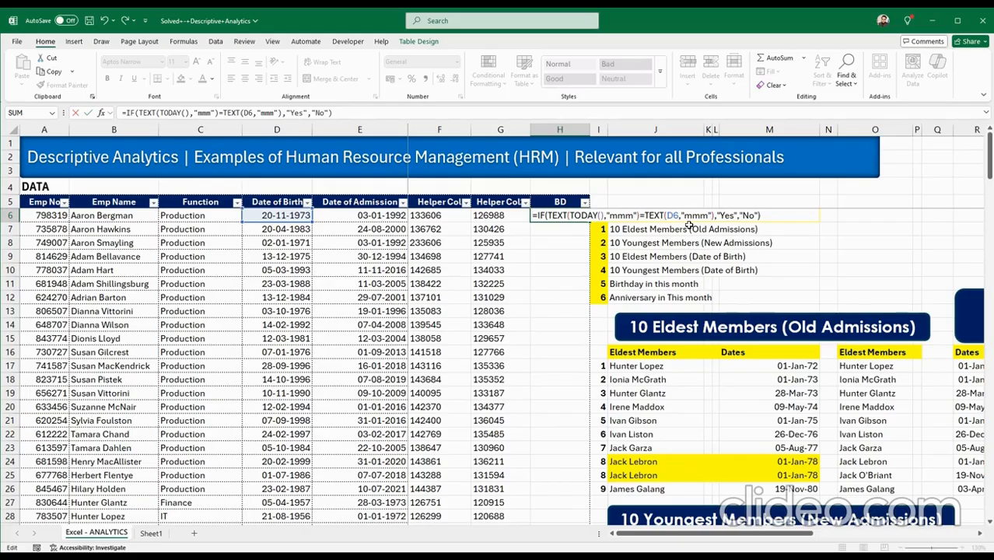
{"action": "key", "text": "Return"}
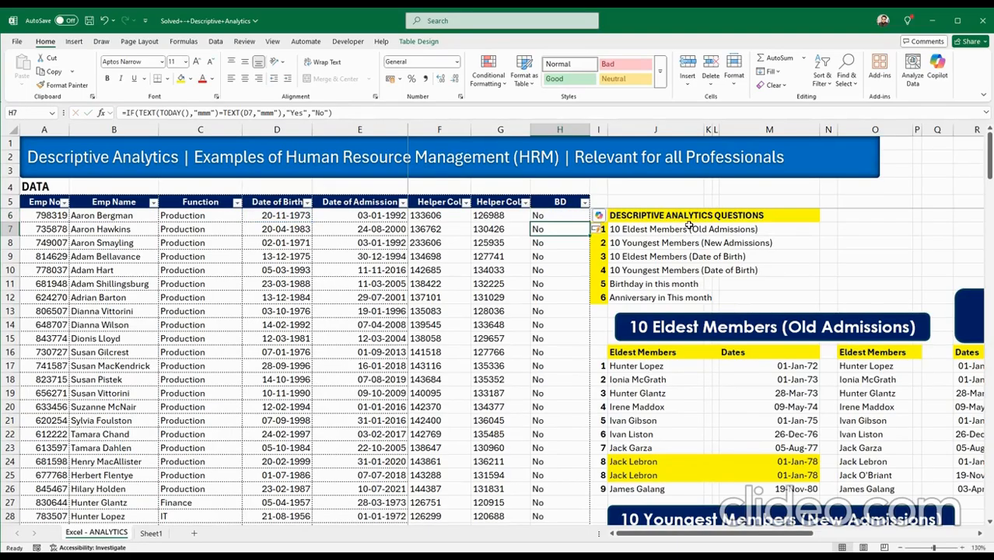
{"action": "scroll", "coordinate": [553, 376], "scroll_direction": "down", "scroll_amount": 11}
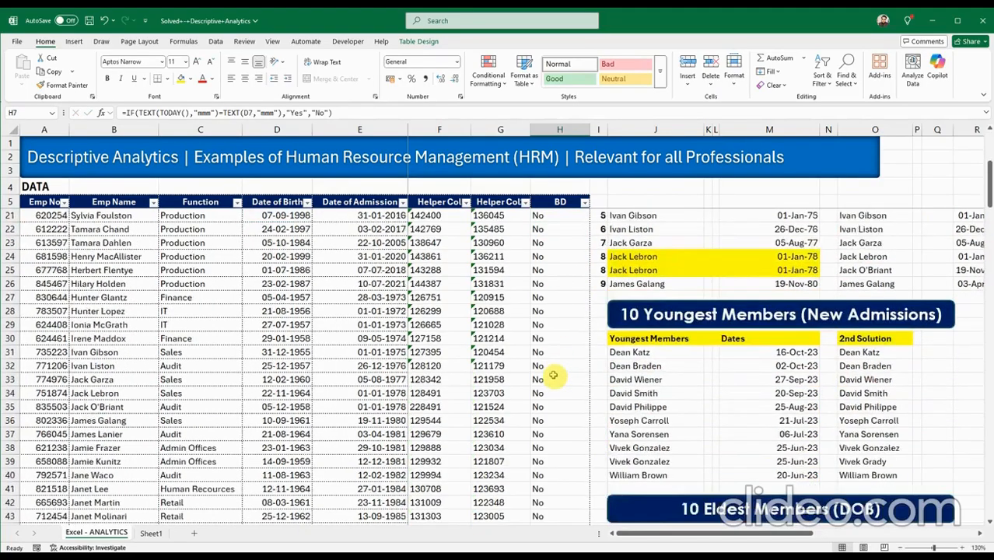
{"action": "scroll", "coordinate": [550, 369], "scroll_direction": "up", "scroll_amount": 11}
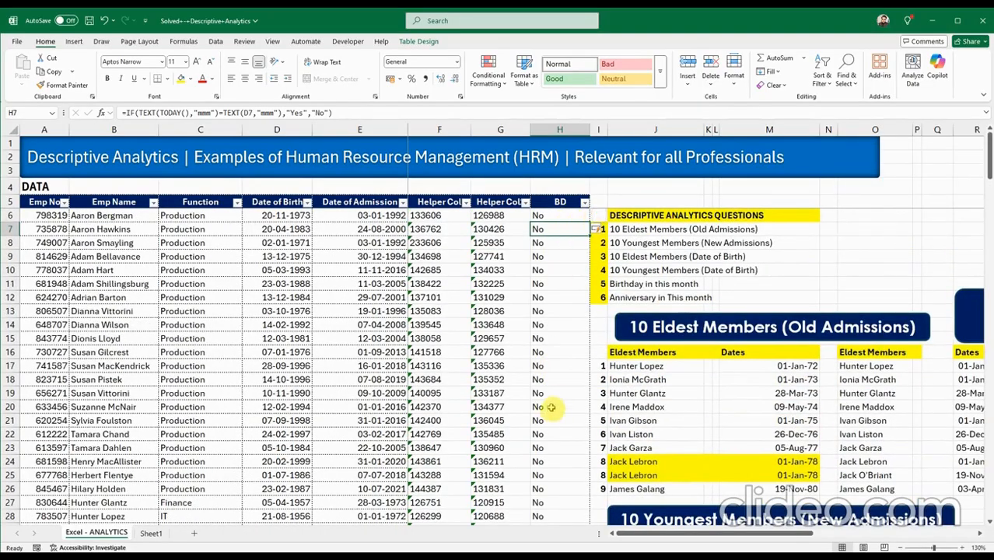
{"action": "scroll", "coordinate": [552, 404], "scroll_direction": "down", "scroll_amount": 11}
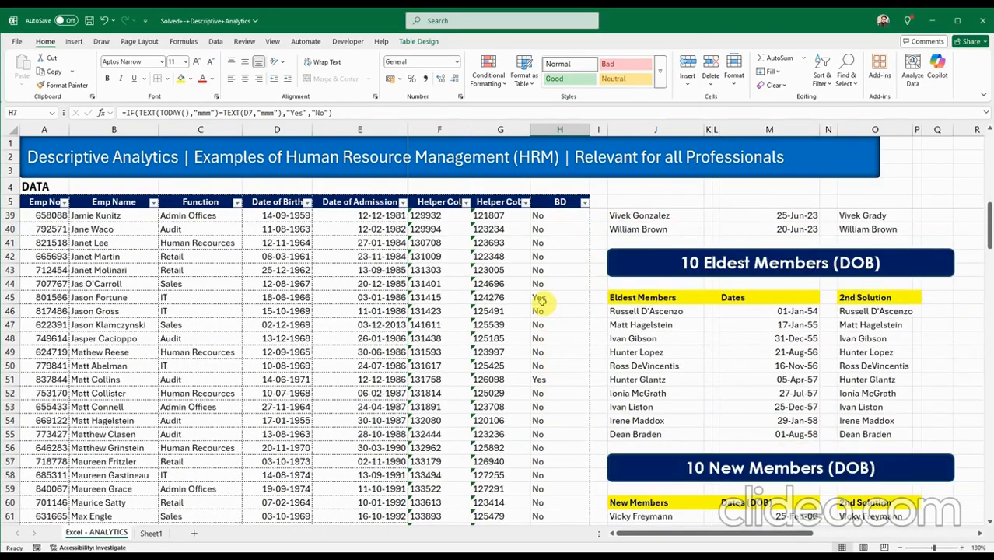
{"action": "left_click", "coordinate": [539, 297]}
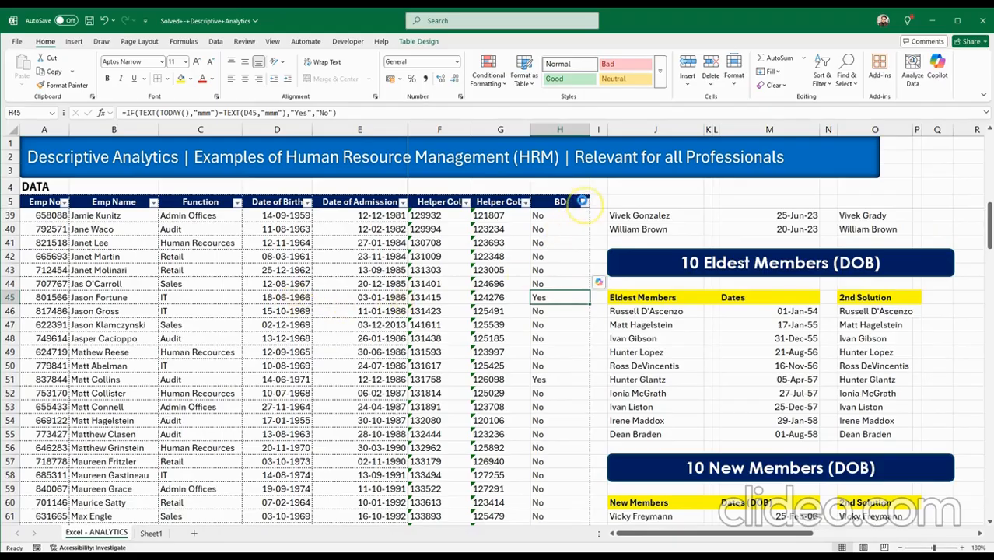
{"action": "left_click", "coordinate": [584, 202]}
{"action": "left_click", "coordinate": [481, 350]}
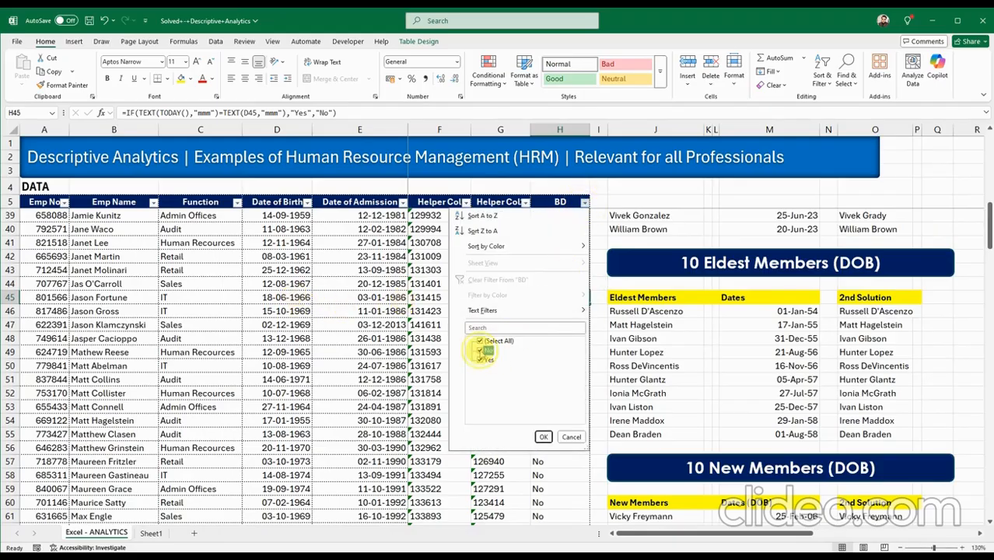
{"action": "left_click", "coordinate": [543, 436]}
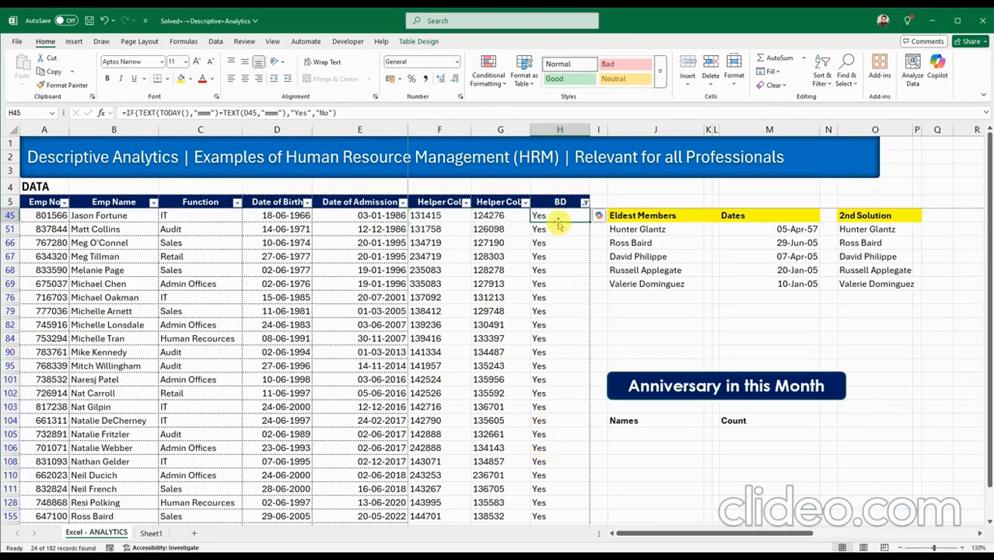
{"action": "scroll", "coordinate": [557, 229], "scroll_direction": "down", "scroll_amount": 3}
{"action": "scroll", "coordinate": [559, 310], "scroll_direction": "up", "scroll_amount": 3}
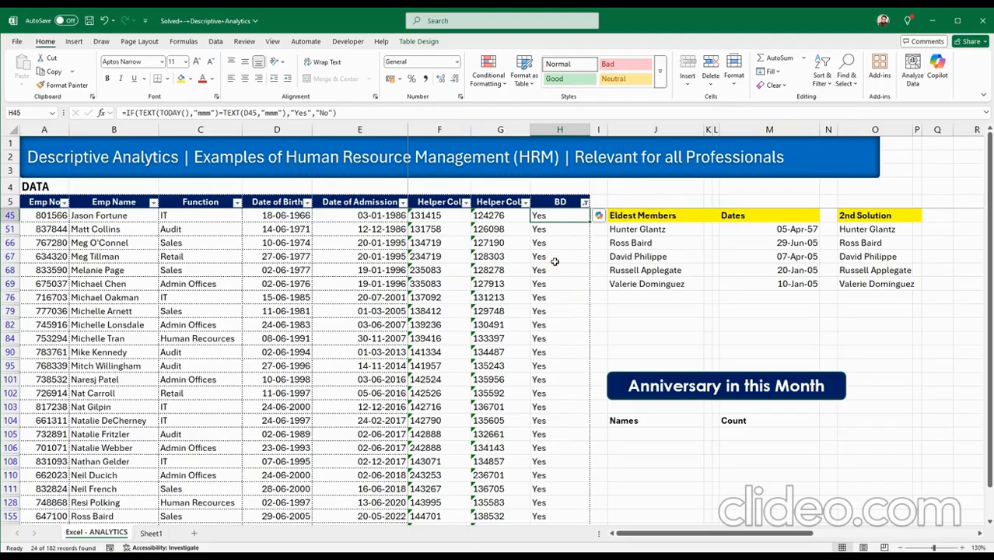
{"action": "left_click_drag", "start_coordinate": [561, 215], "coordinate": [557, 502]}
{"action": "scroll", "coordinate": [557, 502], "scroll_direction": "down", "scroll_amount": 2}
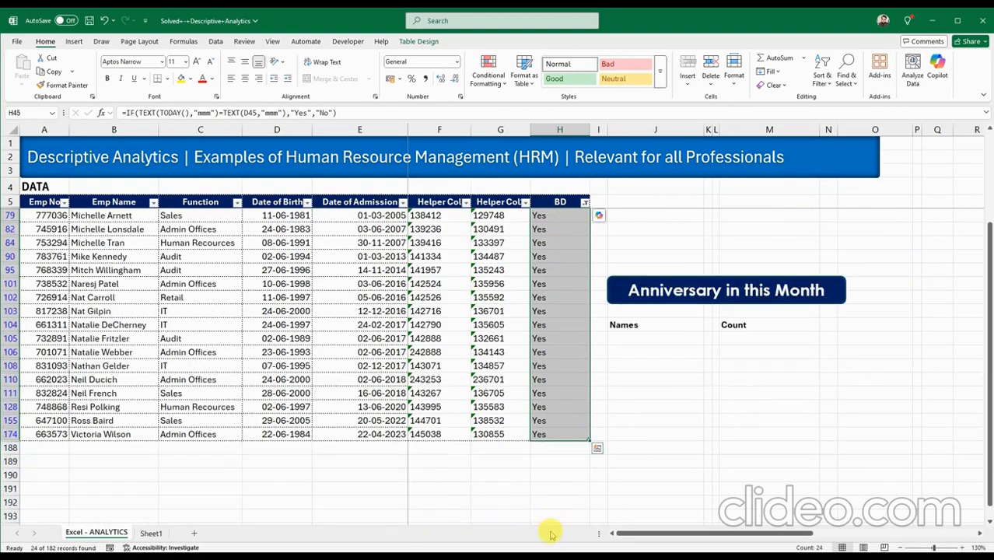
{"action": "scroll", "coordinate": [600, 521], "scroll_direction": "up", "scroll_amount": 3}
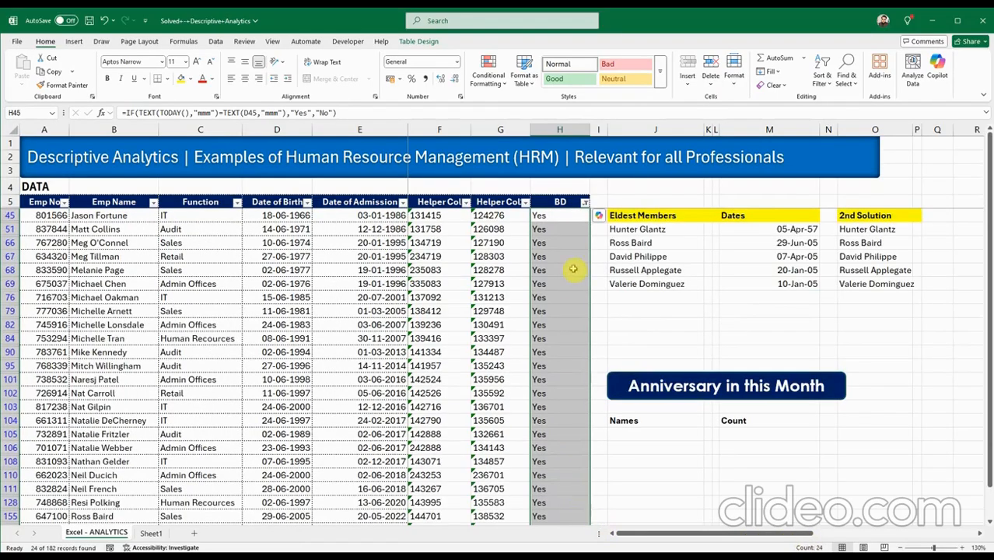
{"action": "left_click", "coordinate": [585, 196]}
{"action": "left_click", "coordinate": [586, 202]}
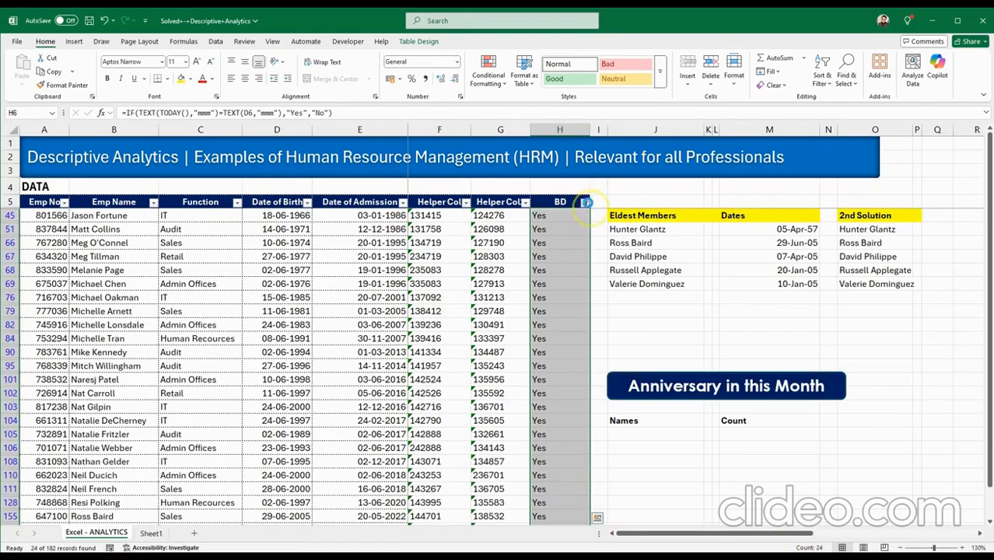
{"action": "left_click", "coordinate": [481, 351]}
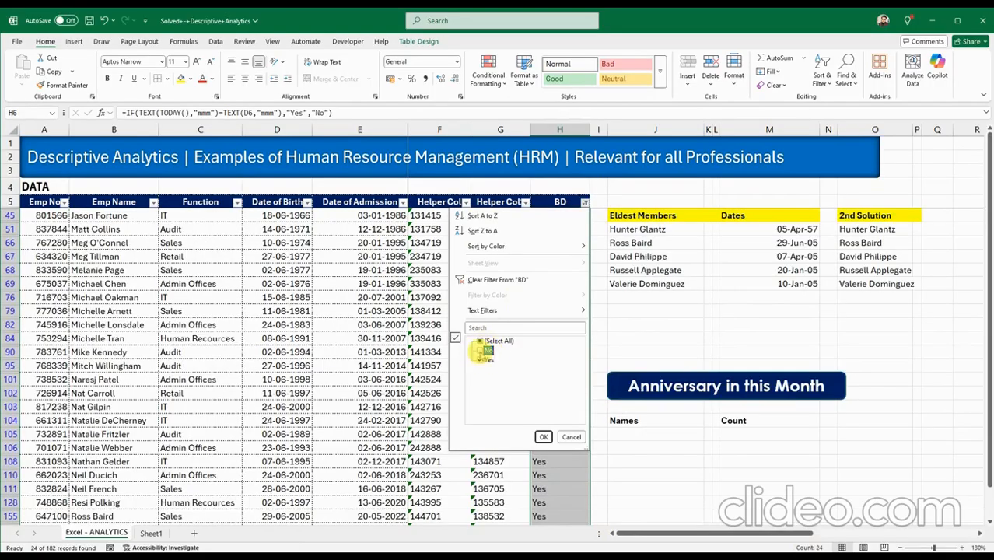
{"action": "left_click", "coordinate": [543, 436]}
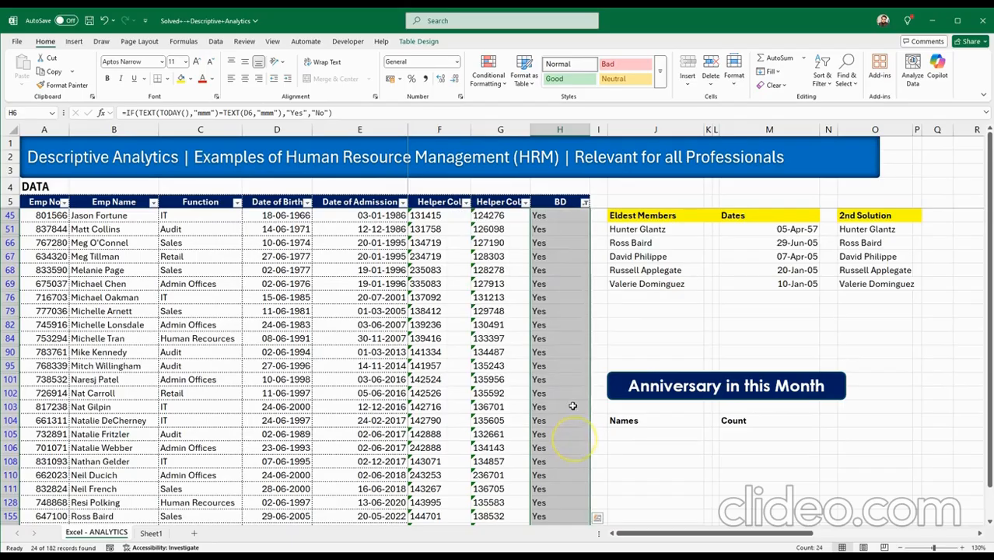
{"action": "left_click", "coordinate": [585, 202]}
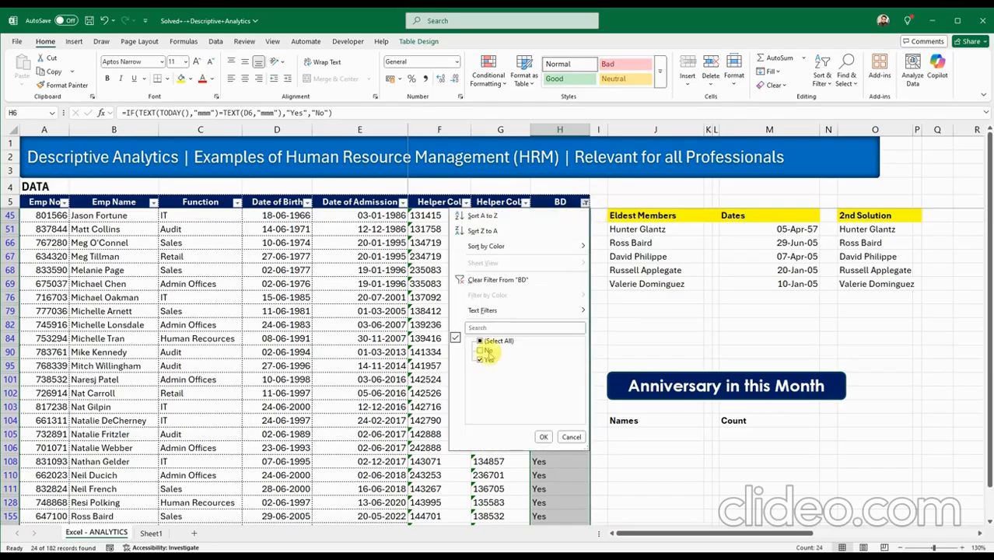
{"action": "left_click", "coordinate": [480, 351]}
{"action": "left_click", "coordinate": [543, 436]}
{"action": "left_click", "coordinate": [552, 283]}
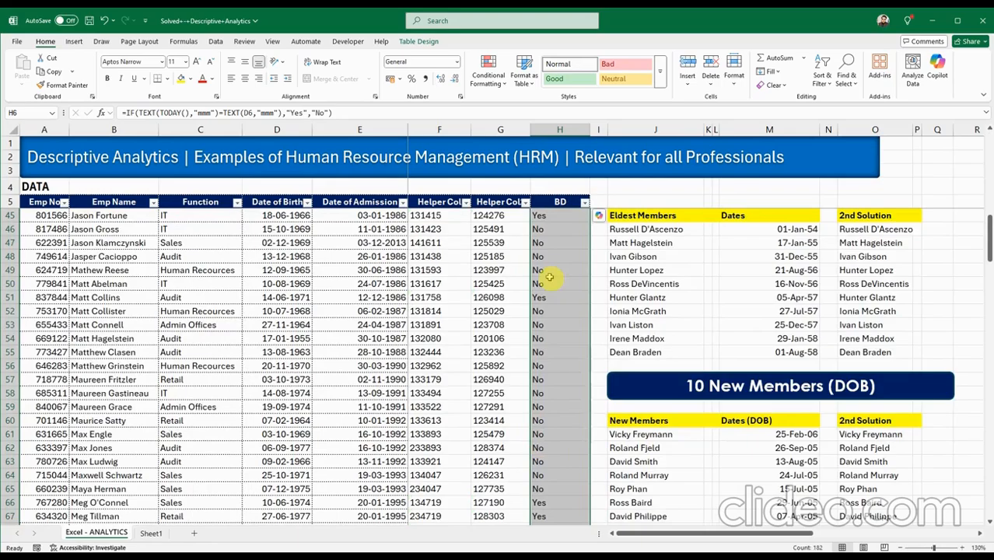
{"action": "scroll", "coordinate": [547, 403], "scroll_direction": "up", "scroll_amount": 5}
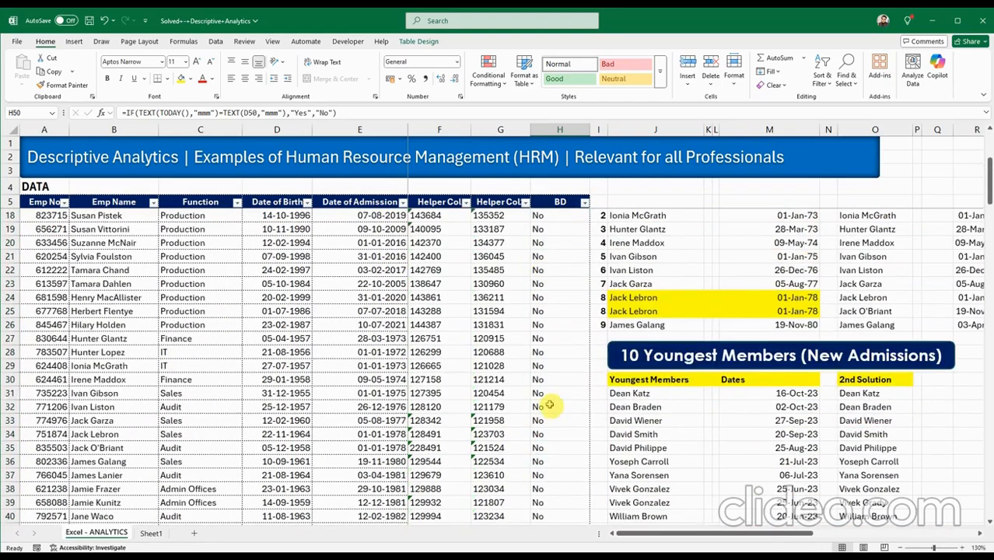
{"action": "scroll", "coordinate": [549, 404], "scroll_direction": "down", "scroll_amount": 14}
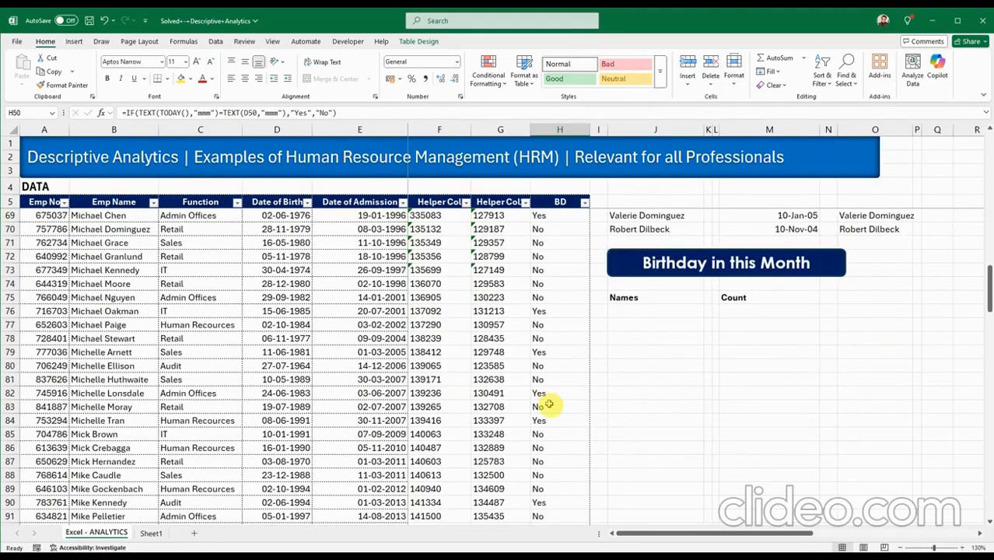
{"action": "scroll", "coordinate": [585, 350], "scroll_direction": "up", "scroll_amount": 20}
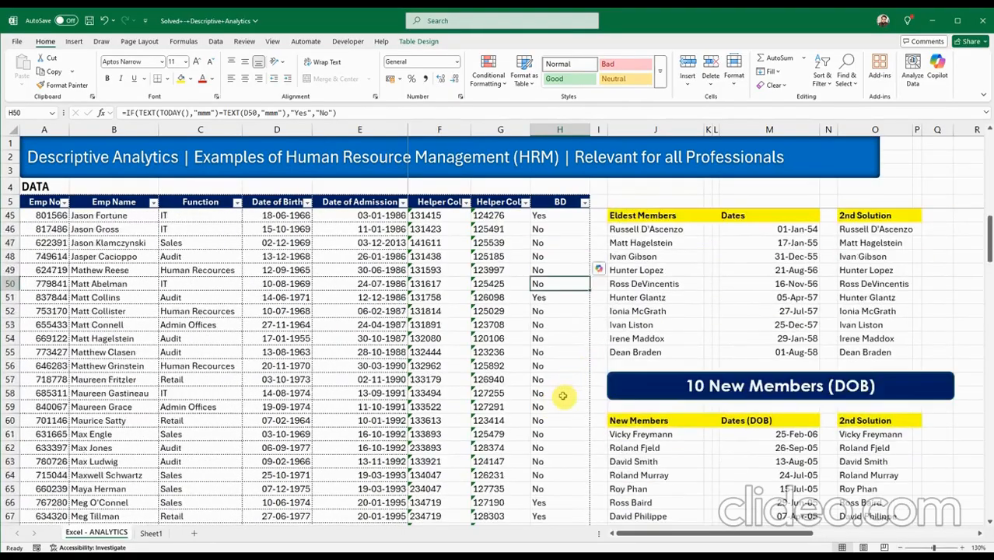
{"action": "left_click", "coordinate": [560, 215]}
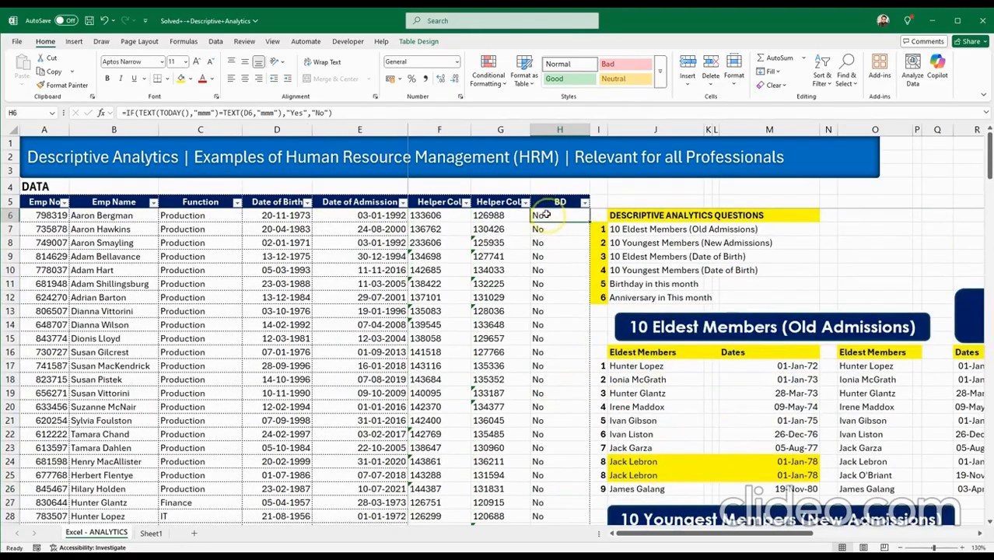
{"action": "double_click", "coordinate": [548, 215]}
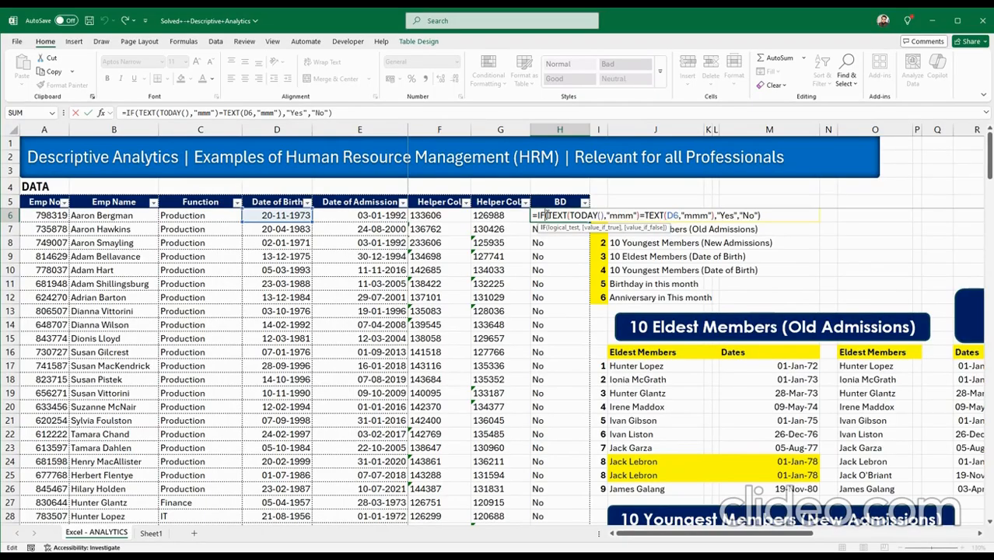
Select the Names cell J76, then go to Sheet1's INDEX/MATCH draft in Q55.
{"action": "key", "text": "Escape"}
{"action": "scroll", "coordinate": [635, 441], "scroll_direction": "down", "scroll_amount": 12}
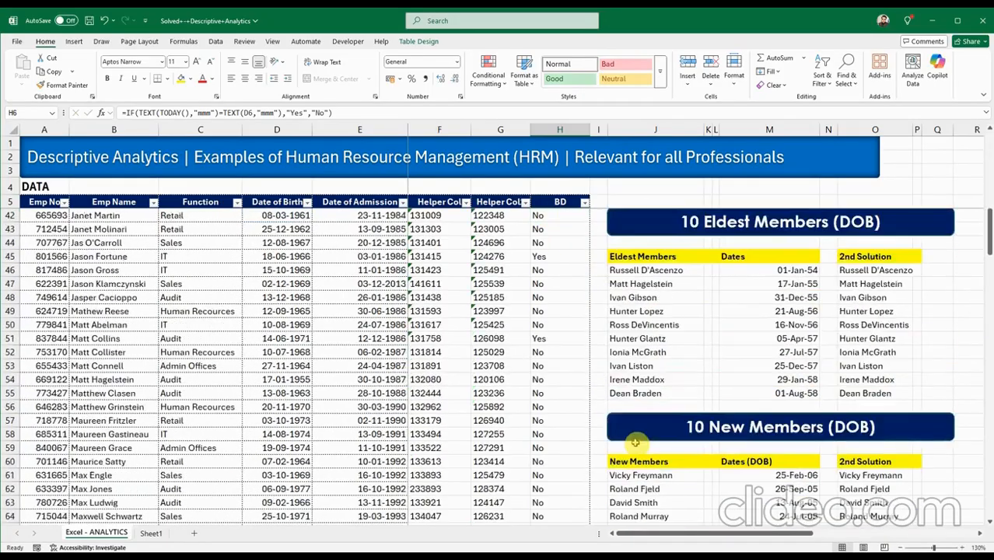
{"action": "scroll", "coordinate": [634, 442], "scroll_direction": "down", "scroll_amount": 7}
{"action": "left_click", "coordinate": [643, 393]}
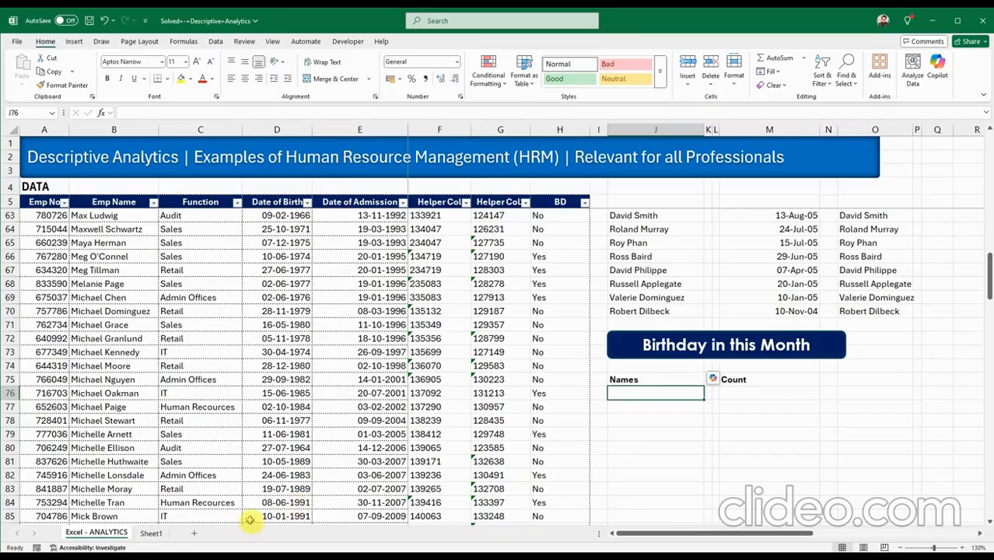
{"action": "left_click", "coordinate": [150, 532]}
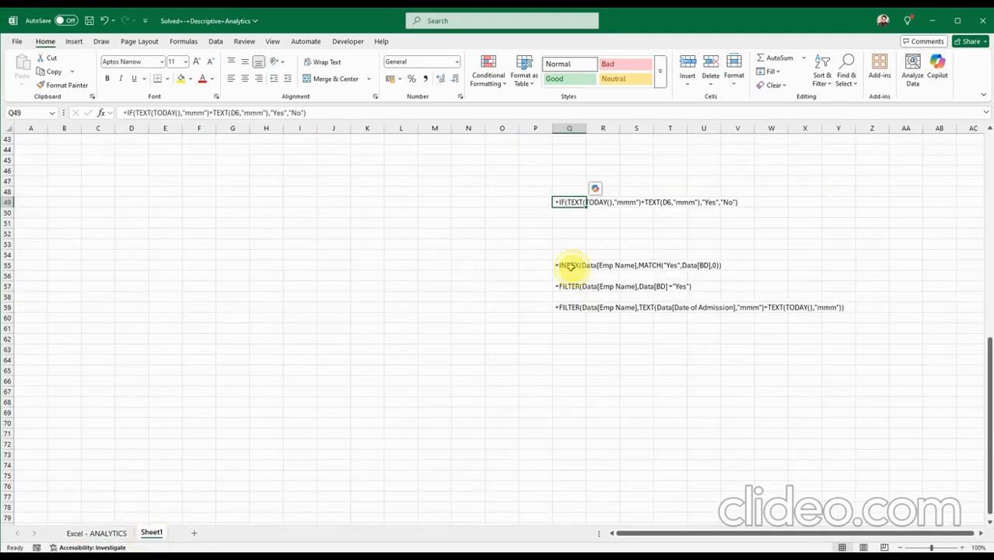
{"action": "left_click", "coordinate": [570, 265]}
Copy the INDEX/MATCH formula from Sheet1 and paste it into J76 on ANALYTICS.
{"action": "key", "text": "ctrl+c"}
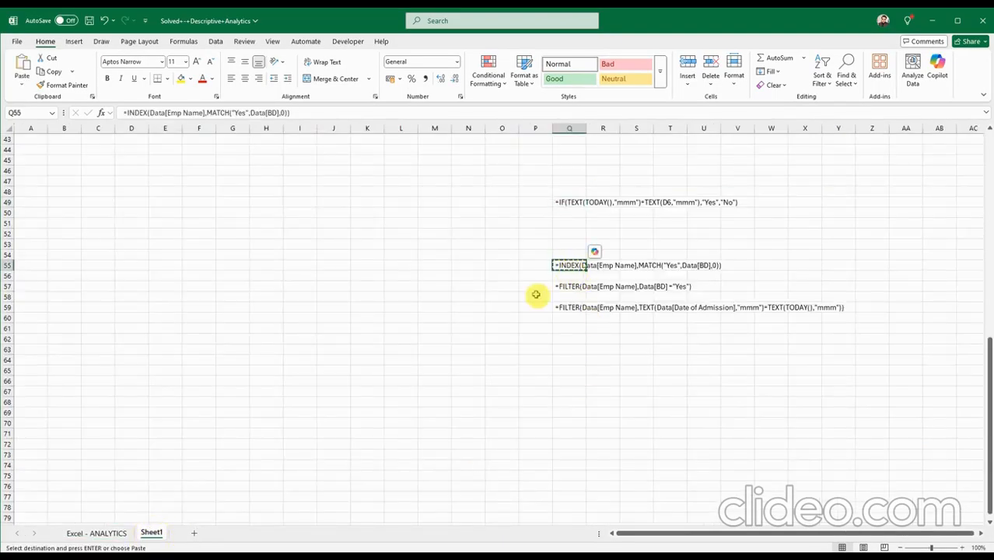
{"action": "left_click", "coordinate": [109, 533]}
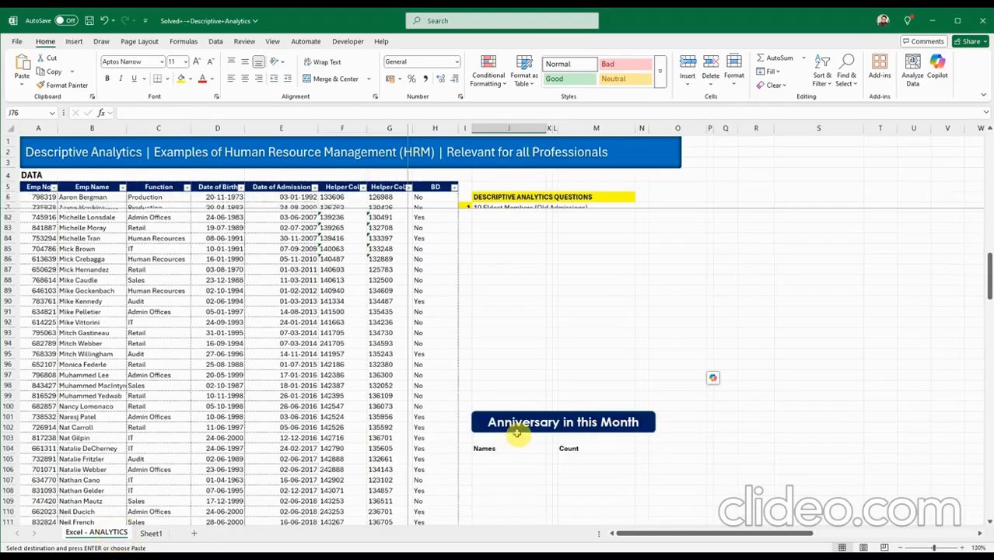
{"action": "left_click", "coordinate": [150, 533]}
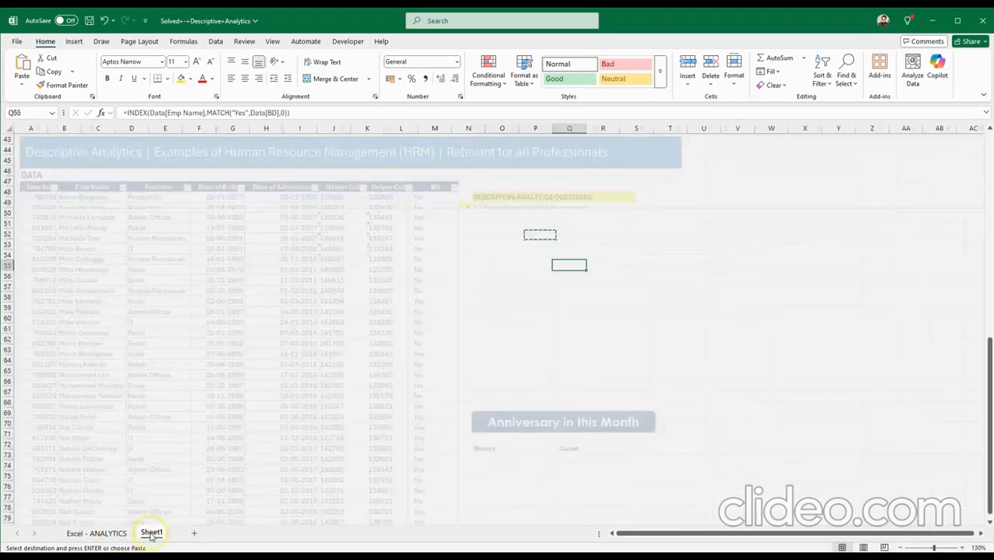
{"action": "left_click", "coordinate": [98, 532]}
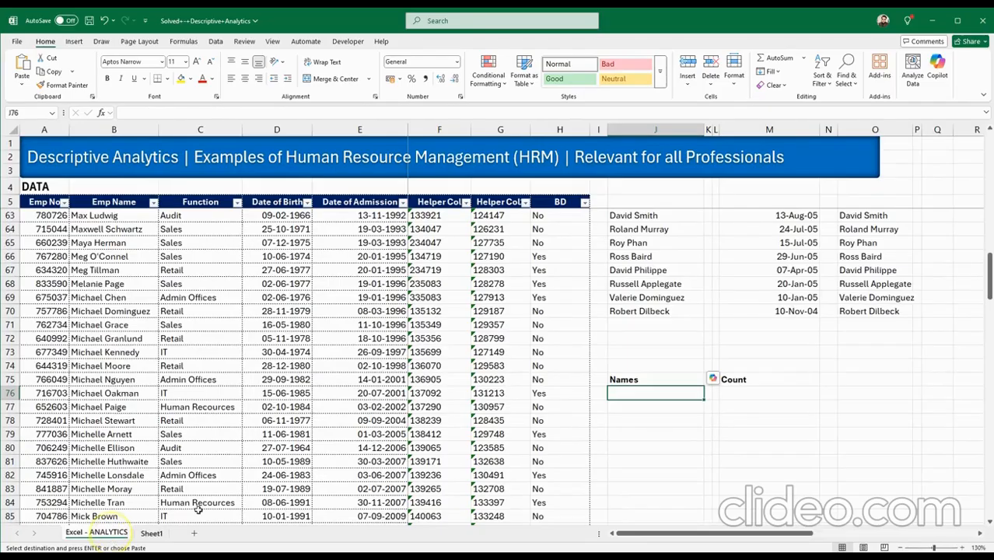
{"action": "scroll", "coordinate": [659, 432], "scroll_direction": "up", "scroll_amount": 4}
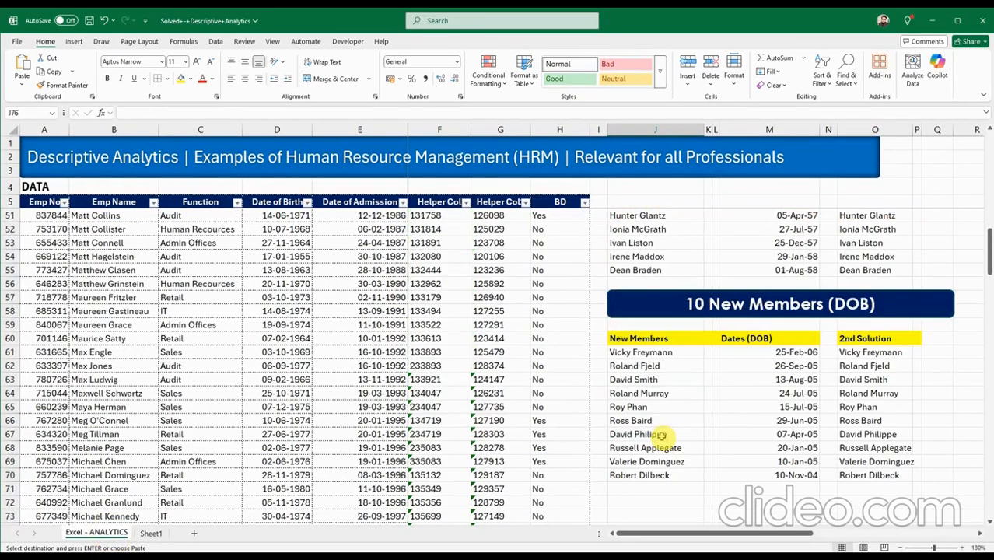
{"action": "scroll", "coordinate": [660, 436], "scroll_direction": "down", "scroll_amount": 10}
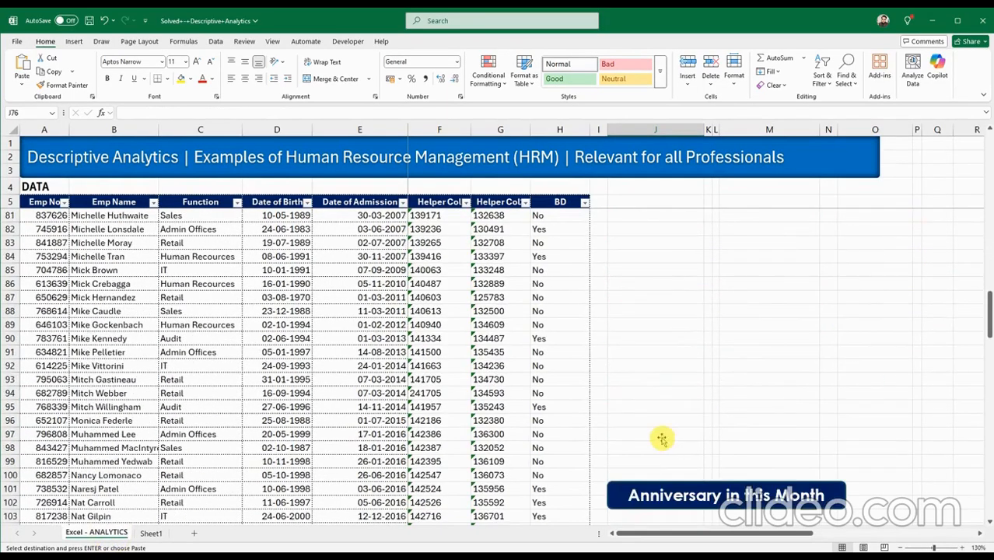
{"action": "scroll", "coordinate": [661, 439], "scroll_direction": "down", "scroll_amount": 3}
{"action": "scroll", "coordinate": [660, 438], "scroll_direction": "up", "scroll_amount": 8}
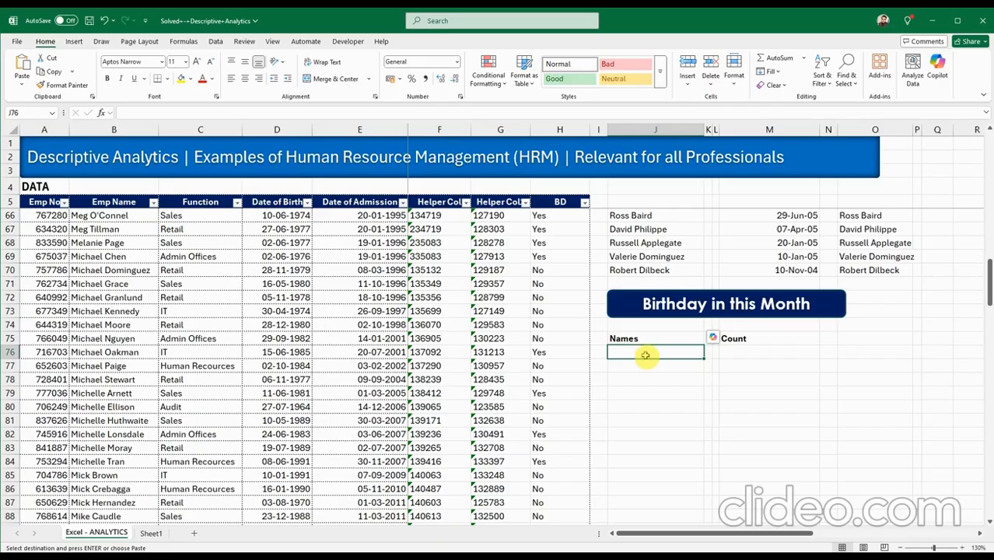
{"action": "key", "text": "ctrl+v"}
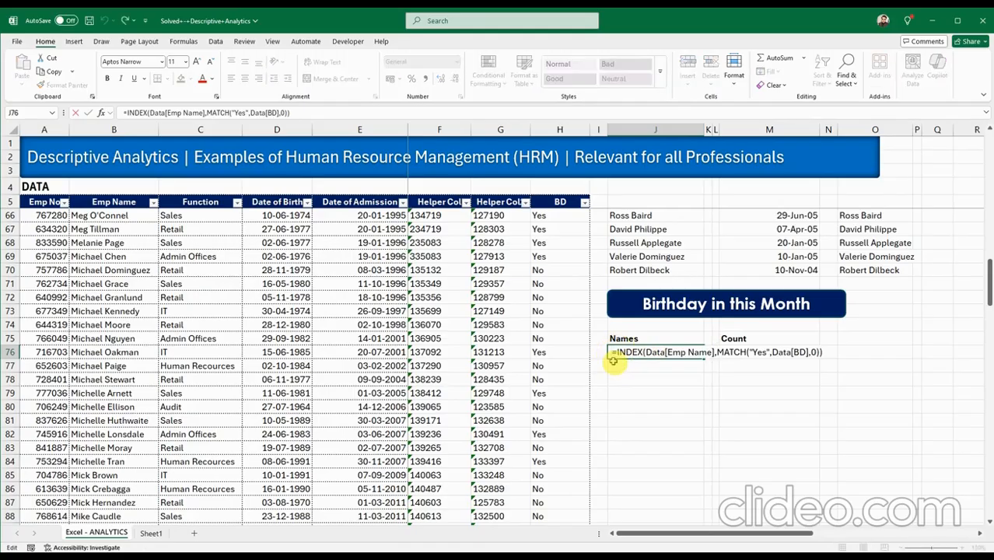
{"action": "double_click", "coordinate": [612, 353]}
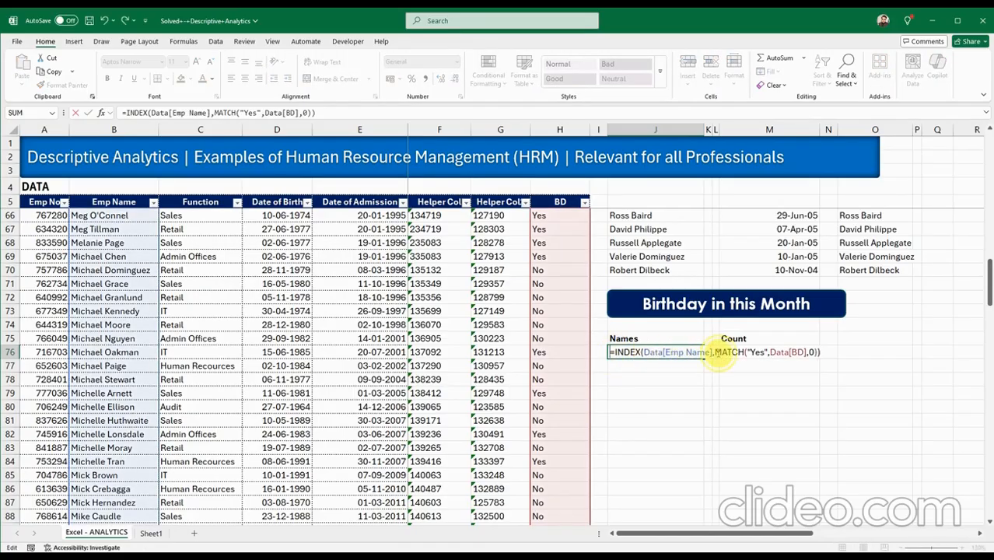
{"action": "left_click", "coordinate": [754, 353]}
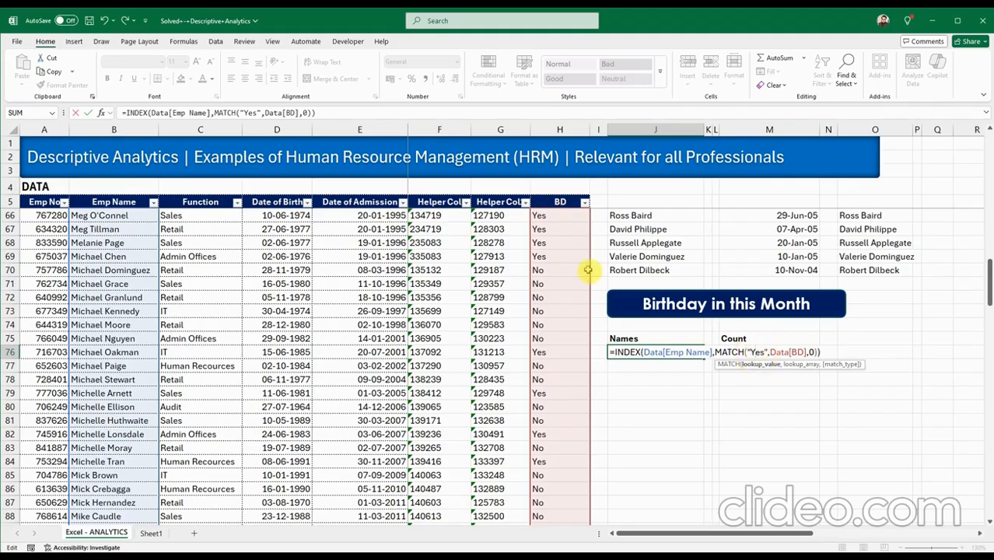
{"action": "left_click", "coordinate": [752, 354]}
{"action": "left_click", "coordinate": [781, 352]}
{"action": "left_click", "coordinate": [793, 351]}
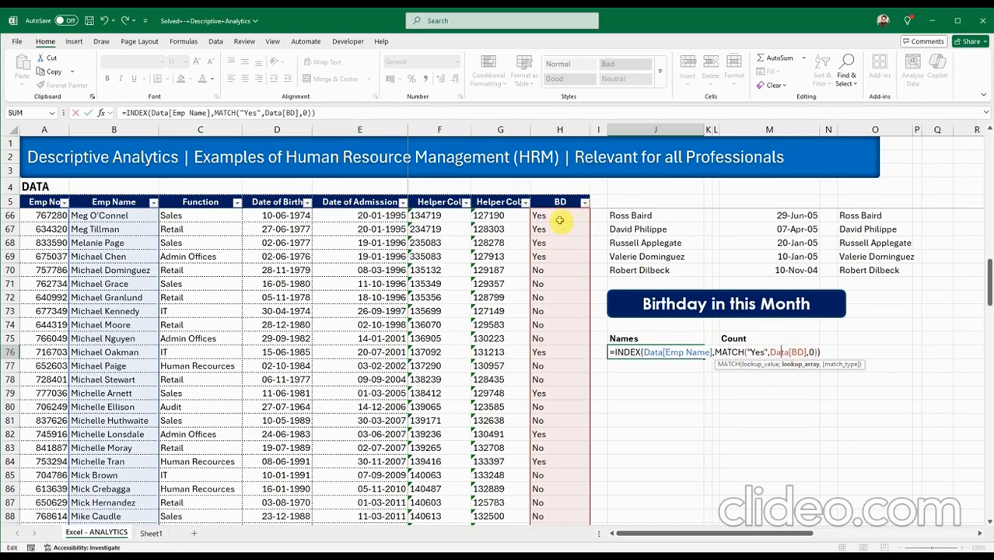
{"action": "left_click", "coordinate": [810, 352]}
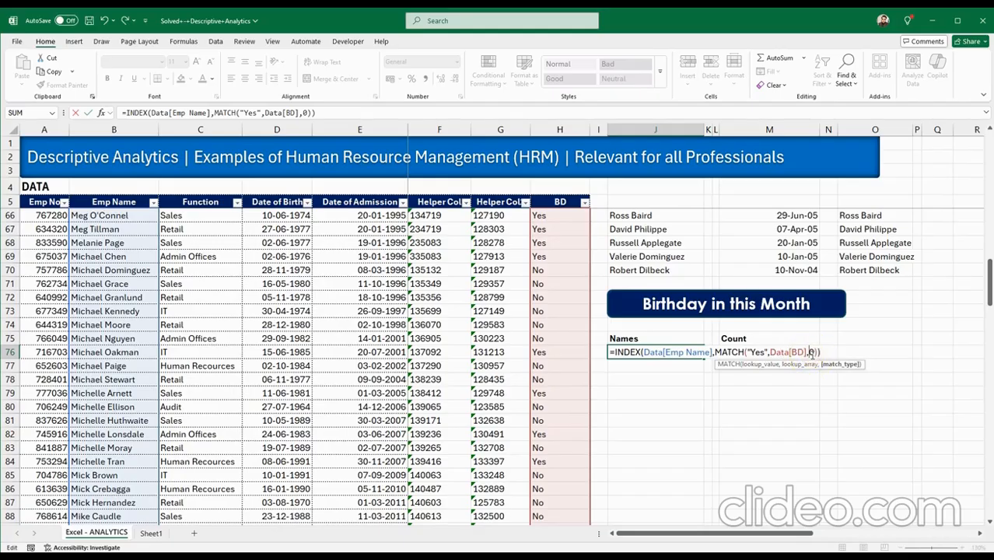
{"action": "key", "text": "Return"}
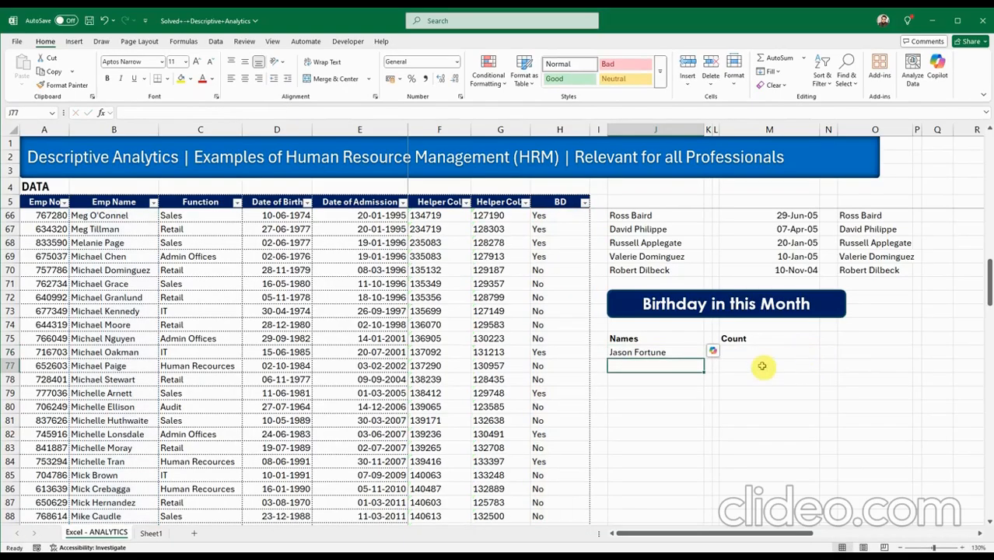
{"action": "left_click", "coordinate": [670, 352]}
{"action": "scroll", "coordinate": [550, 355], "scroll_direction": "up", "scroll_amount": 1}
{"action": "scroll", "coordinate": [549, 355], "scroll_direction": "up", "scroll_amount": 12}
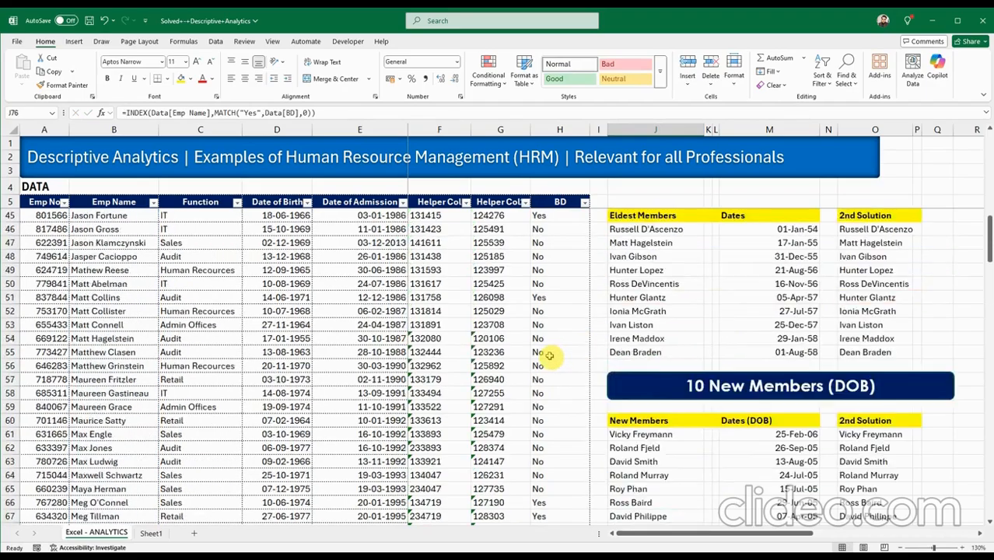
{"action": "scroll", "coordinate": [550, 355], "scroll_direction": "down", "scroll_amount": 17}
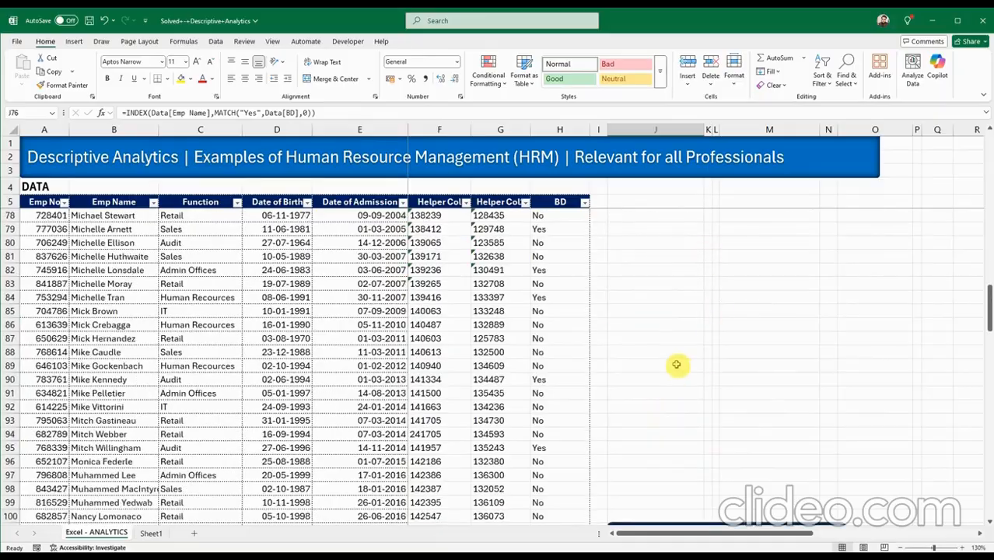
{"action": "scroll", "coordinate": [676, 365], "scroll_direction": "up", "scroll_amount": 3}
{"action": "left_click_drag", "start_coordinate": [704, 317], "coordinate": [687, 509]}
{"action": "left_click", "coordinate": [687, 471]}
{"action": "left_click", "coordinate": [686, 488]}
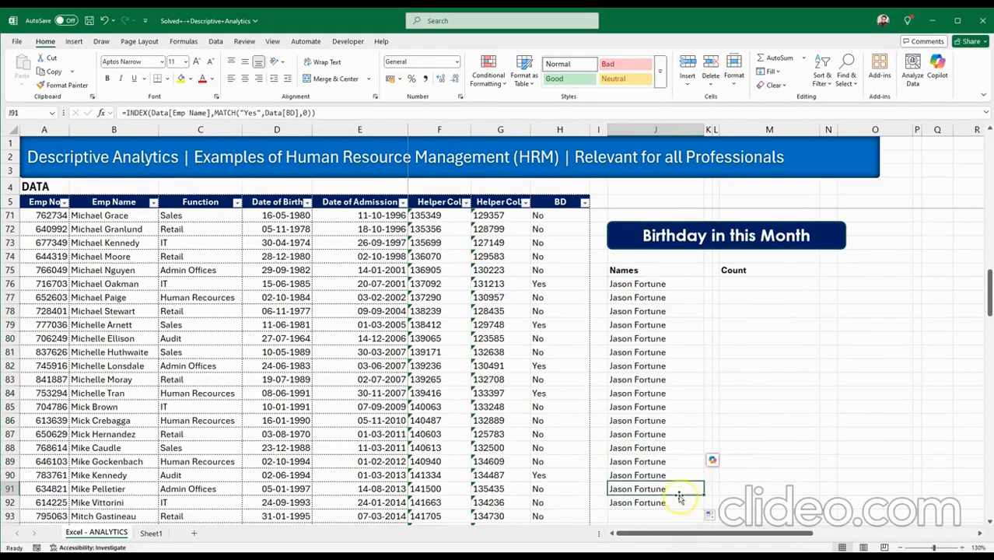
{"action": "scroll", "coordinate": [533, 342], "scroll_direction": "up", "scroll_amount": 14}
{"action": "scroll", "coordinate": [536, 358], "scroll_direction": "up", "scroll_amount": 8}
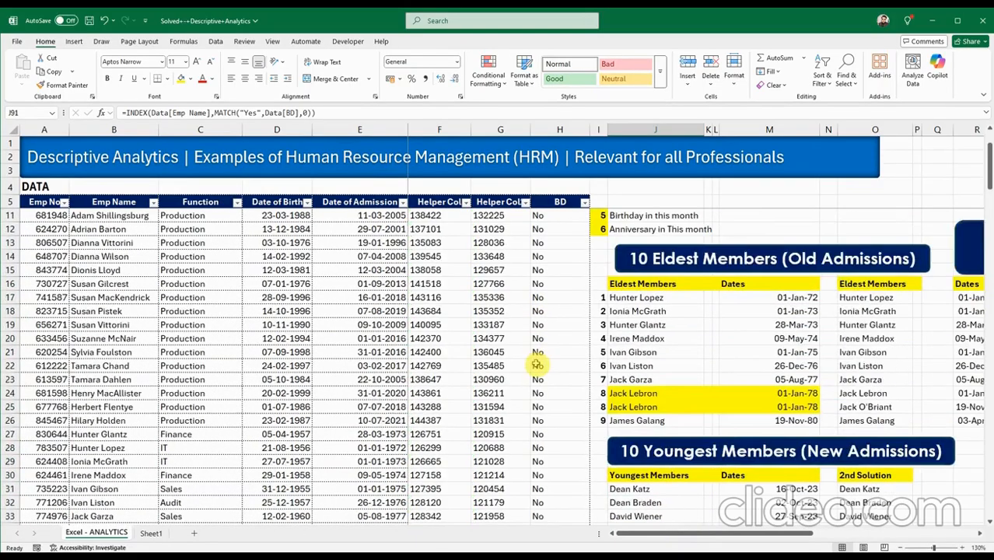
{"action": "scroll", "coordinate": [537, 378], "scroll_direction": "down", "scroll_amount": 3}
{"action": "scroll", "coordinate": [538, 381], "scroll_direction": "down", "scroll_amount": 3}
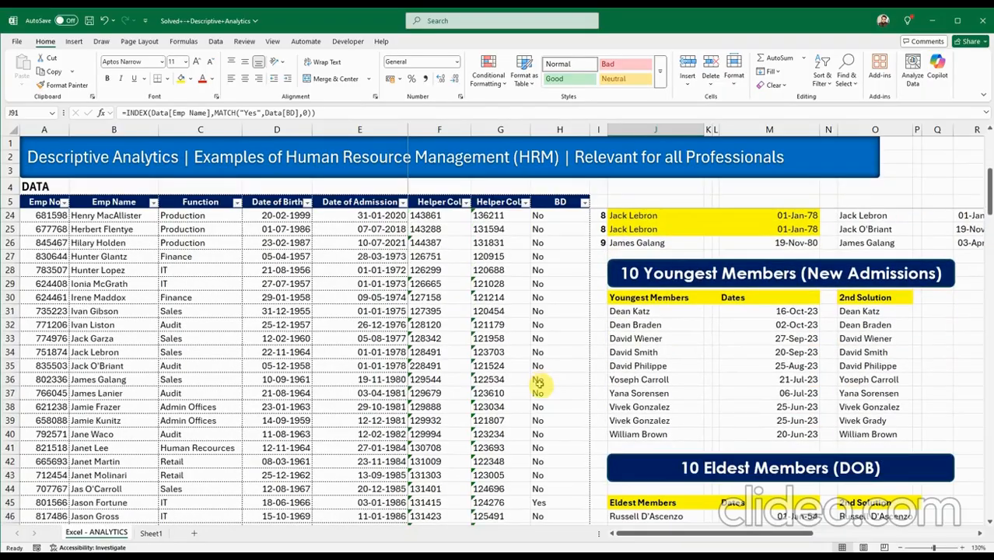
{"action": "scroll", "coordinate": [538, 382], "scroll_direction": "down", "scroll_amount": 3}
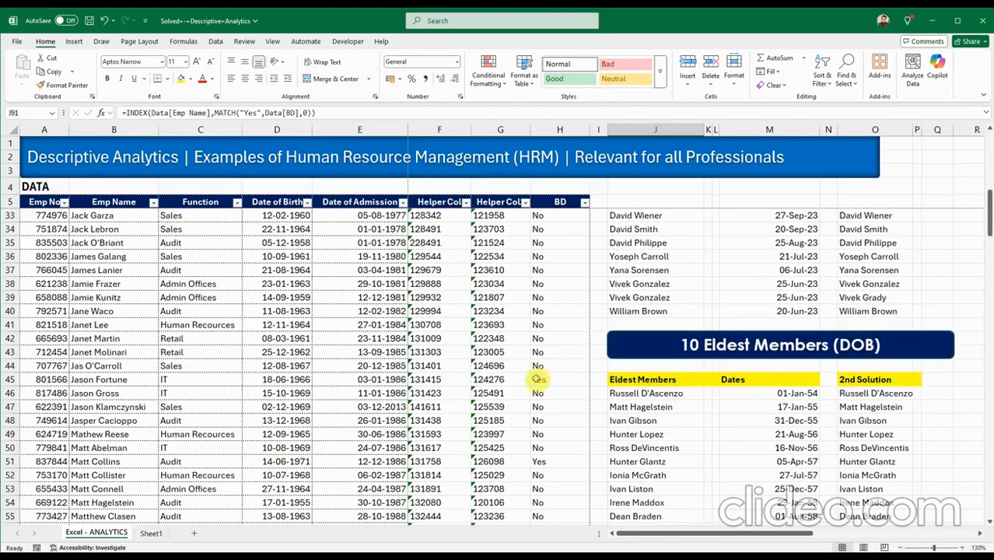
{"action": "left_click", "coordinate": [9, 379]}
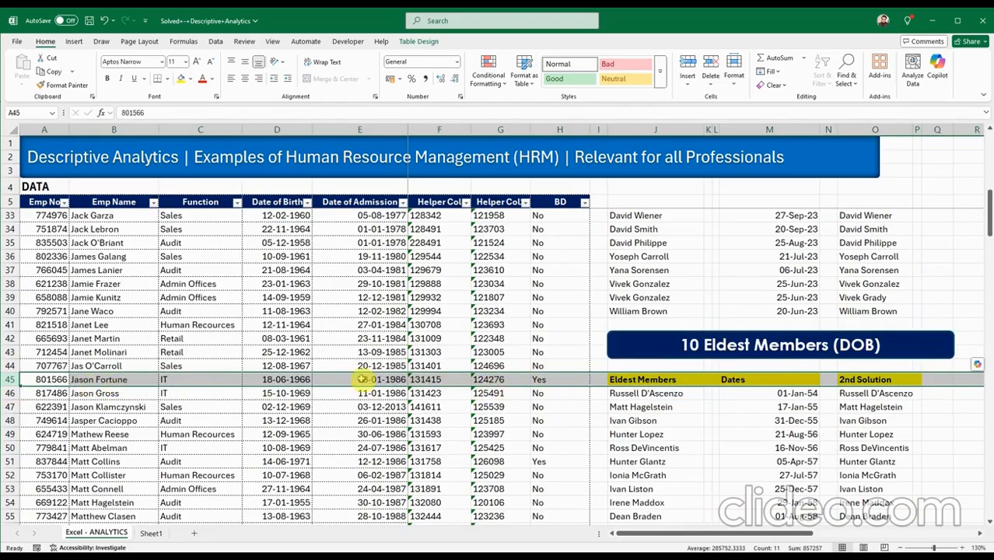
{"action": "scroll", "coordinate": [537, 395], "scroll_direction": "up", "scroll_amount": 9}
{"action": "scroll", "coordinate": [537, 395], "scroll_direction": "down", "scroll_amount": 10}
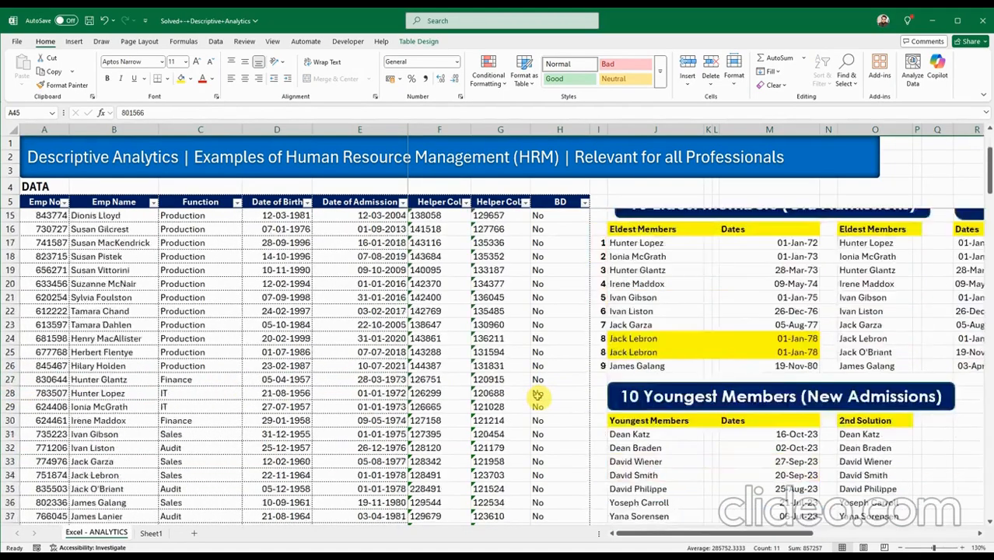
{"action": "scroll", "coordinate": [542, 346], "scroll_direction": "down", "scroll_amount": 12}
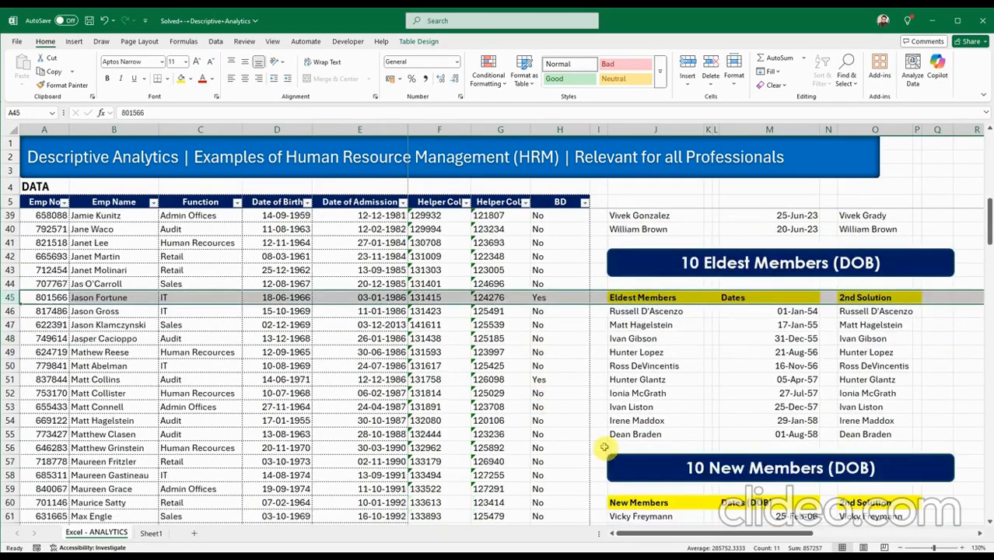
{"action": "left_click", "coordinate": [636, 269]}
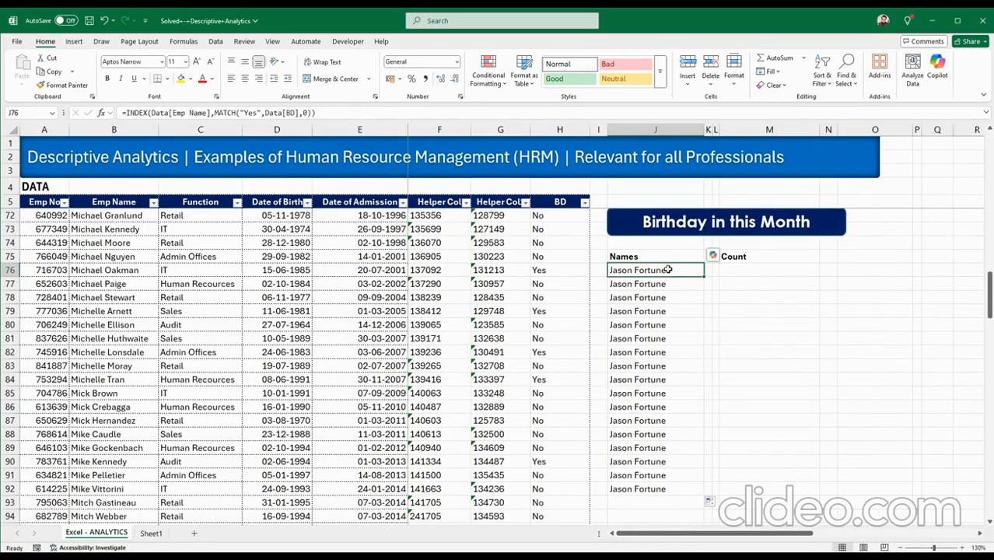
Inspect the INDEX/MATCH formulas in J76, J80 and J83 without changing them.
{"action": "double_click", "coordinate": [667, 269]}
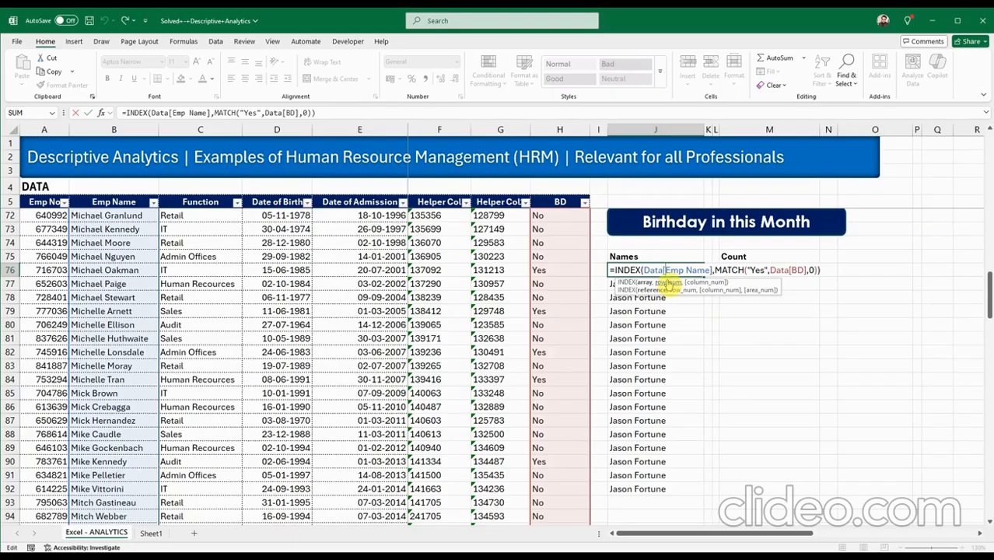
{"action": "key", "text": "Escape"}
{"action": "double_click", "coordinate": [650, 324]}
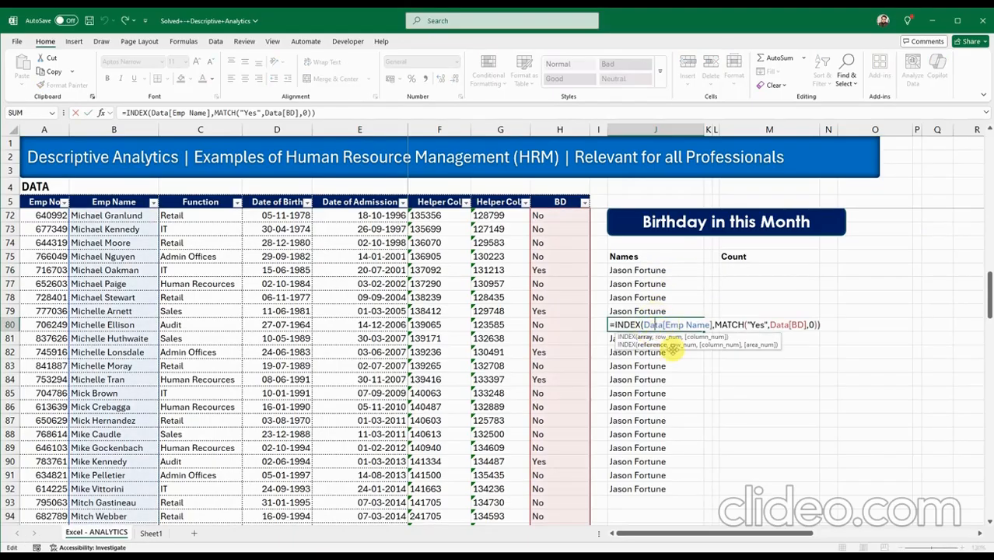
{"action": "key", "text": "Escape"}
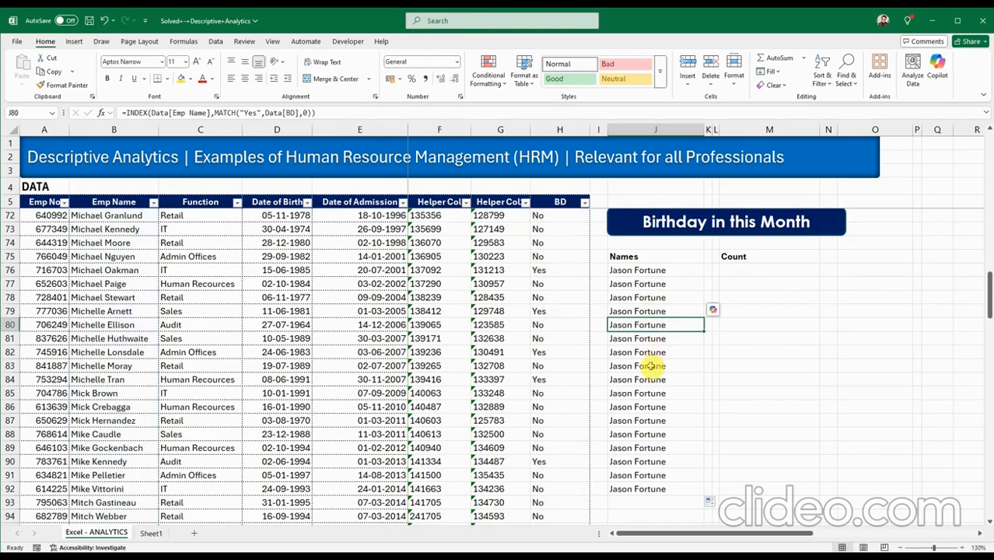
{"action": "double_click", "coordinate": [650, 366]}
{"action": "key", "text": "Escape"}
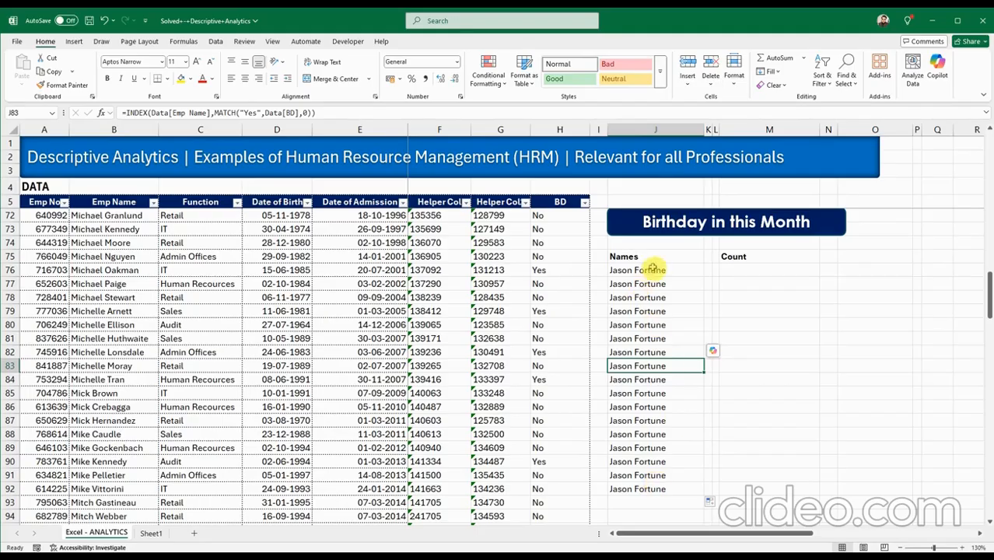
{"action": "left_click_drag", "start_coordinate": [651, 270], "coordinate": [655, 486]}
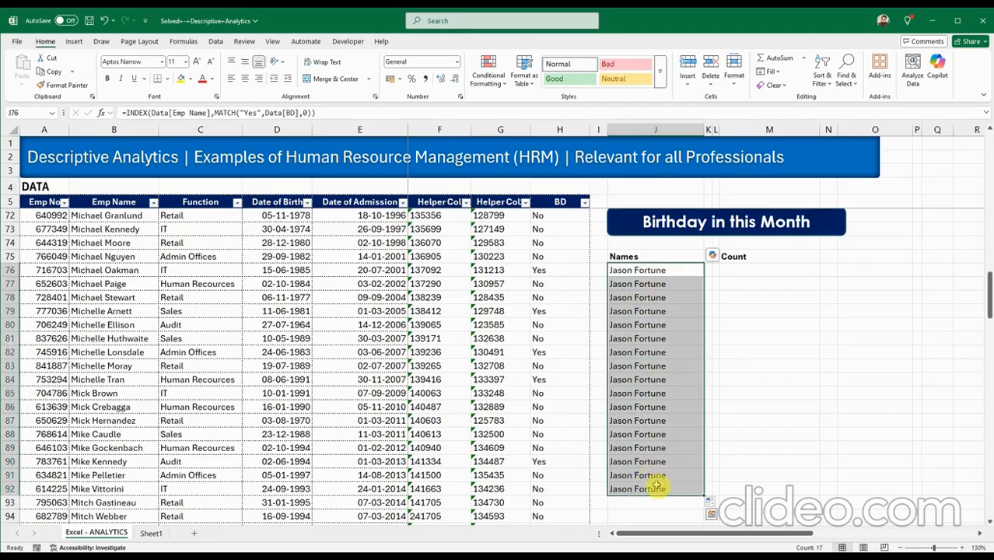
{"action": "key", "text": "Delete"}
{"action": "left_click", "coordinate": [635, 274]}
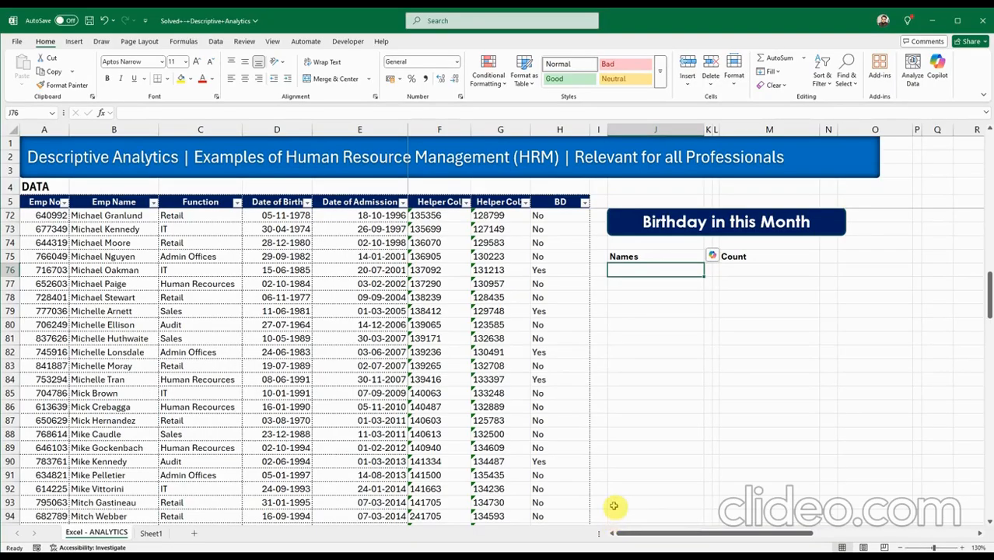
{"action": "left_click", "coordinate": [104, 20]}
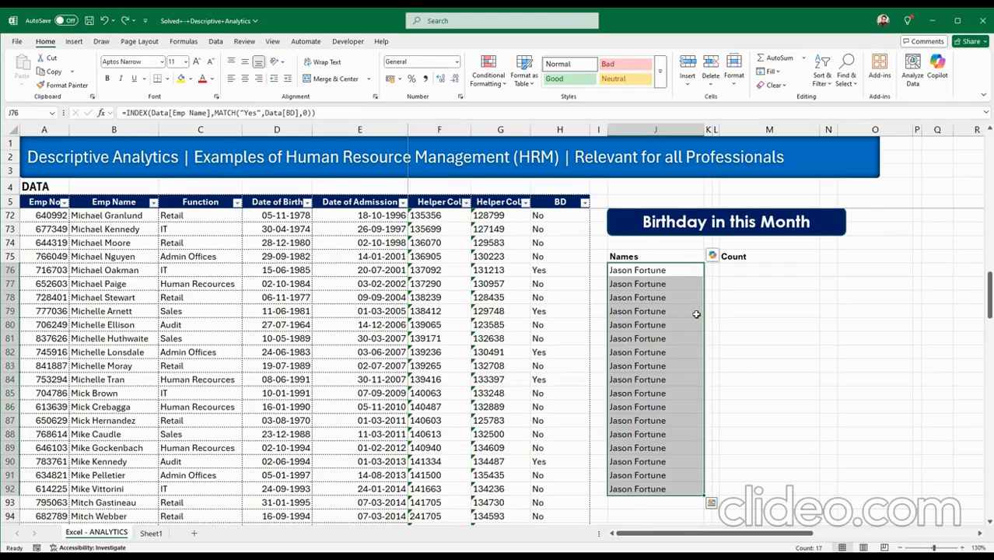
{"action": "left_click", "coordinate": [696, 311]}
{"action": "key", "text": "Delete"}
{"action": "left_click", "coordinate": [657, 293]}
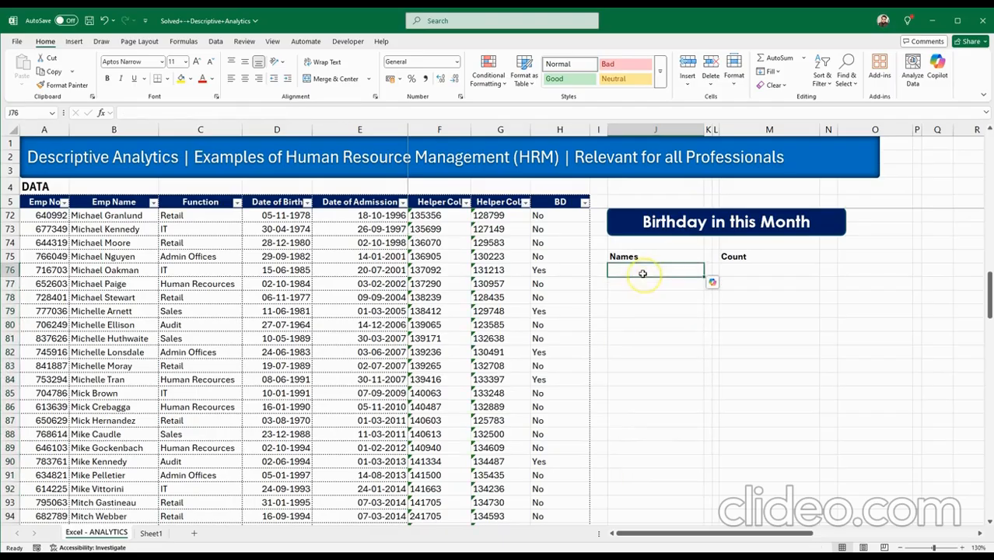
Copy the birthday FILTER formula from Sheet1 Q57 into J76 so the names spill.
{"action": "left_click", "coordinate": [151, 533]}
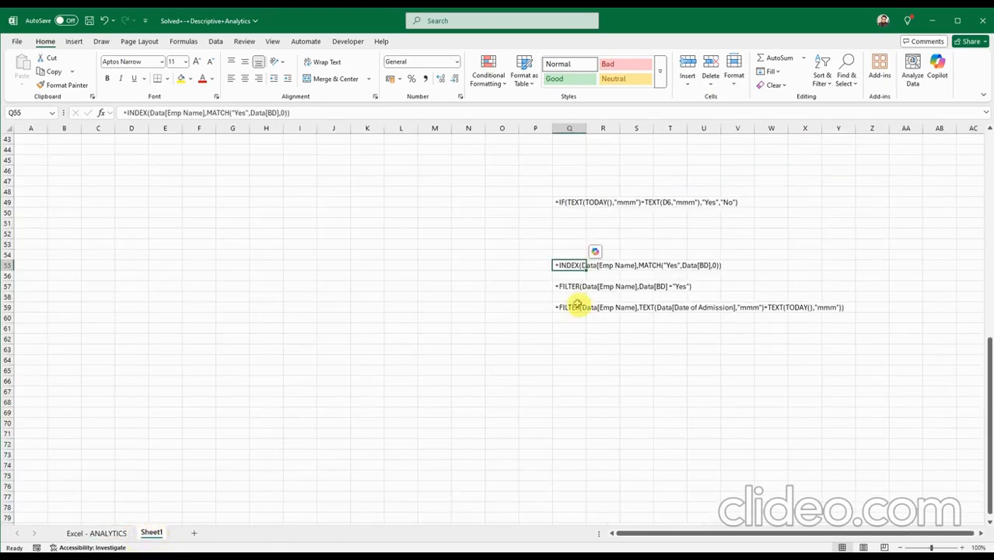
{"action": "left_click", "coordinate": [566, 286]}
{"action": "key", "text": "ctrl+c"}
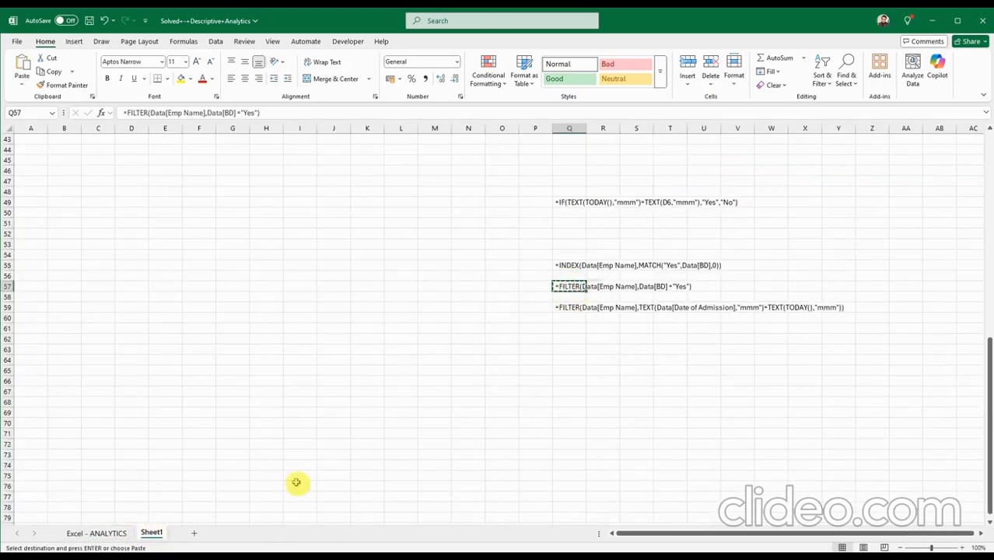
{"action": "left_click", "coordinate": [115, 535]}
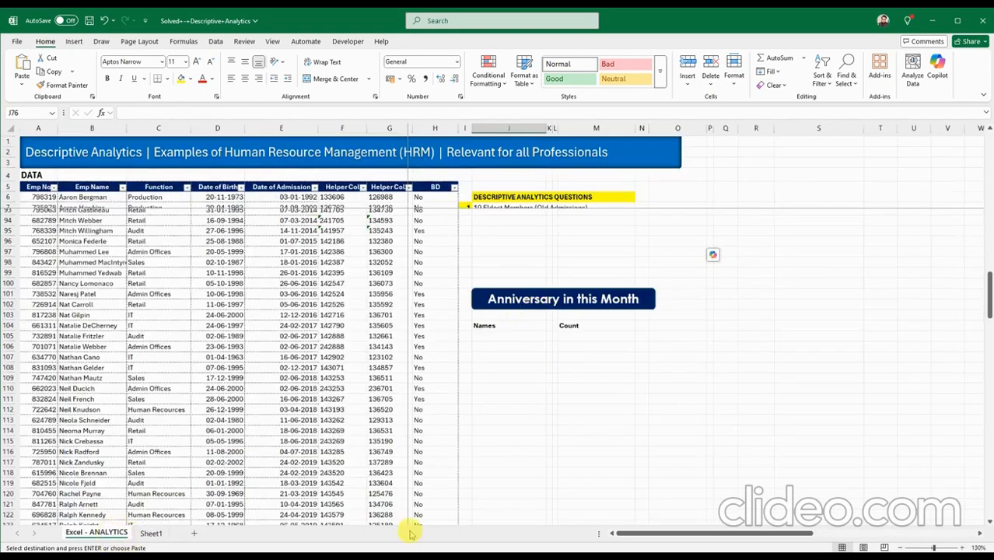
{"action": "left_click", "coordinate": [151, 532]}
{"action": "left_click", "coordinate": [115, 536]}
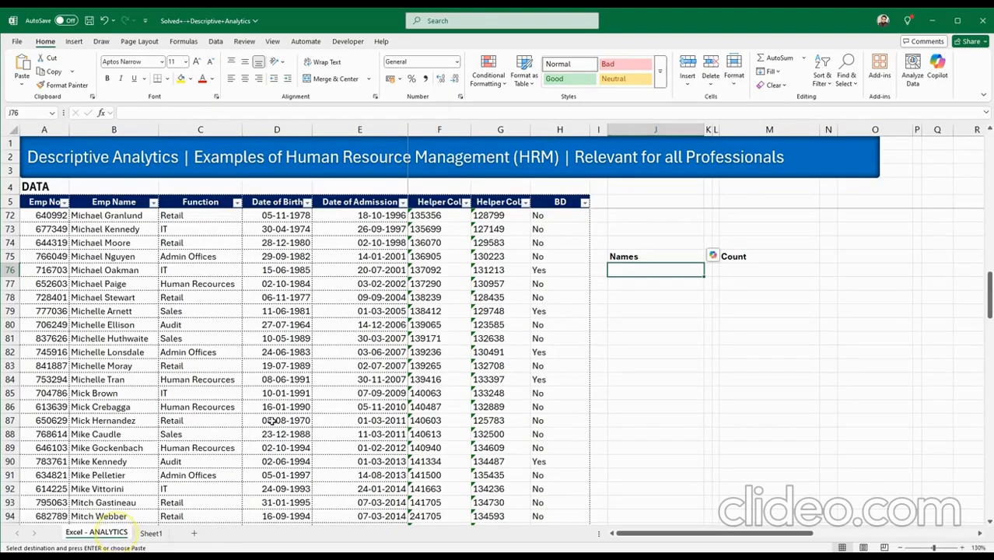
{"action": "key", "text": "ctrl+v"}
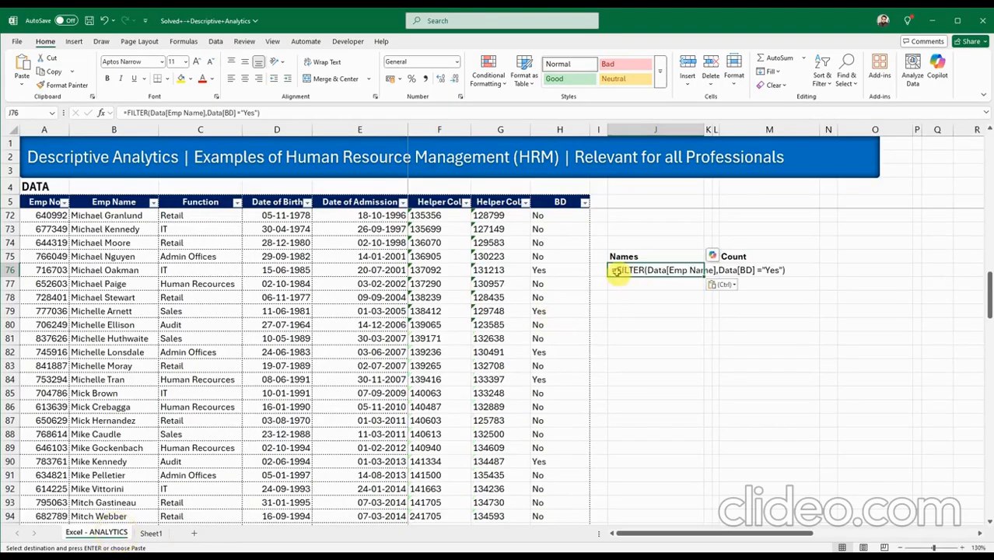
{"action": "double_click", "coordinate": [614, 270]}
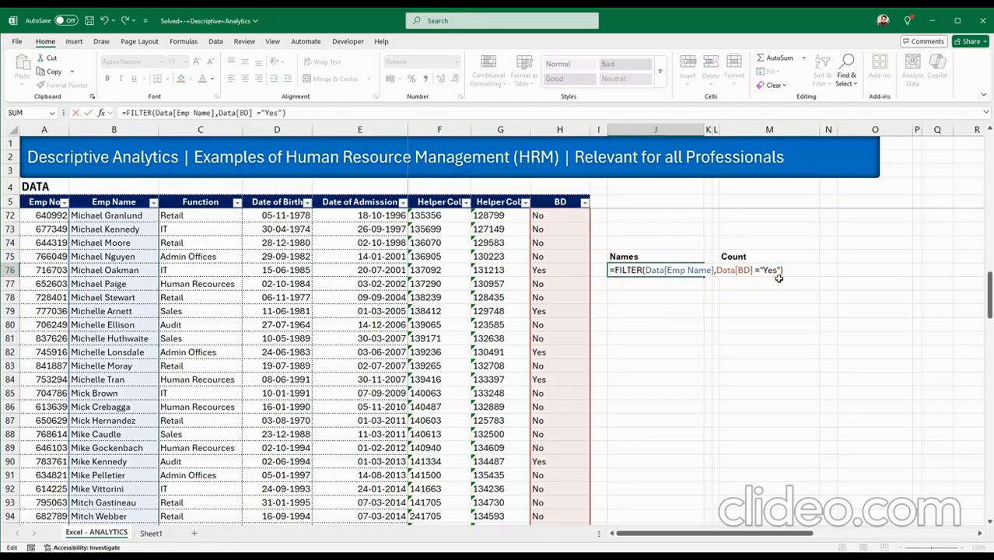
{"action": "key", "text": "Return"}
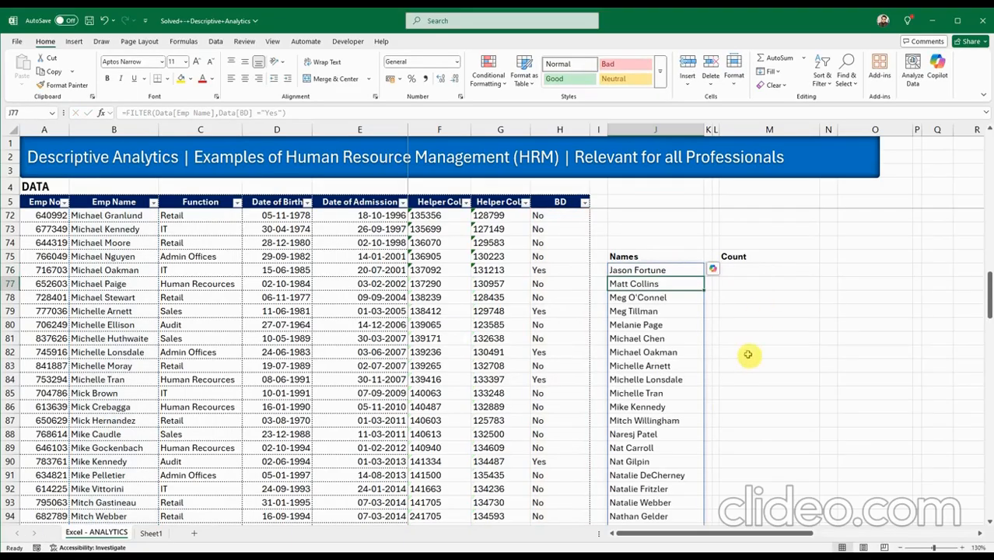
{"action": "scroll", "coordinate": [703, 443], "scroll_direction": "down", "scroll_amount": 4}
{"action": "scroll", "coordinate": [702, 449], "scroll_direction": "up", "scroll_amount": 4}
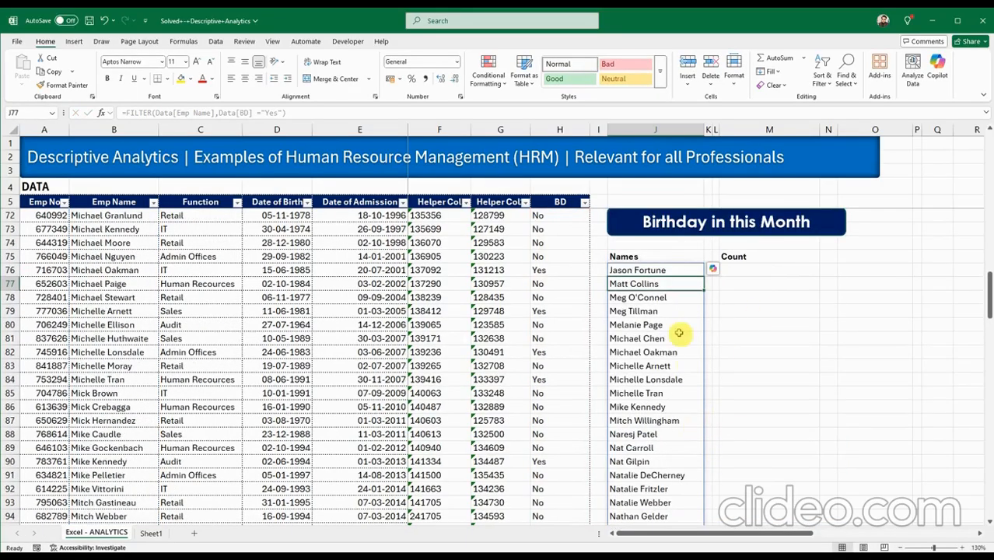
{"action": "left_click", "coordinate": [630, 270]}
{"action": "double_click", "coordinate": [630, 271]}
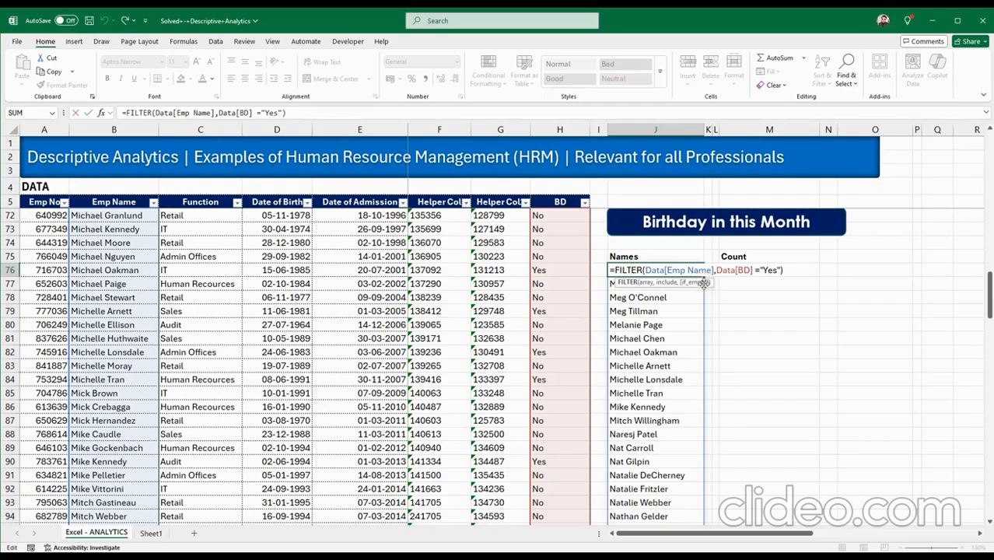
{"action": "key", "text": "Escape"}
{"action": "scroll", "coordinate": [693, 481], "scroll_direction": "down", "scroll_amount": 2}
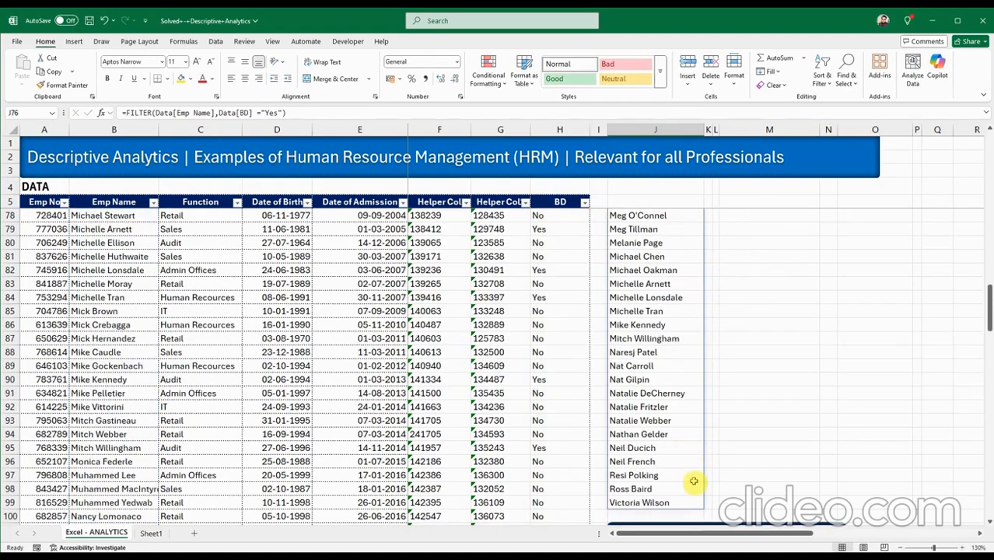
{"action": "scroll", "coordinate": [693, 484], "scroll_direction": "up", "scroll_amount": 4}
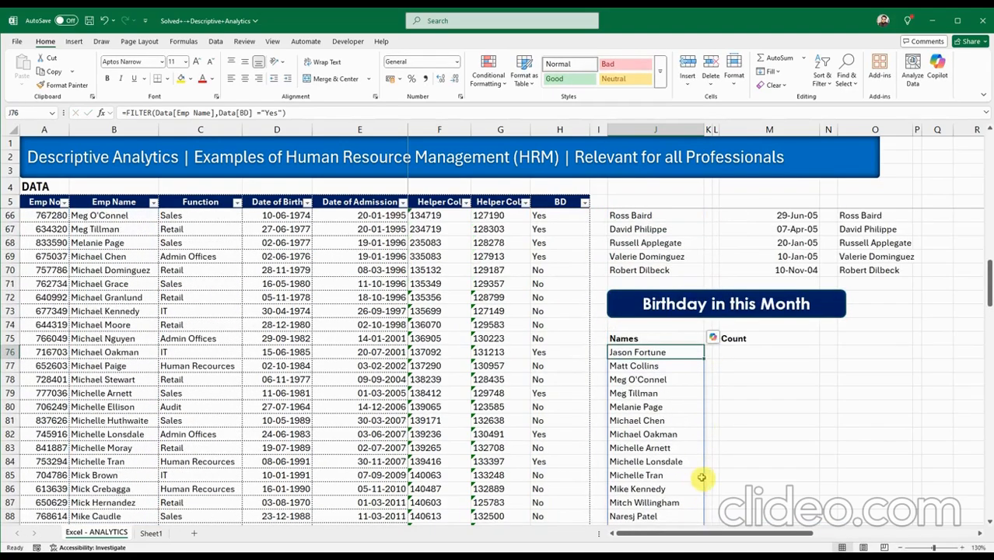
Copy the birthday FILTER formula text from J76.
{"action": "left_click", "coordinate": [742, 356]}
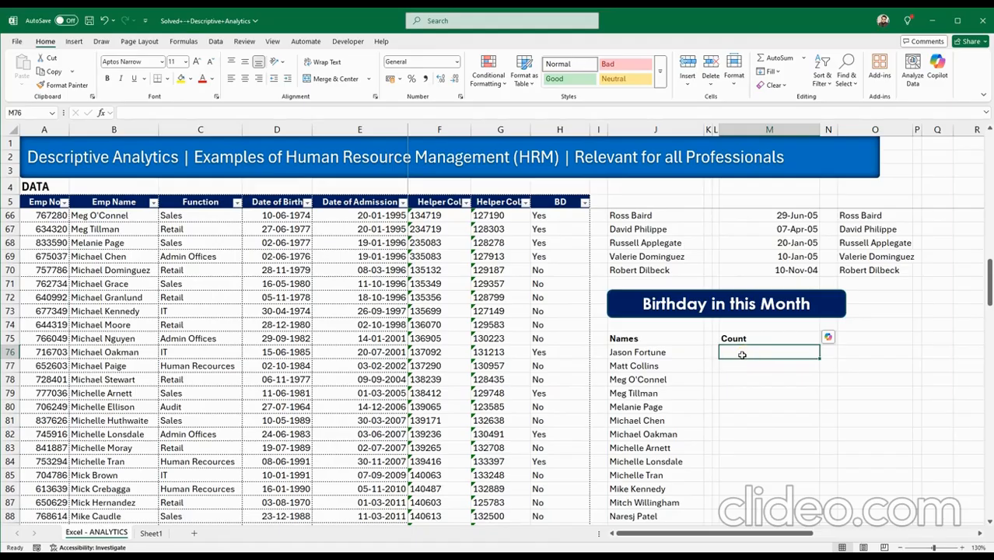
{"action": "double_click", "coordinate": [611, 359]}
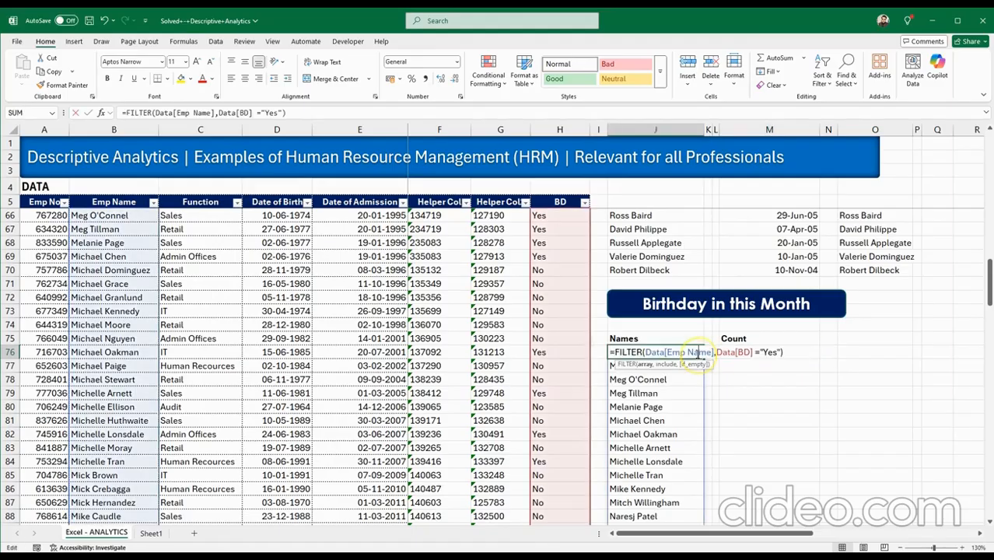
{"action": "left_click_drag", "start_coordinate": [611, 354], "coordinate": [809, 362]}
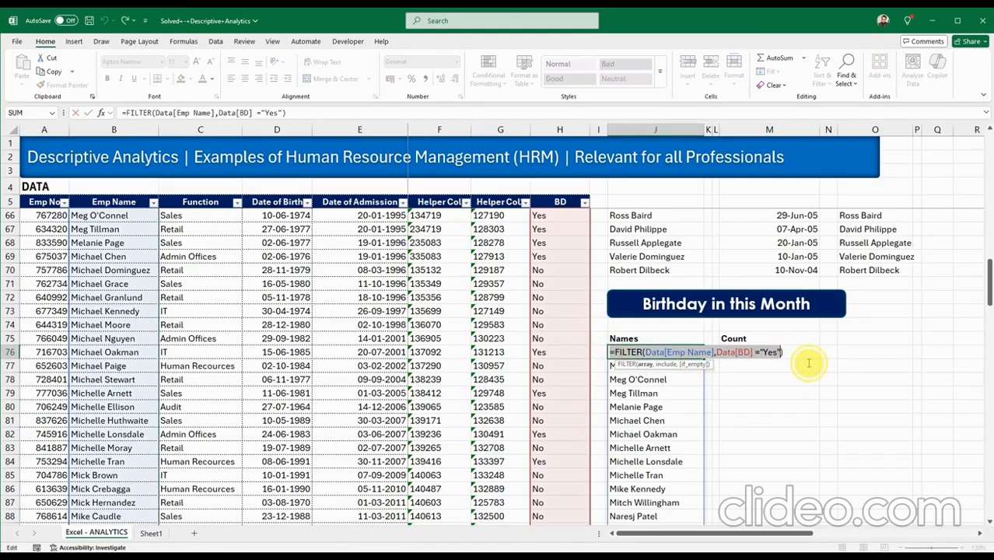
{"action": "key", "text": "Escape"}
Enter =COUNTA(FILTER(Data[Emp Name],Data[BD]="Yes")) in M76 so the Count shows 24.
{"action": "double_click", "coordinate": [781, 354]}
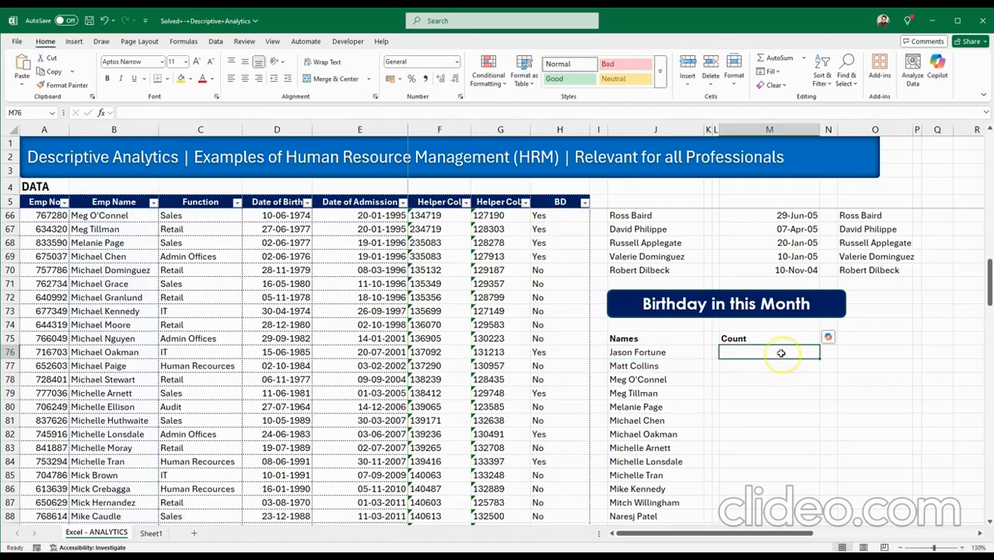
{"action": "key", "text": "ctrl+v"}
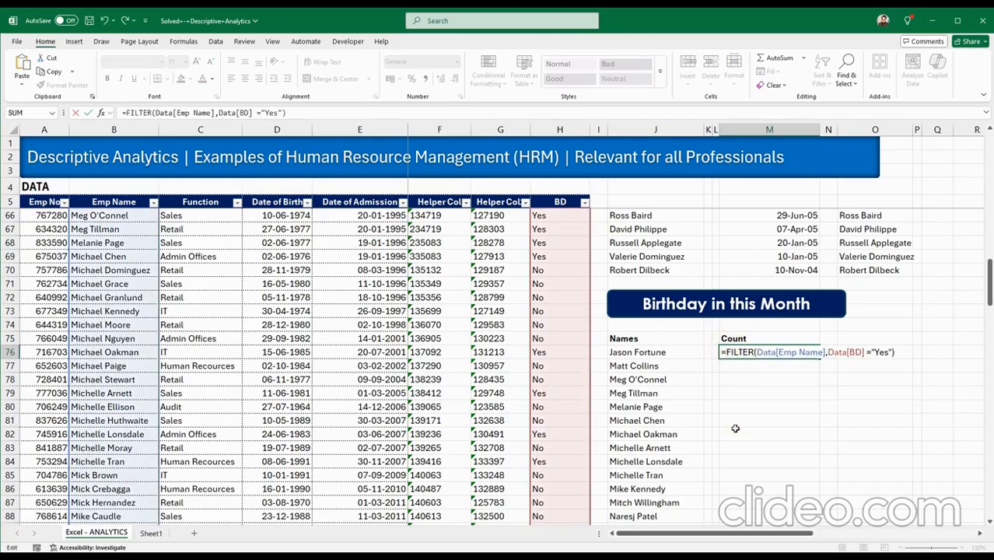
{"action": "type", "text": "COUNT"}
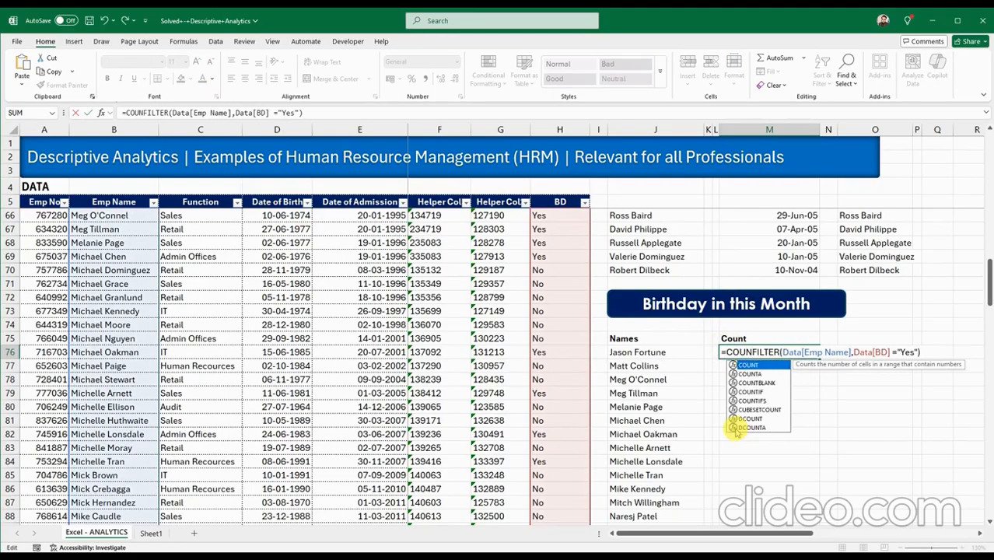
{"action": "double_click", "coordinate": [749, 374]}
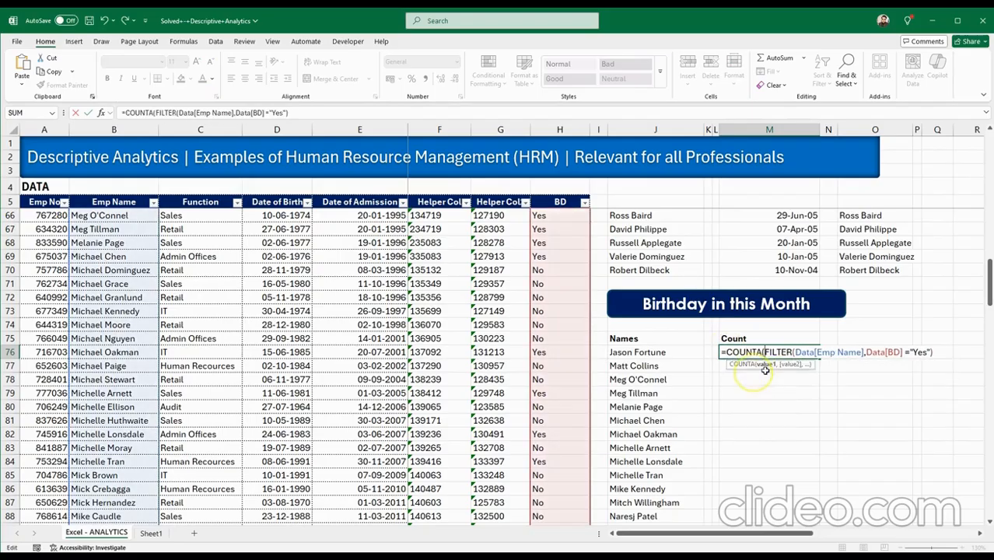
{"action": "left_click", "coordinate": [925, 356]}
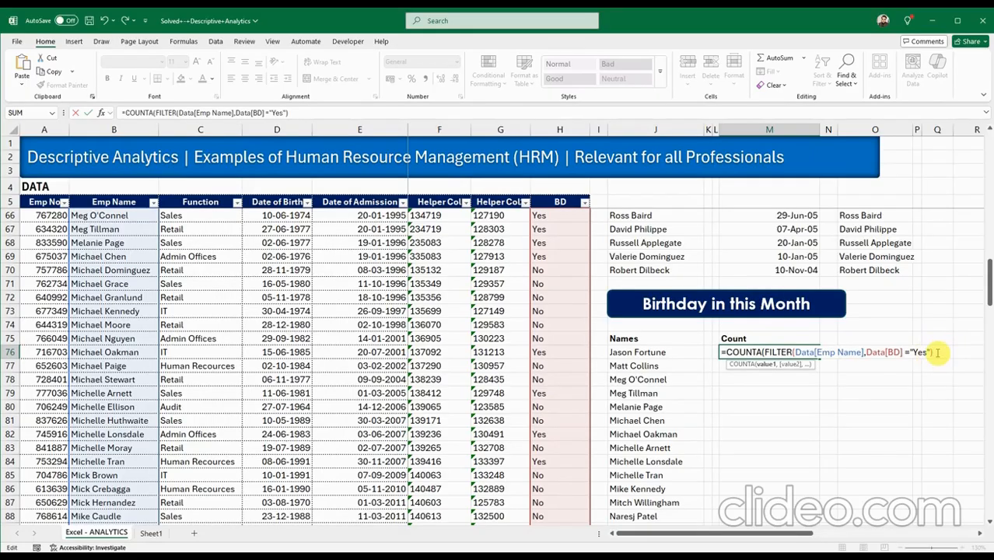
{"action": "type", "text": ")"}
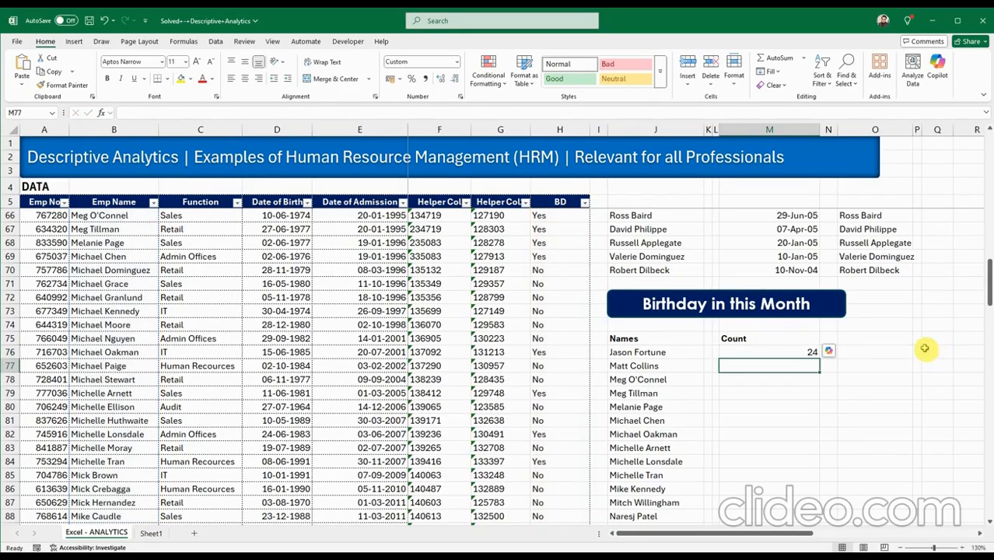
{"action": "left_click", "coordinate": [780, 351]}
{"action": "scroll", "coordinate": [778, 389], "scroll_direction": "down", "scroll_amount": 3}
{"action": "scroll", "coordinate": [778, 389], "scroll_direction": "down", "scroll_amount": 5}
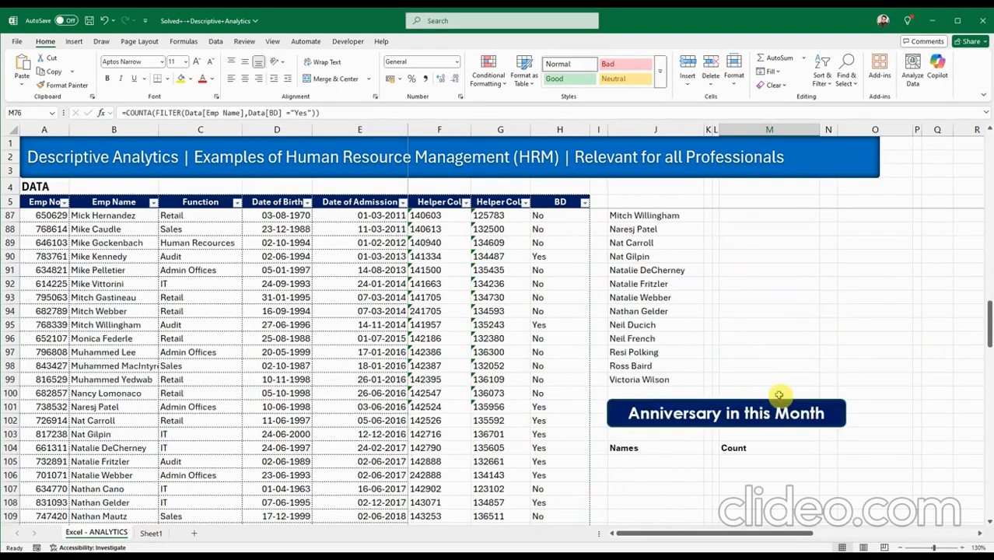
{"action": "scroll", "coordinate": [644, 397], "scroll_direction": "down", "scroll_amount": 1}
{"action": "left_click", "coordinate": [645, 381]}
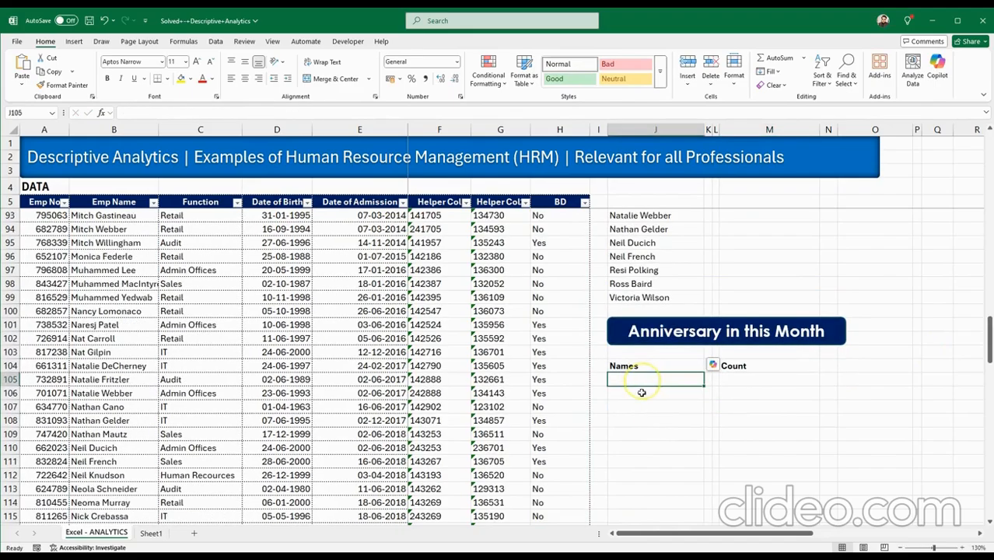
{"action": "scroll", "coordinate": [669, 410], "scroll_direction": "up", "scroll_amount": 1}
{"action": "scroll", "coordinate": [666, 404], "scroll_direction": "up", "scroll_amount": 6}
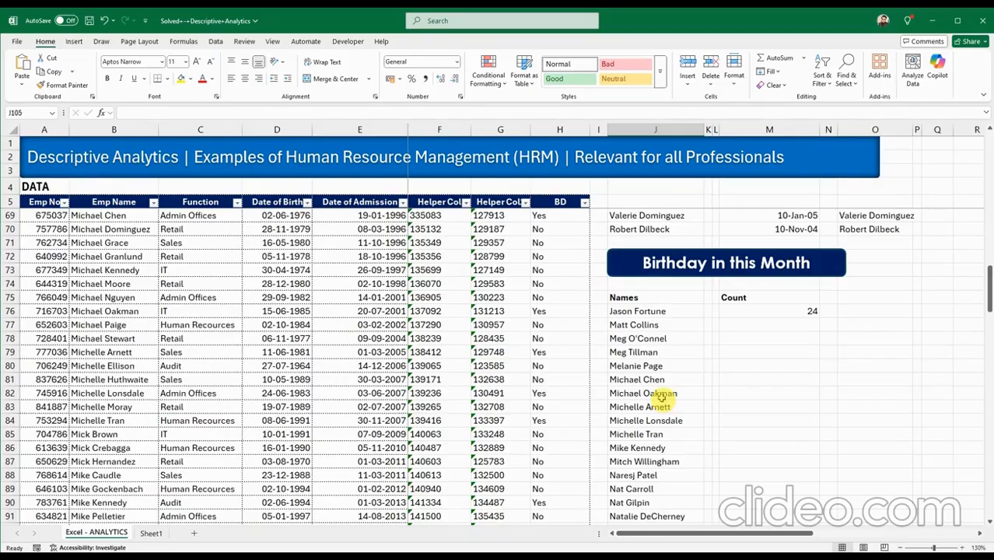
{"action": "scroll", "coordinate": [660, 395], "scroll_direction": "down", "scroll_amount": 7}
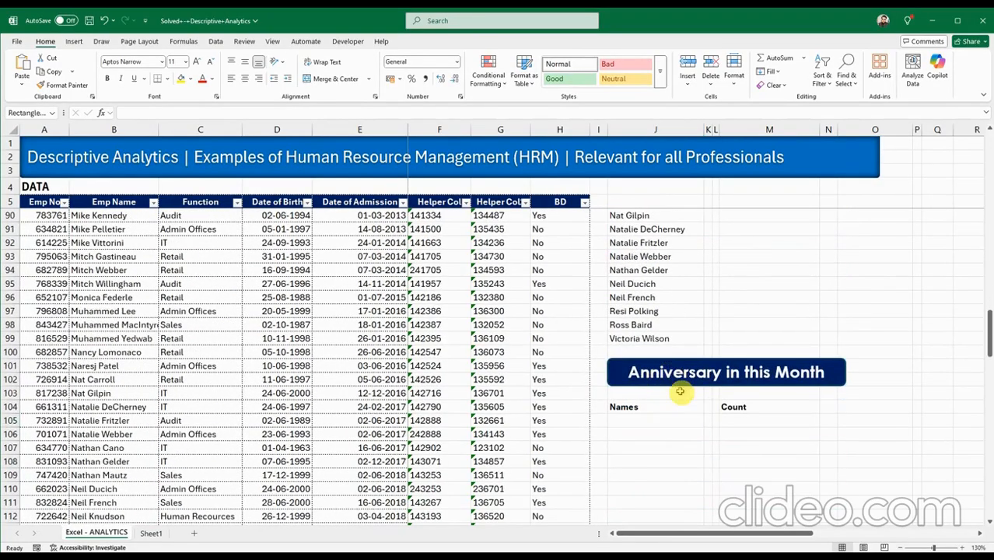
{"action": "left_click", "coordinate": [670, 380]}
{"action": "left_click", "coordinate": [656, 422]}
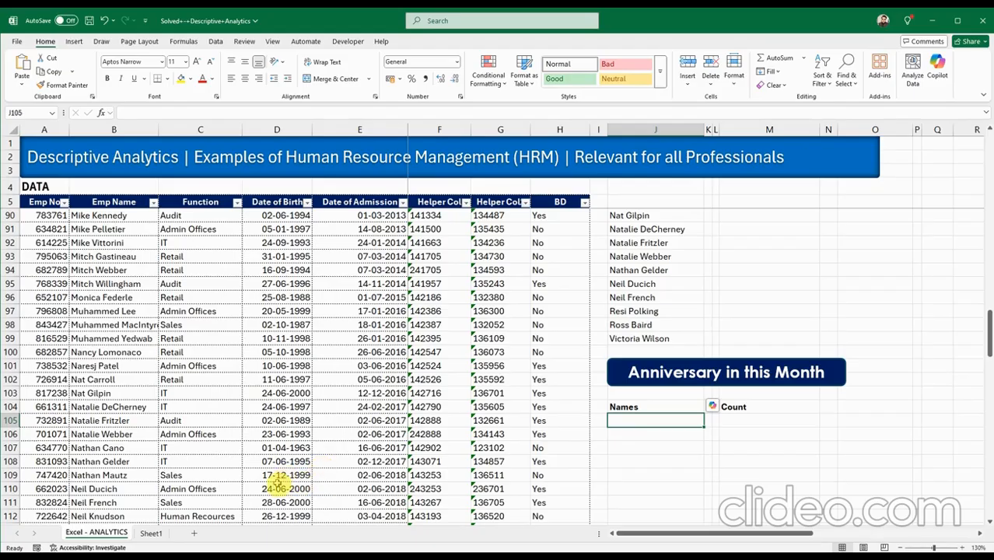
Copy the draft anniversary FILTER formula from Sheet1 into J105 on the ANALYTICS sheet.
{"action": "left_click", "coordinate": [152, 533]}
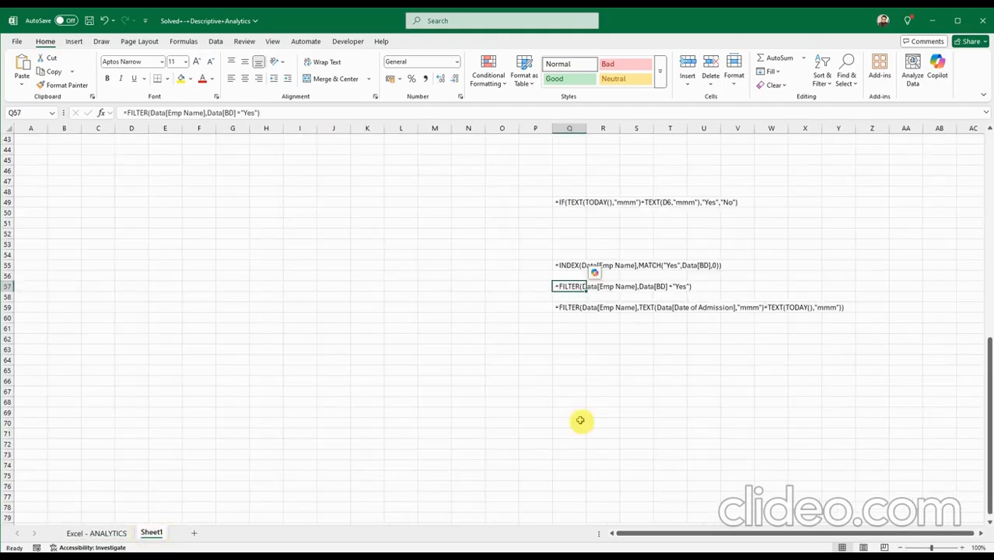
{"action": "left_click", "coordinate": [561, 308]}
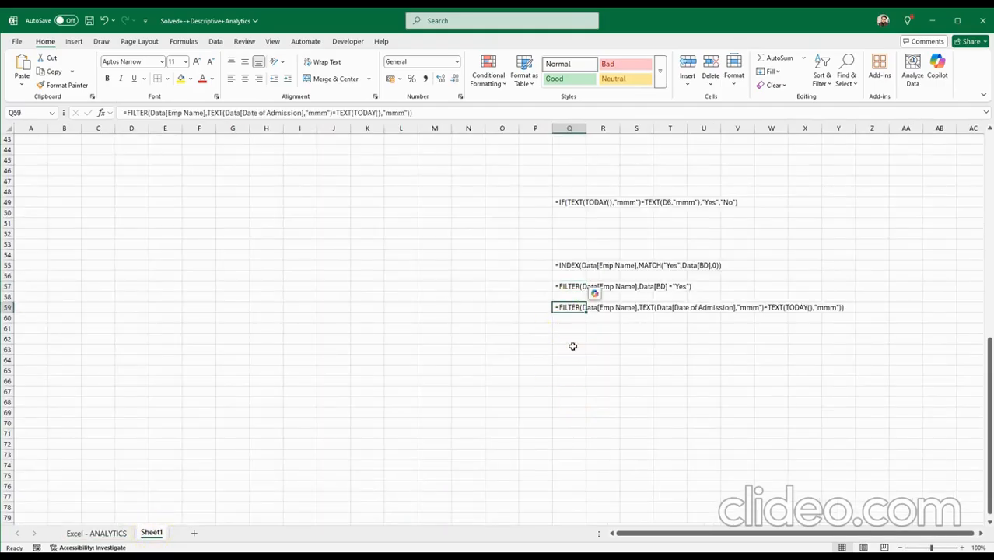
{"action": "key", "text": "ctrl+c"}
{"action": "left_click", "coordinate": [96, 533]}
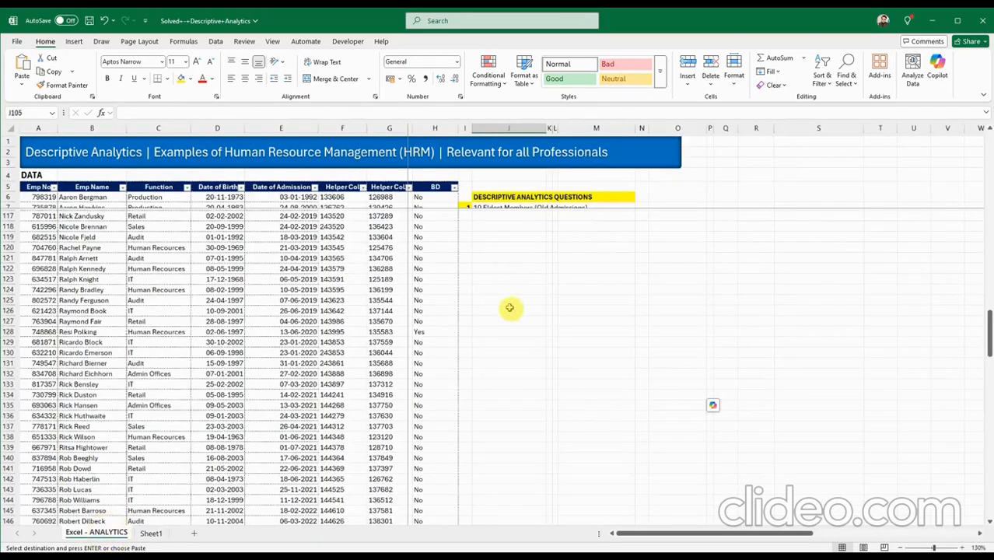
{"action": "left_click", "coordinate": [152, 533]}
{"action": "left_click", "coordinate": [113, 533]}
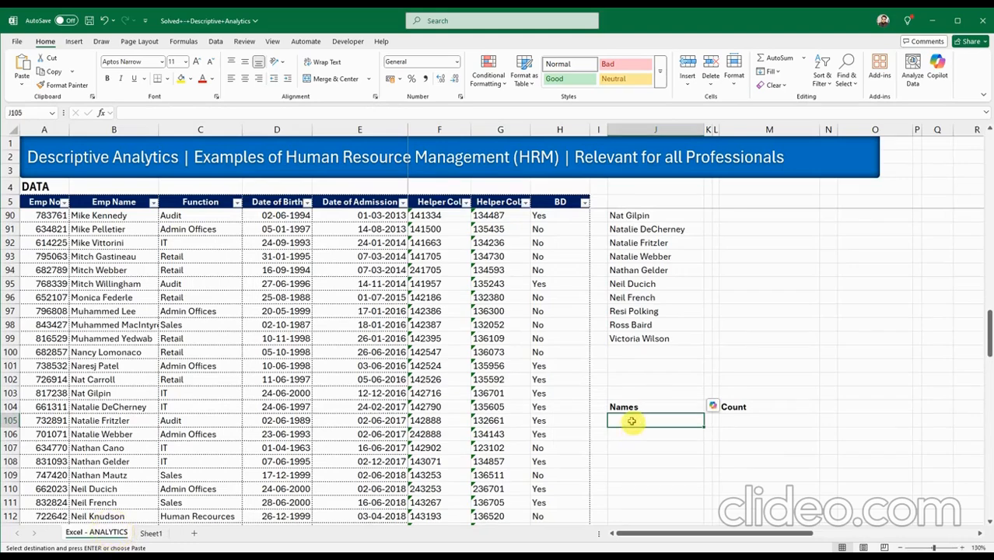
{"action": "key", "text": "ctrl+v"}
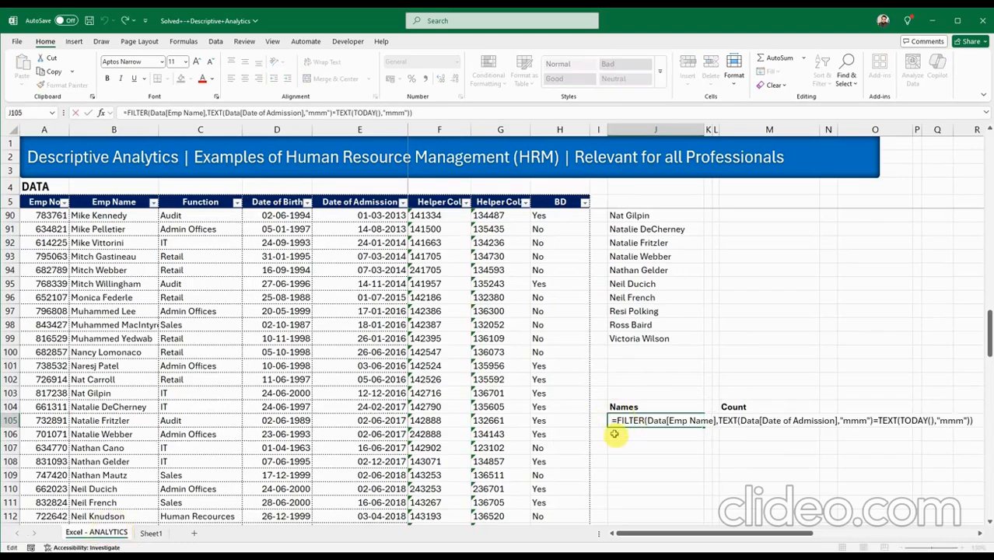
Complete the J105 formula comparing TEXT(Data[Date of Admission],"mmm") with TEXT(TODAY(),"mmm") and enter it.
{"action": "double_click", "coordinate": [614, 426]}
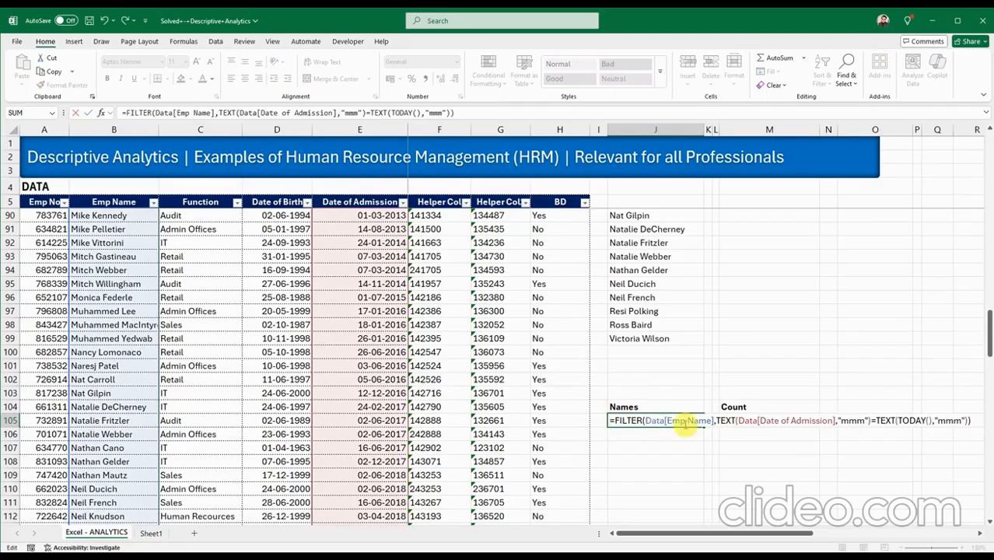
{"action": "left_click", "coordinate": [752, 420]}
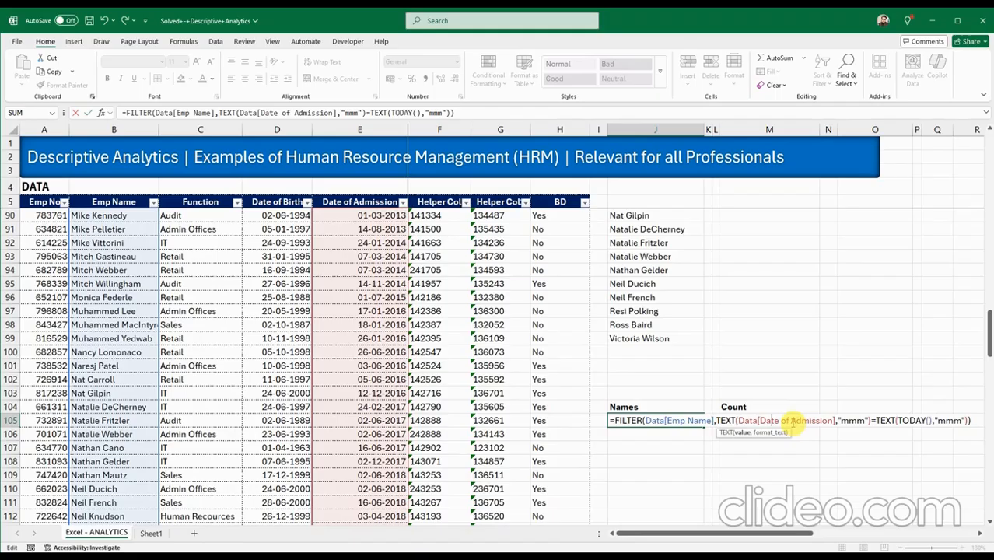
{"action": "left_click", "coordinate": [853, 420]}
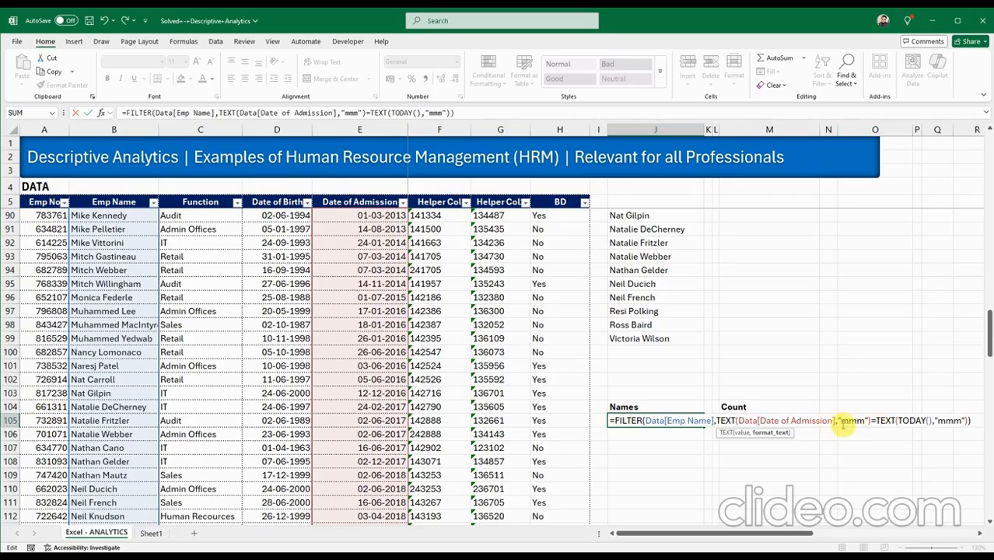
{"action": "left_click", "coordinate": [880, 419]}
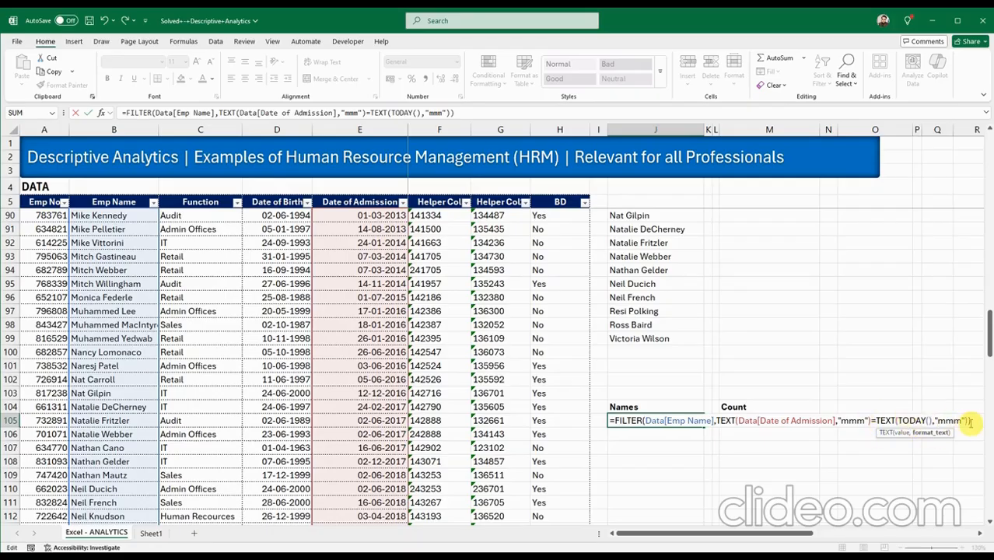
{"action": "key", "text": "Return"}
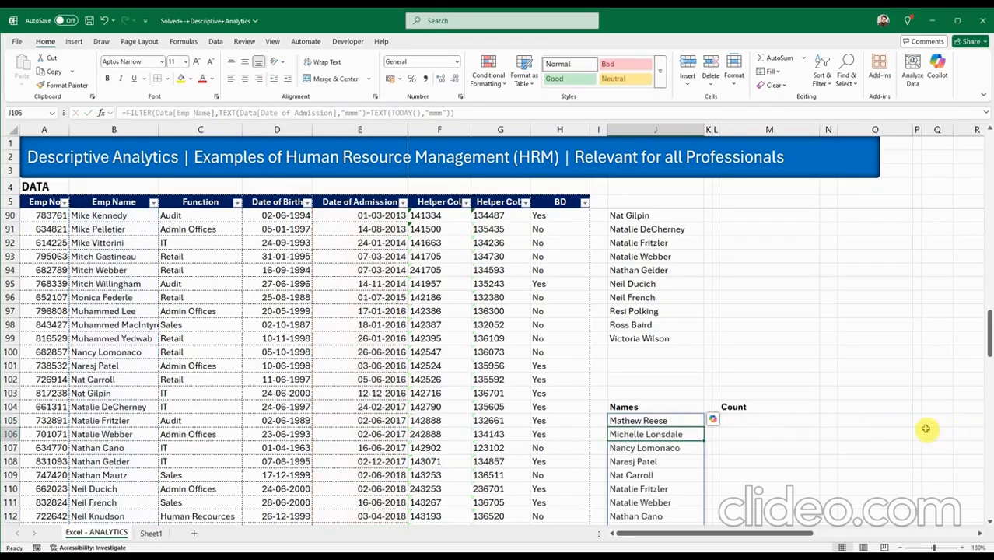
Copy the anniversary names FILTER formula text from J105.
{"action": "scroll", "coordinate": [790, 433], "scroll_direction": "down", "scroll_amount": 8}
{"action": "scroll", "coordinate": [765, 464], "scroll_direction": "down", "scroll_amount": 4}
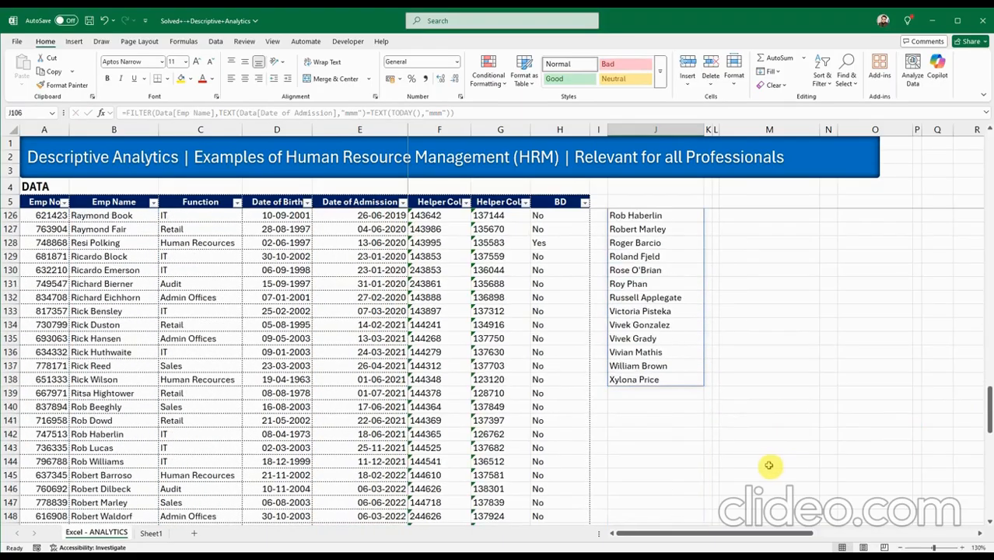
{"action": "scroll", "coordinate": [764, 463], "scroll_direction": "up", "scroll_amount": 9}
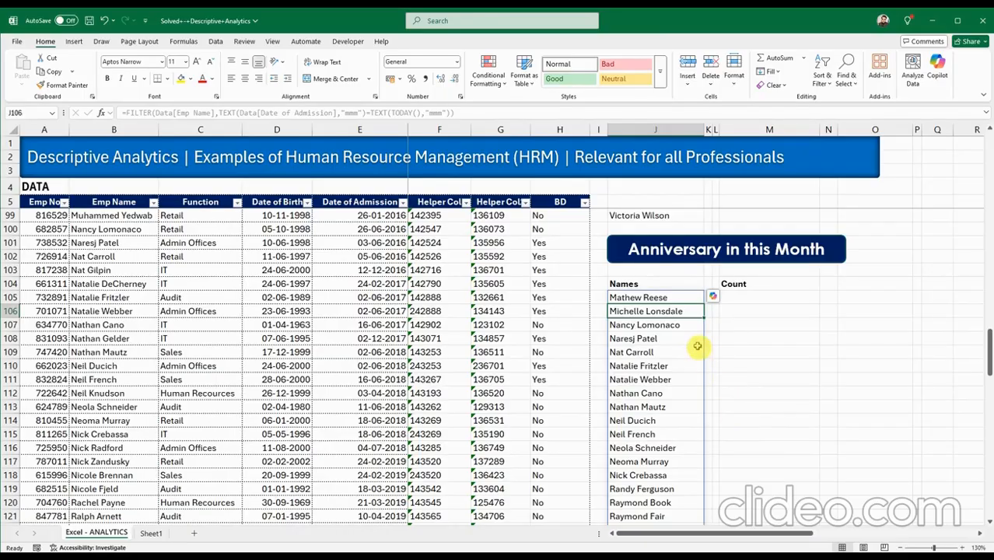
{"action": "left_click", "coordinate": [736, 300]}
{"action": "left_click", "coordinate": [657, 303]}
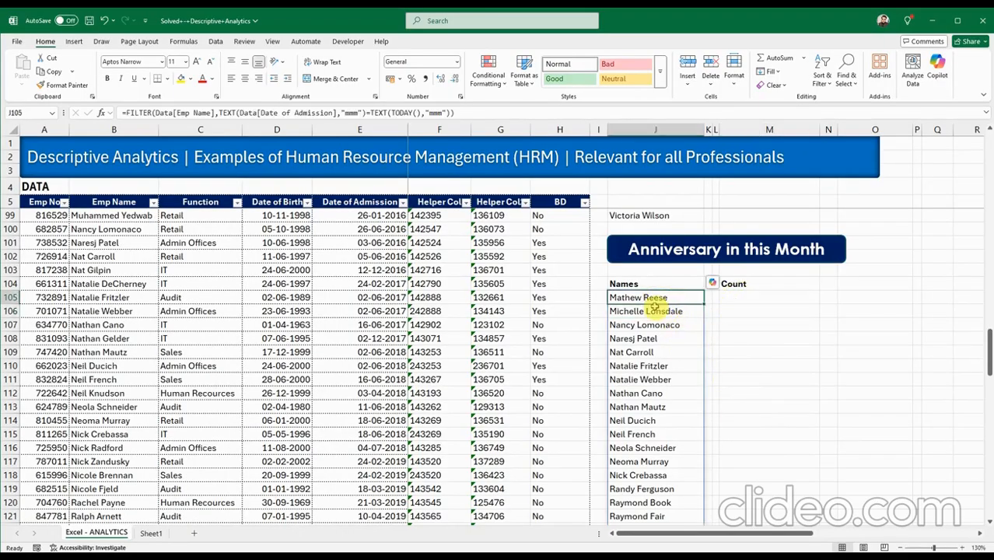
{"action": "scroll", "coordinate": [665, 303], "scroll_direction": "down", "scroll_amount": 10}
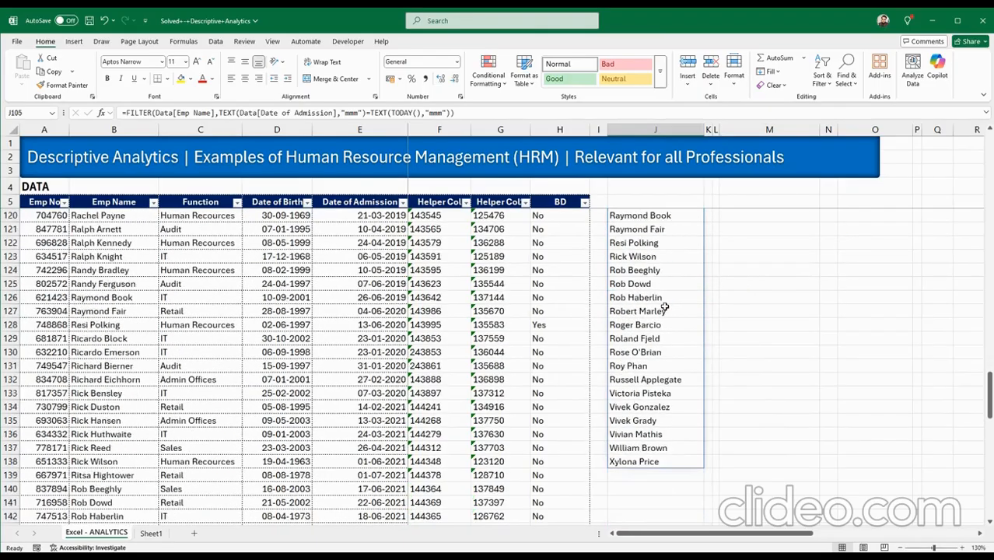
{"action": "scroll", "coordinate": [657, 354], "scroll_direction": "up", "scroll_amount": 1}
{"action": "scroll", "coordinate": [657, 354], "scroll_direction": "up", "scroll_amount": 12}
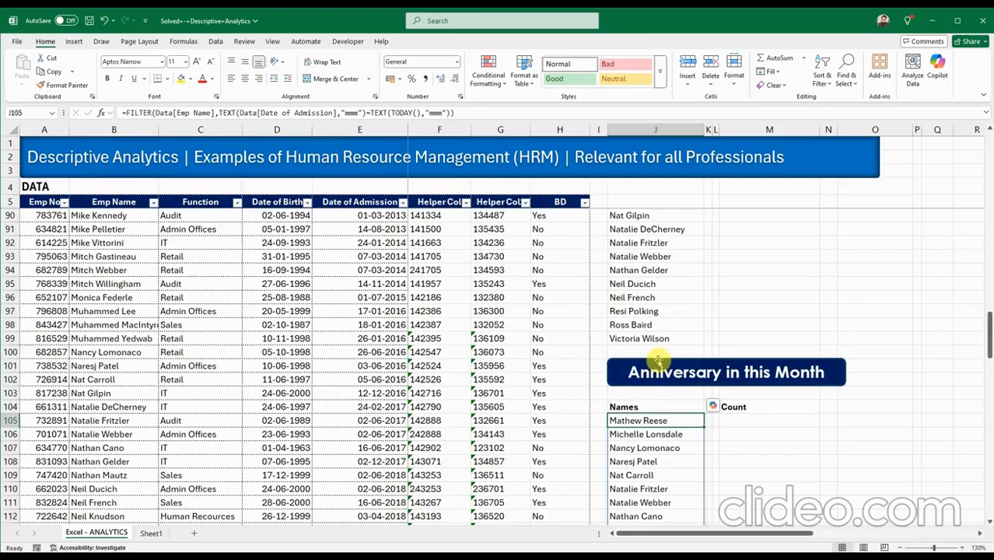
{"action": "scroll", "coordinate": [644, 278], "scroll_direction": "down", "scroll_amount": 4}
{"action": "double_click", "coordinate": [639, 256]}
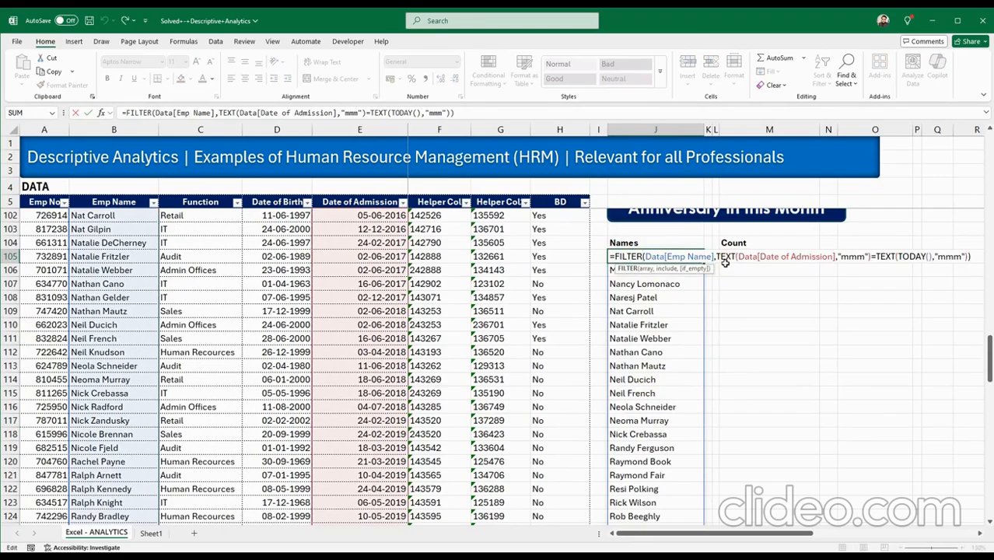
{"action": "left_click", "coordinate": [723, 260]}
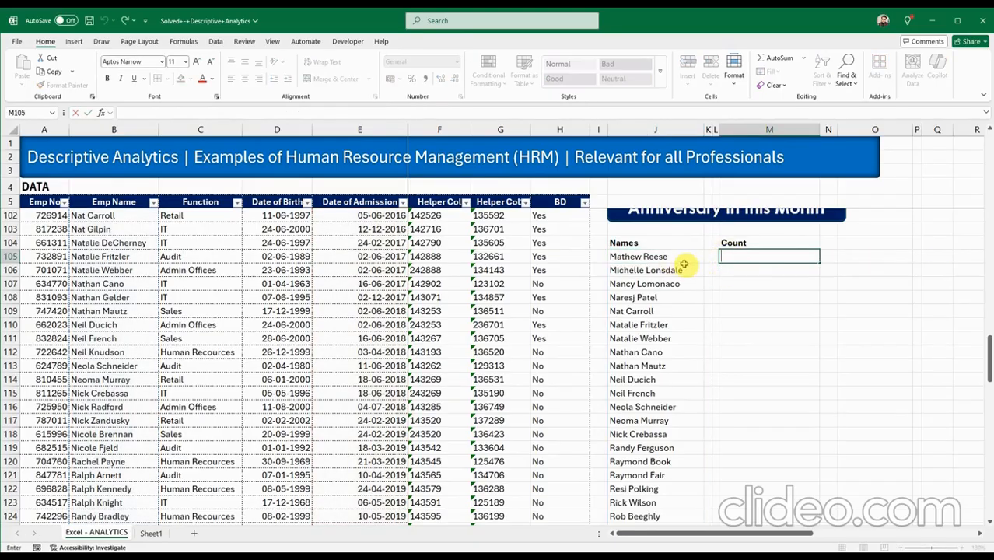
{"action": "left_click", "coordinate": [687, 262]}
{"action": "double_click", "coordinate": [657, 258]}
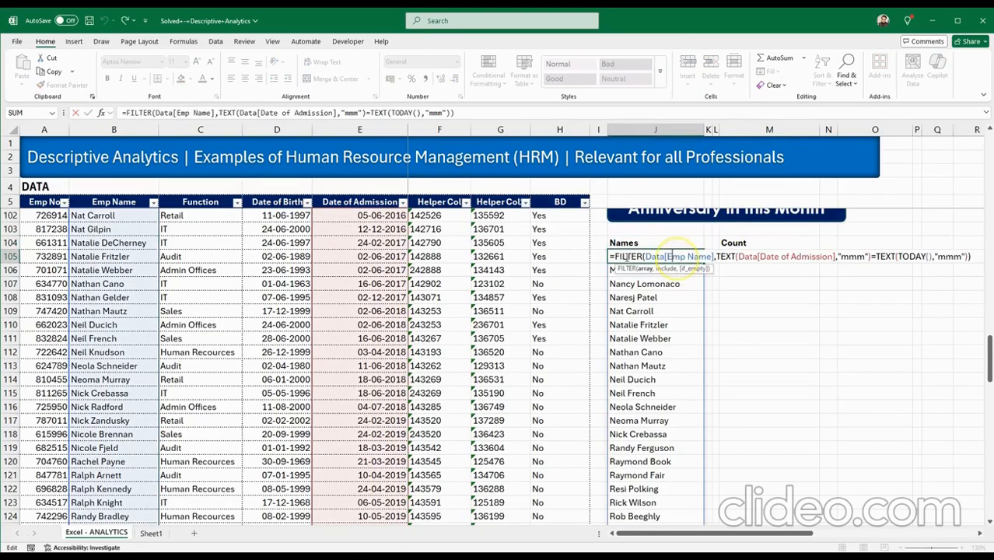
{"action": "left_click", "coordinate": [609, 257]}
{"action": "key", "text": "shift+End"}
{"action": "key", "text": "ctrl+c"}
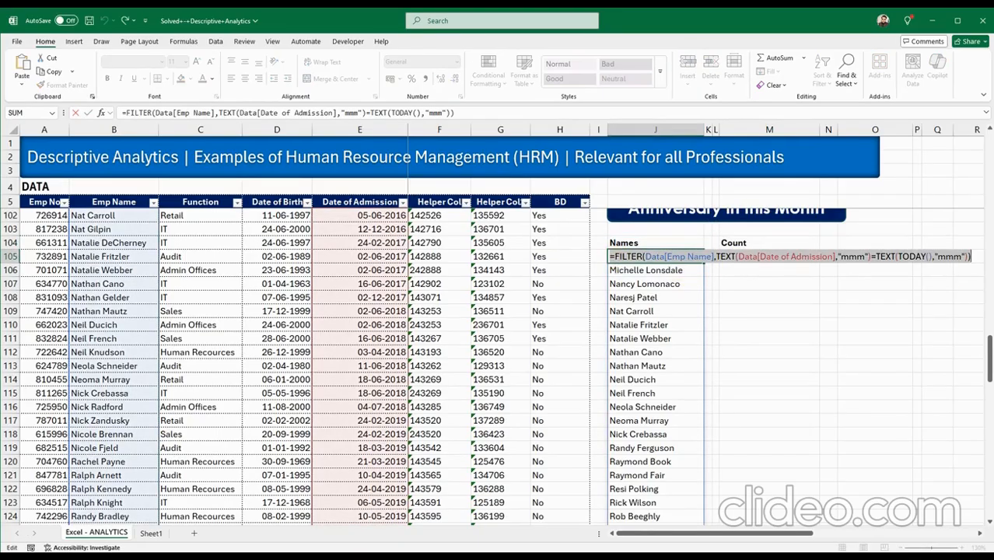
{"action": "key", "text": "Escape"}
Enter =COUNTA(FILTER(...)) in M105 so the anniversary Count shows 34.
{"action": "left_click", "coordinate": [804, 257]}
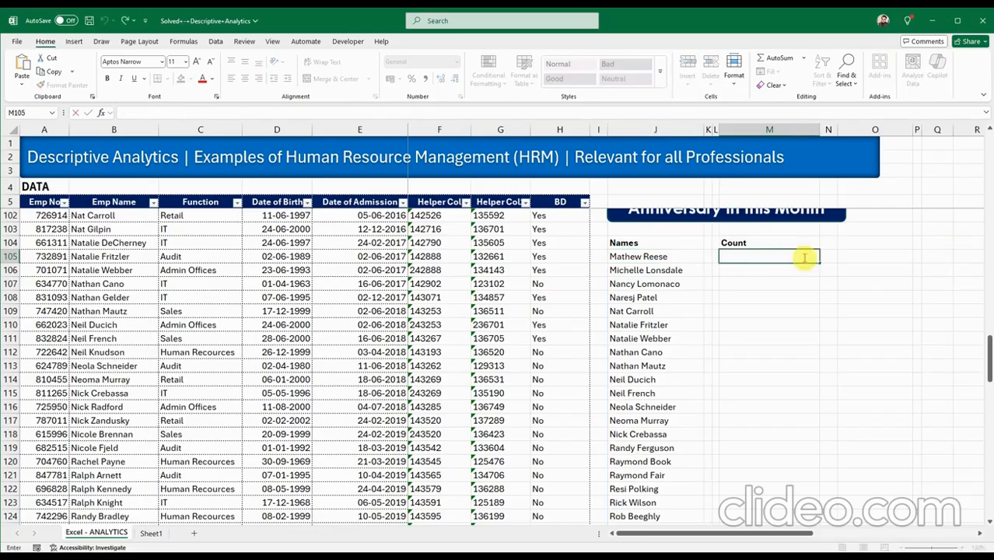
{"action": "double_click", "coordinate": [804, 257]}
{"action": "key", "text": "ctrl+v"}
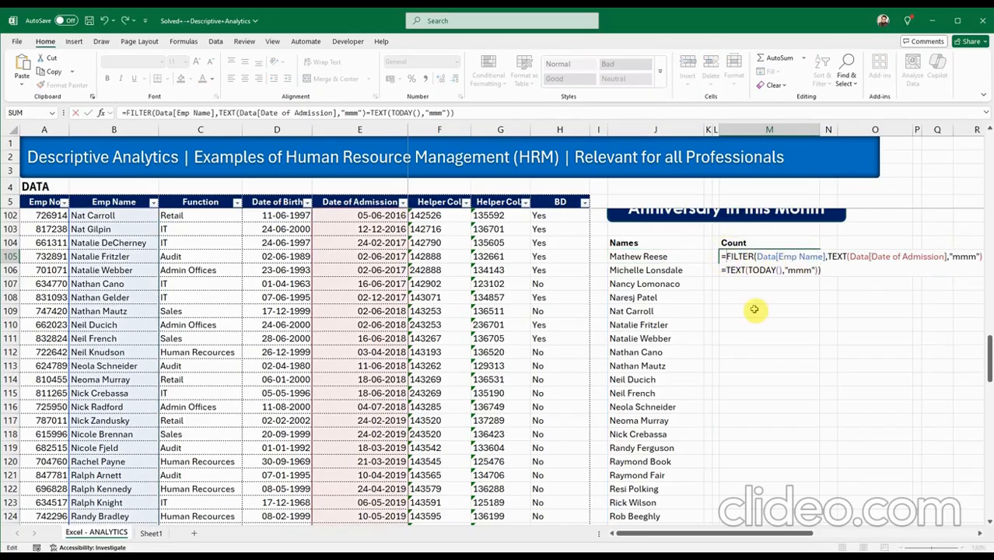
{"action": "type", "text": "COUN"}
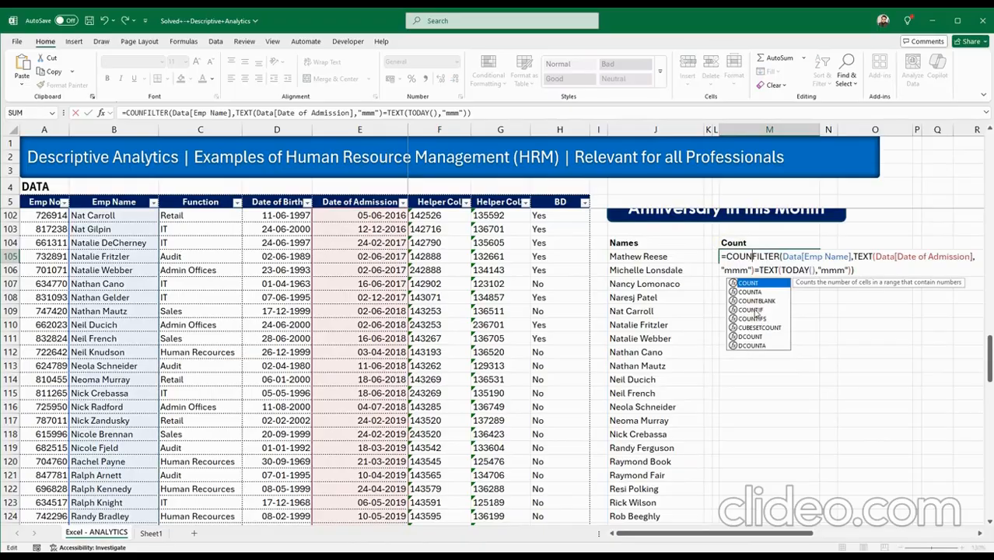
{"action": "double_click", "coordinate": [750, 292]}
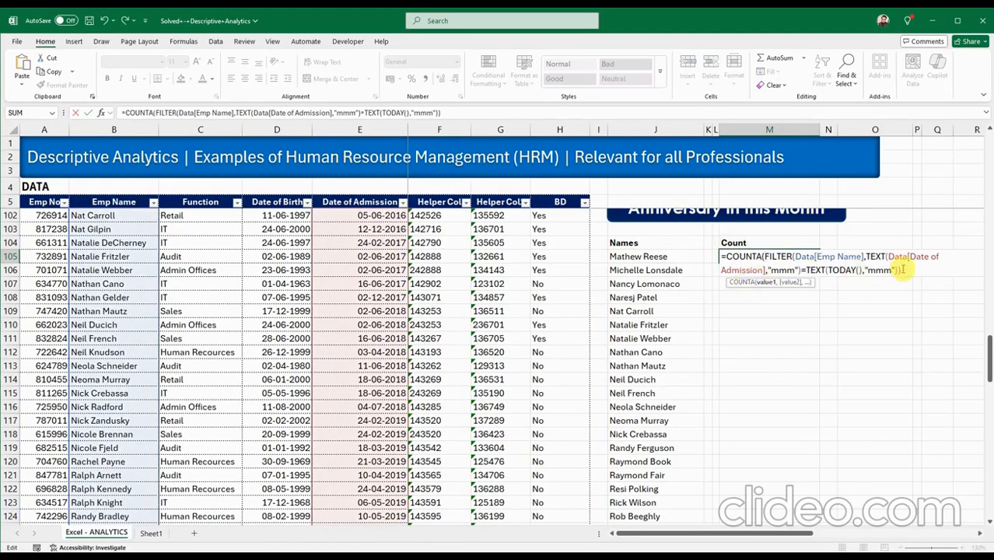
{"action": "type", "text": ")"}
{"action": "key", "text": "Return"}
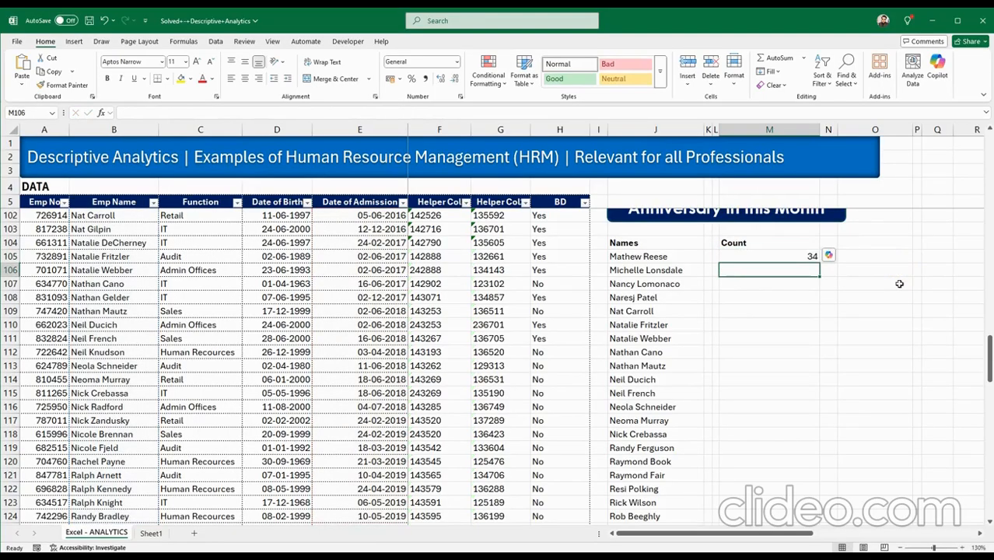
{"action": "left_click", "coordinate": [789, 258]}
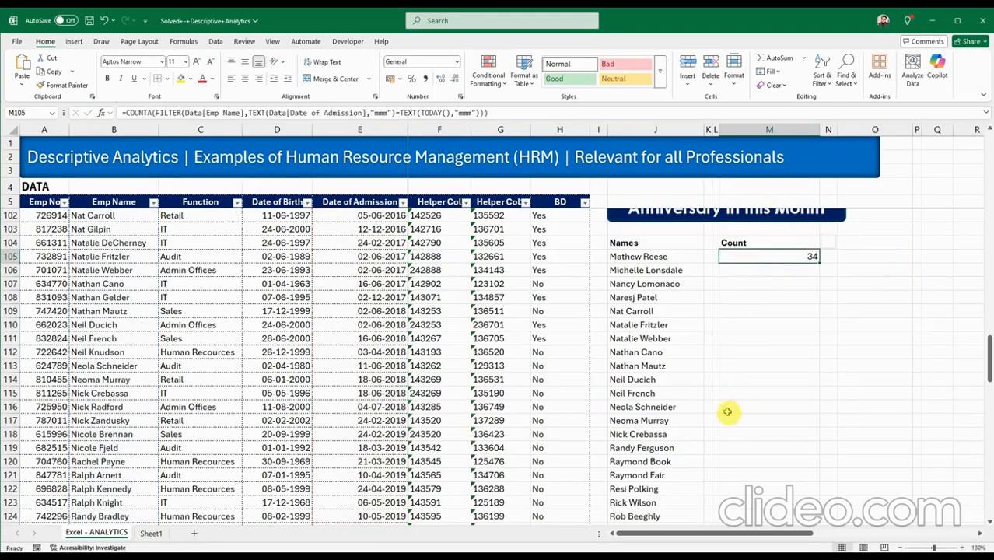
{"action": "scroll", "coordinate": [718, 413], "scroll_direction": "down", "scroll_amount": 9}
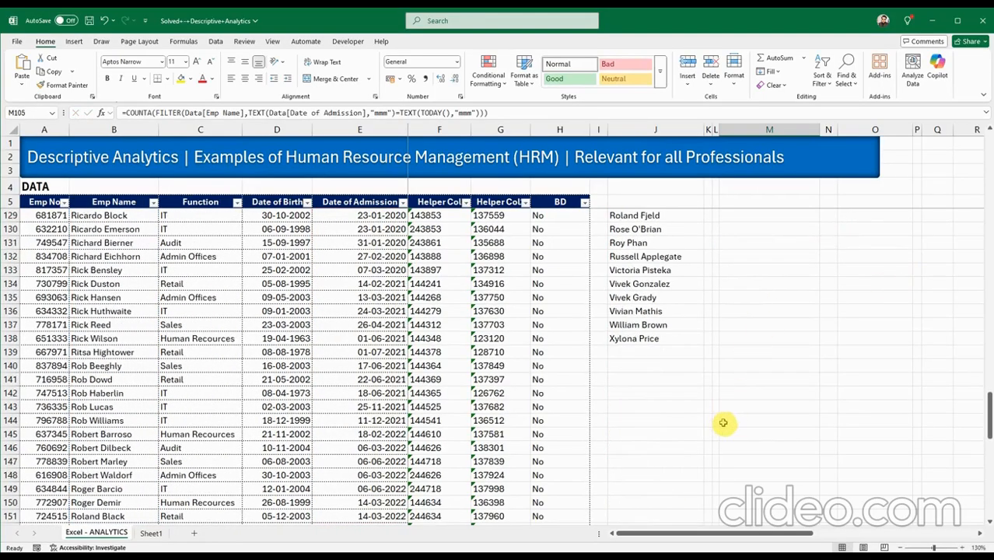
{"action": "scroll", "coordinate": [723, 424], "scroll_direction": "up", "scroll_amount": 6}
{"action": "scroll", "coordinate": [726, 433], "scroll_direction": "up", "scroll_amount": 5}
{"action": "left_click", "coordinate": [761, 352]}
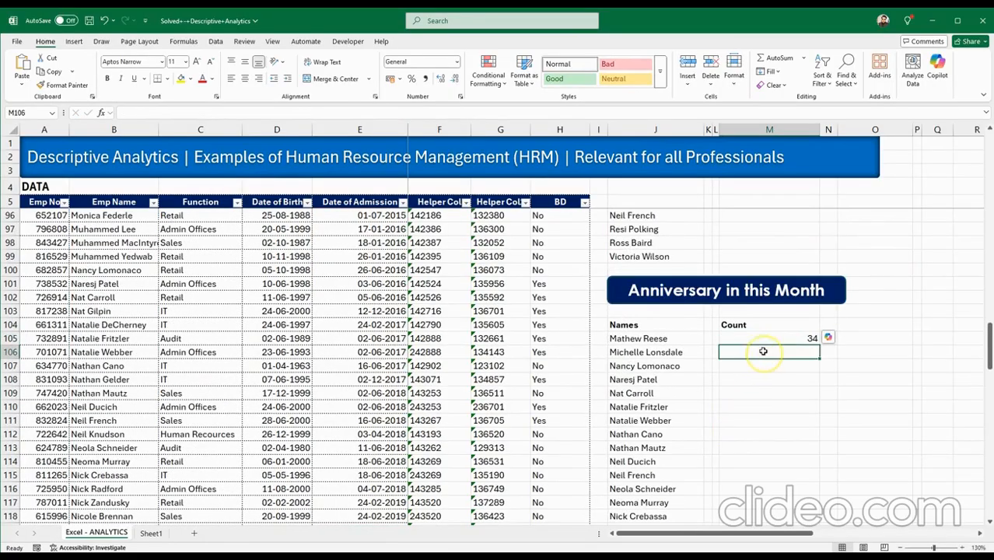
{"action": "left_click", "coordinate": [763, 339]}
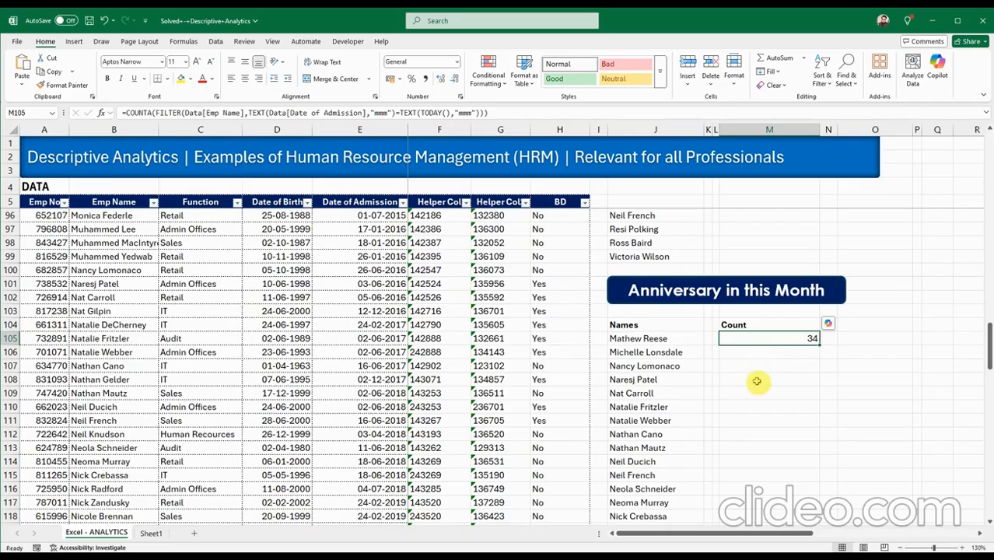
{"action": "scroll", "coordinate": [750, 412], "scroll_direction": "down", "scroll_amount": 4}
{"action": "scroll", "coordinate": [739, 419], "scroll_direction": "down", "scroll_amount": 4}
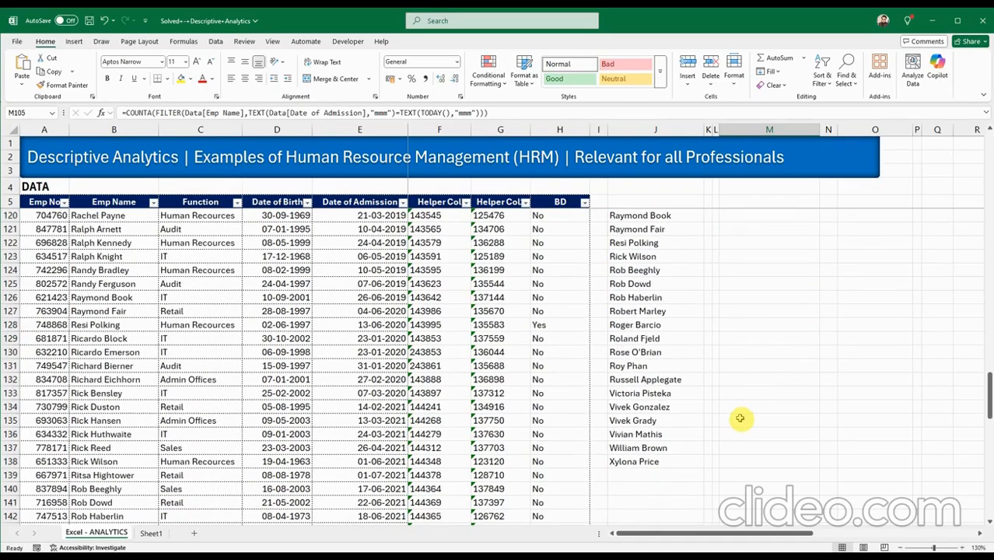
{"action": "scroll", "coordinate": [740, 418], "scroll_direction": "up", "scroll_amount": 9}
{"action": "scroll", "coordinate": [739, 418], "scroll_direction": "up", "scroll_amount": 17}
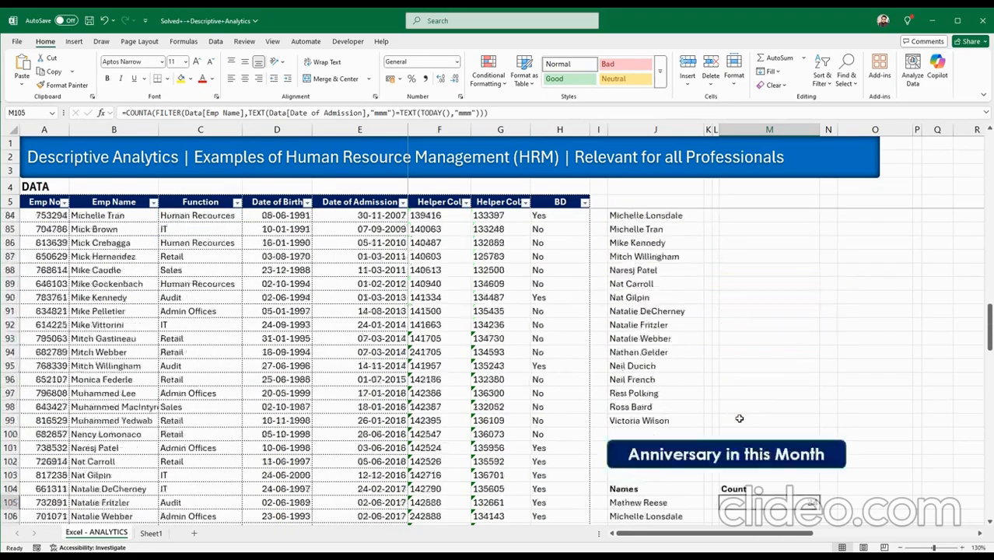
{"action": "scroll", "coordinate": [738, 420], "scroll_direction": "up", "scroll_amount": 12}
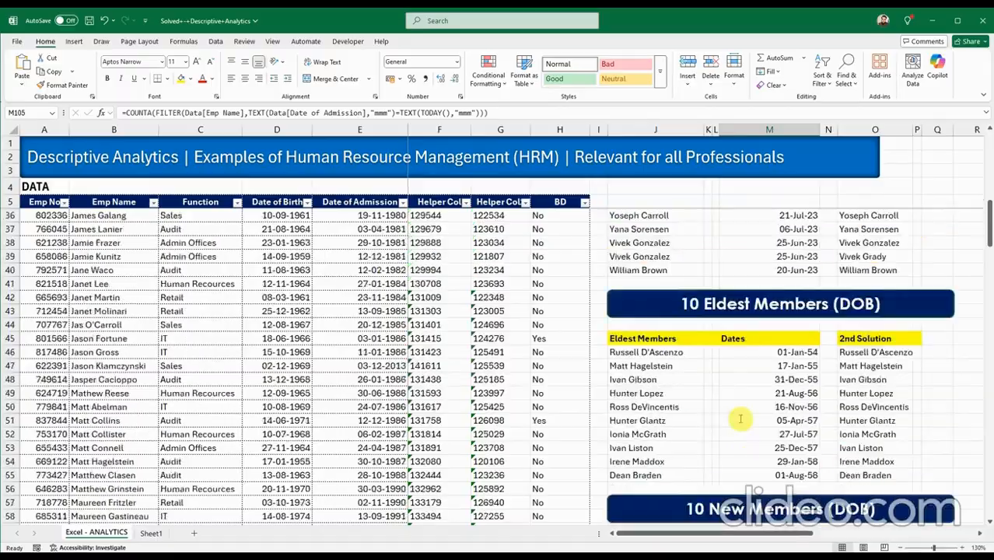
{"action": "scroll", "coordinate": [740, 419], "scroll_direction": "down", "scroll_amount": 2}
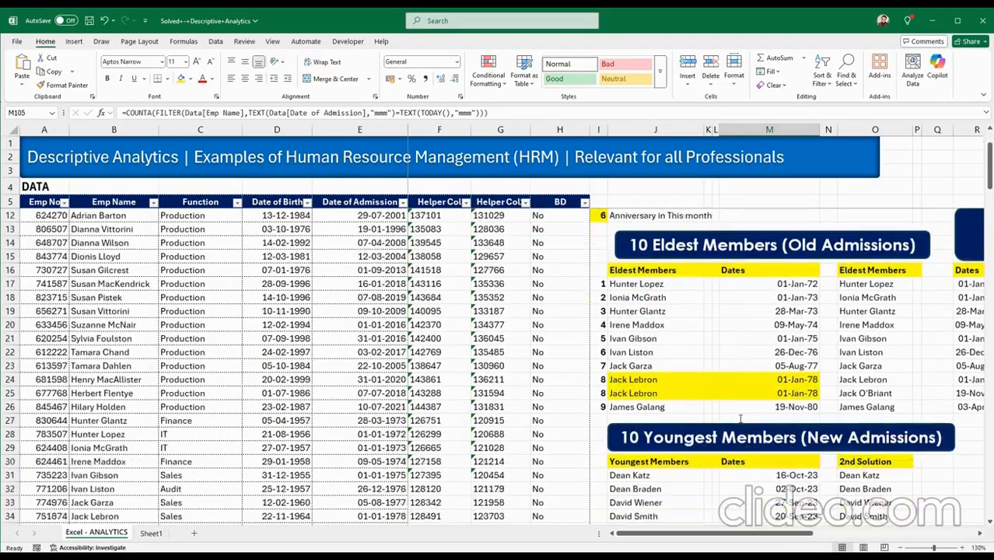
{"action": "left_click_drag", "start_coordinate": [733, 534], "coordinate": [688, 533]}
{"action": "scroll", "coordinate": [746, 449], "scroll_direction": "down", "scroll_amount": 20}
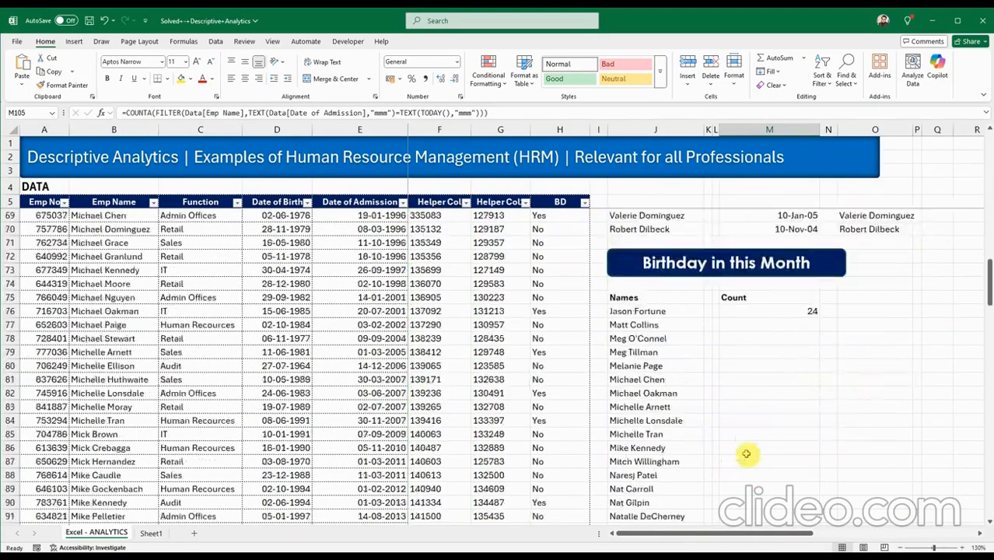
{"action": "scroll", "coordinate": [750, 447], "scroll_direction": "down", "scroll_amount": 9}
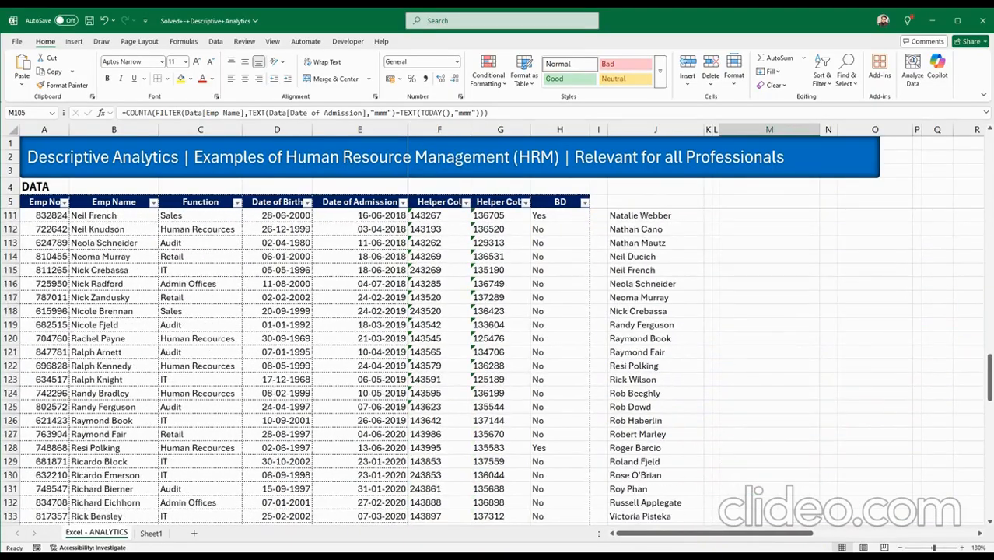